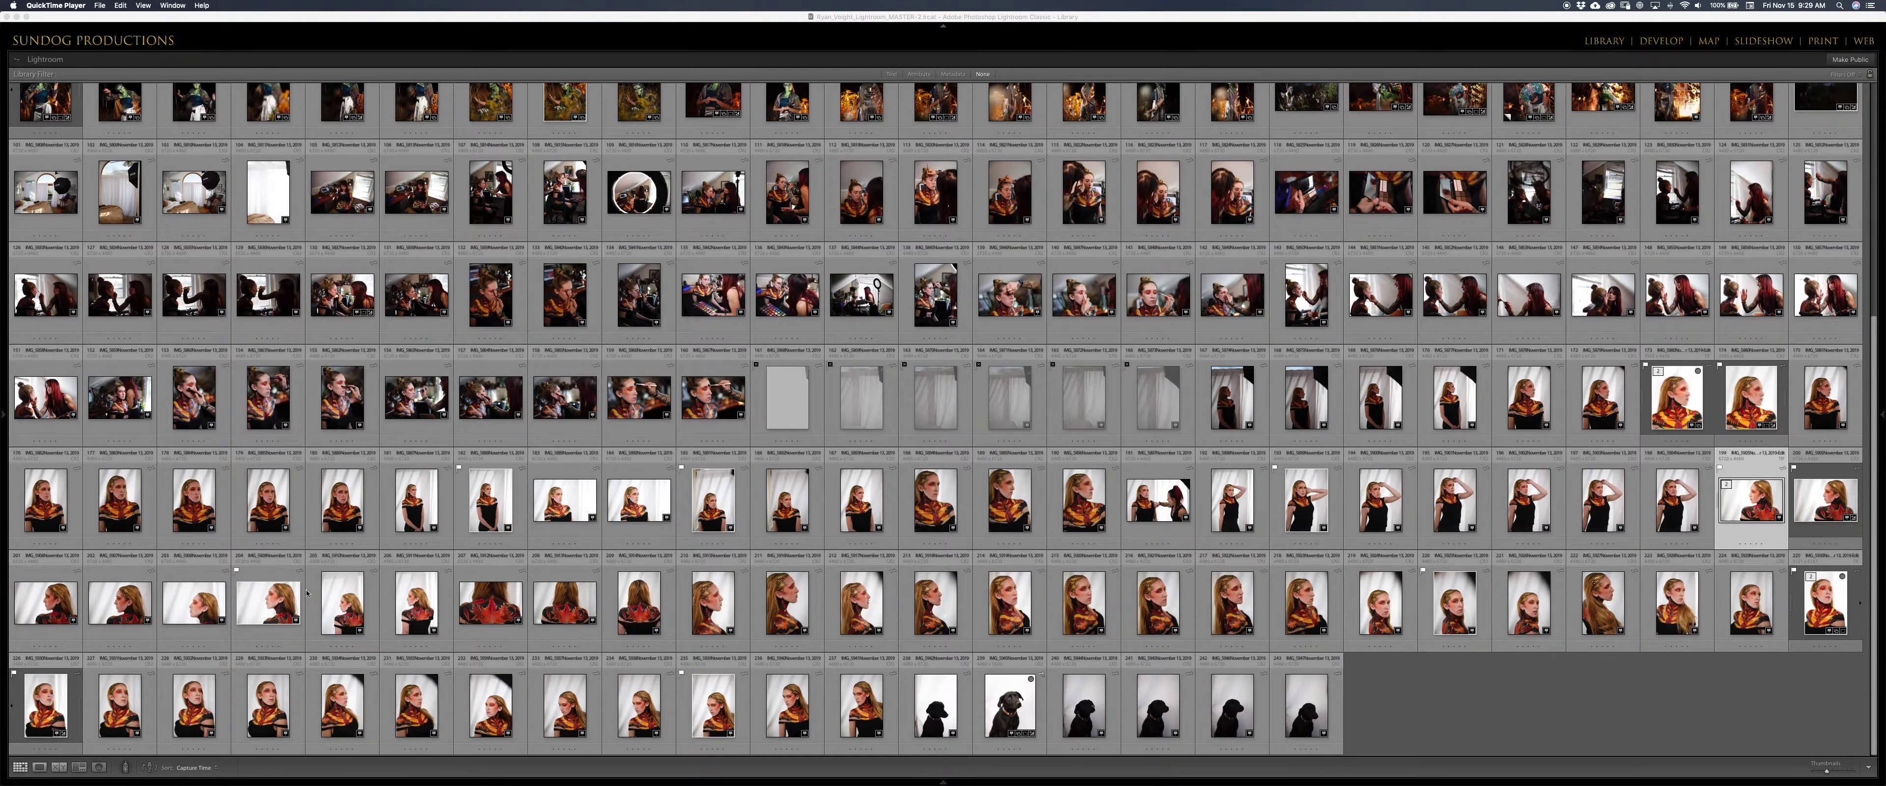
# Open the vertical portrait of the model with clasped hands against the white curtain for developing
pyautogui.click(475, 496)
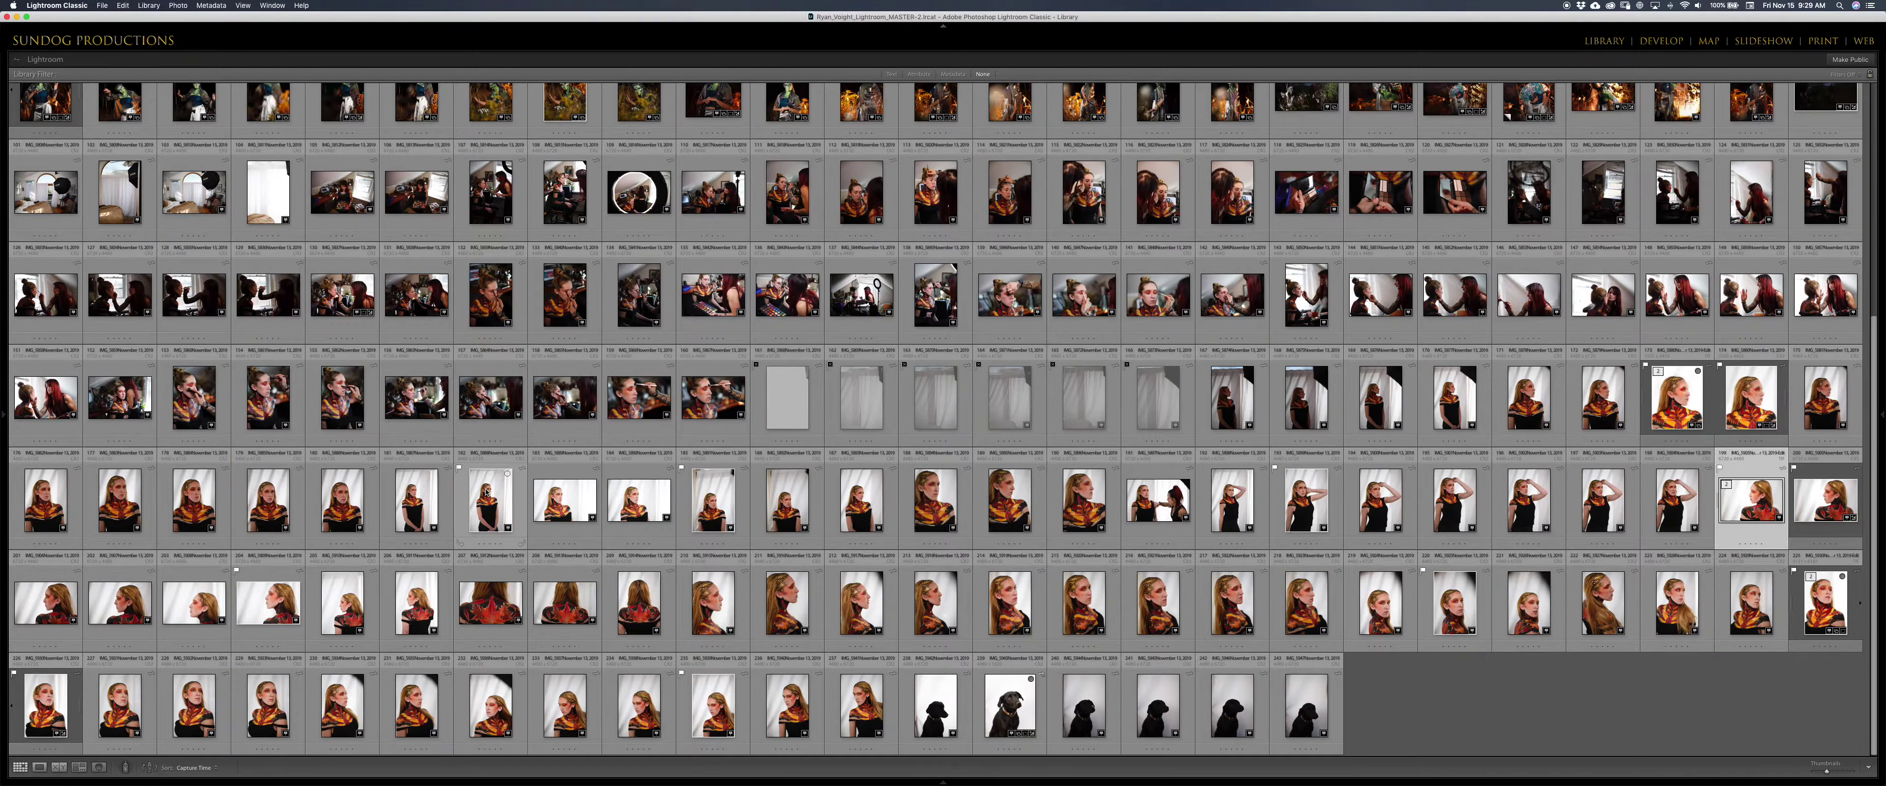
pyautogui.click(487, 505)
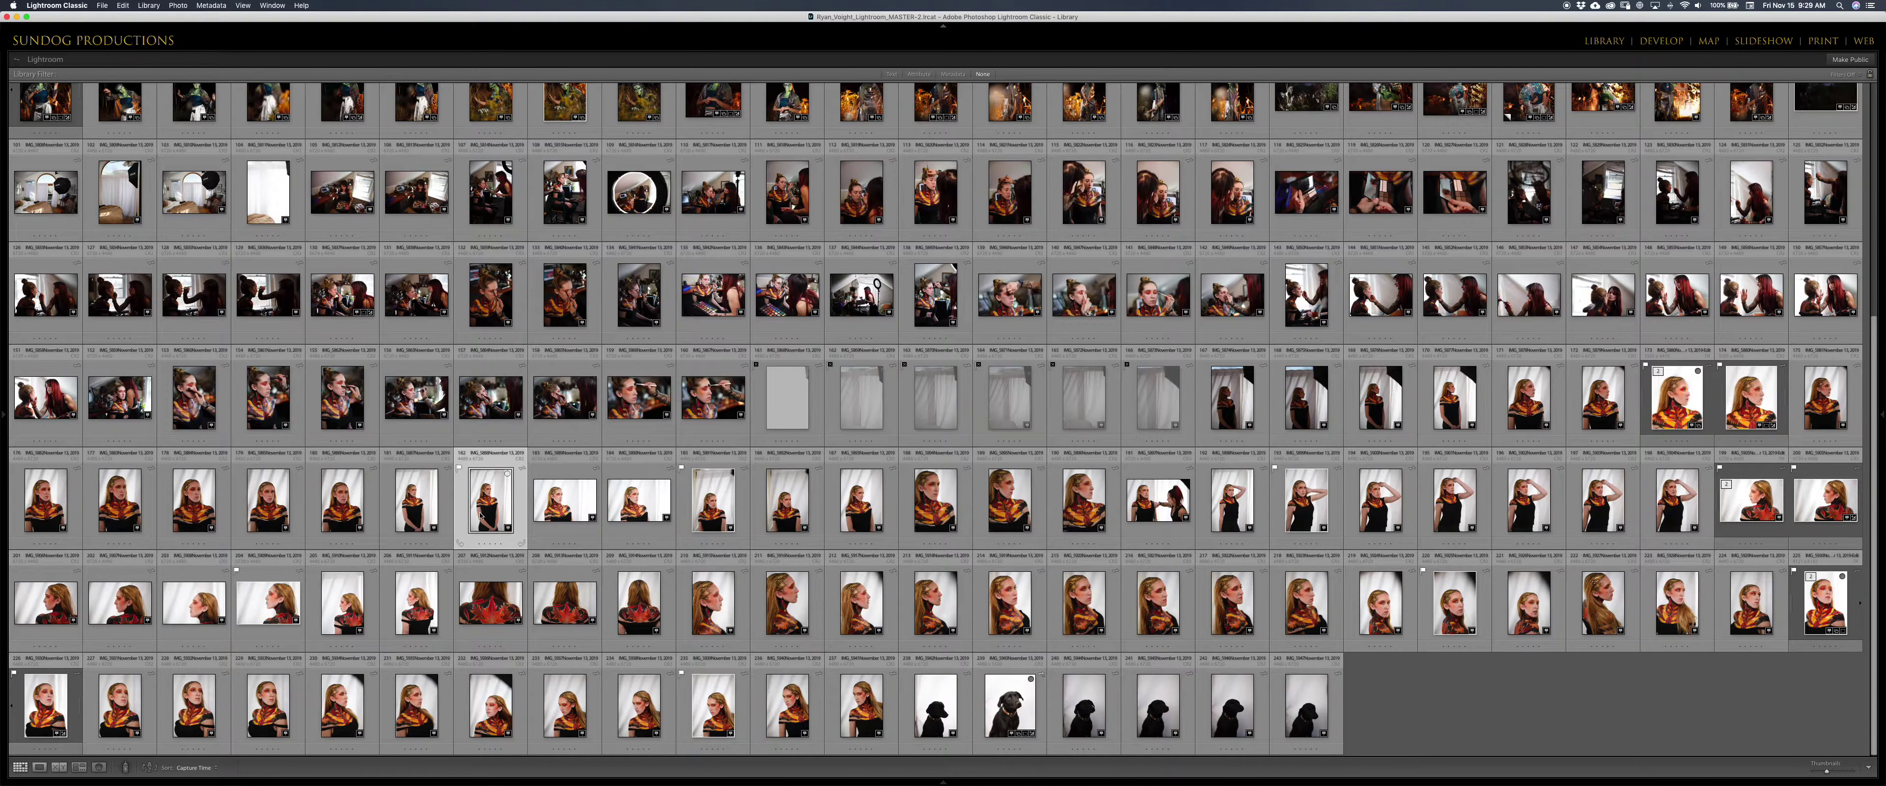
pyautogui.press('d')
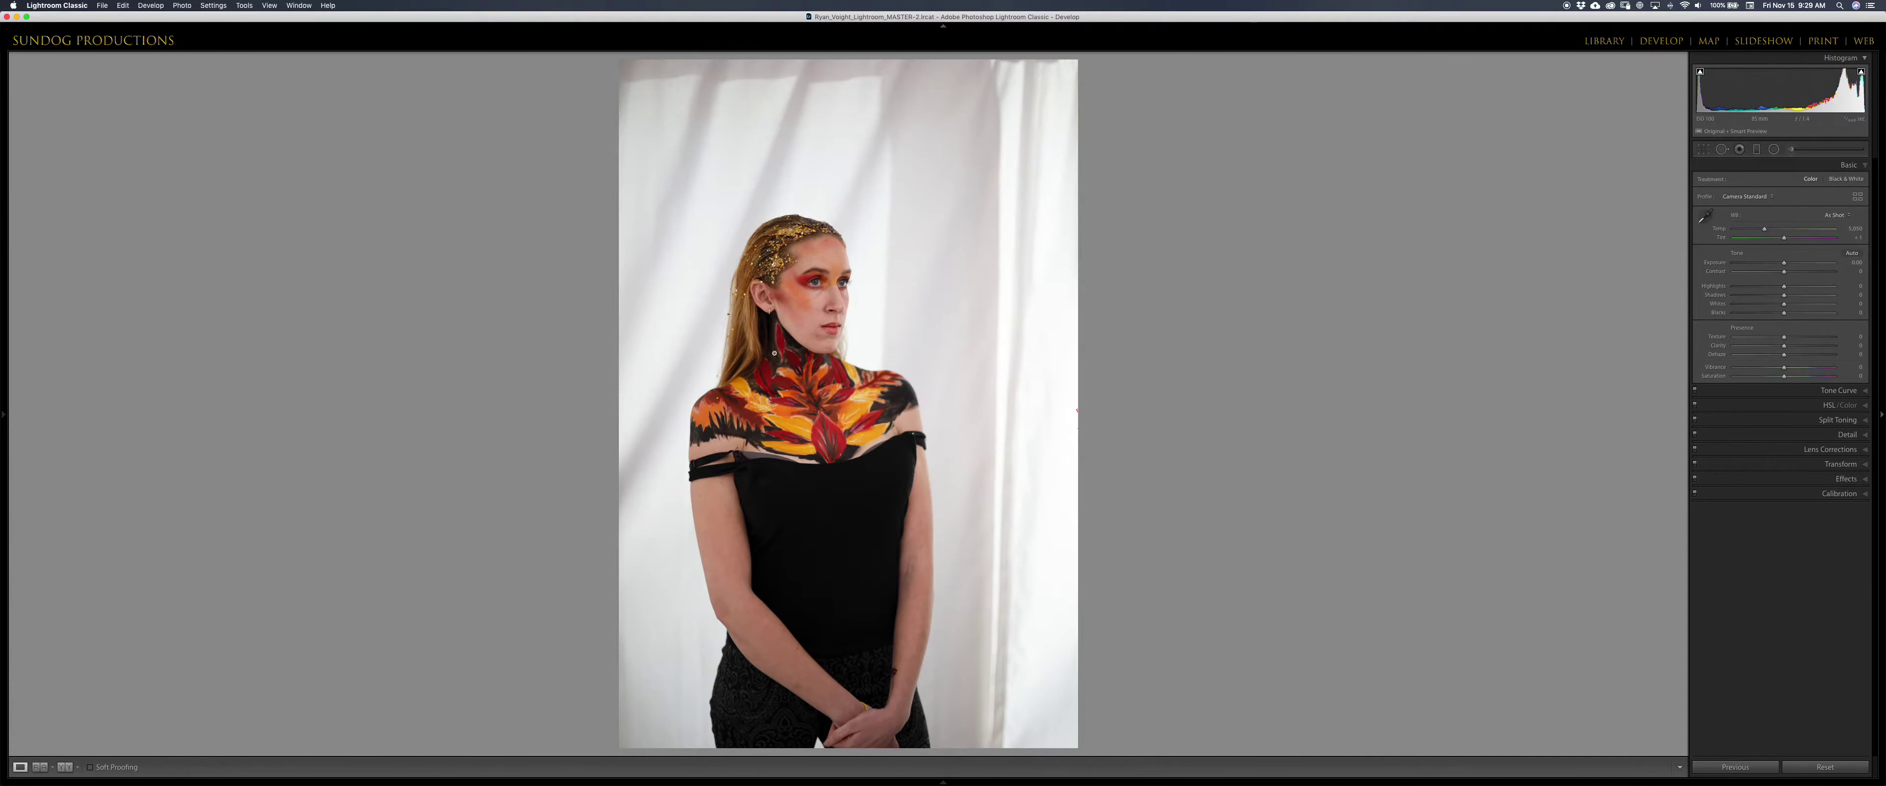
# Paste the copied develop settings onto the portrait and lower its exposure slightly
pyautogui.rightClick(1125, 202)
pyautogui.click(1121, 227)
pyautogui.press('super+shift+v')
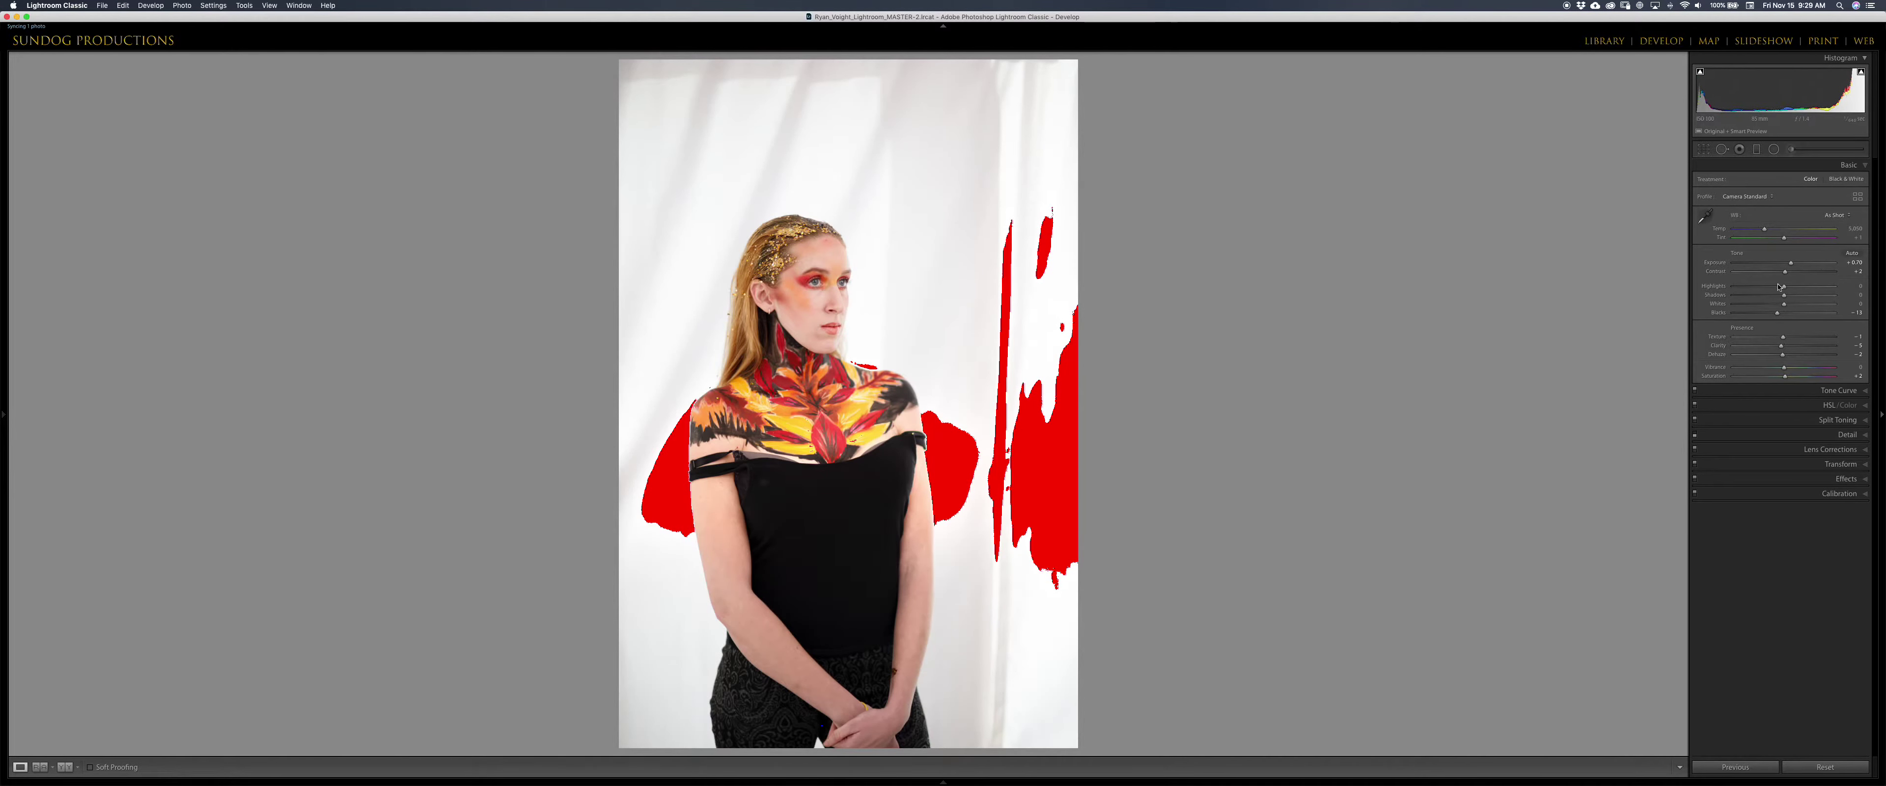
pyautogui.moveTo(1791, 265); pyautogui.dragTo(1786, 272)
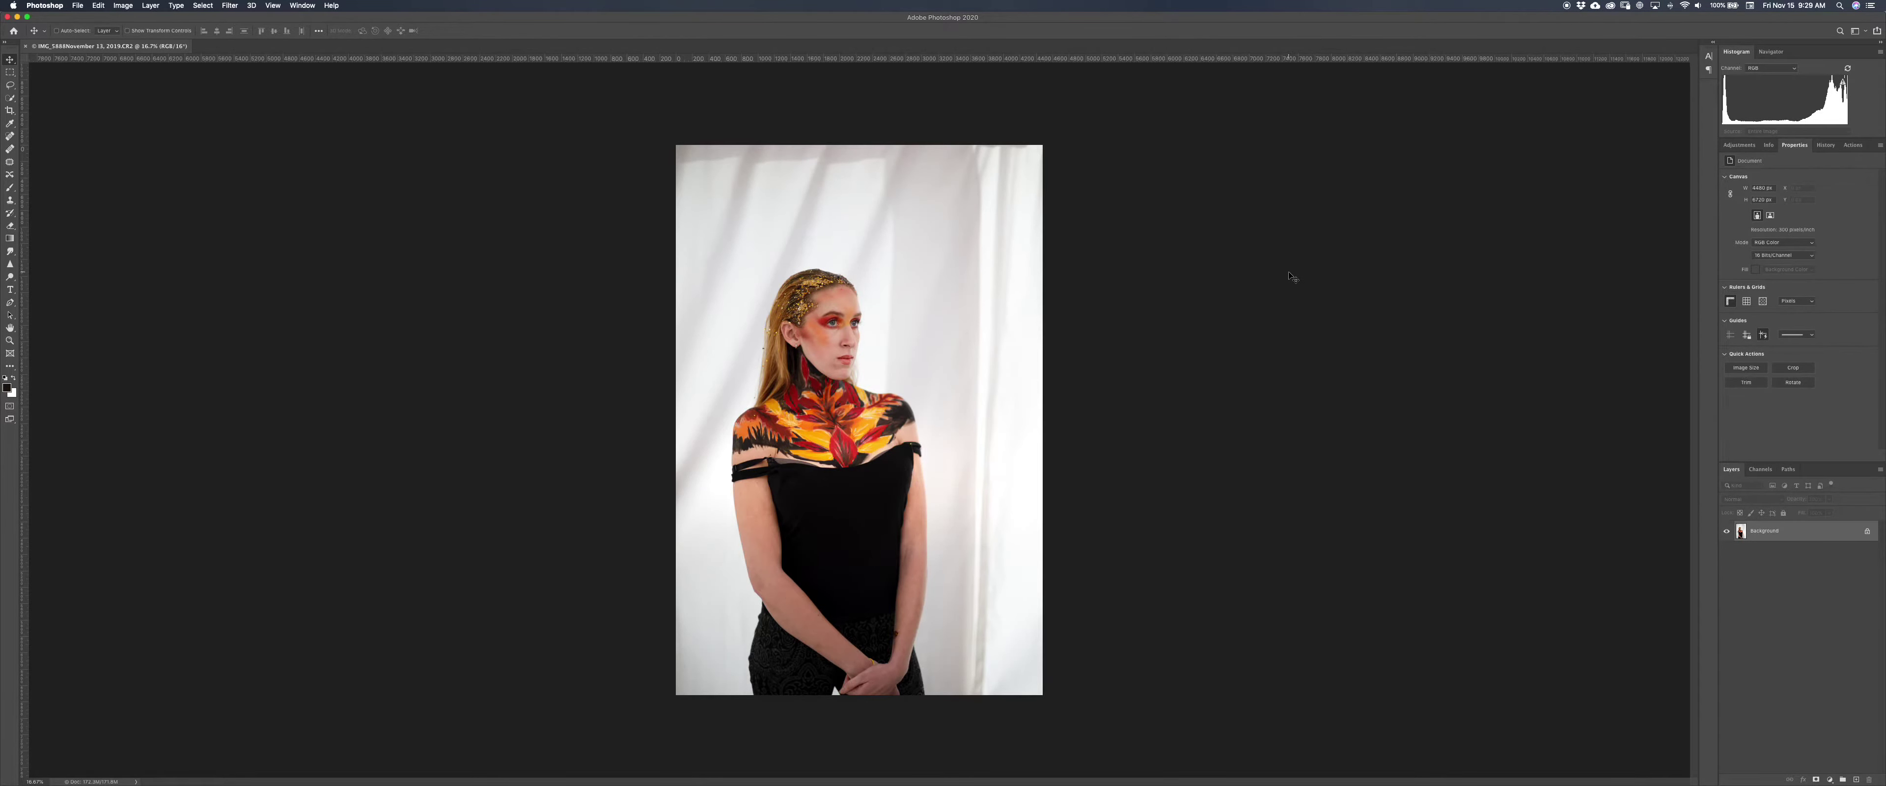
# Switch to Photoshop and apply the Nik Sharpener Pro 3 RAW Presharpener to the portrait, checking the face in its preview
pyautogui.press('super+plus')
pyautogui.press('super+plus')
pyautogui.press('super+plus')
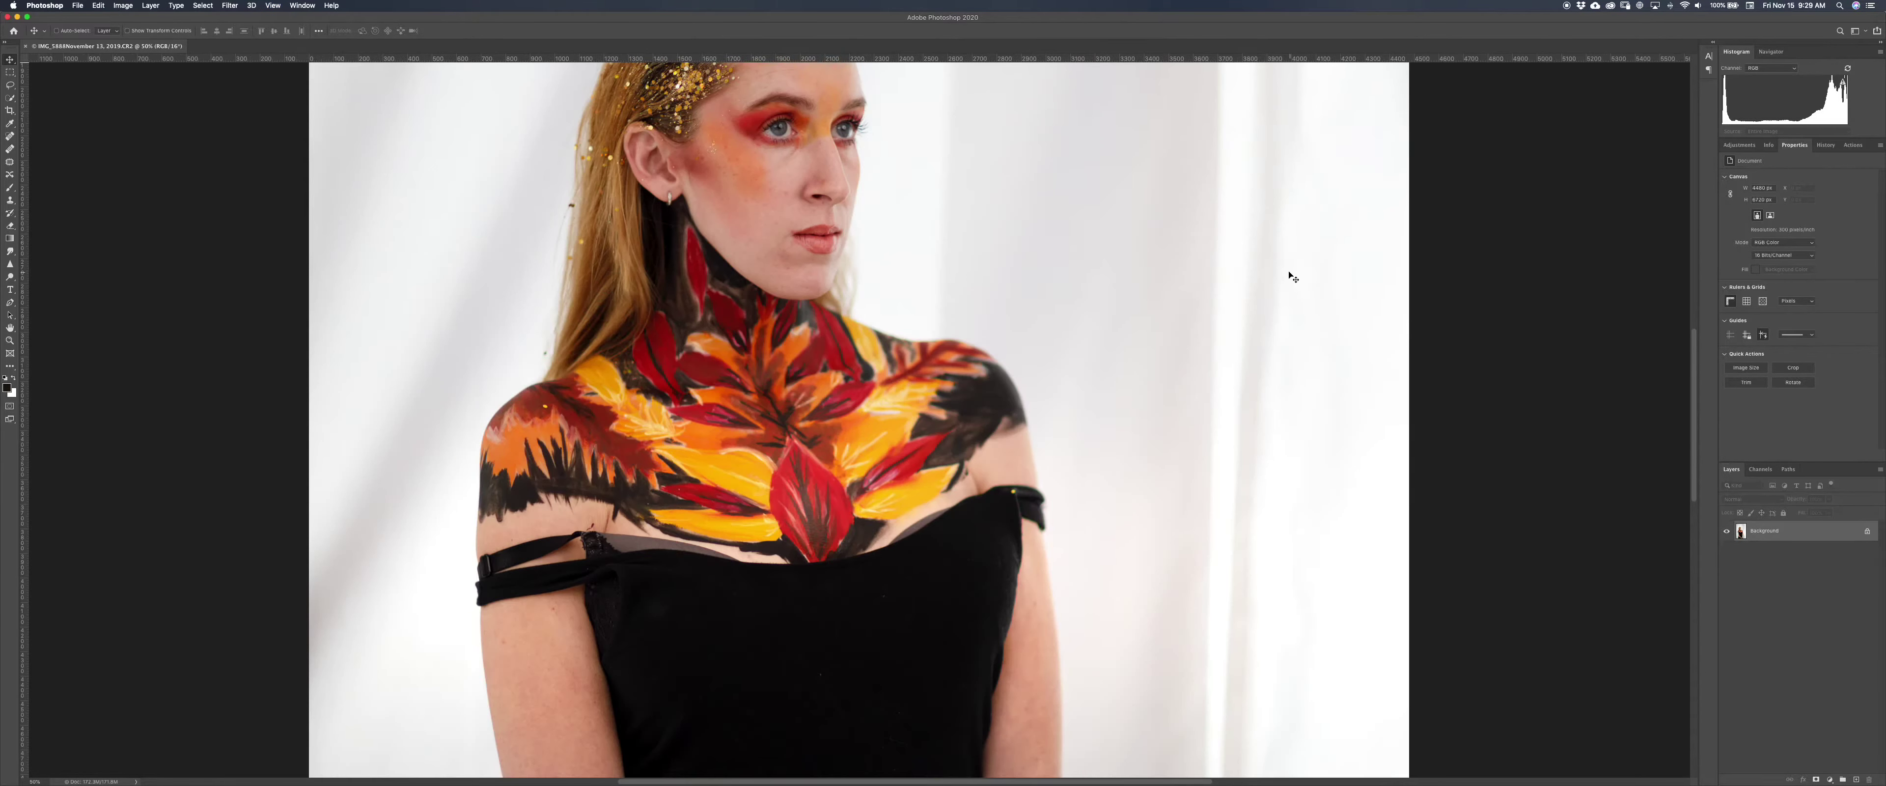
pyautogui.moveTo(688, 395); pyautogui.dragTo(770, 587)
pyautogui.press('super+r')
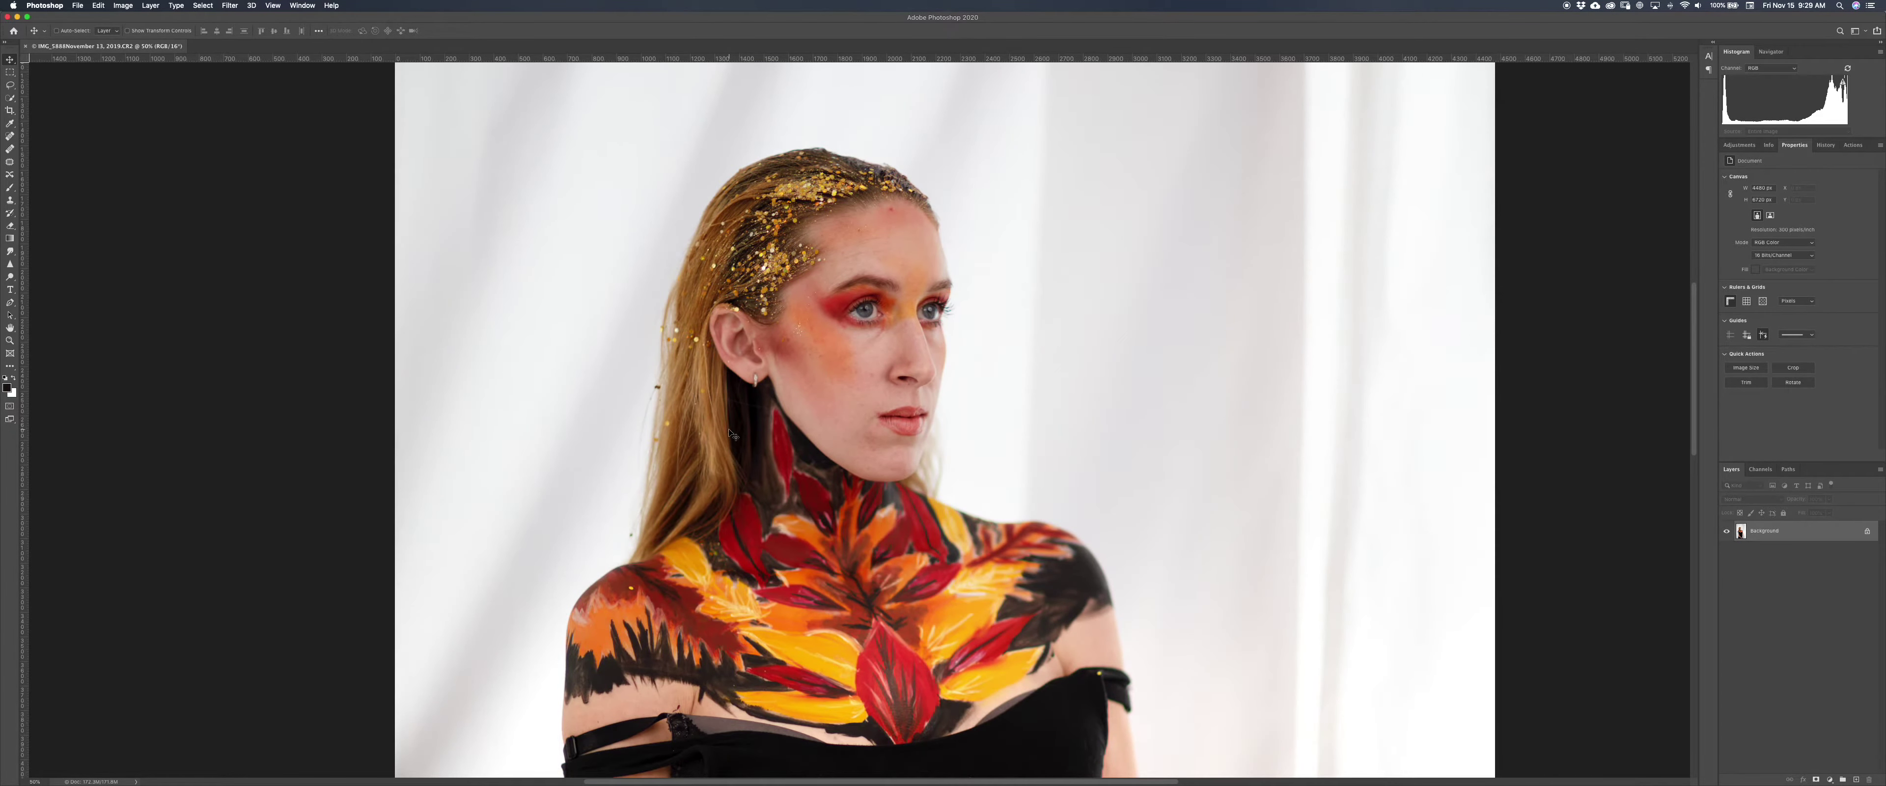
pyautogui.click(227, 4)
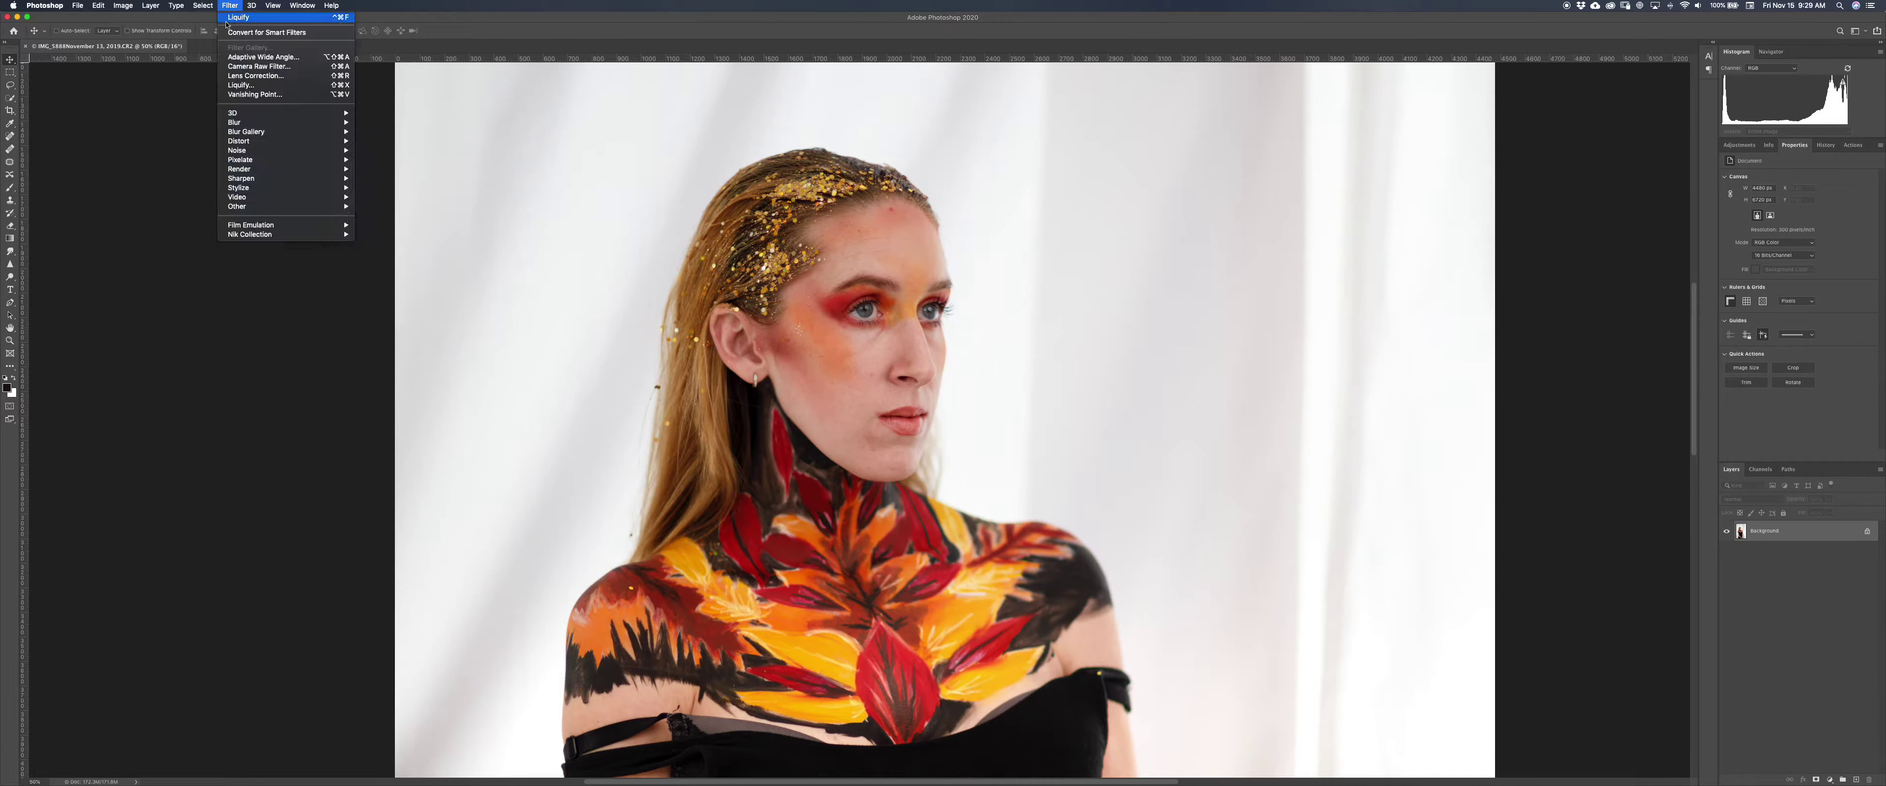
pyautogui.moveTo(323, 235)
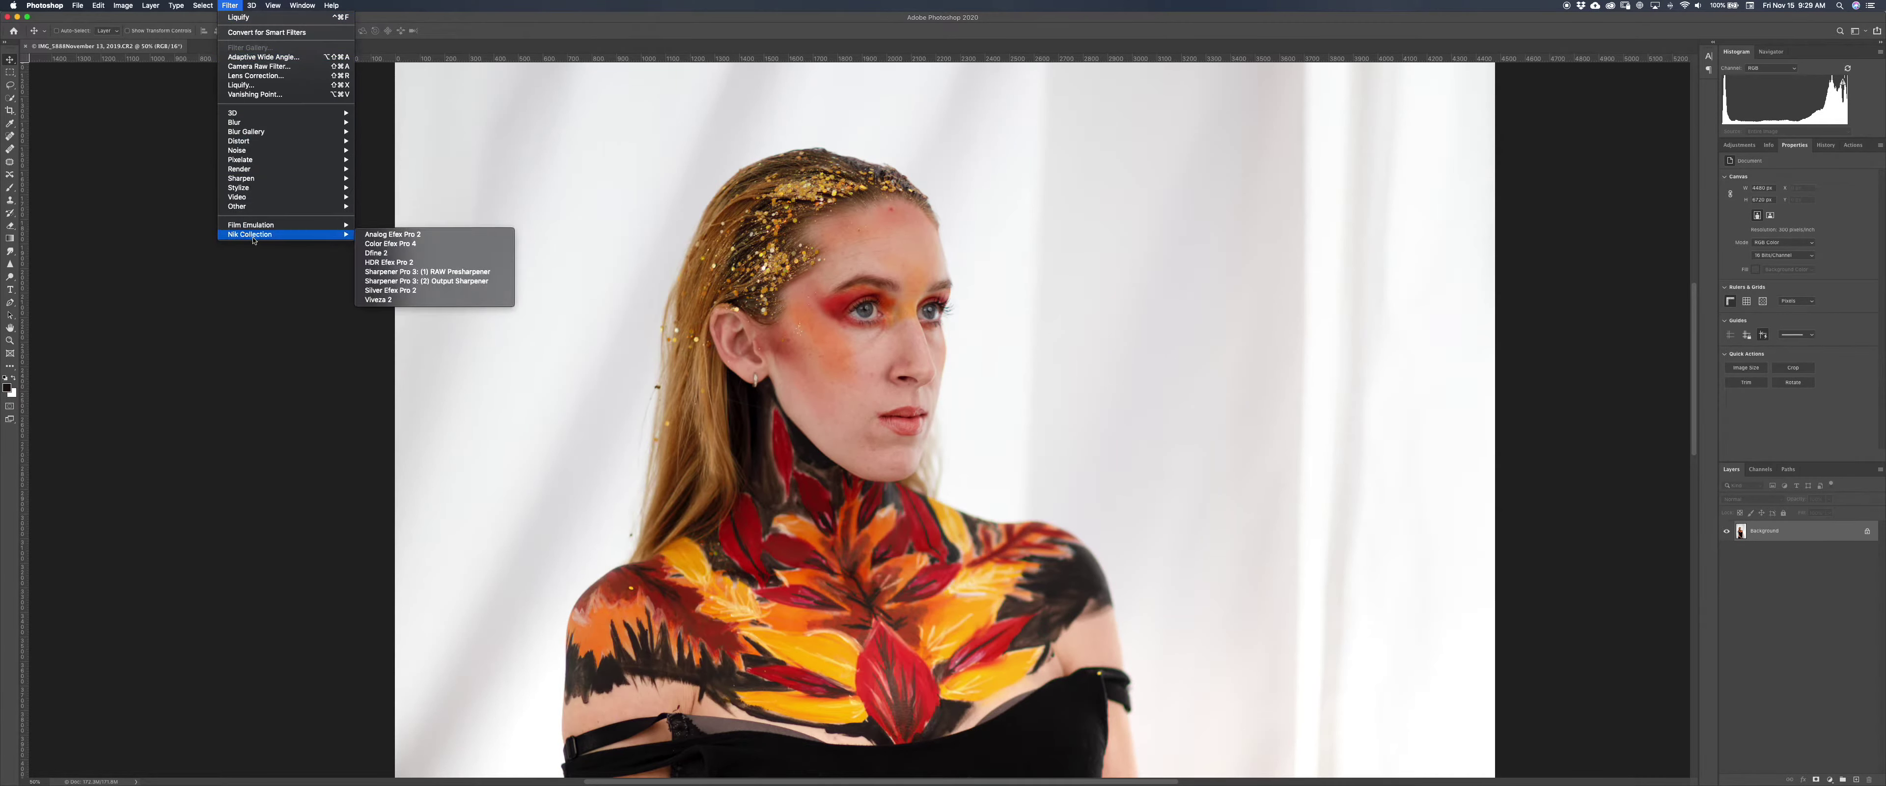
pyautogui.click(419, 274)
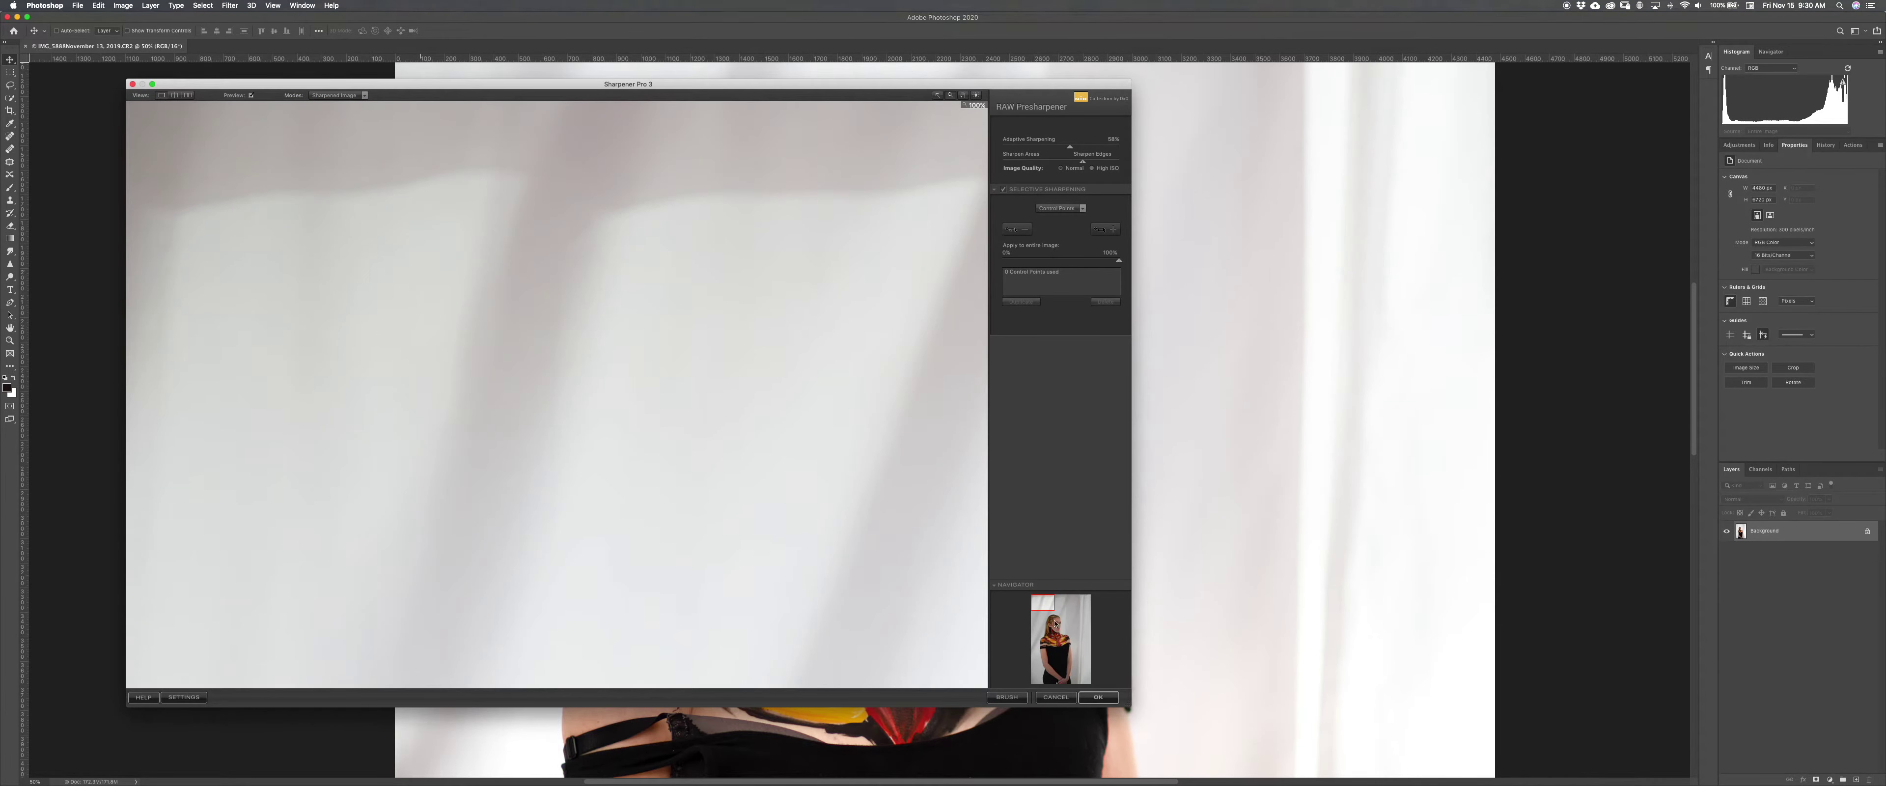
pyautogui.click(1060, 628)
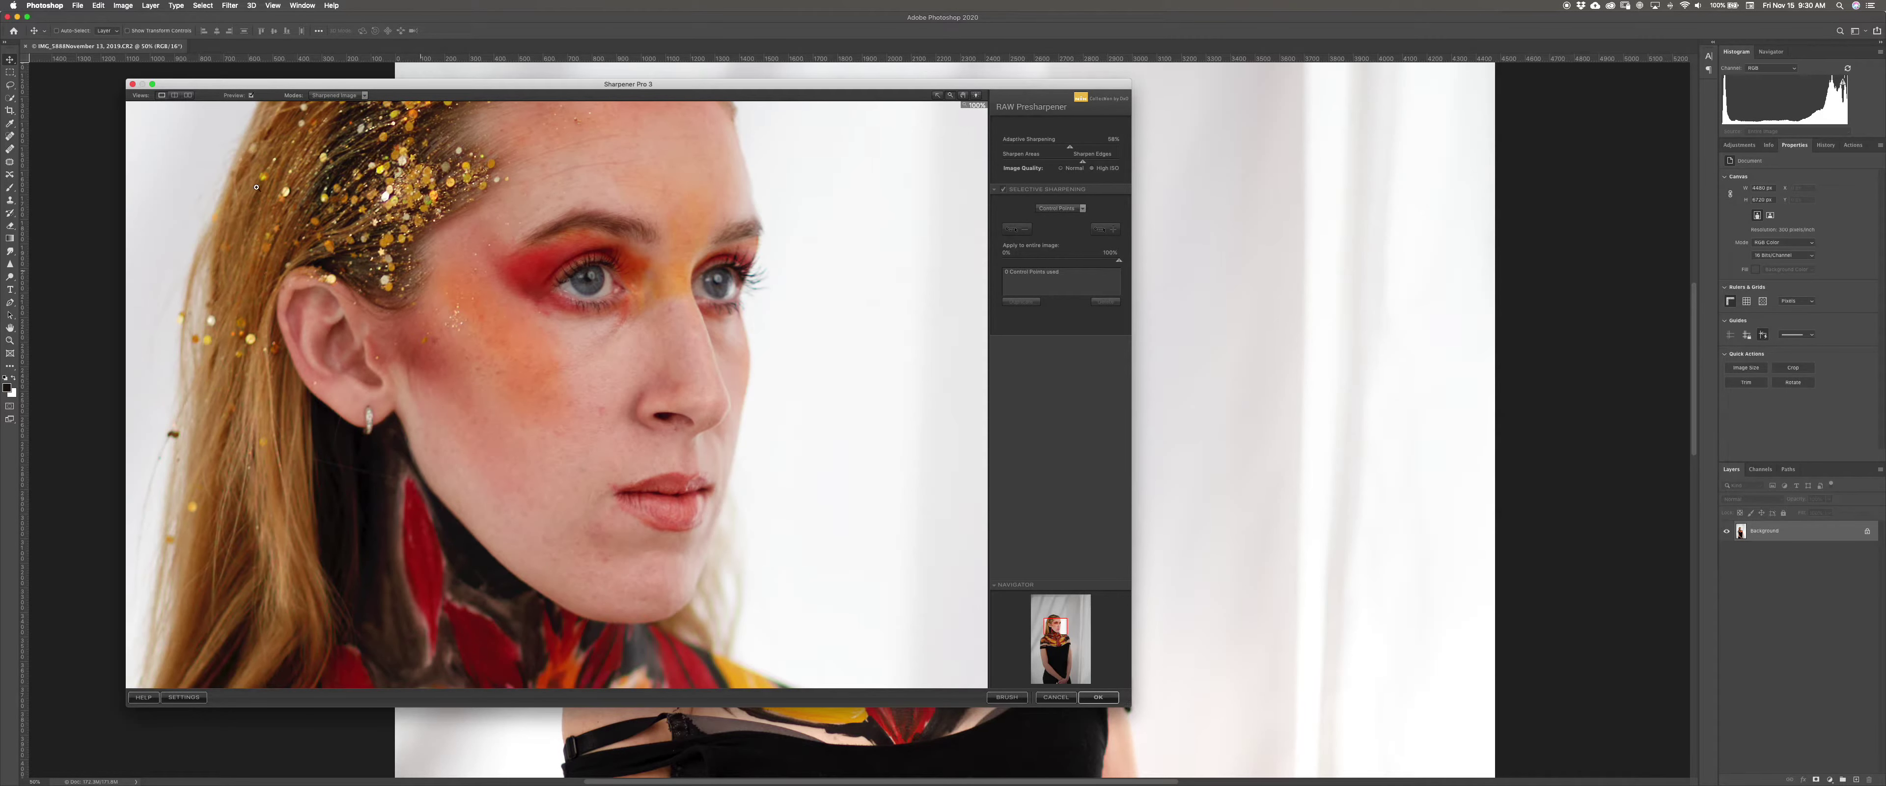
pyautogui.click(1099, 697)
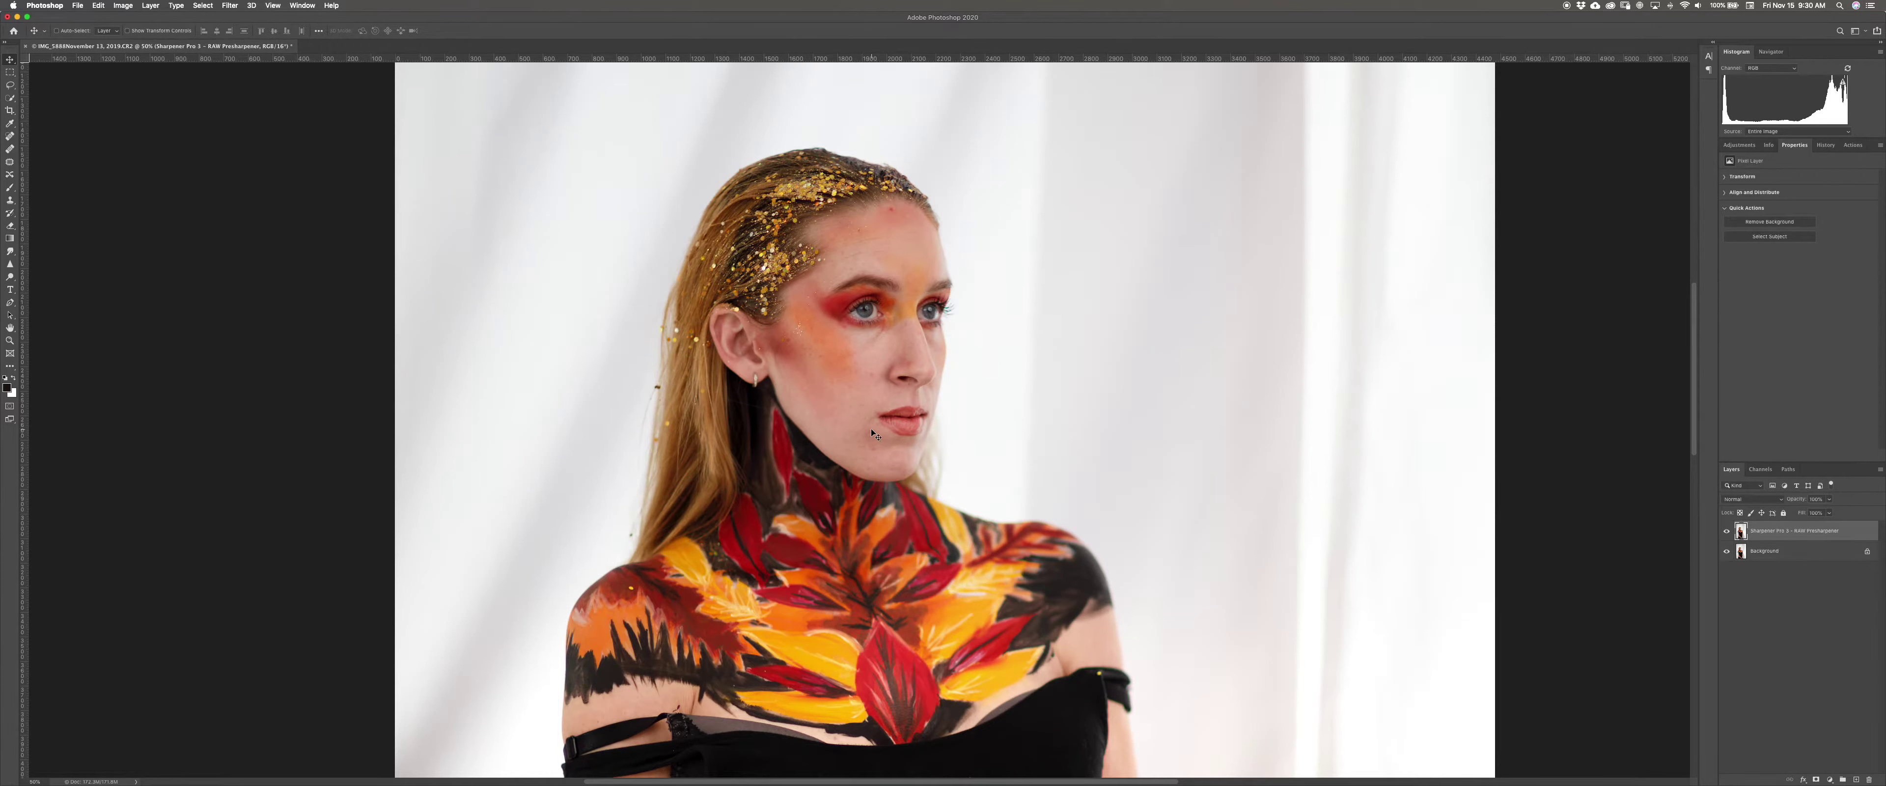
# Add an inverted mask to the sharpened layer and paint white over the model with an enlarged soft brush
pyautogui.click(1817, 780)
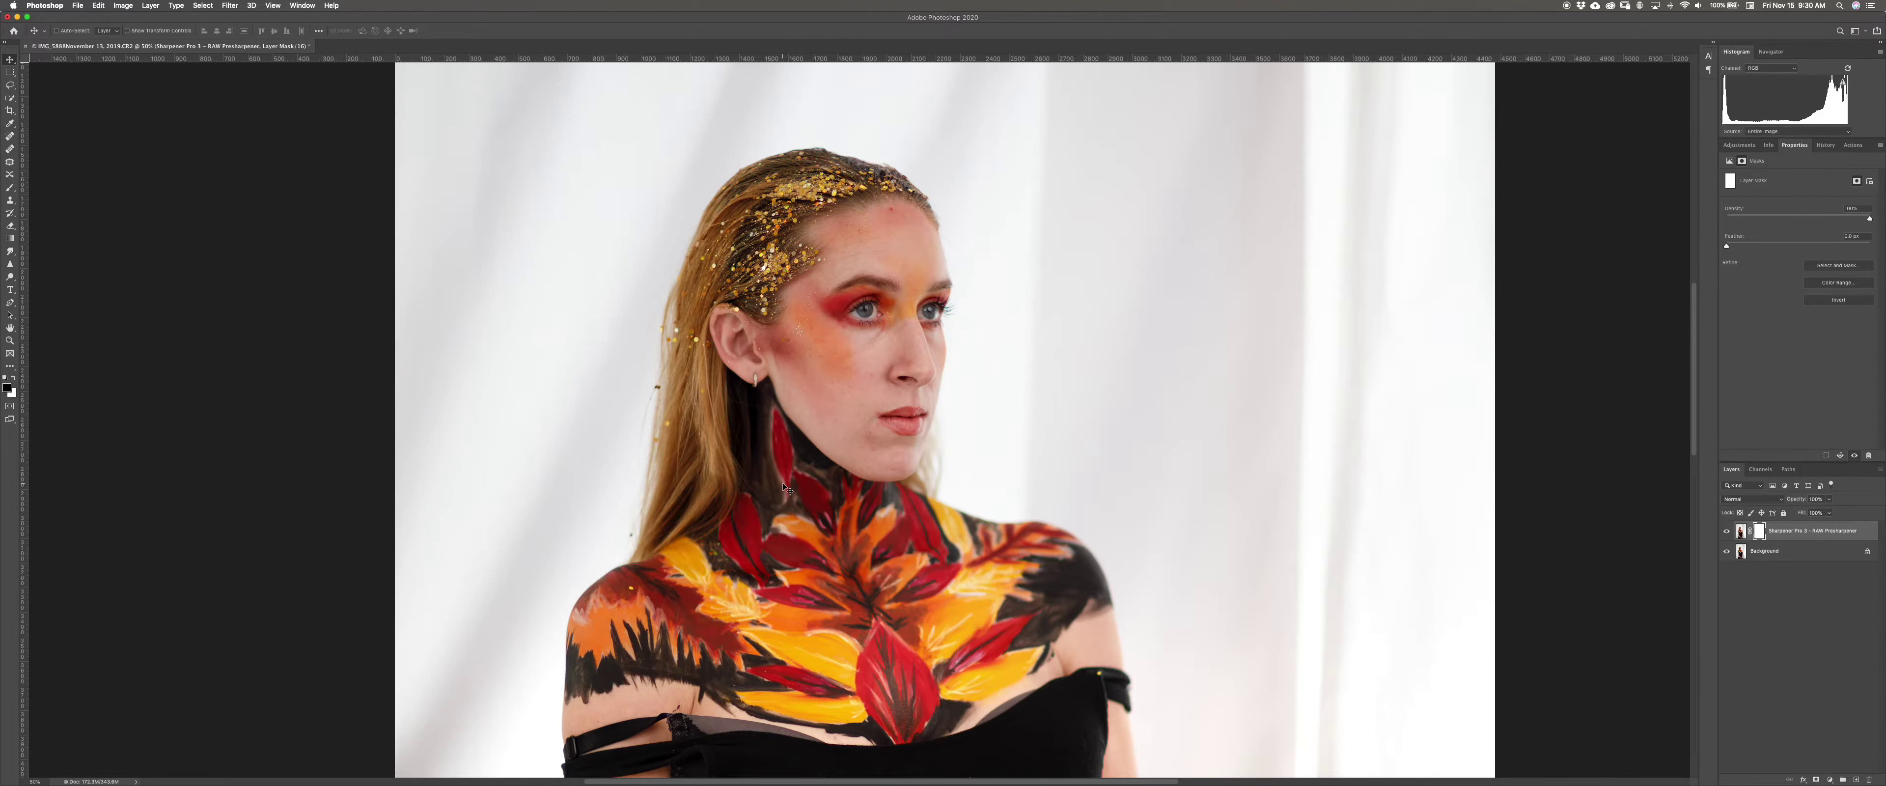
pyautogui.press('super+i')
pyautogui.press('b')
pyautogui.press('x')
pyautogui.press(']')
pyautogui.press(']')
pyautogui.press(']')
pyautogui.press(']')
pyautogui.press(']')
pyautogui.press(']')
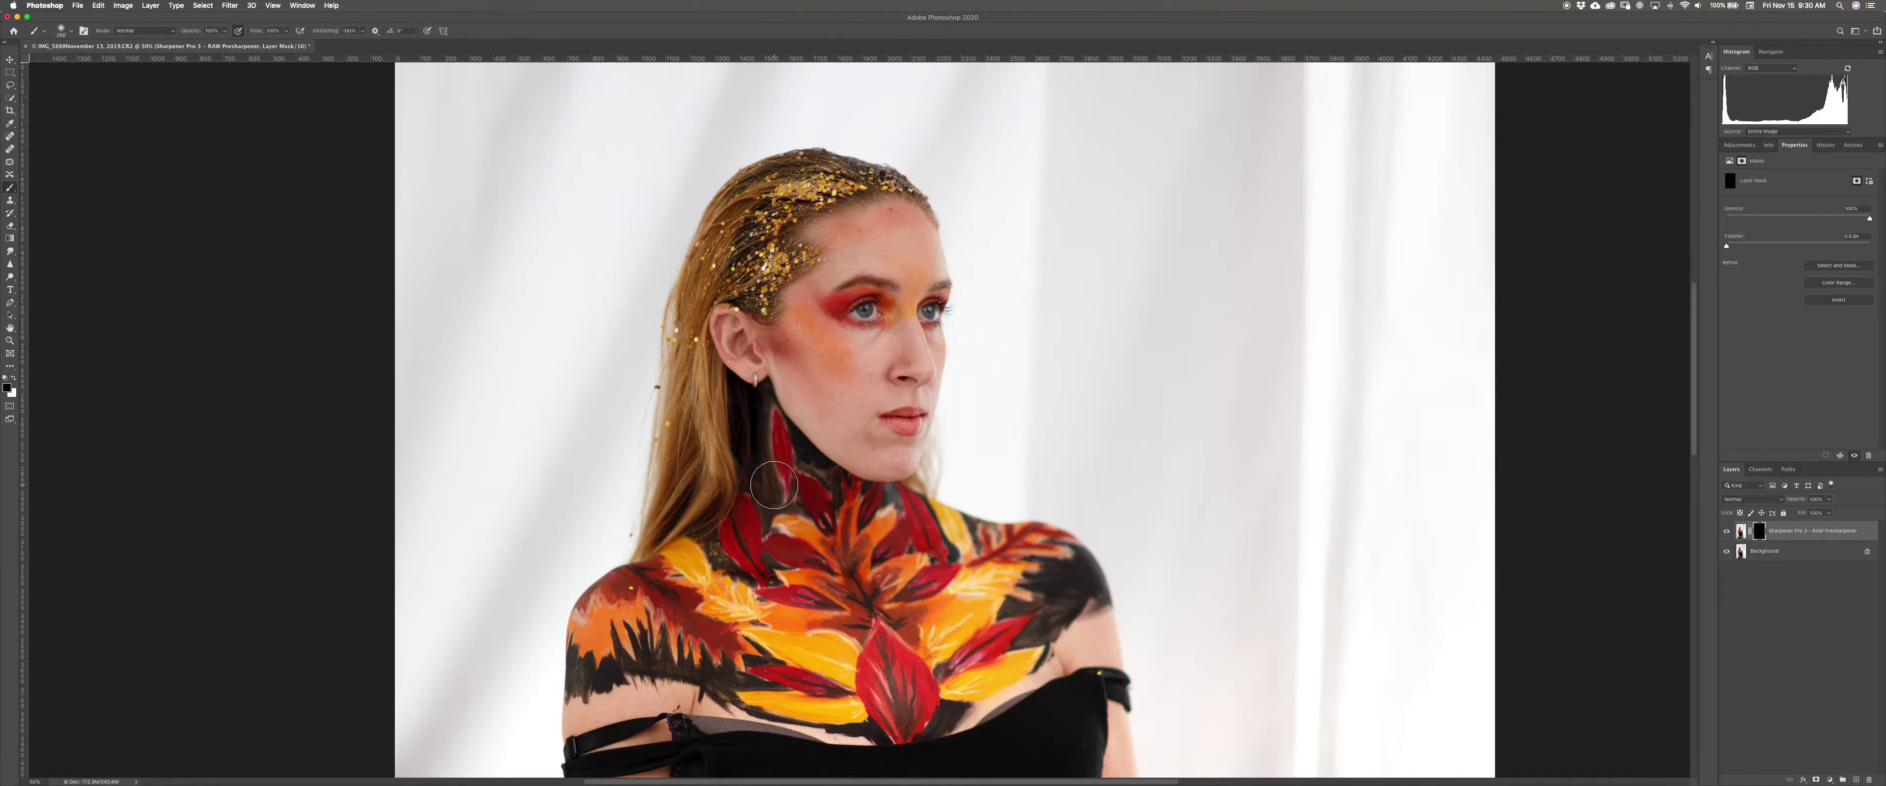
pyautogui.moveTo(772, 487)
pyautogui.mouseDown()
pyautogui.moveTo(664, 407)
pyautogui.moveTo(673, 345)
pyautogui.moveTo(743, 180)
pyautogui.moveTo(777, 155)
pyautogui.moveTo(826, 157)
pyautogui.moveTo(903, 206)
pyautogui.moveTo(919, 242)
pyautogui.moveTo(906, 494)
pyautogui.moveTo(918, 449)
pyautogui.moveTo(926, 505)
pyautogui.moveTo(1055, 545)
pyautogui.moveTo(1094, 581)
pyautogui.moveTo(1109, 666)
pyautogui.moveTo(1071, 656)
pyautogui.moveTo(864, 707)
pyautogui.moveTo(638, 682)
pyautogui.moveTo(585, 701)
pyautogui.moveTo(596, 606)
pyautogui.moveTo(709, 507)
pyautogui.moveTo(832, 545)
pyautogui.mouseUp()
# Display the layer mask on its own and fill the missed patches over the head, neck and shoulders with white
pyautogui.keyDown('super'); pyautogui.click(1760, 534); pyautogui.keyUp('super')
pyautogui.keyDown('alt'); pyautogui.click(1761, 535); pyautogui.keyUp('alt')
pyautogui.moveTo(729, 484)
pyautogui.mouseDown()
pyautogui.moveTo(704, 613)
pyautogui.moveTo(649, 635)
pyautogui.moveTo(921, 626)
pyautogui.moveTo(1063, 595)
pyautogui.moveTo(923, 653)
pyautogui.moveTo(653, 648)
pyautogui.moveTo(684, 659)
pyautogui.moveTo(666, 647)
pyautogui.moveTo(708, 606)
pyautogui.moveTo(844, 538)
pyautogui.moveTo(926, 534)
pyautogui.moveTo(977, 587)
pyautogui.moveTo(873, 634)
pyautogui.moveTo(760, 612)
pyautogui.moveTo(761, 458)
pyautogui.moveTo(719, 405)
pyautogui.moveTo(779, 214)
pyautogui.moveTo(795, 220)
pyautogui.moveTo(780, 448)
pyautogui.moveTo(836, 200)
pyautogui.moveTo(814, 519)
pyautogui.moveTo(828, 401)
pyautogui.moveTo(845, 470)
pyautogui.moveTo(845, 261)
pyautogui.moveTo(799, 208)
pyautogui.moveTo(837, 228)
pyautogui.moveTo(880, 389)
pyautogui.moveTo(824, 257)
pyautogui.moveTo(842, 193)
pyautogui.moveTo(881, 268)
pyautogui.moveTo(839, 427)
pyautogui.moveTo(781, 264)
pyautogui.moveTo(707, 387)
pyautogui.moveTo(714, 371)
pyautogui.moveTo(736, 495)
pyautogui.moveTo(863, 586)
pyautogui.moveTo(1012, 609)
pyautogui.moveTo(1010, 576)
pyautogui.moveTo(1036, 591)
pyautogui.moveTo(1042, 634)
pyautogui.moveTo(901, 674)
pyautogui.moveTo(649, 659)
pyautogui.moveTo(644, 617)
pyautogui.moveTo(724, 522)
pyautogui.mouseUp()
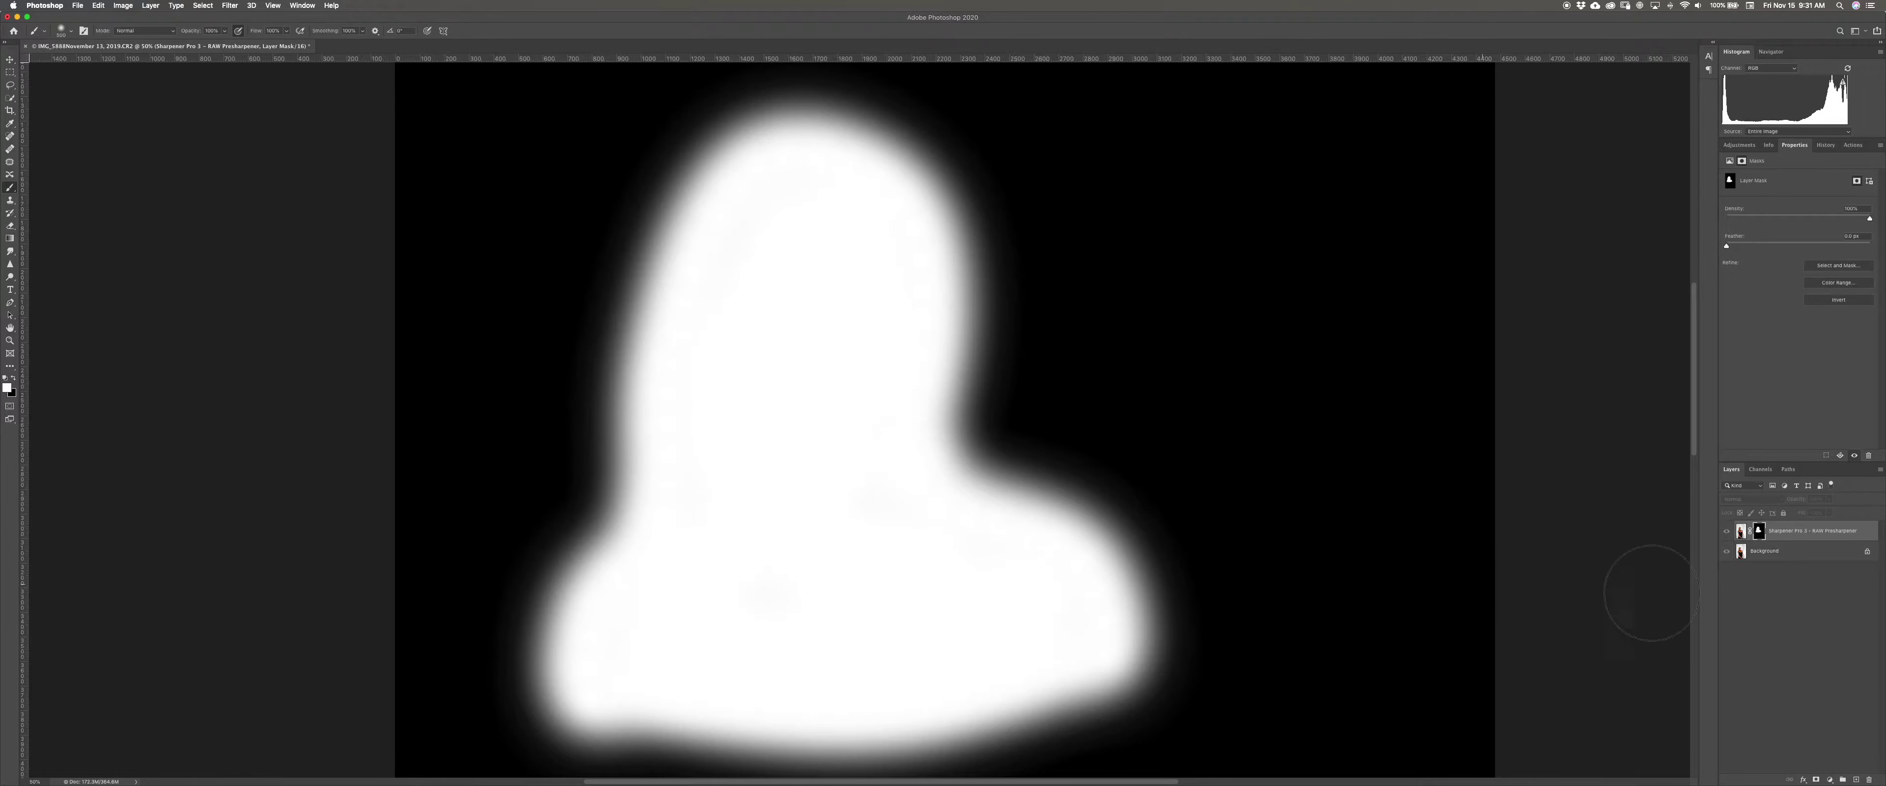
pyautogui.click(1758, 593)
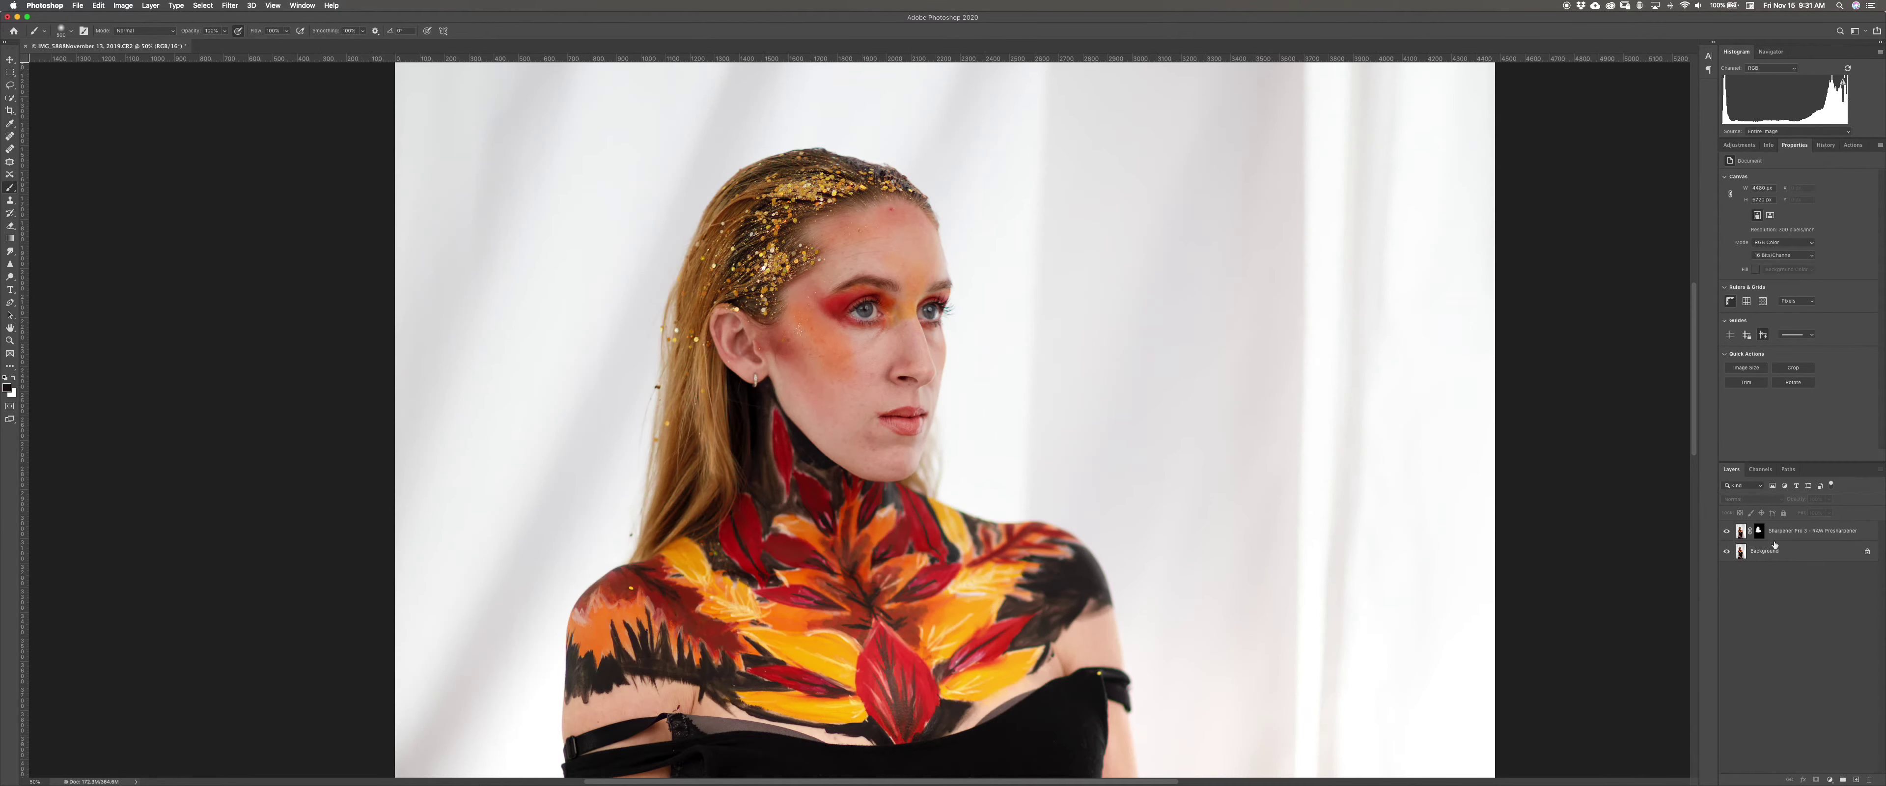
# Merge the masked sharpened layer with the background layer
pyautogui.click(1803, 553)
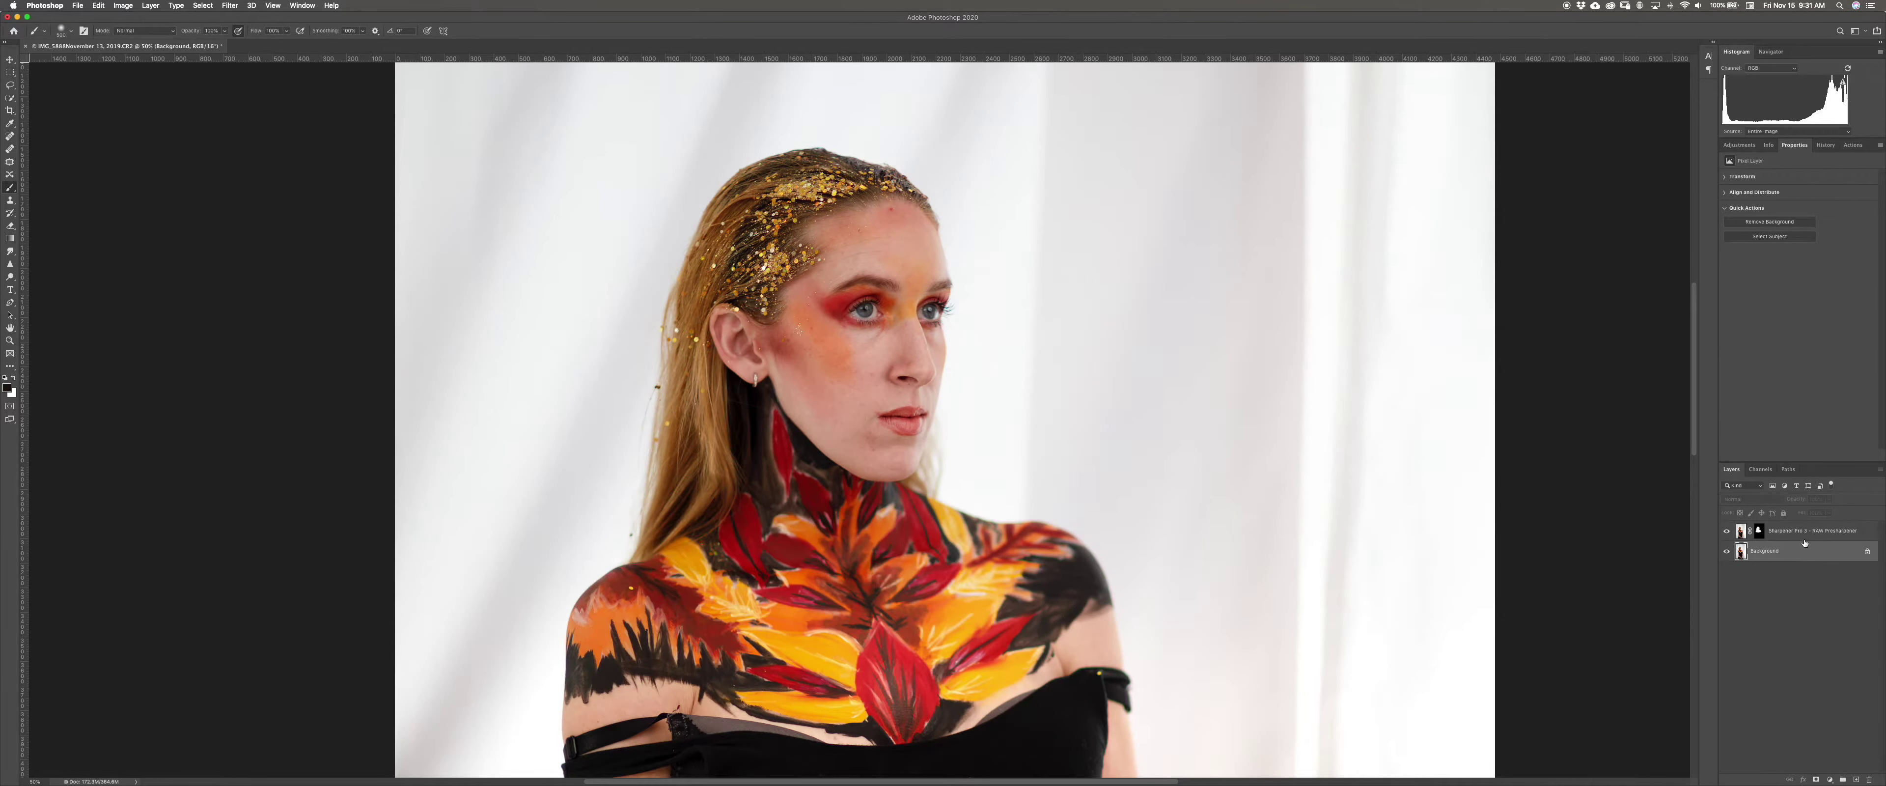
pyautogui.keyDown('shift'); pyautogui.click(1828, 533); pyautogui.keyUp('shift')
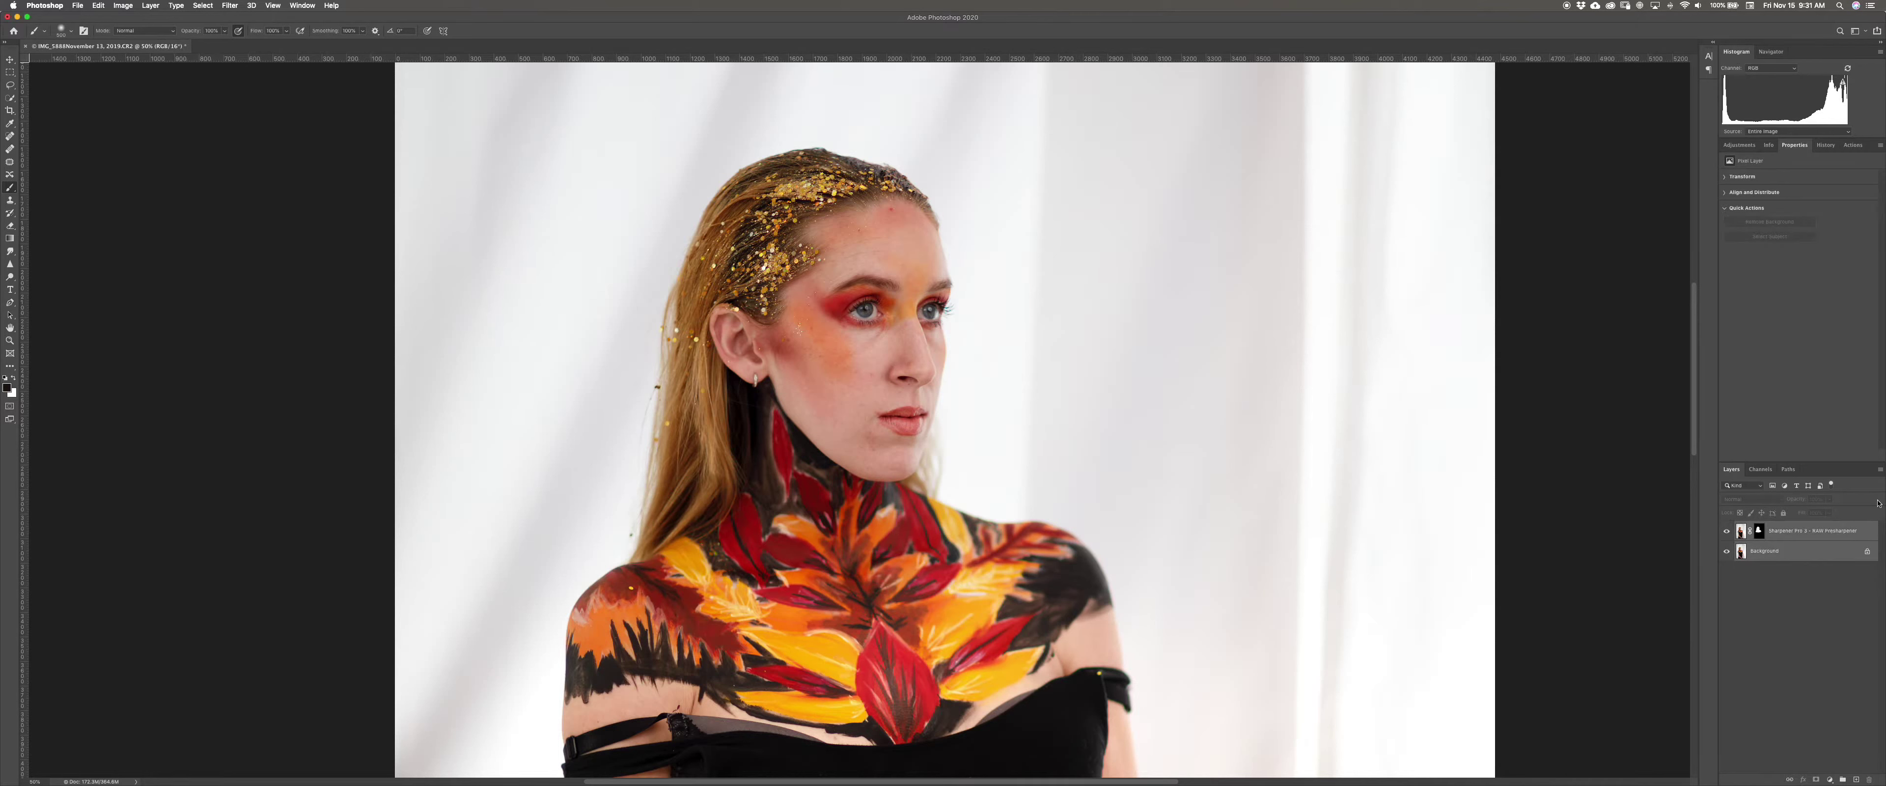
pyautogui.click(1879, 469)
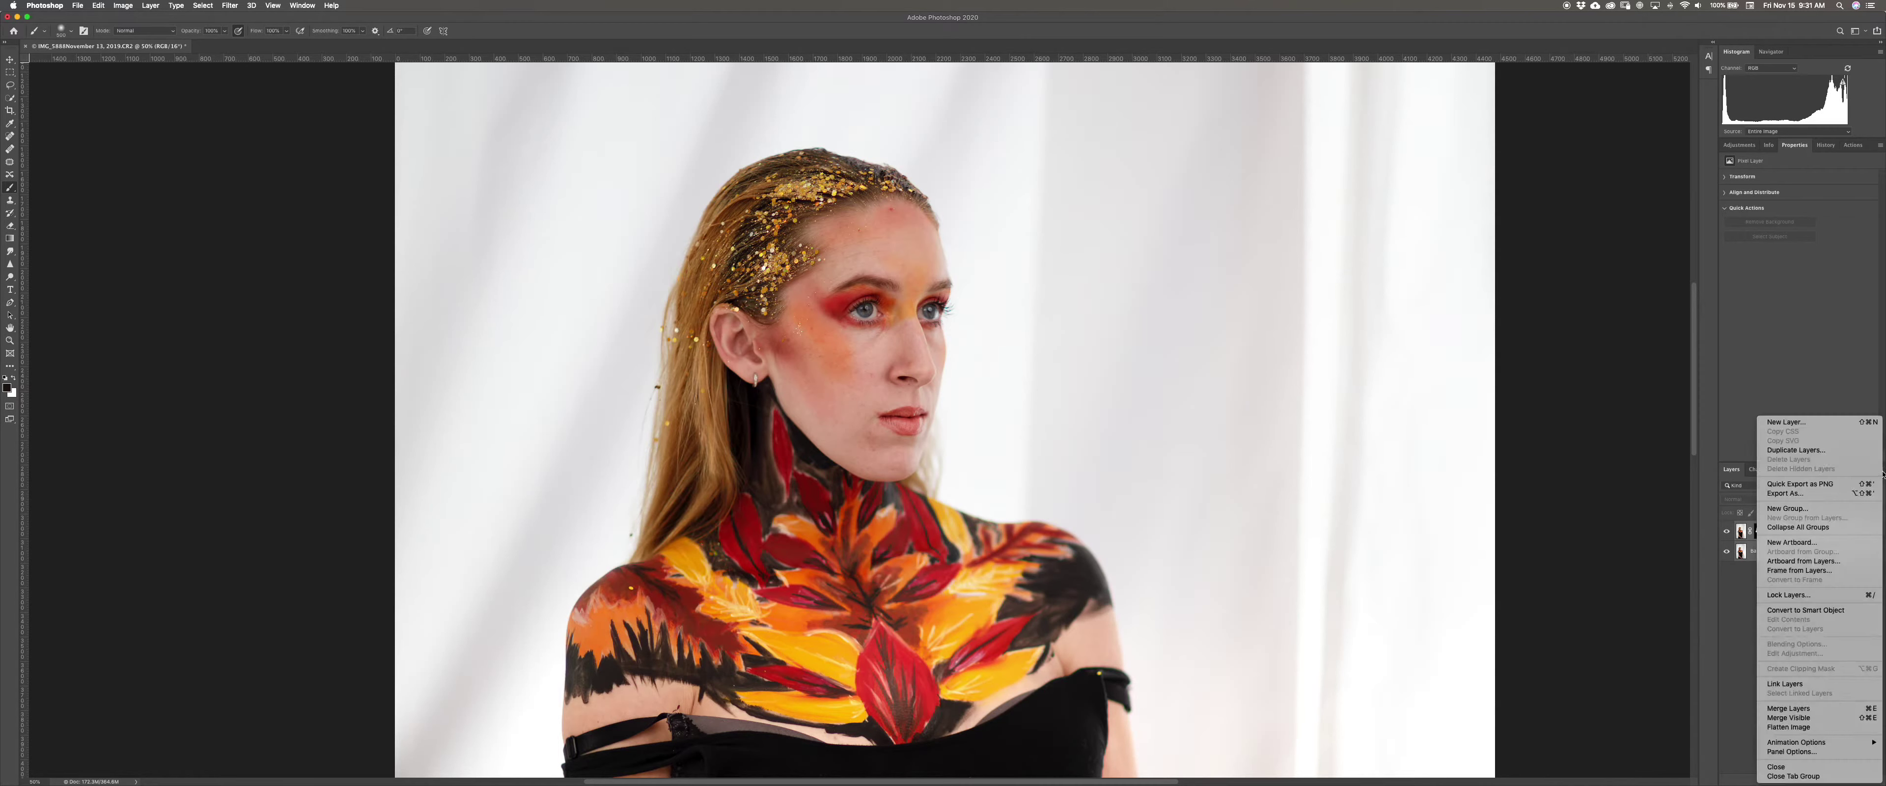
pyautogui.click(1789, 709)
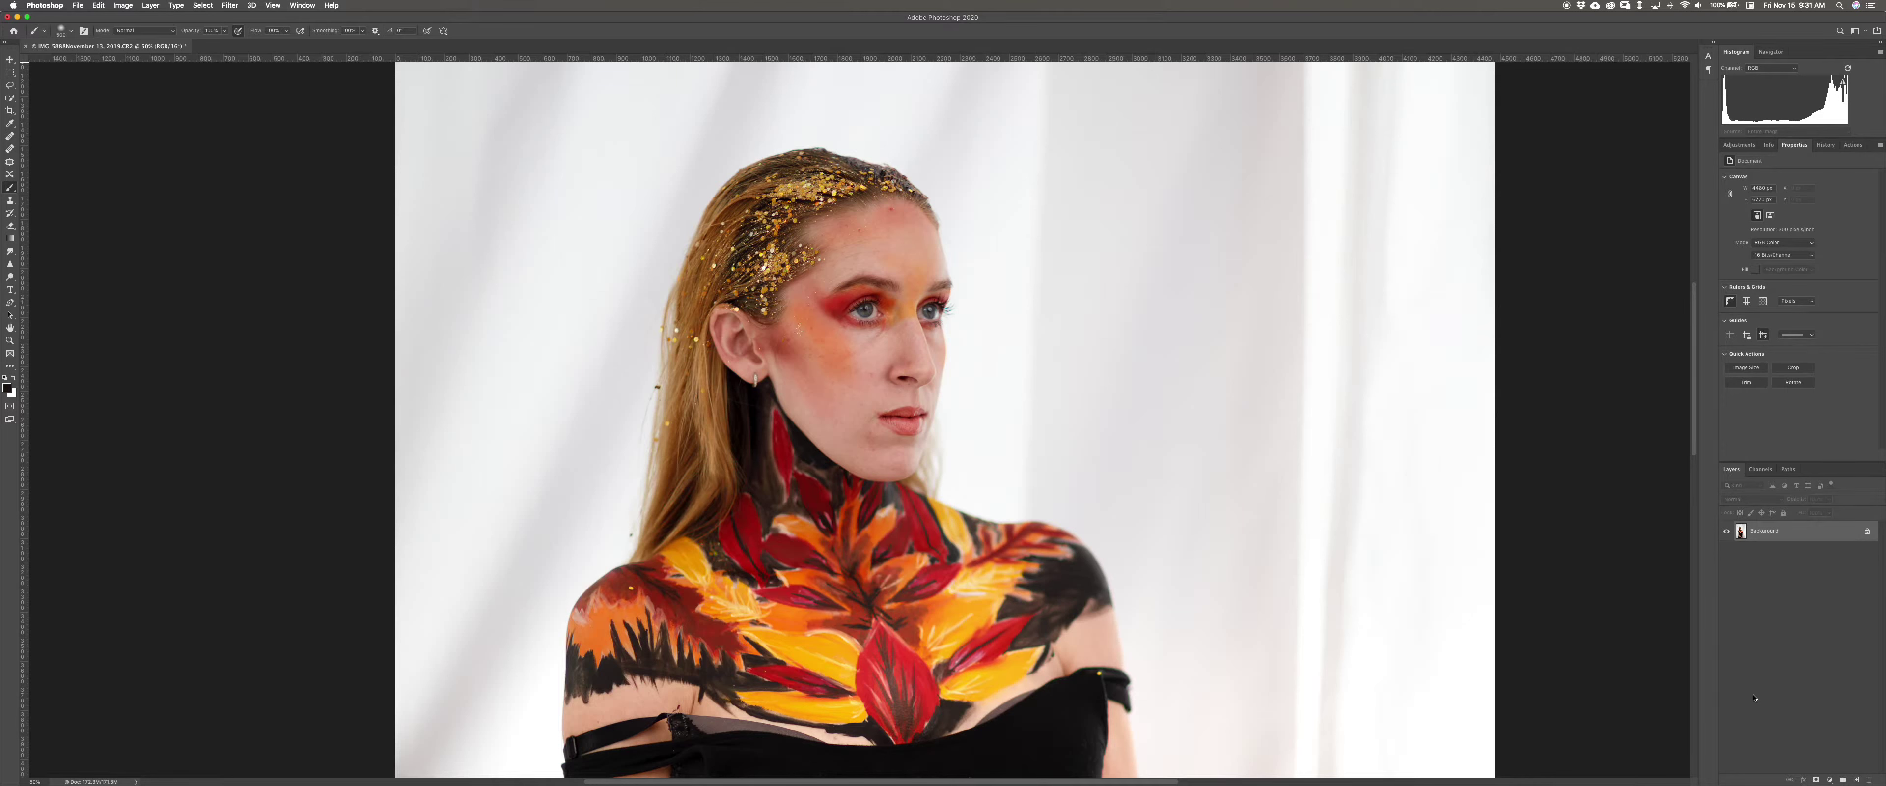
# Duplicate the background layer twice, then hide the upper copy and select the lower one
pyautogui.press('super+j')
pyautogui.press('super+j')
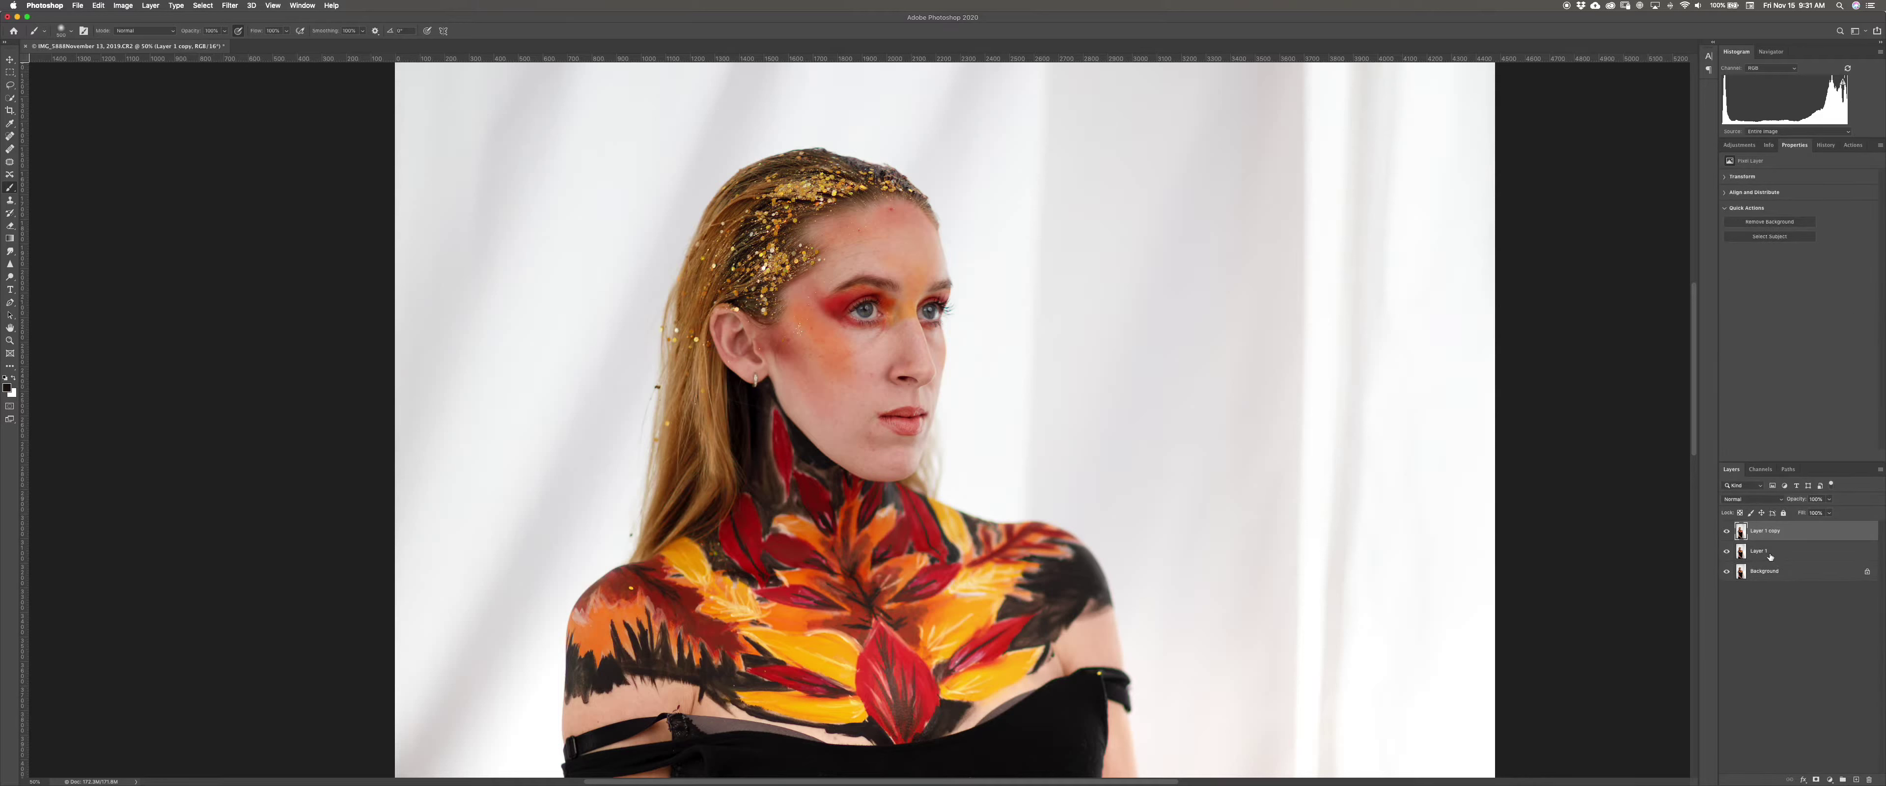
pyautogui.click(1728, 530)
pyautogui.click(1762, 551)
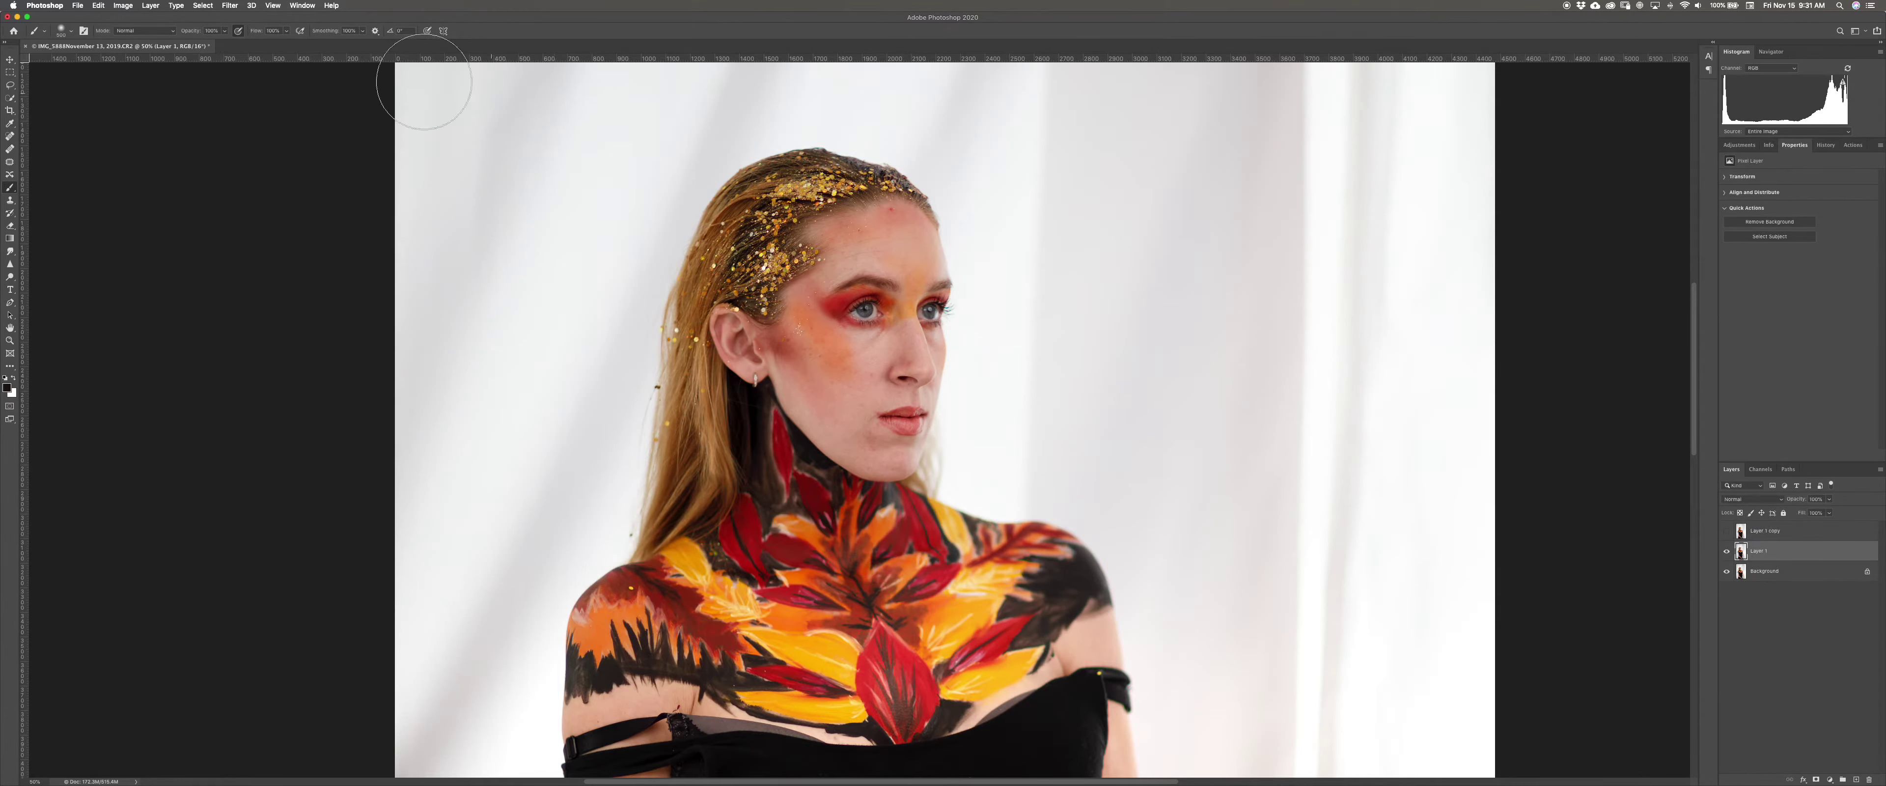
pyautogui.click(230, 5)
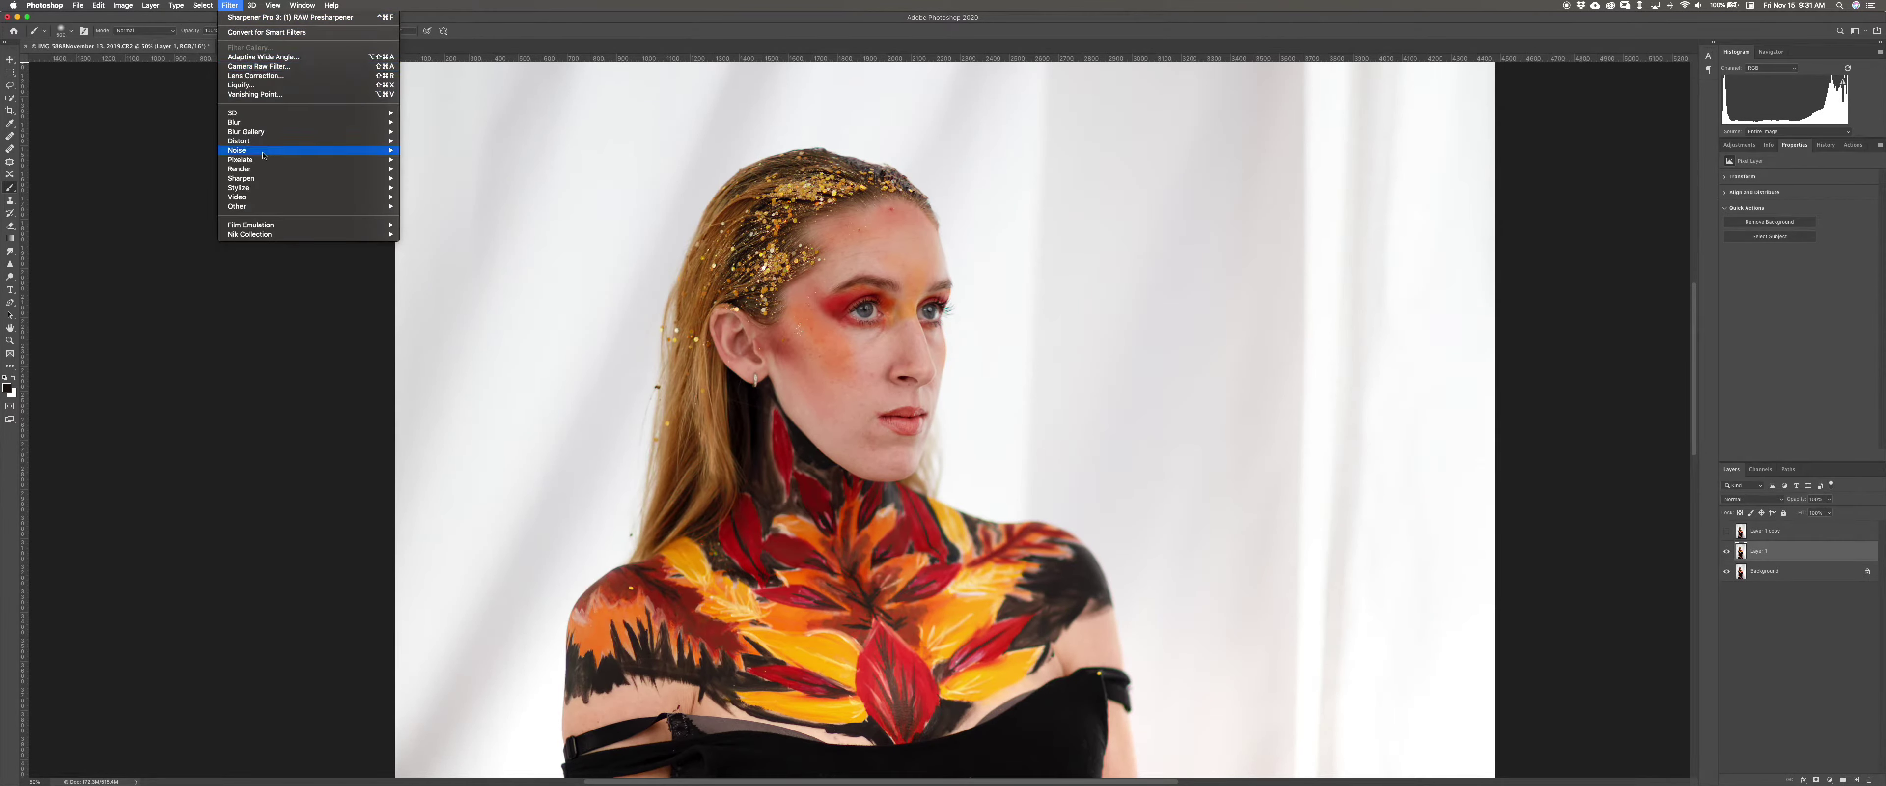
pyautogui.moveTo(260, 122)
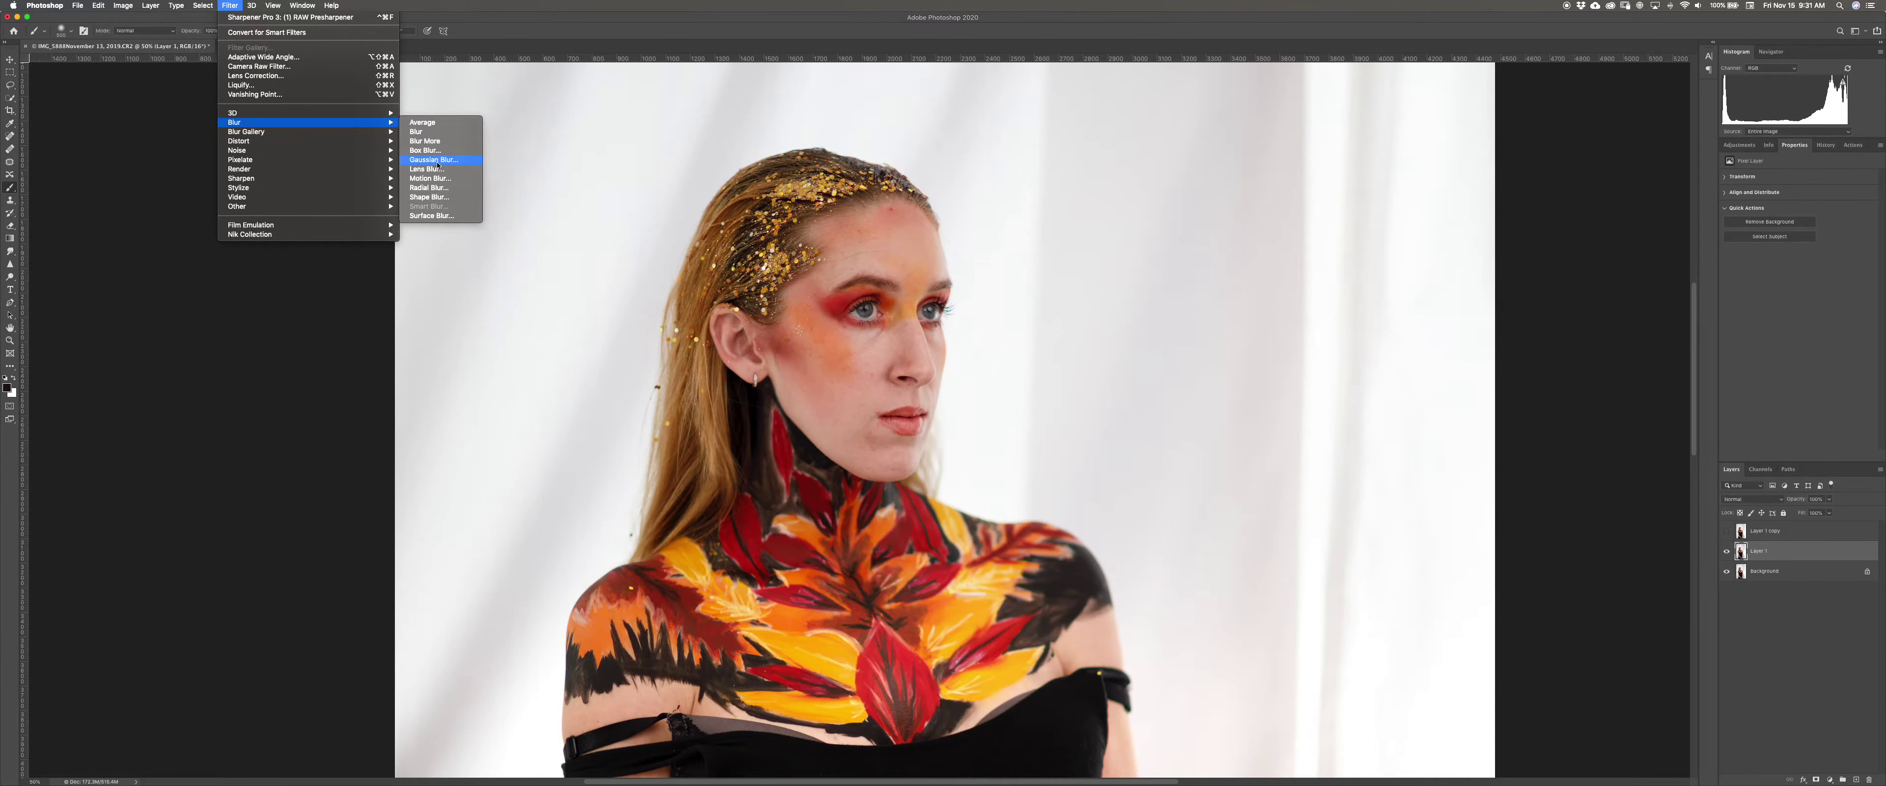
pyautogui.click(437, 169)
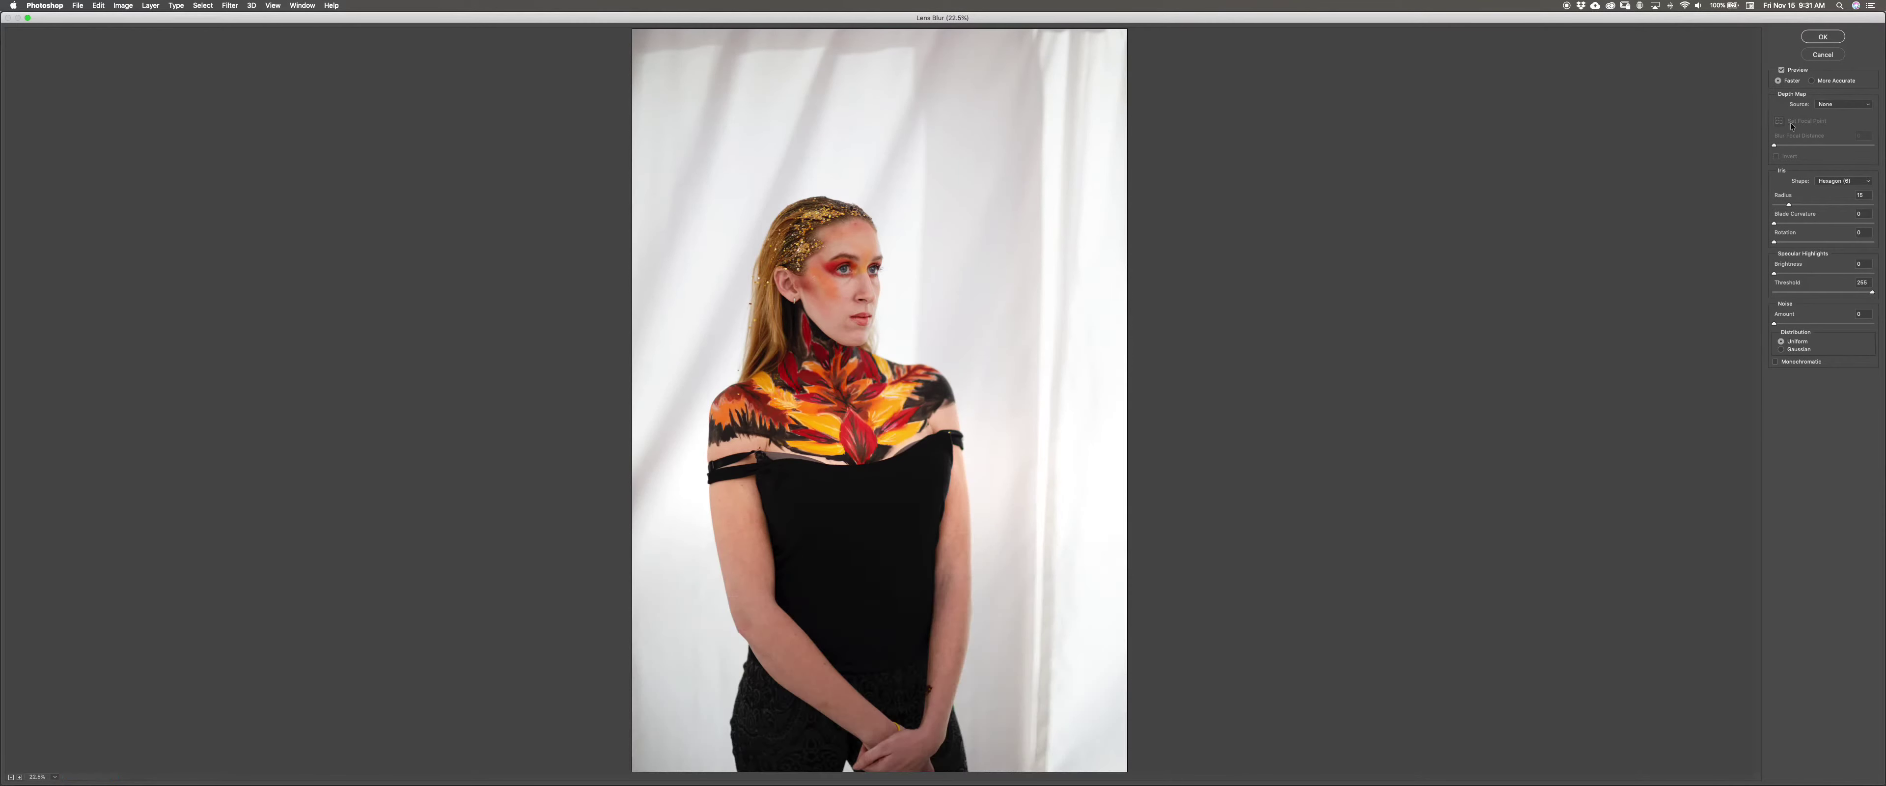
pyautogui.click(1842, 55)
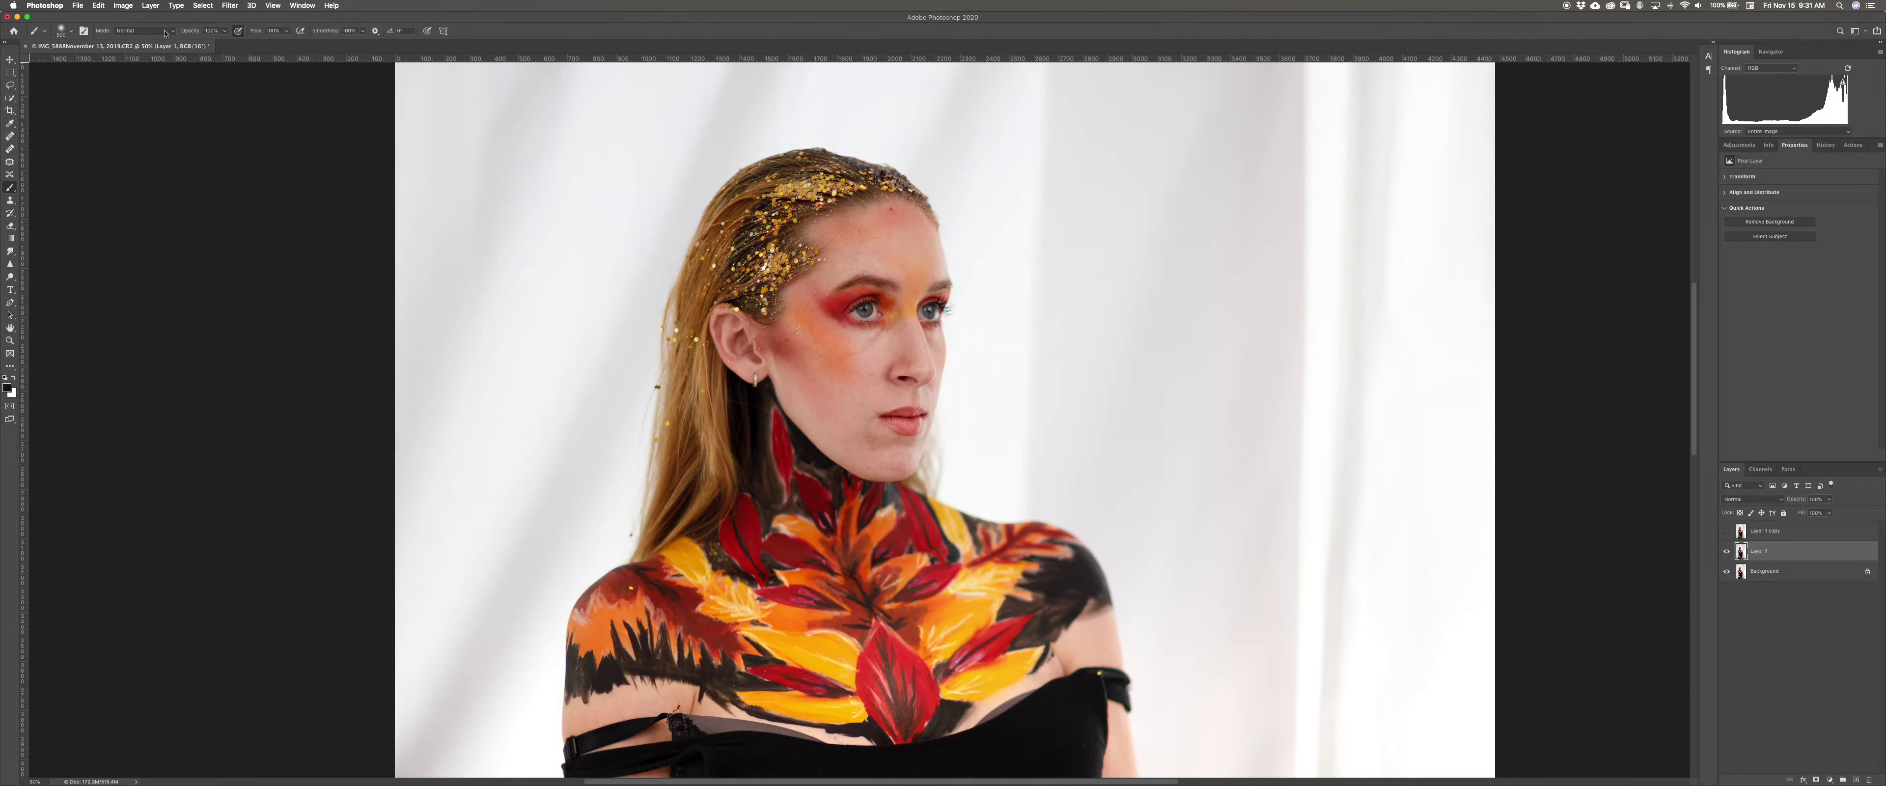
# Apply a Gaussian Blur with a radius of 8 pixels to the lower copy
pyautogui.click(231, 6)
pyautogui.moveTo(267, 122)
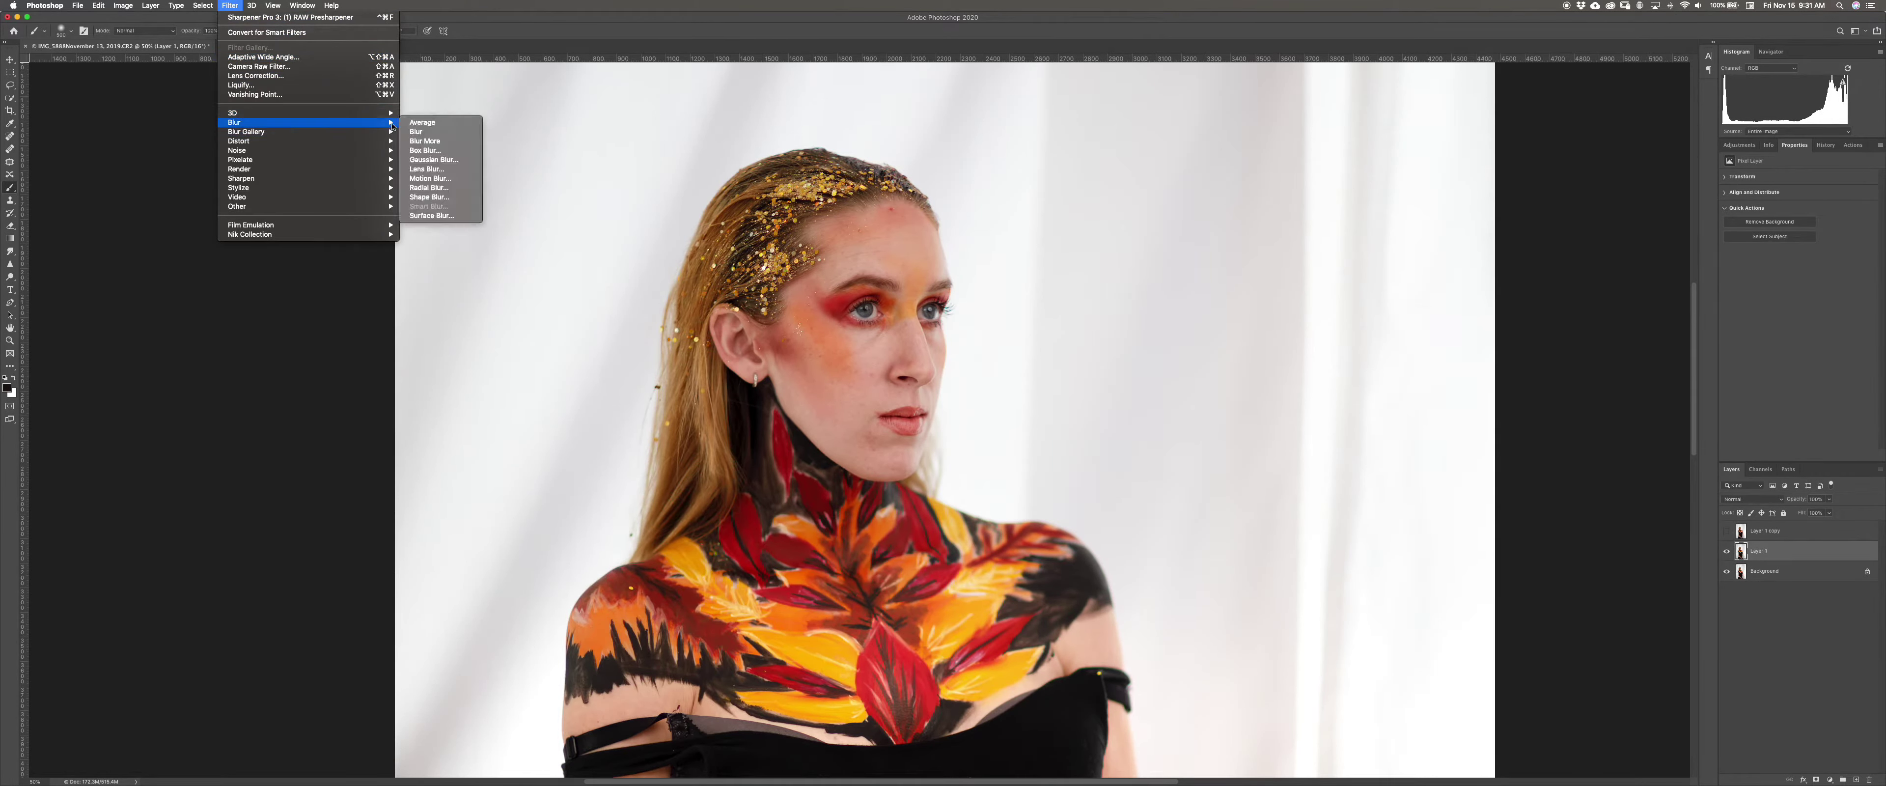
pyautogui.click(423, 160)
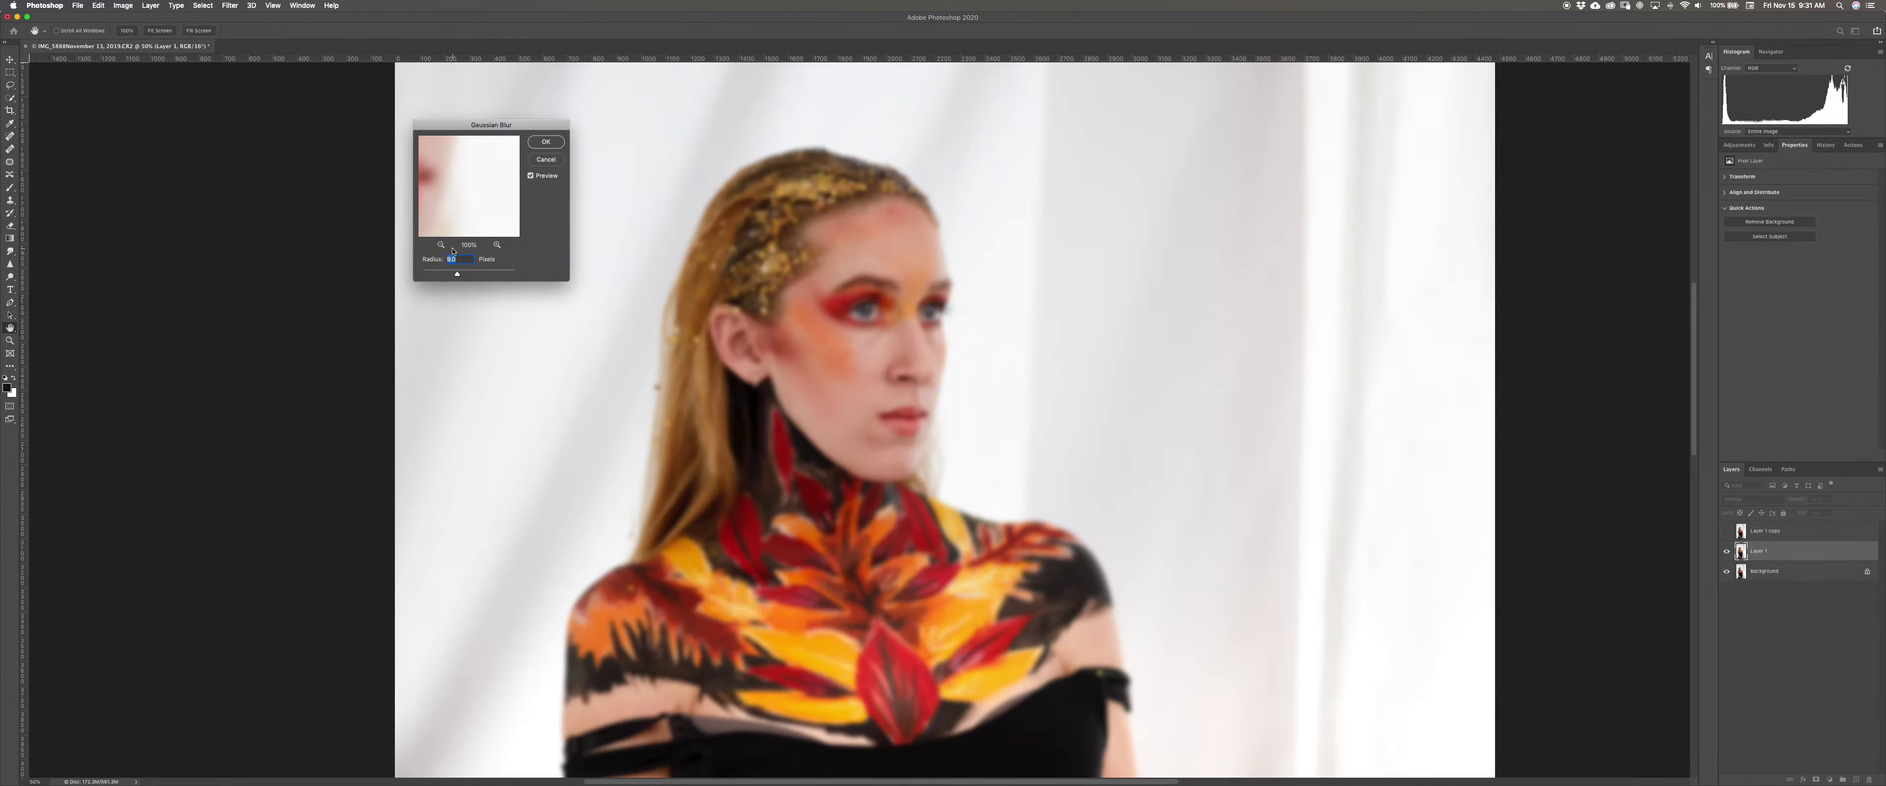
pyautogui.write('8')
pyautogui.press('Return')
# Rename the blurred layer "BLUR = 8" and the hidden top layer "GREY"
pyautogui.press('b')
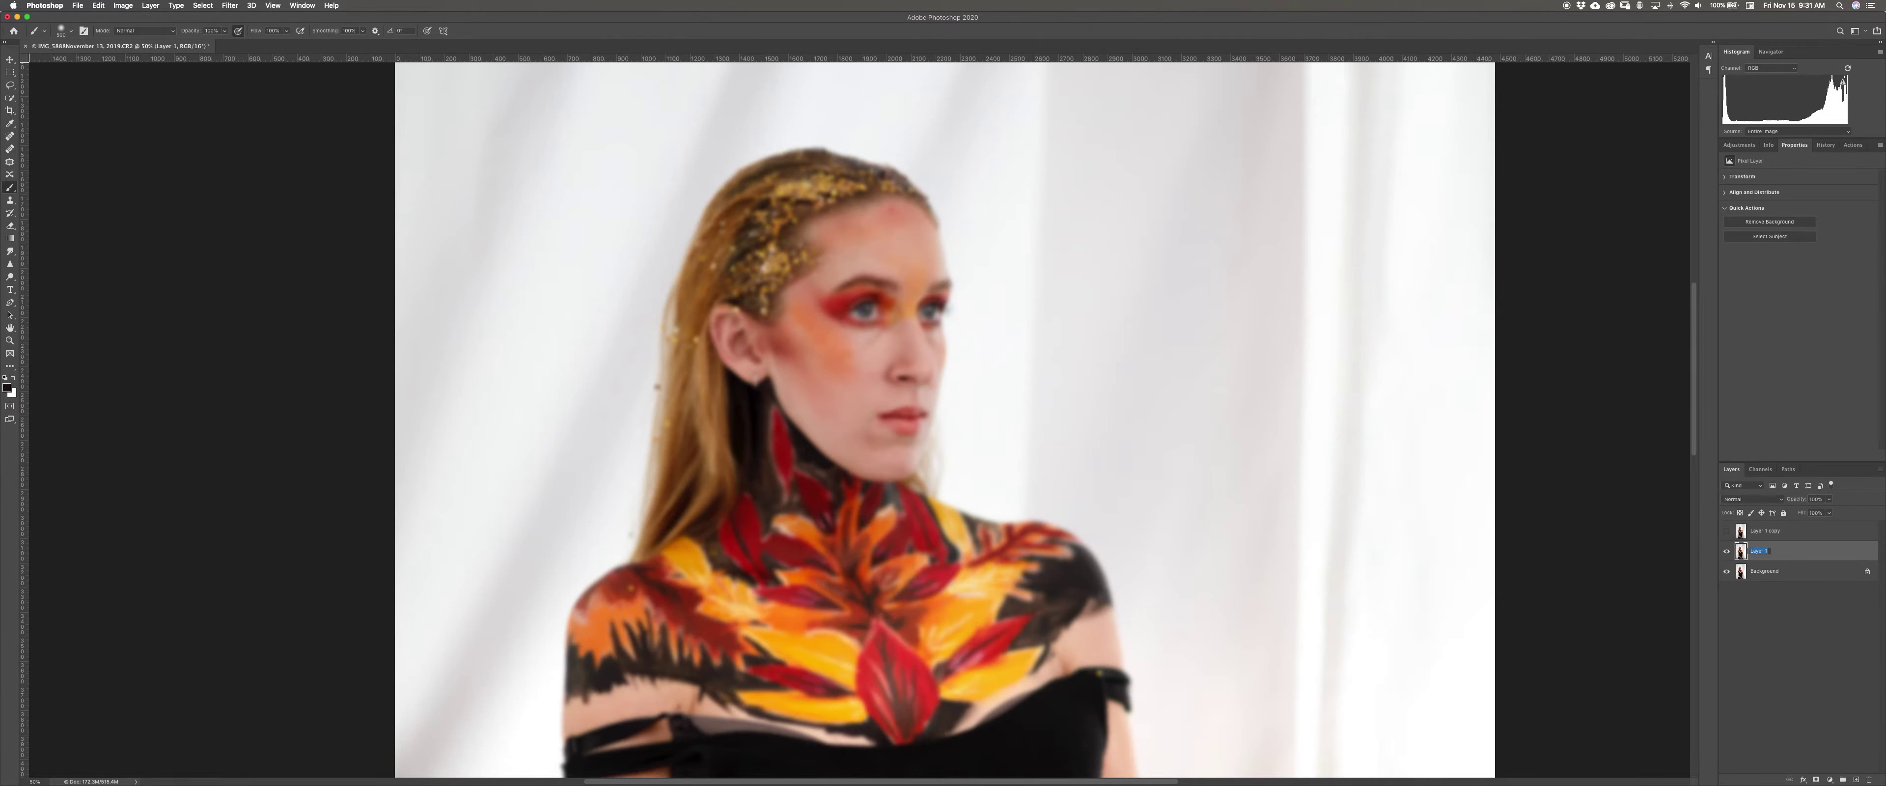
pyautogui.write('BLUR = 8')
pyautogui.press('Return')
pyautogui.click(1767, 532)
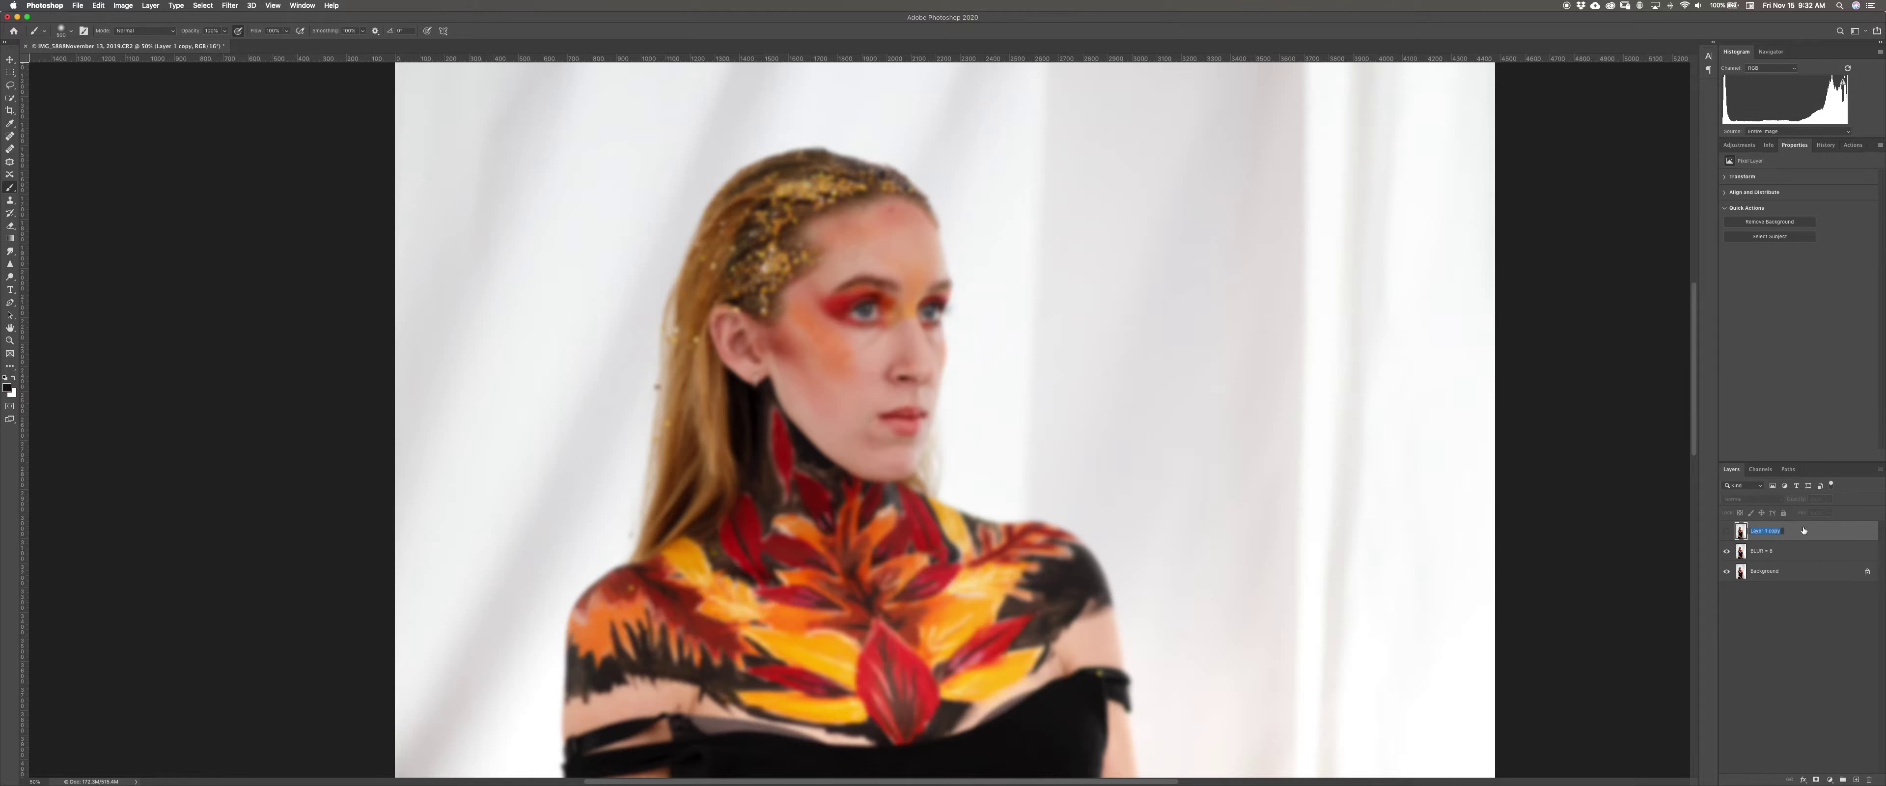
pyautogui.write('G')
pyautogui.press('Return')
# Show the GREY layer and use Apply Image on it with the BLUR = 8 layer, Subtract blending, scale 2 and offset 128
pyautogui.click(1726, 530)
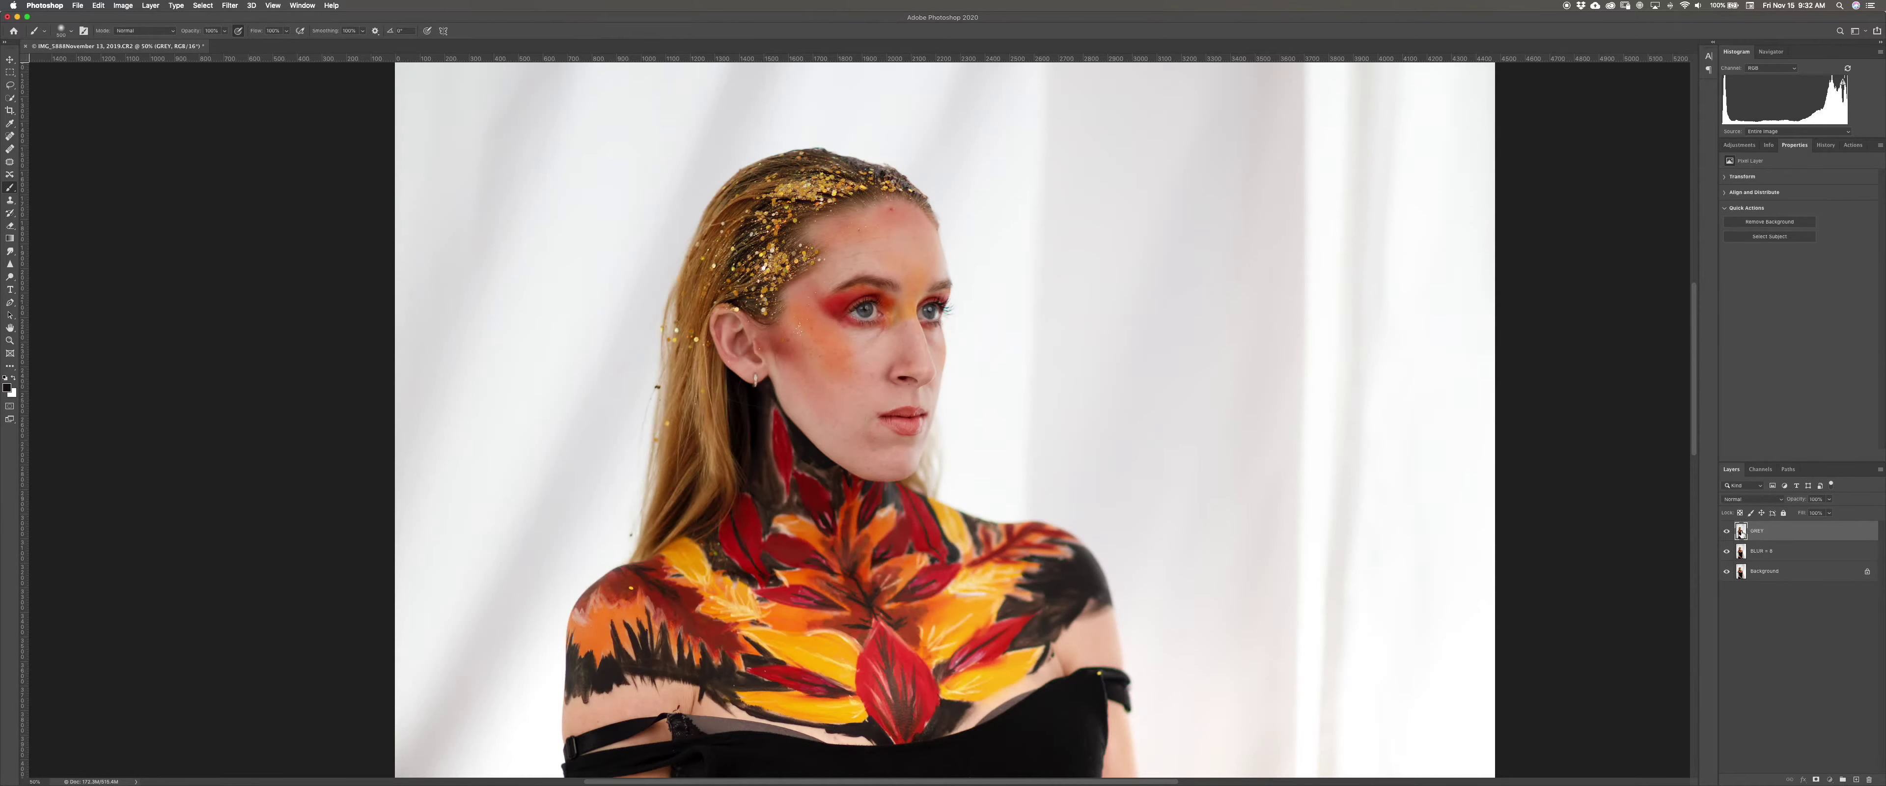
pyautogui.click(128, 5)
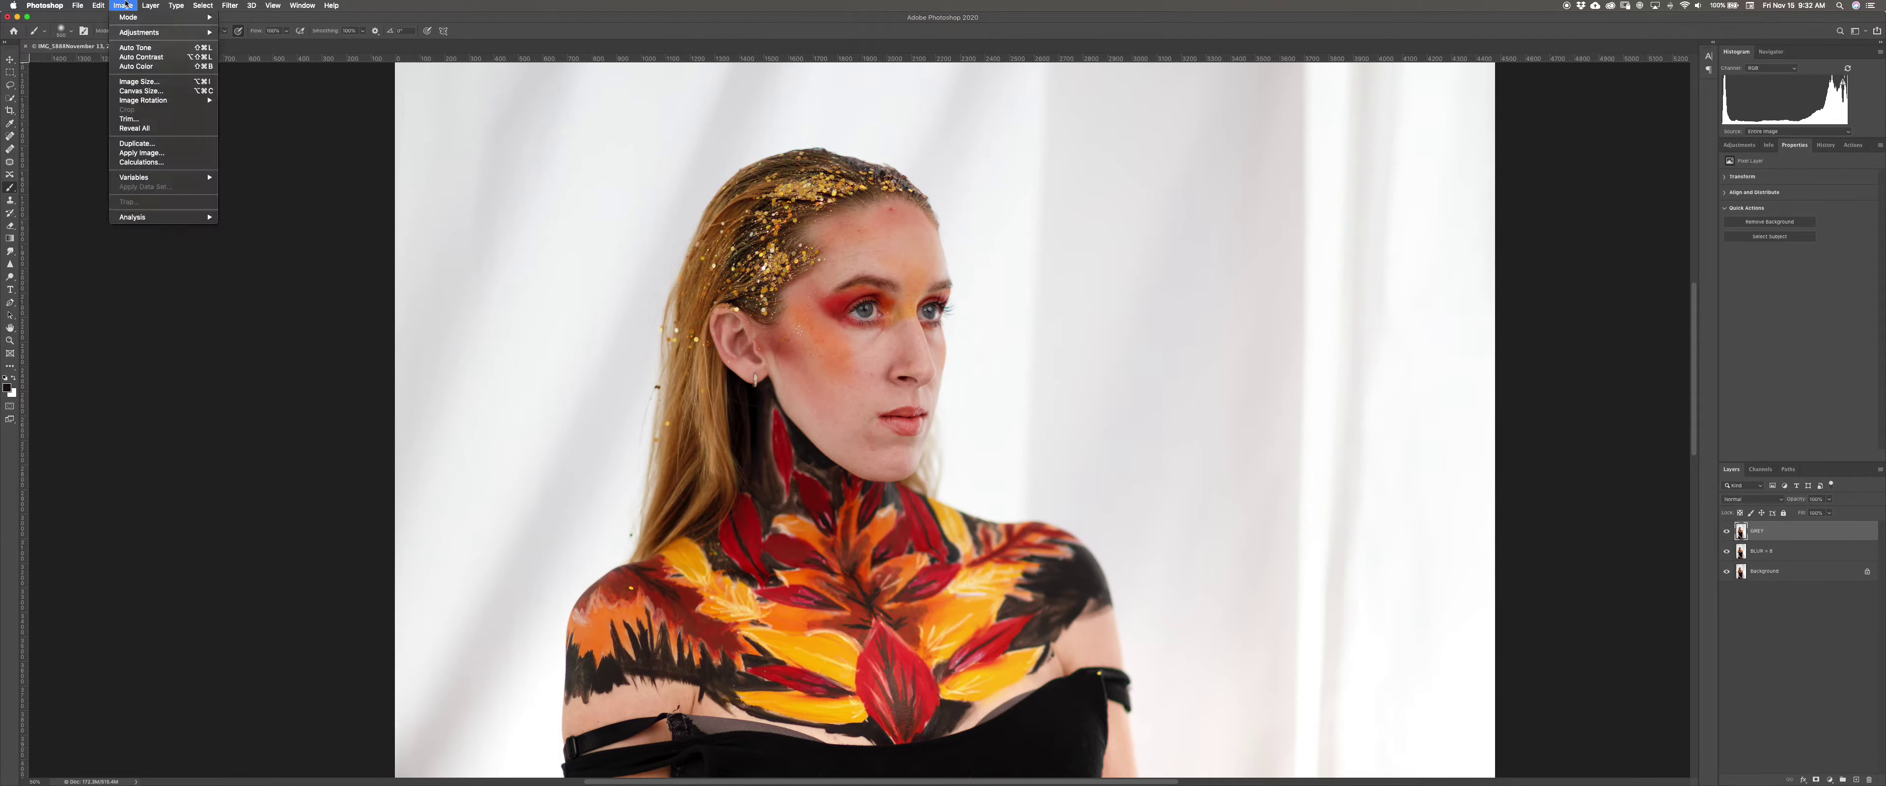
pyautogui.click(156, 154)
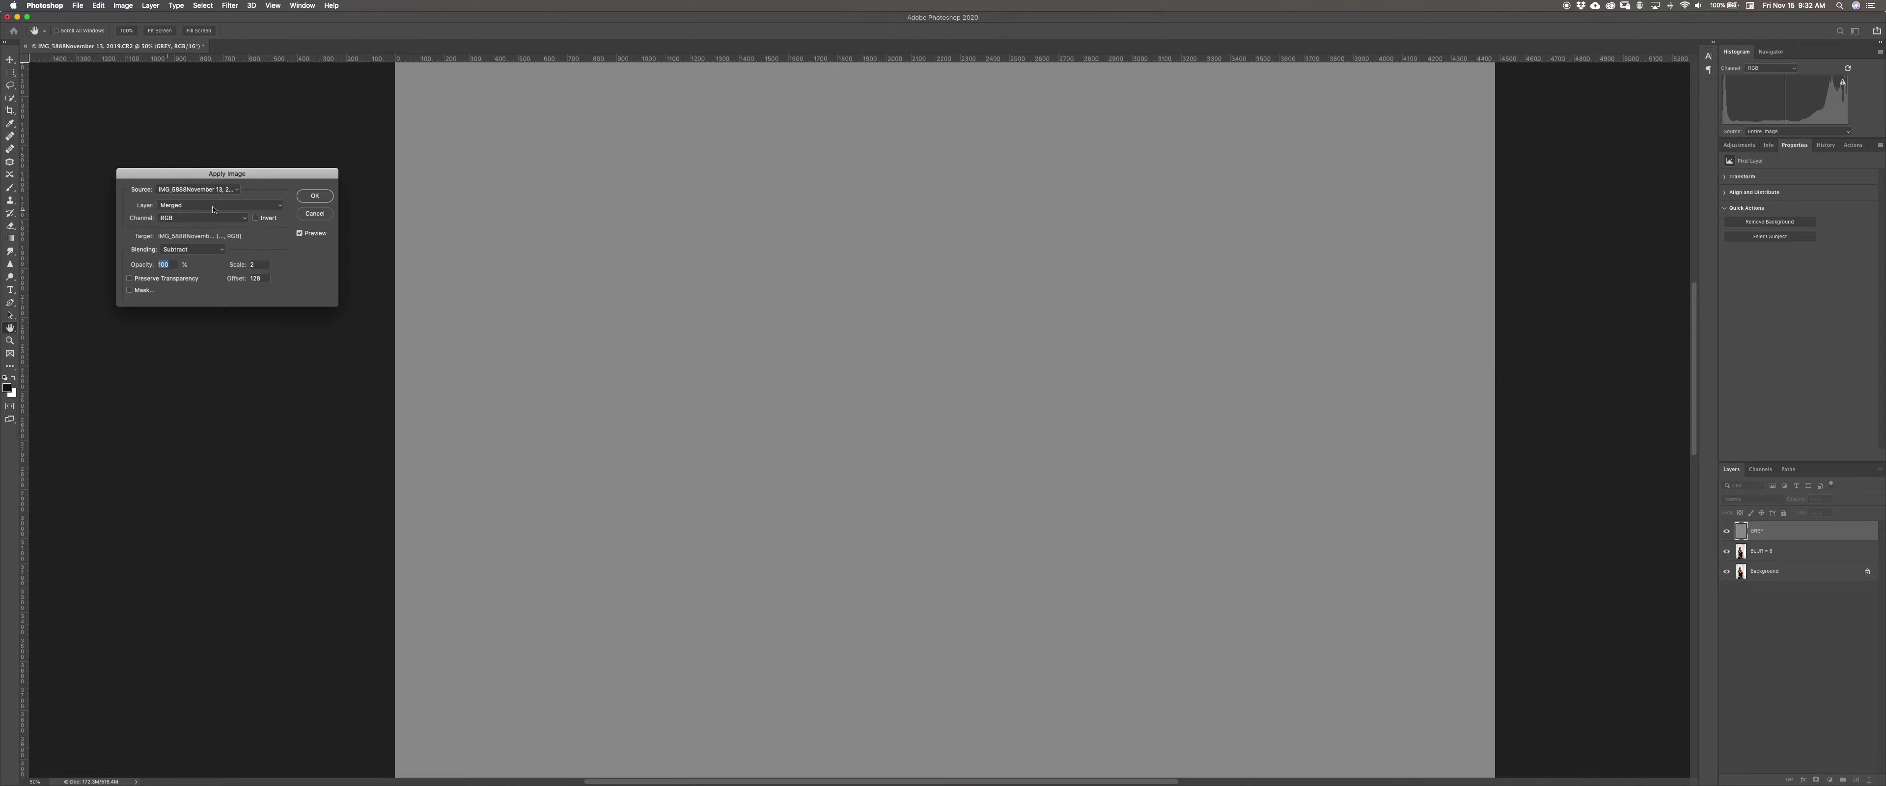
pyautogui.click(213, 207)
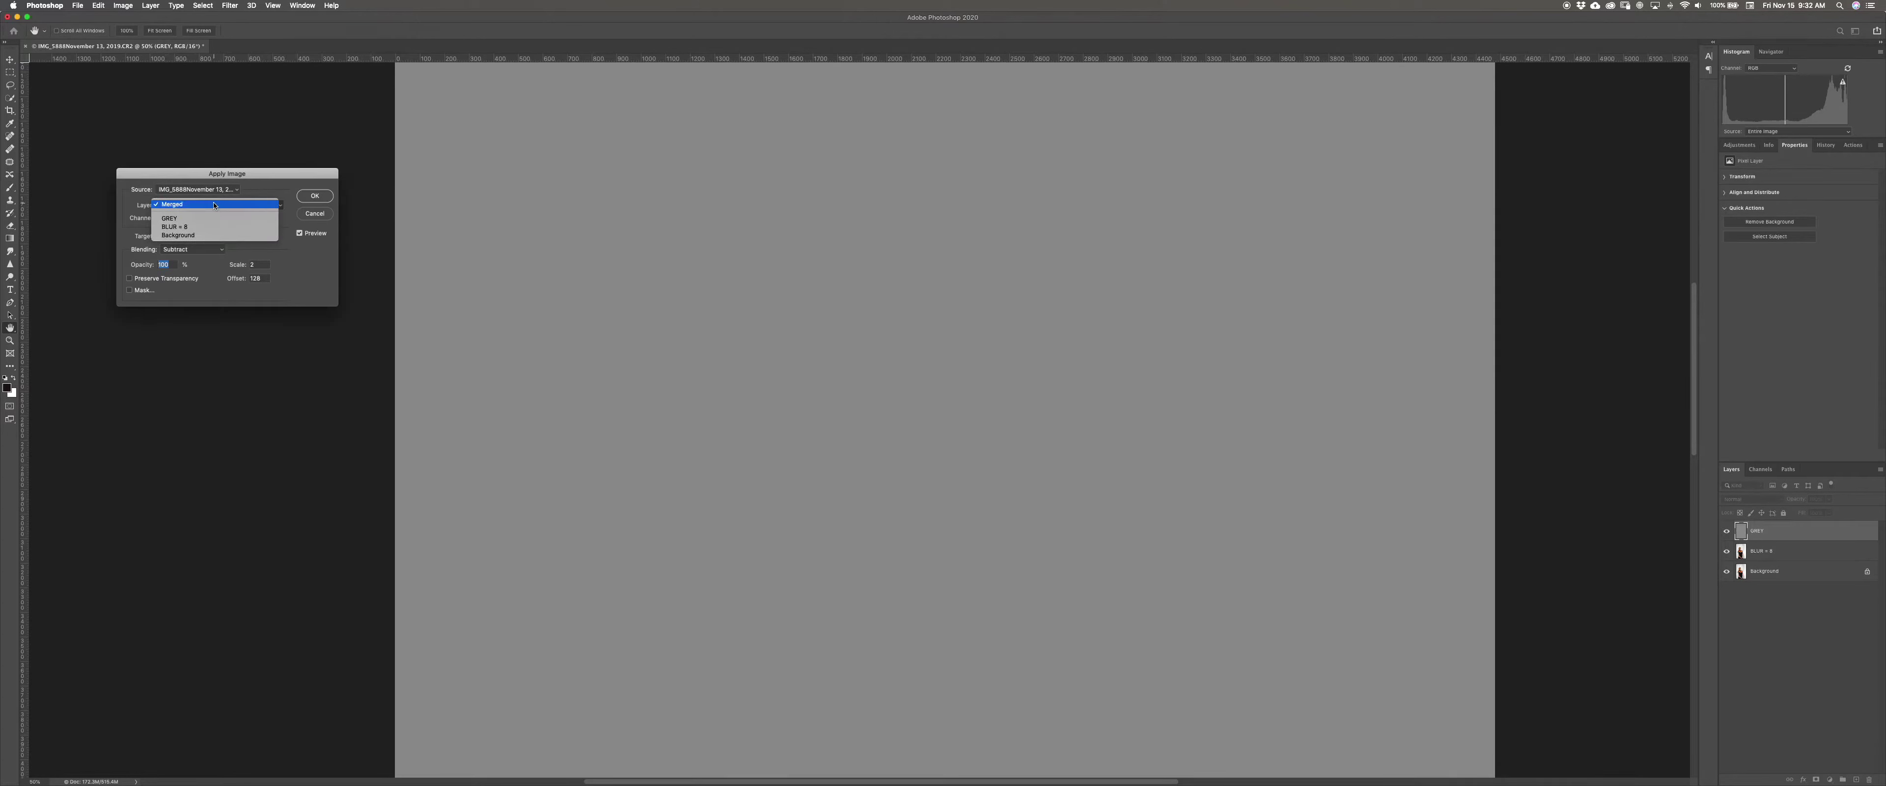
pyautogui.click(197, 228)
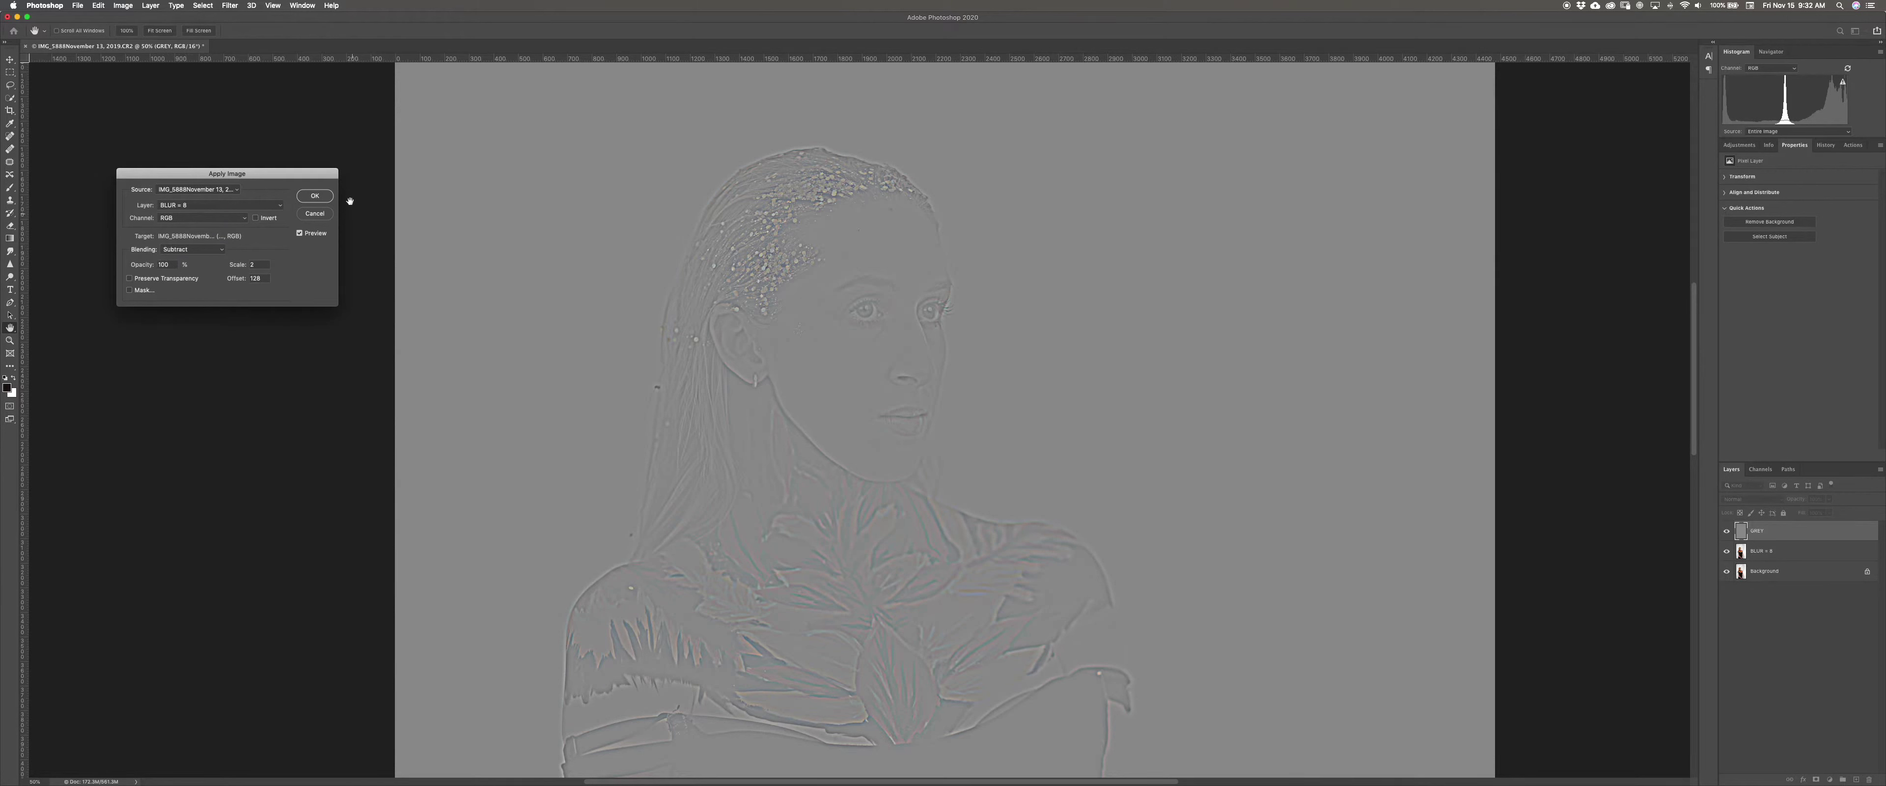
pyautogui.click(314, 196)
# Set the GREY layer's blend mode to Linear Light
pyautogui.press('b')
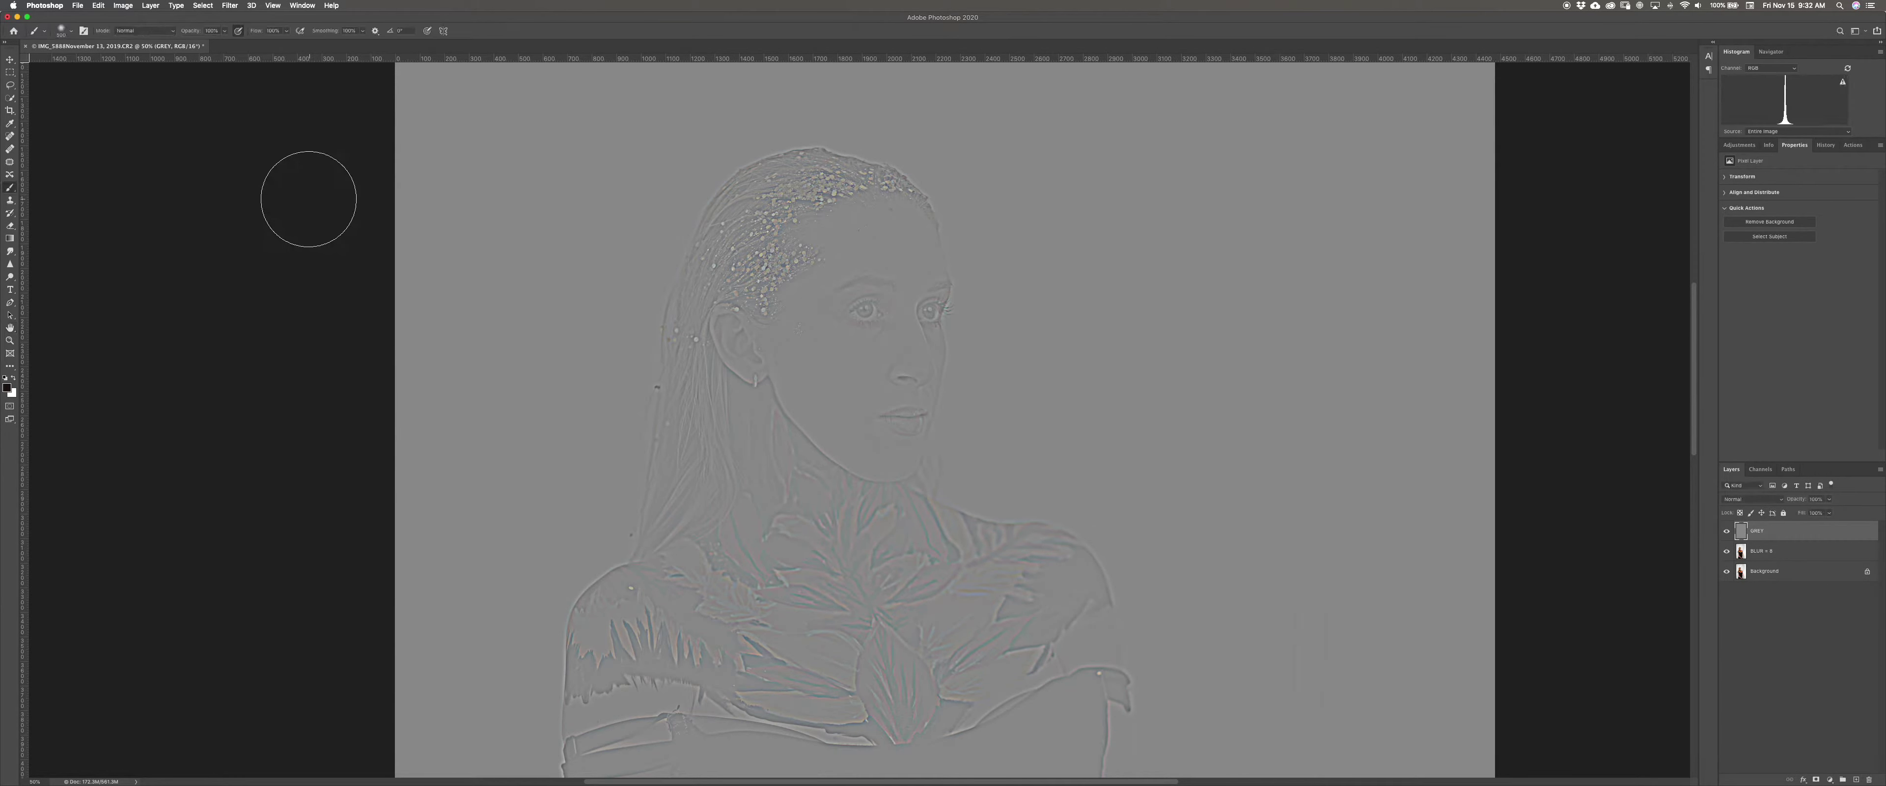
pyautogui.click(1756, 500)
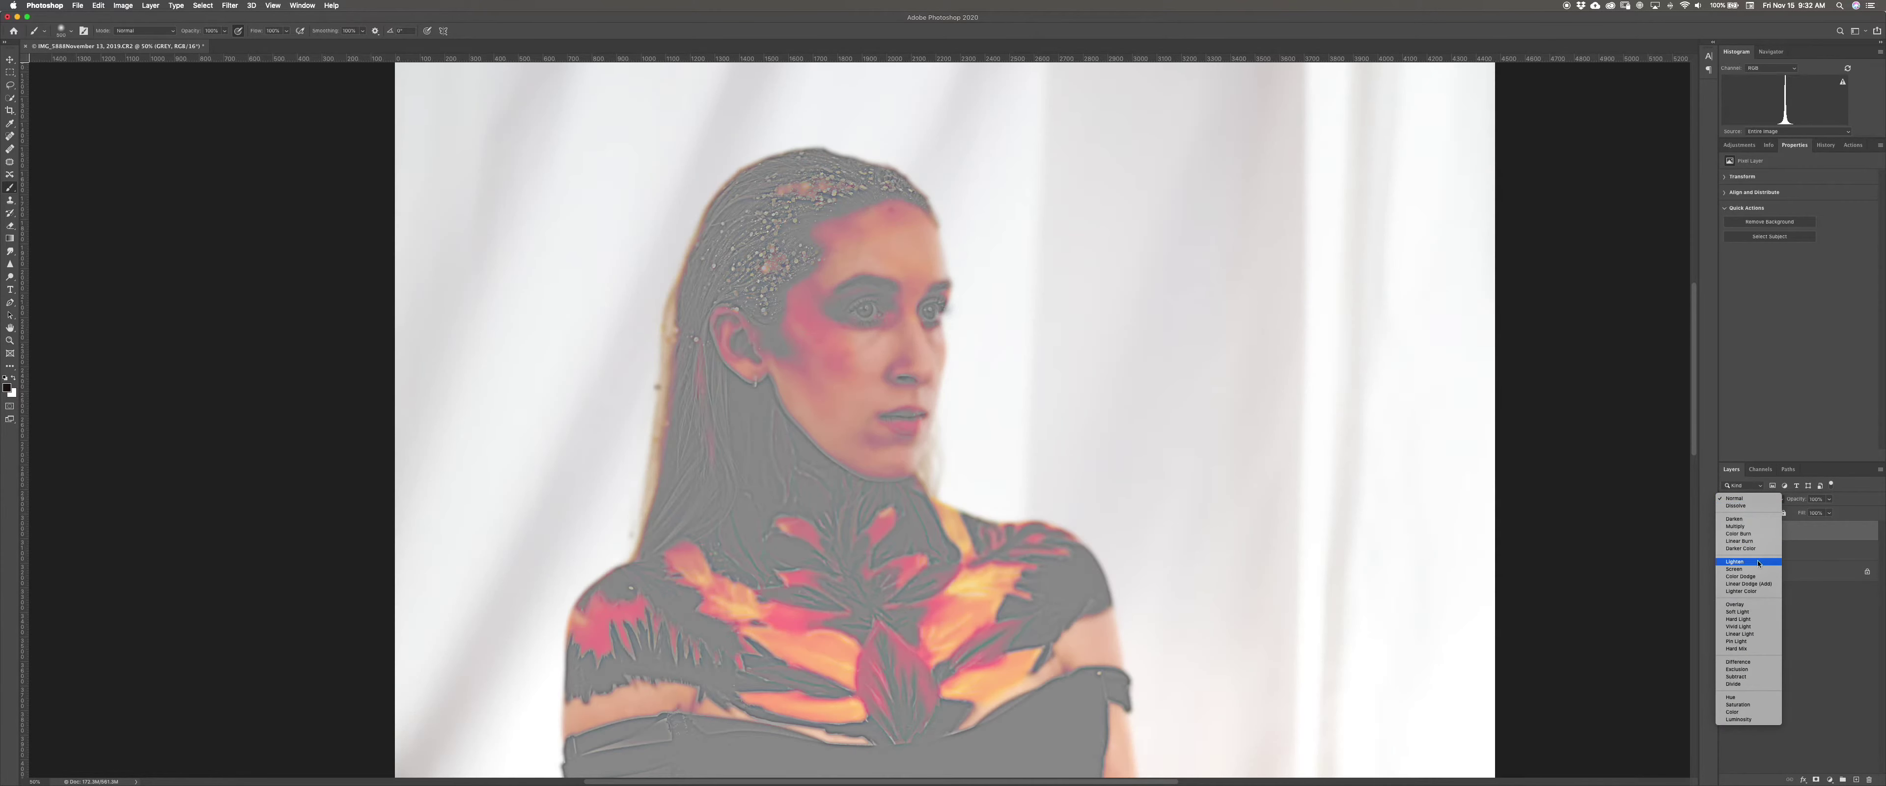
pyautogui.click(1754, 636)
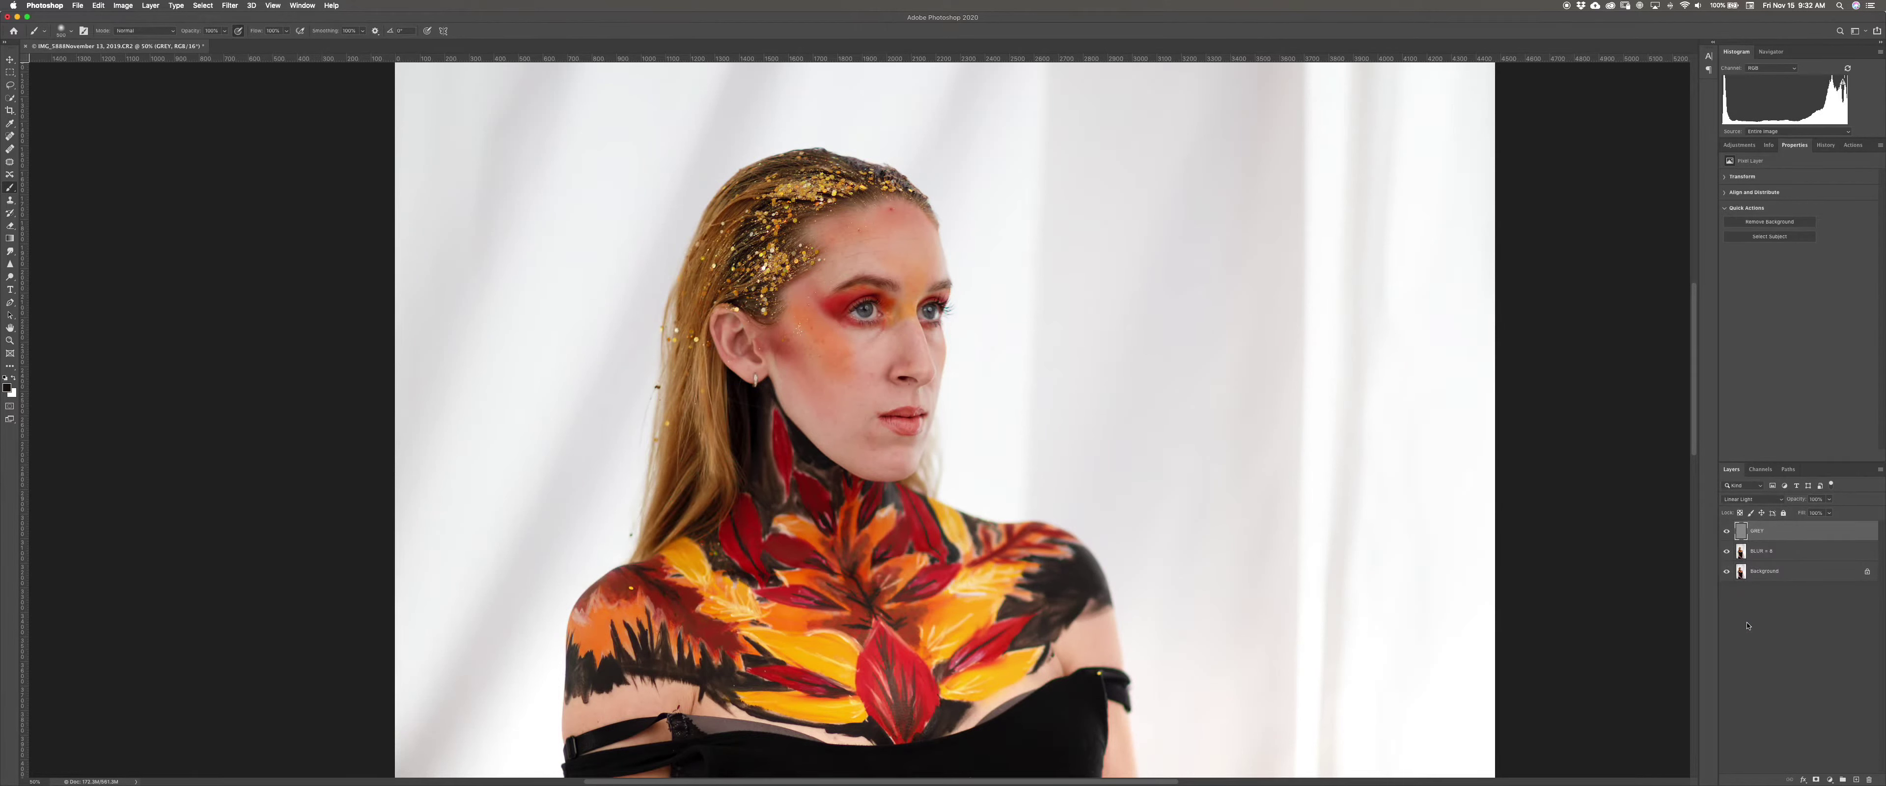
# Duplicate the BLUR = 8 layer and clip the copy to the original blurred layer
pyautogui.click(1792, 547)
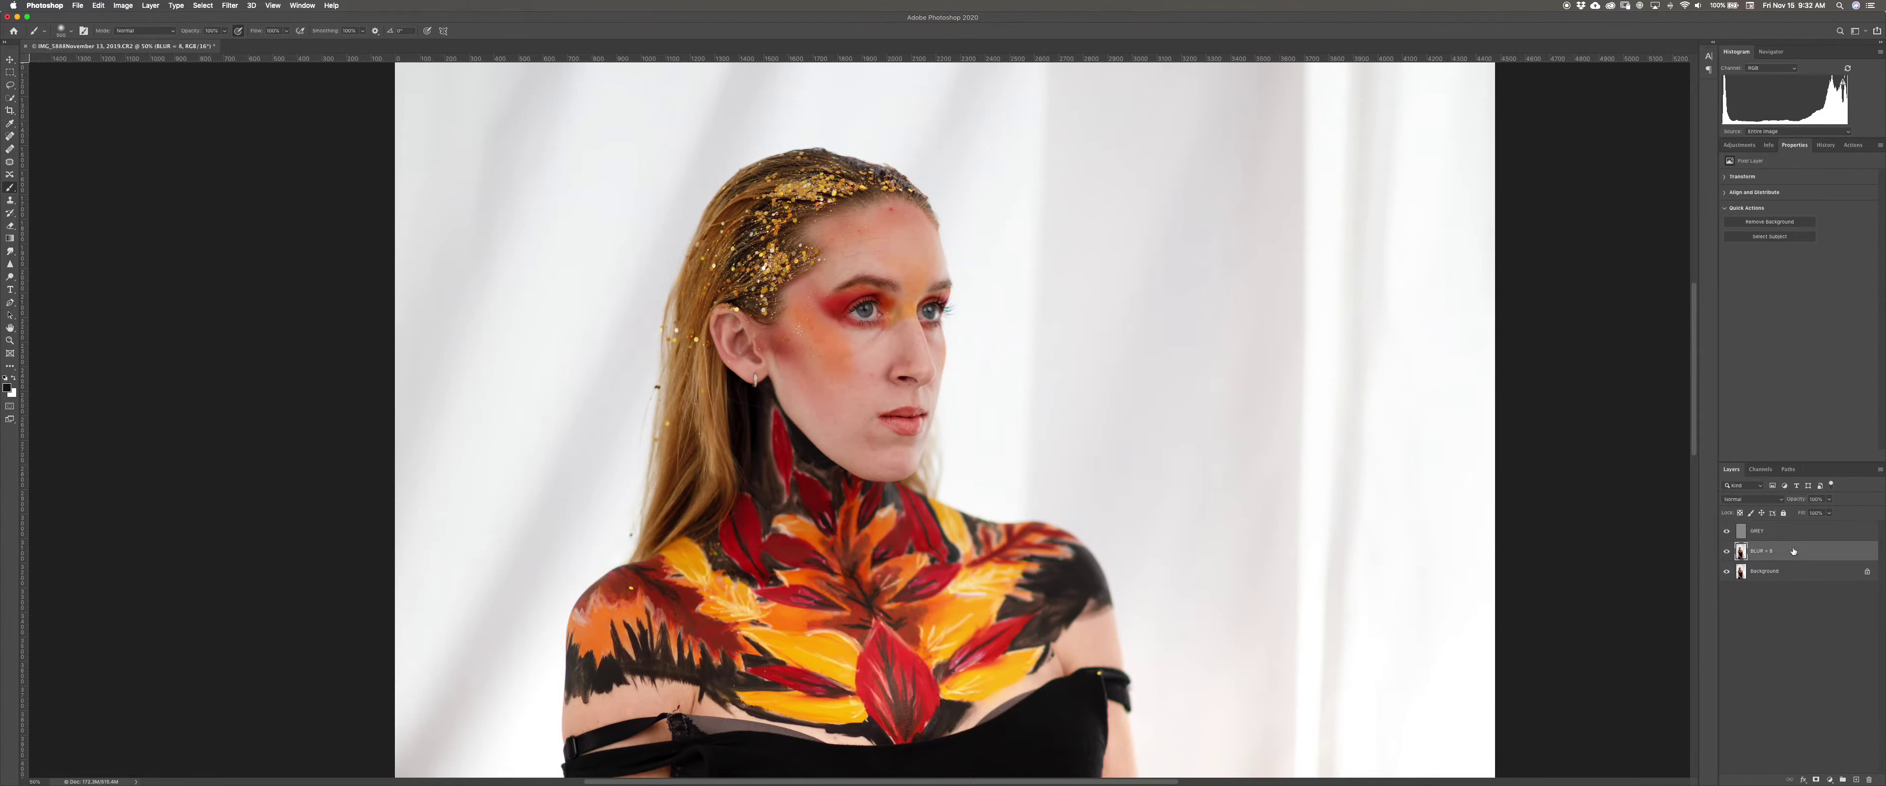
pyautogui.press('super+j')
pyautogui.keyDown('alt'); pyautogui.click(1760, 557); pyautogui.keyUp('alt')
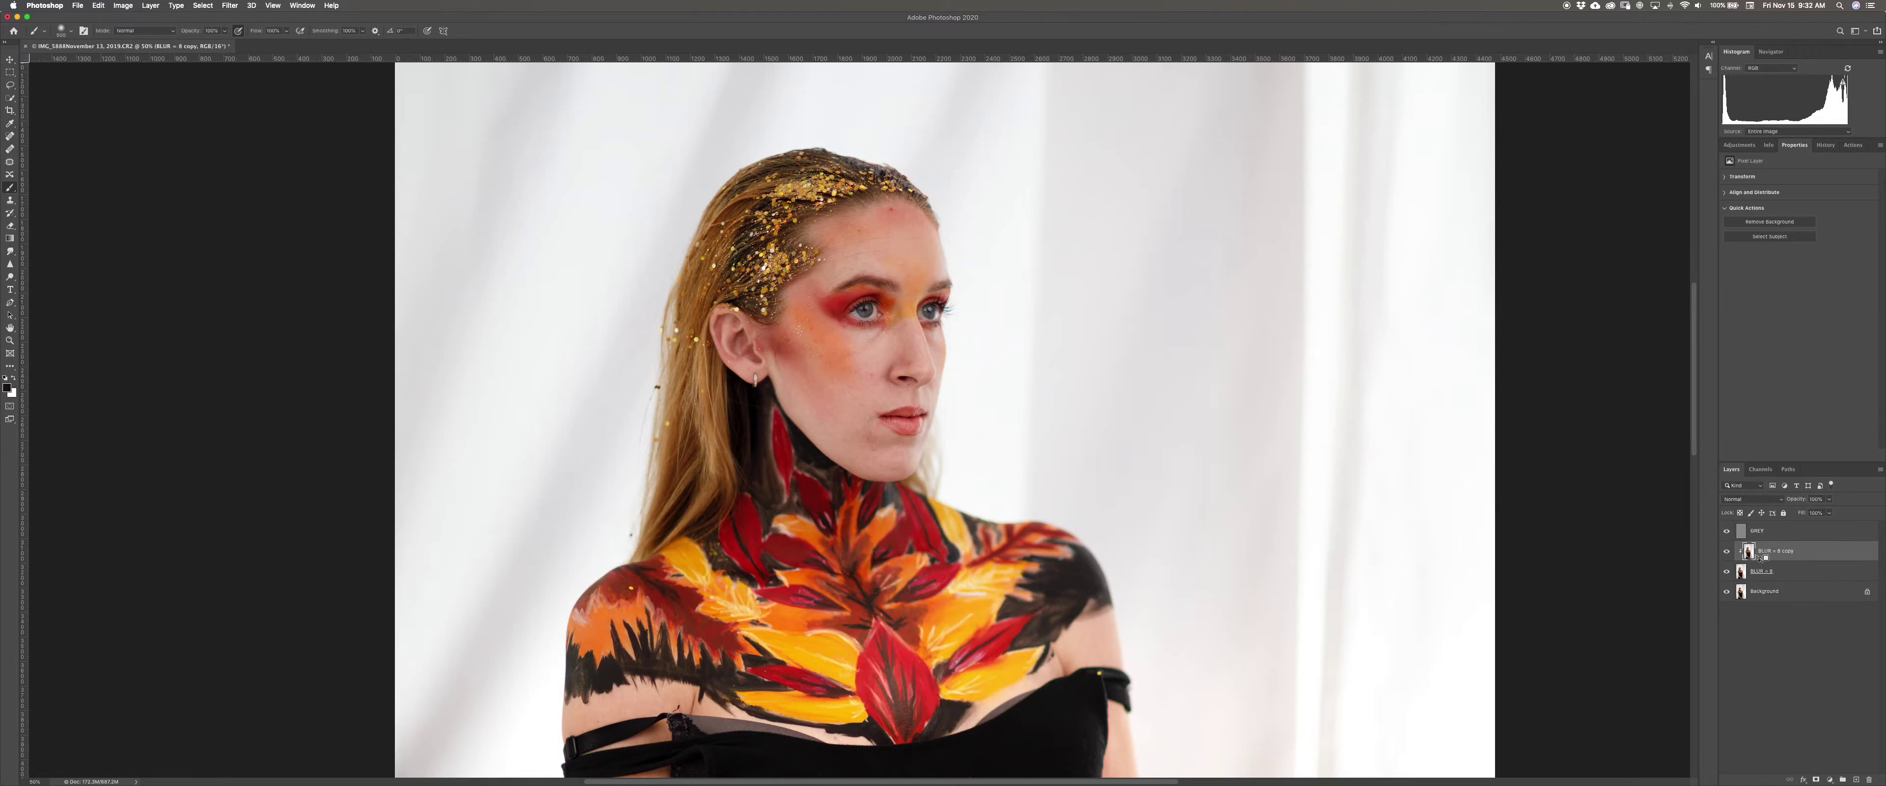
# Duplicate the GREY layer, clip the copy to the original and set the copy's blend mode to Normal
pyautogui.click(1744, 531)
pyautogui.press('super+j')
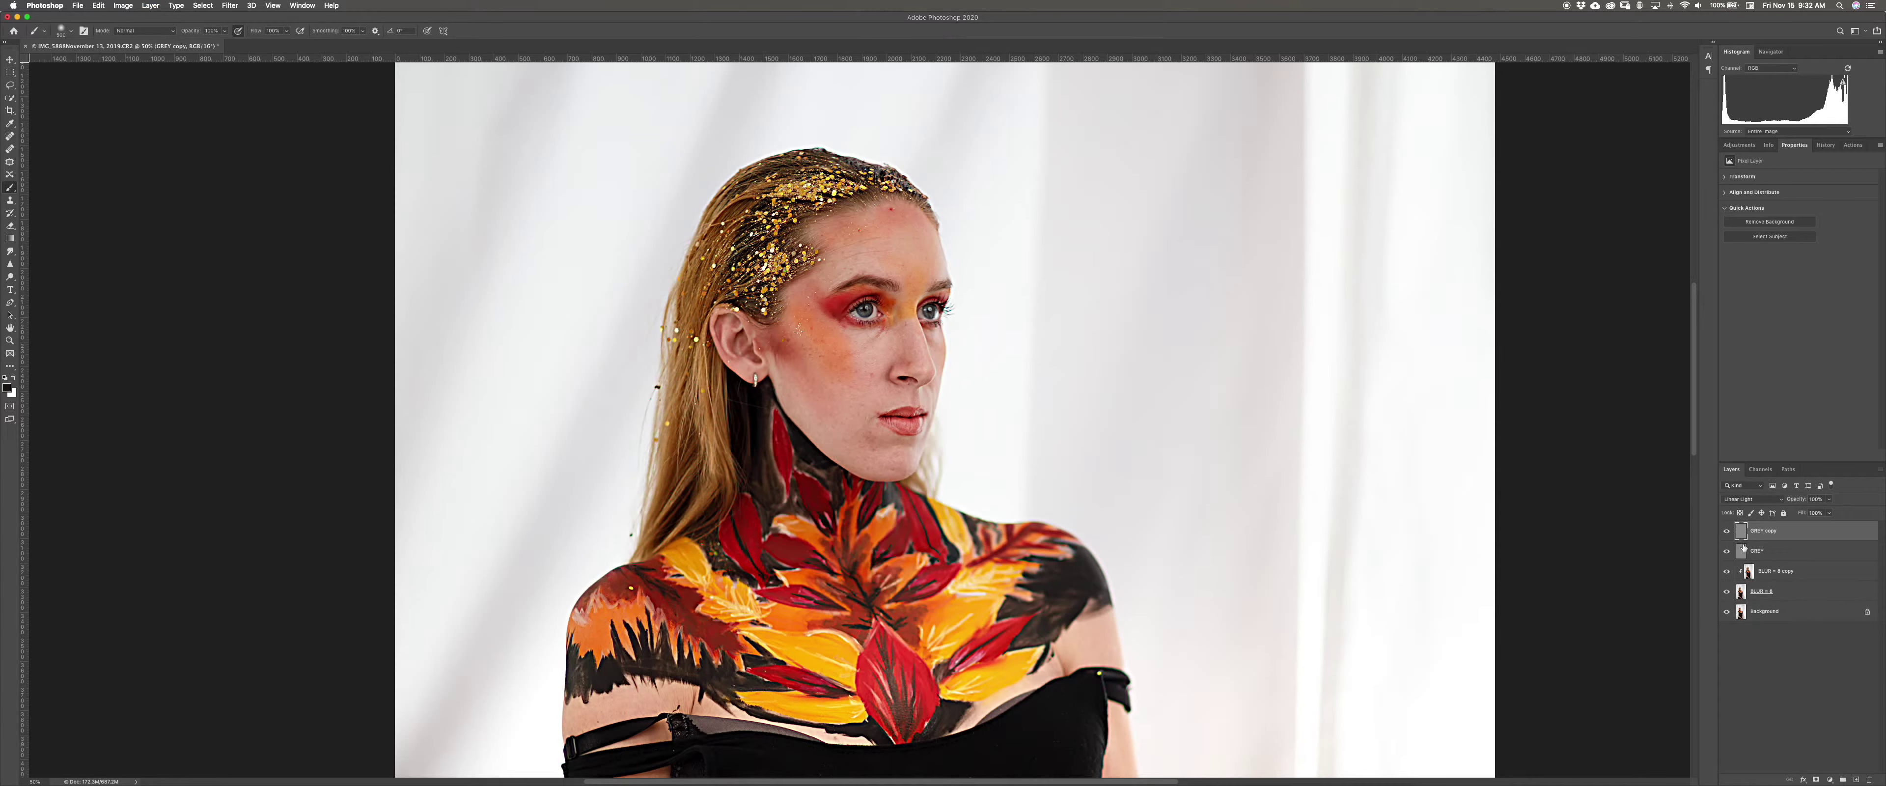
pyautogui.moveTo(1763, 537); pyautogui.dragTo(1770, 537)
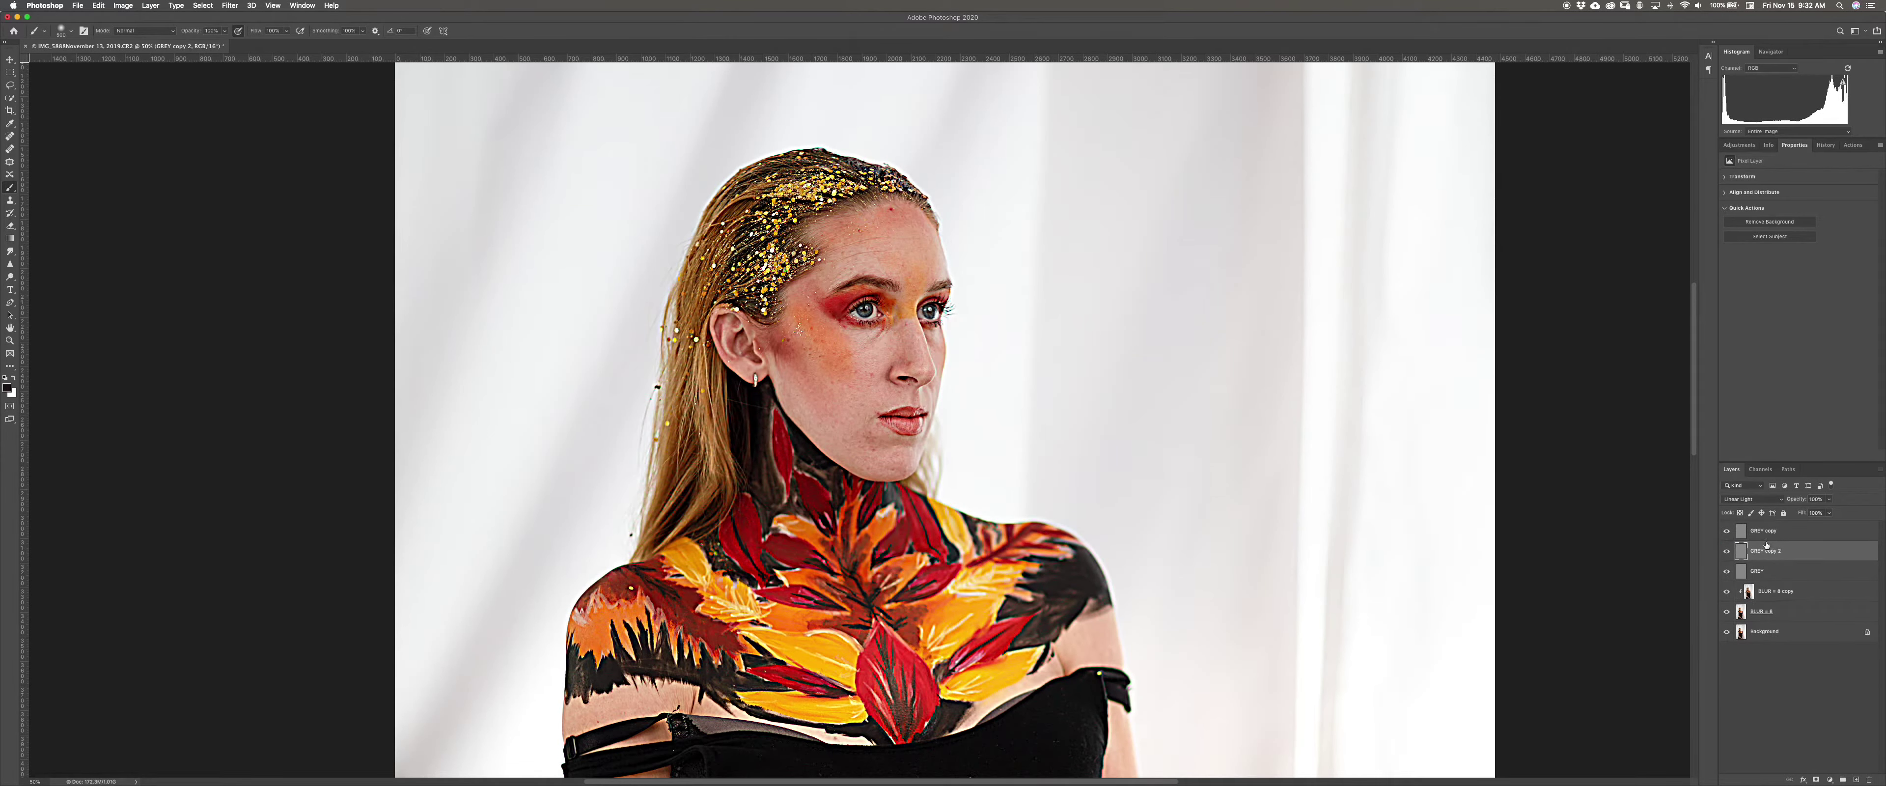
pyautogui.press('super+z')
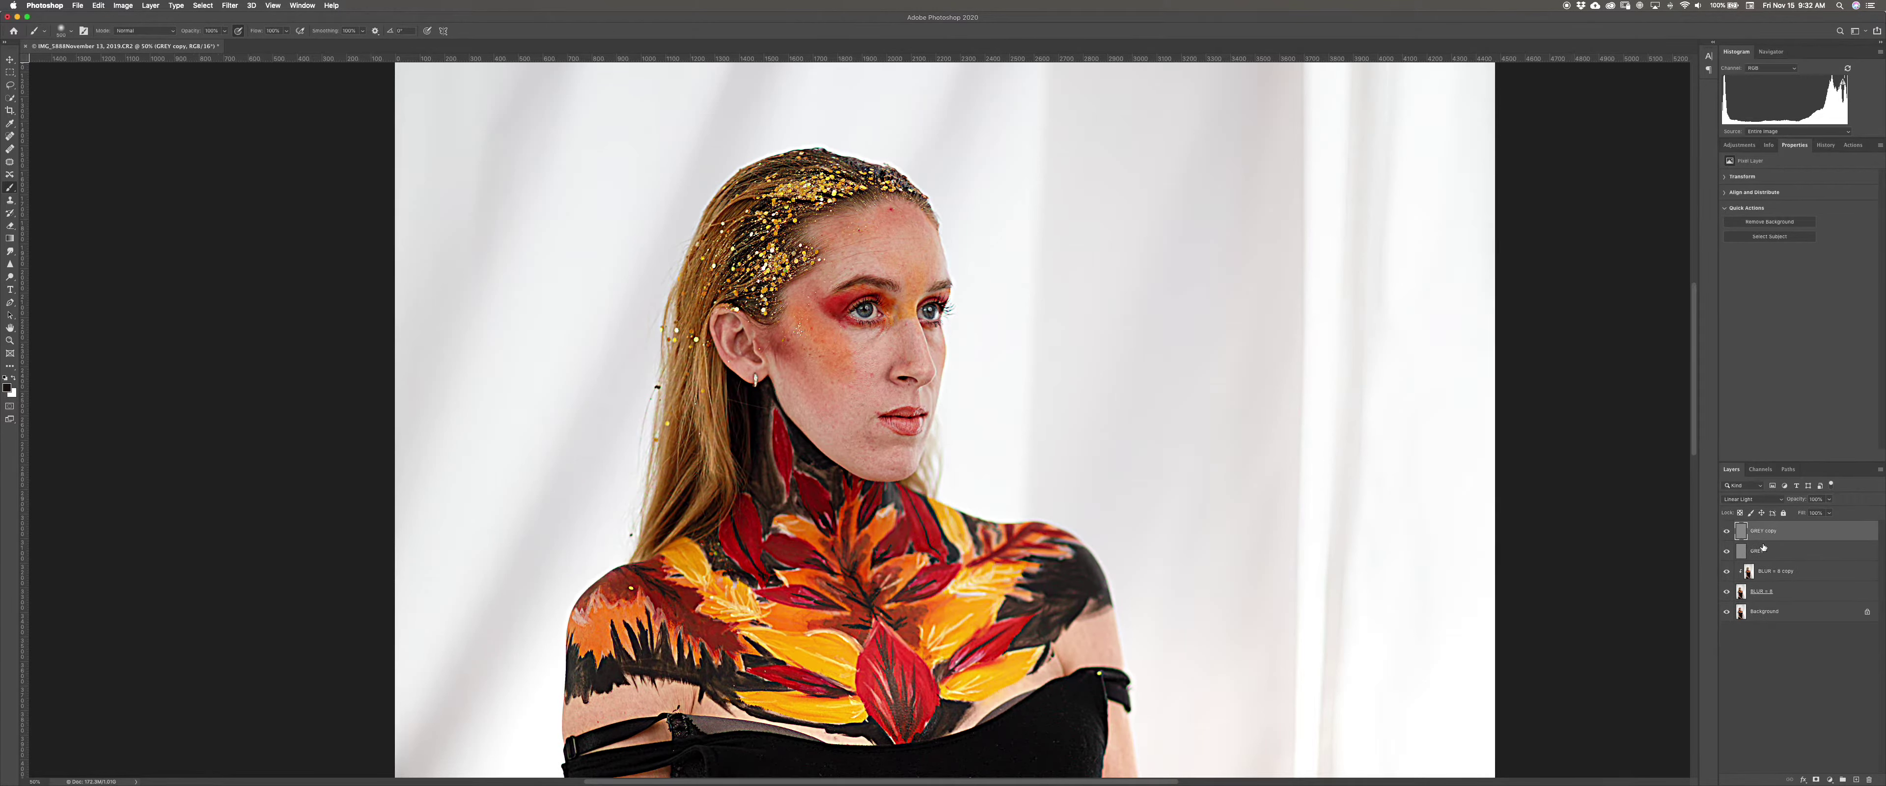
pyautogui.keyDown('alt'); pyautogui.click(1766, 537); pyautogui.keyUp('alt')
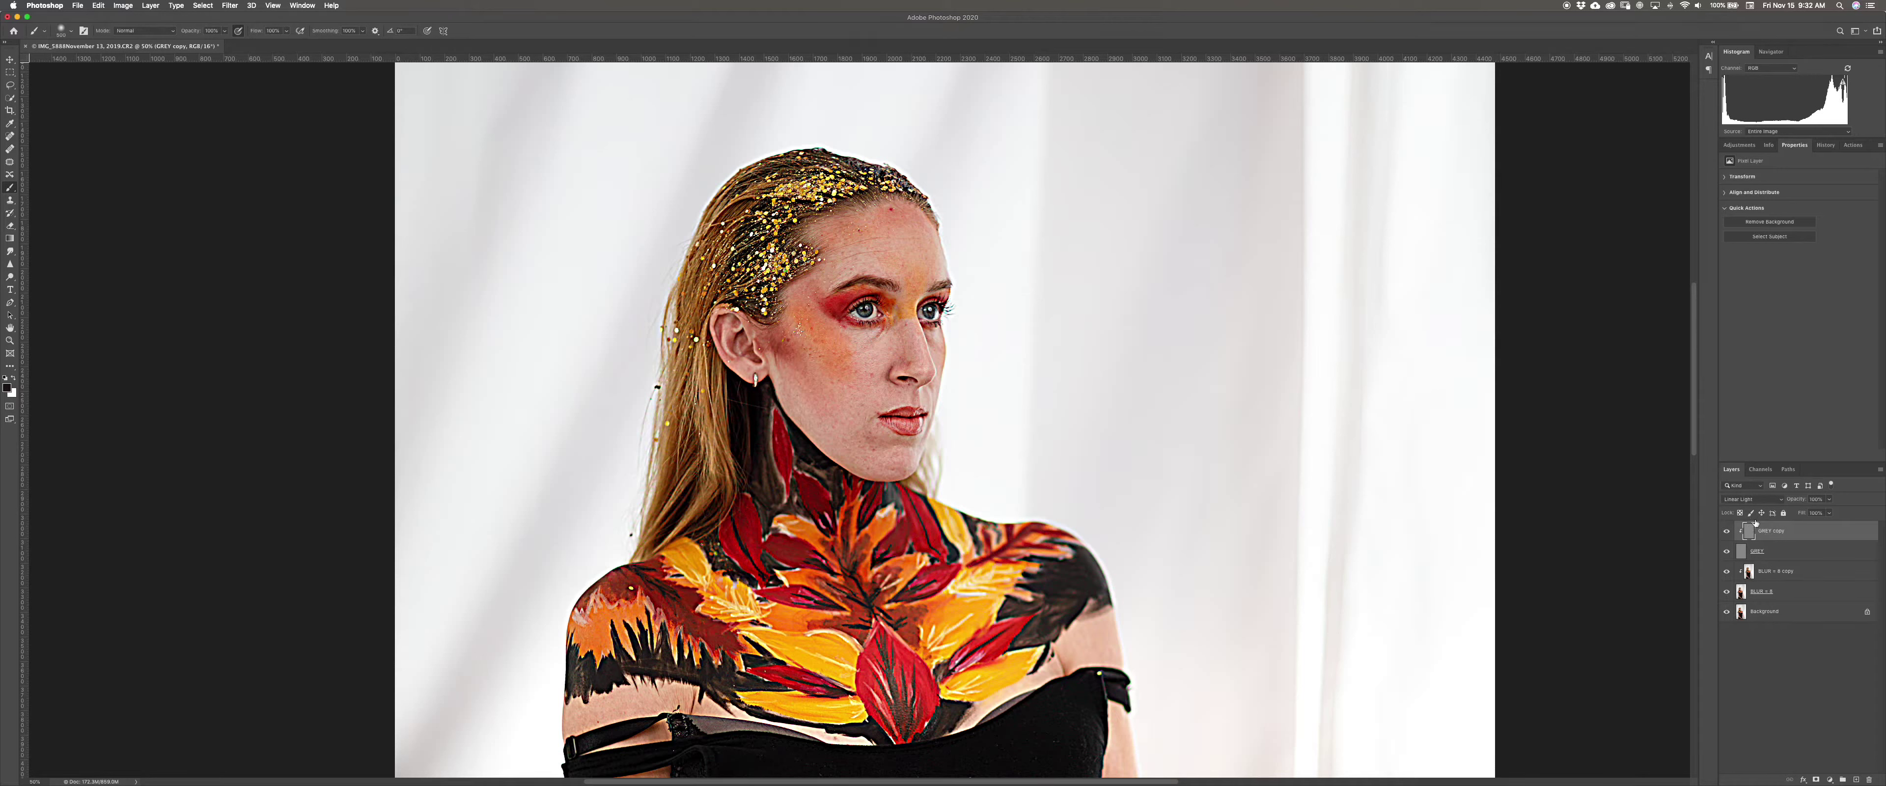
pyautogui.click(1758, 501)
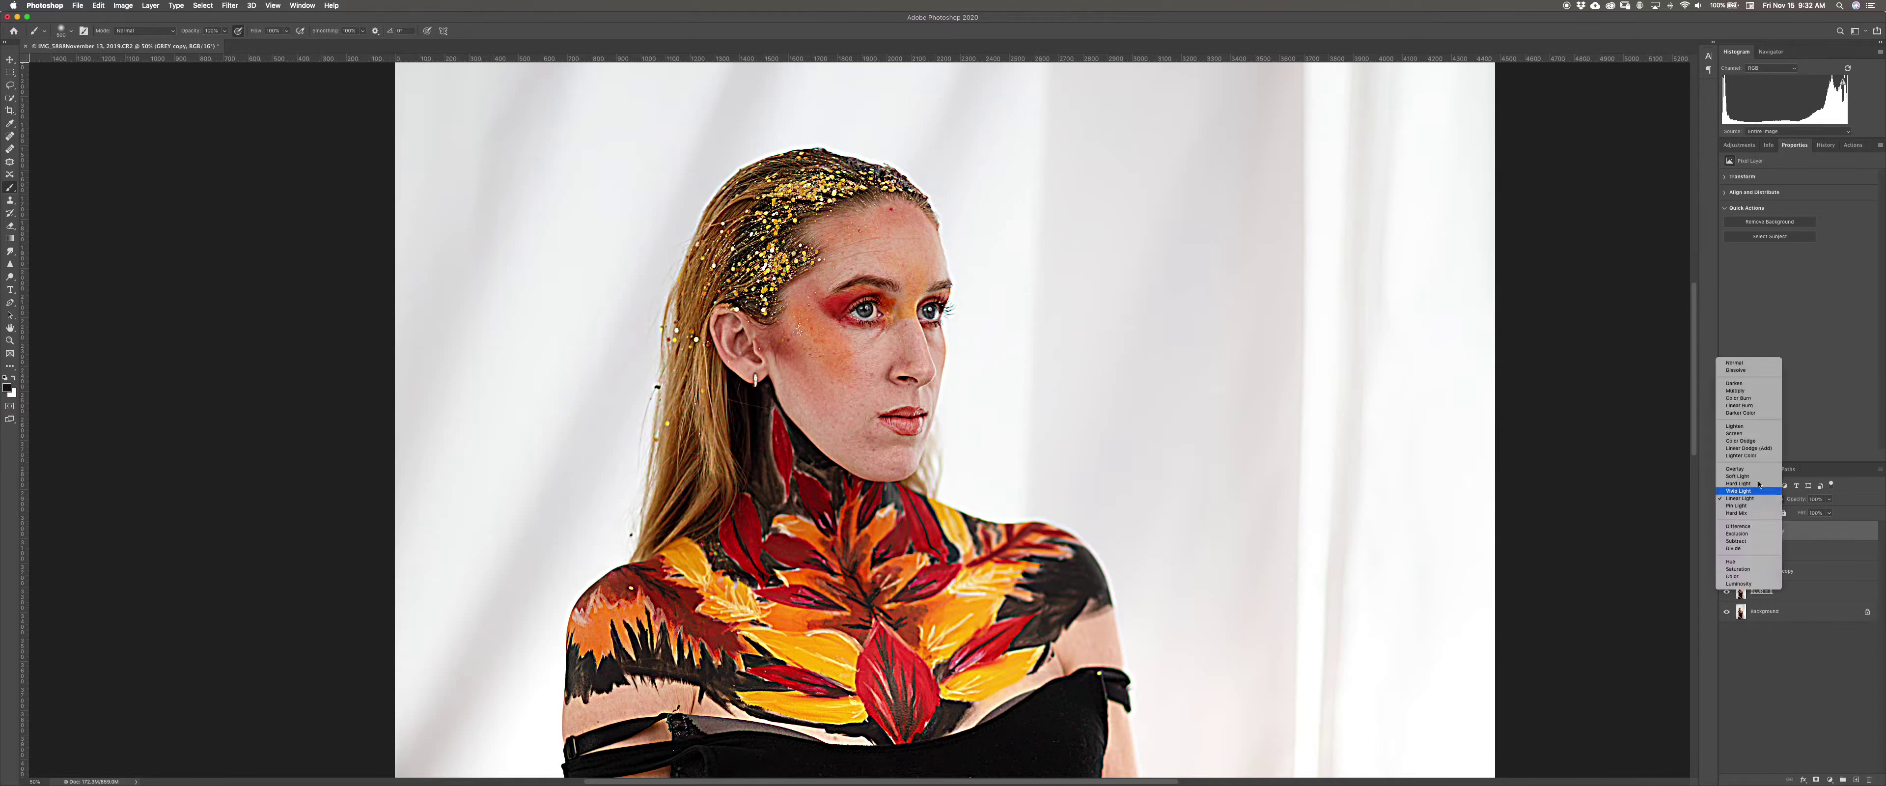
pyautogui.click(1742, 363)
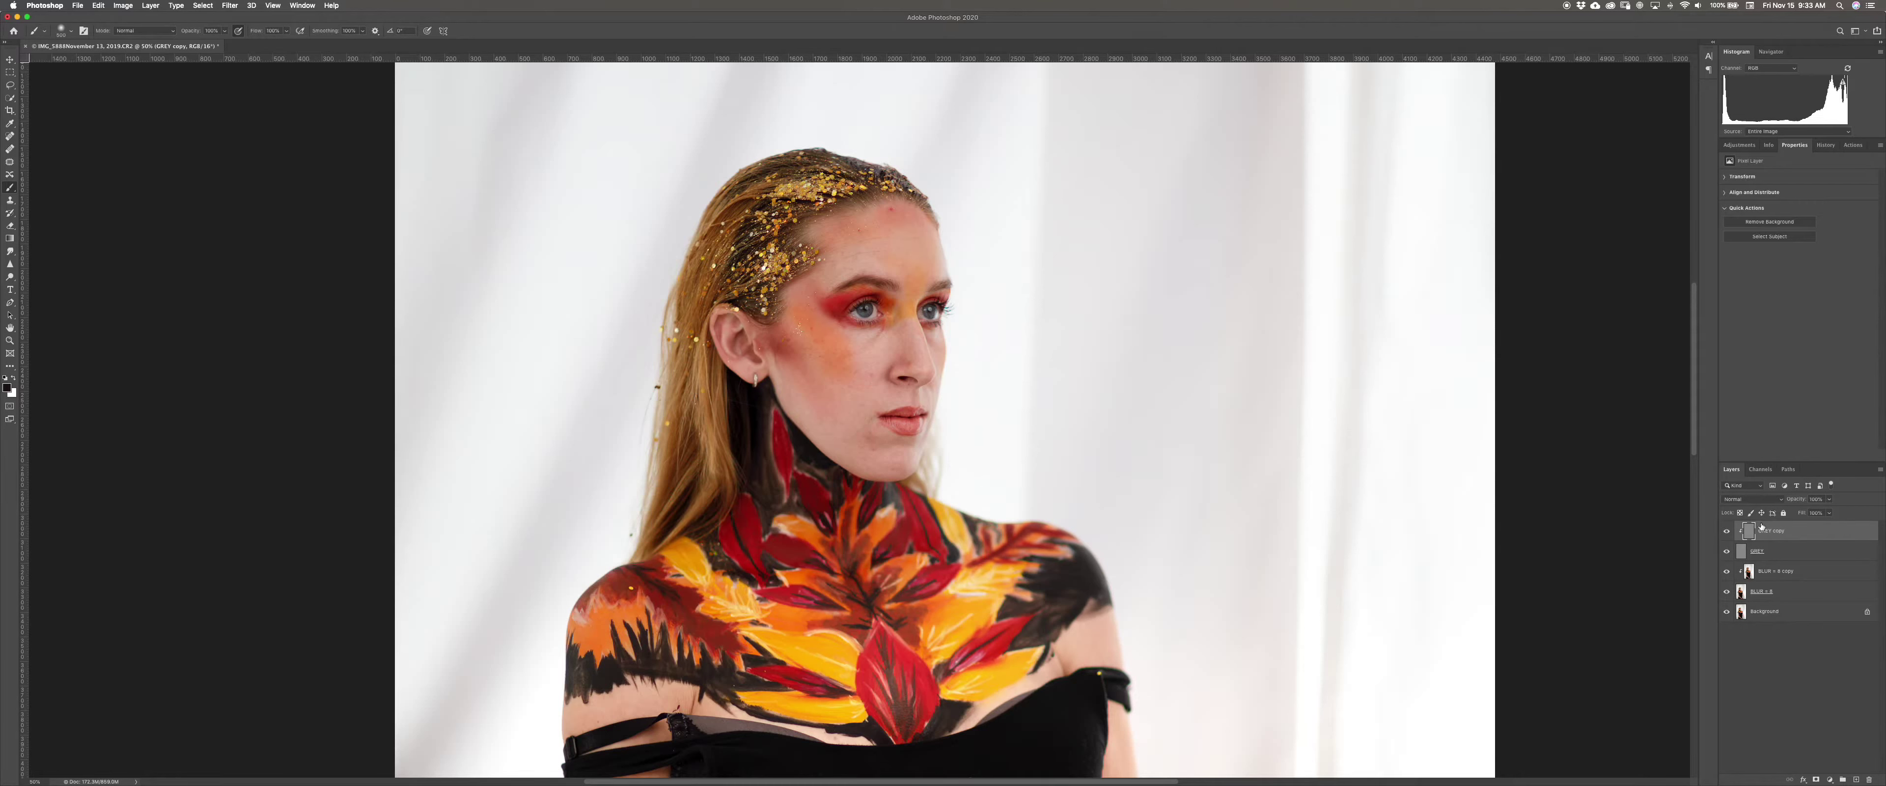
# Group the four layers above the background, name the group "Frequency Sep" and expand it
pyautogui.click(1794, 592)
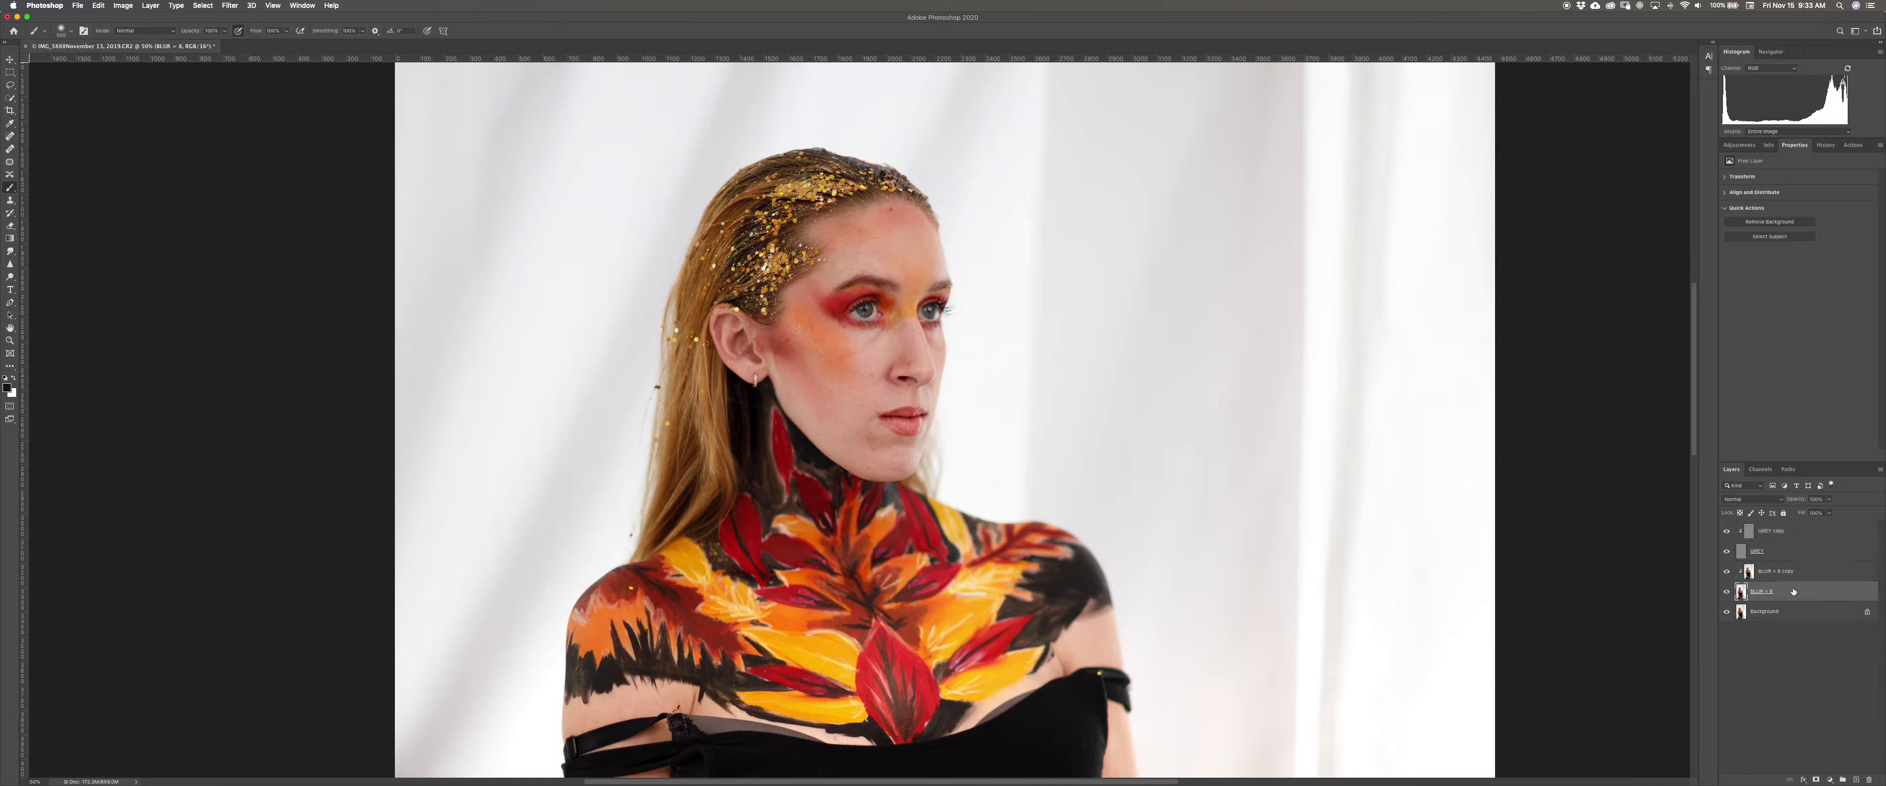
pyautogui.keyDown('shift'); pyautogui.click(1815, 529); pyautogui.keyUp('shift')
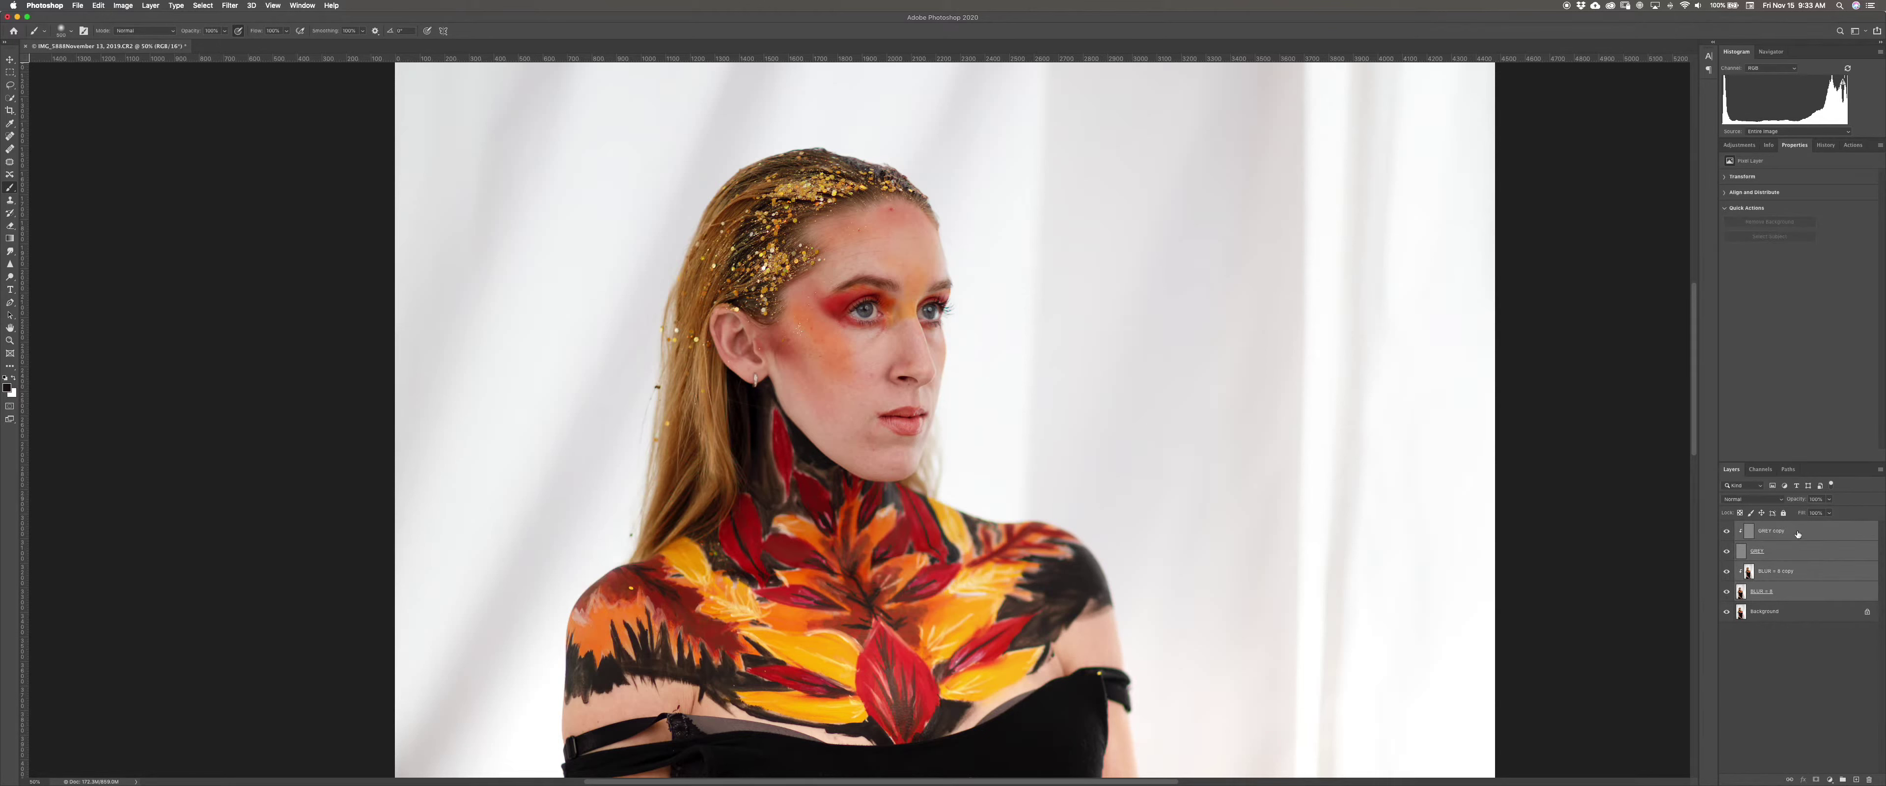
pyautogui.press('super+g')
pyautogui.doubleClick(1771, 528)
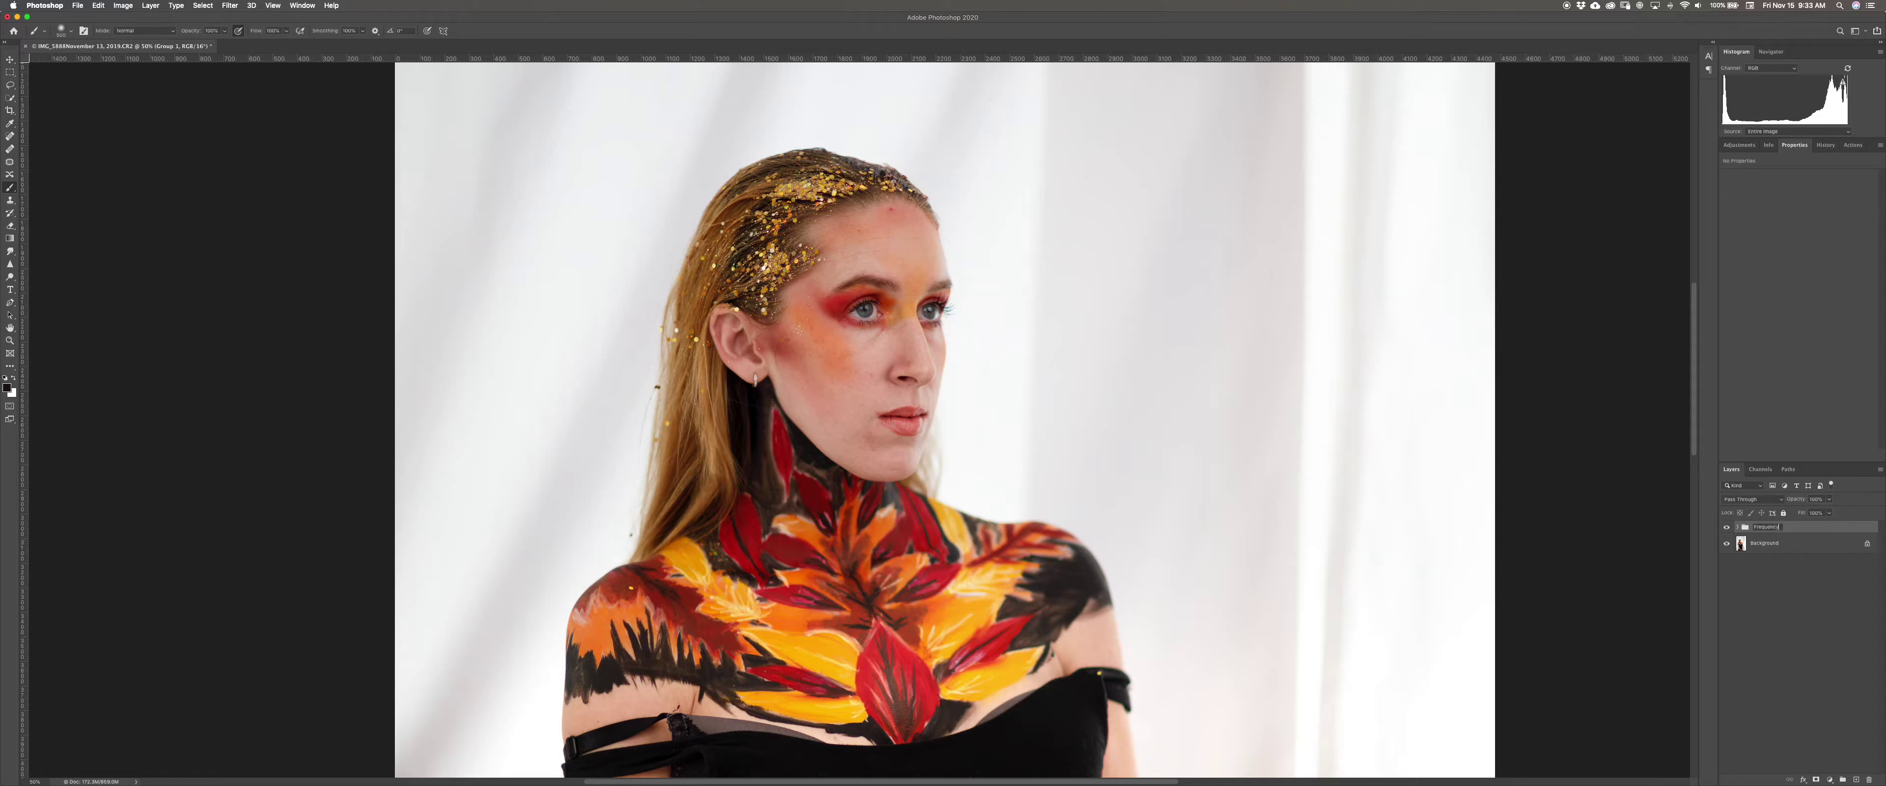
pyautogui.press('Return')
pyautogui.click(1737, 528)
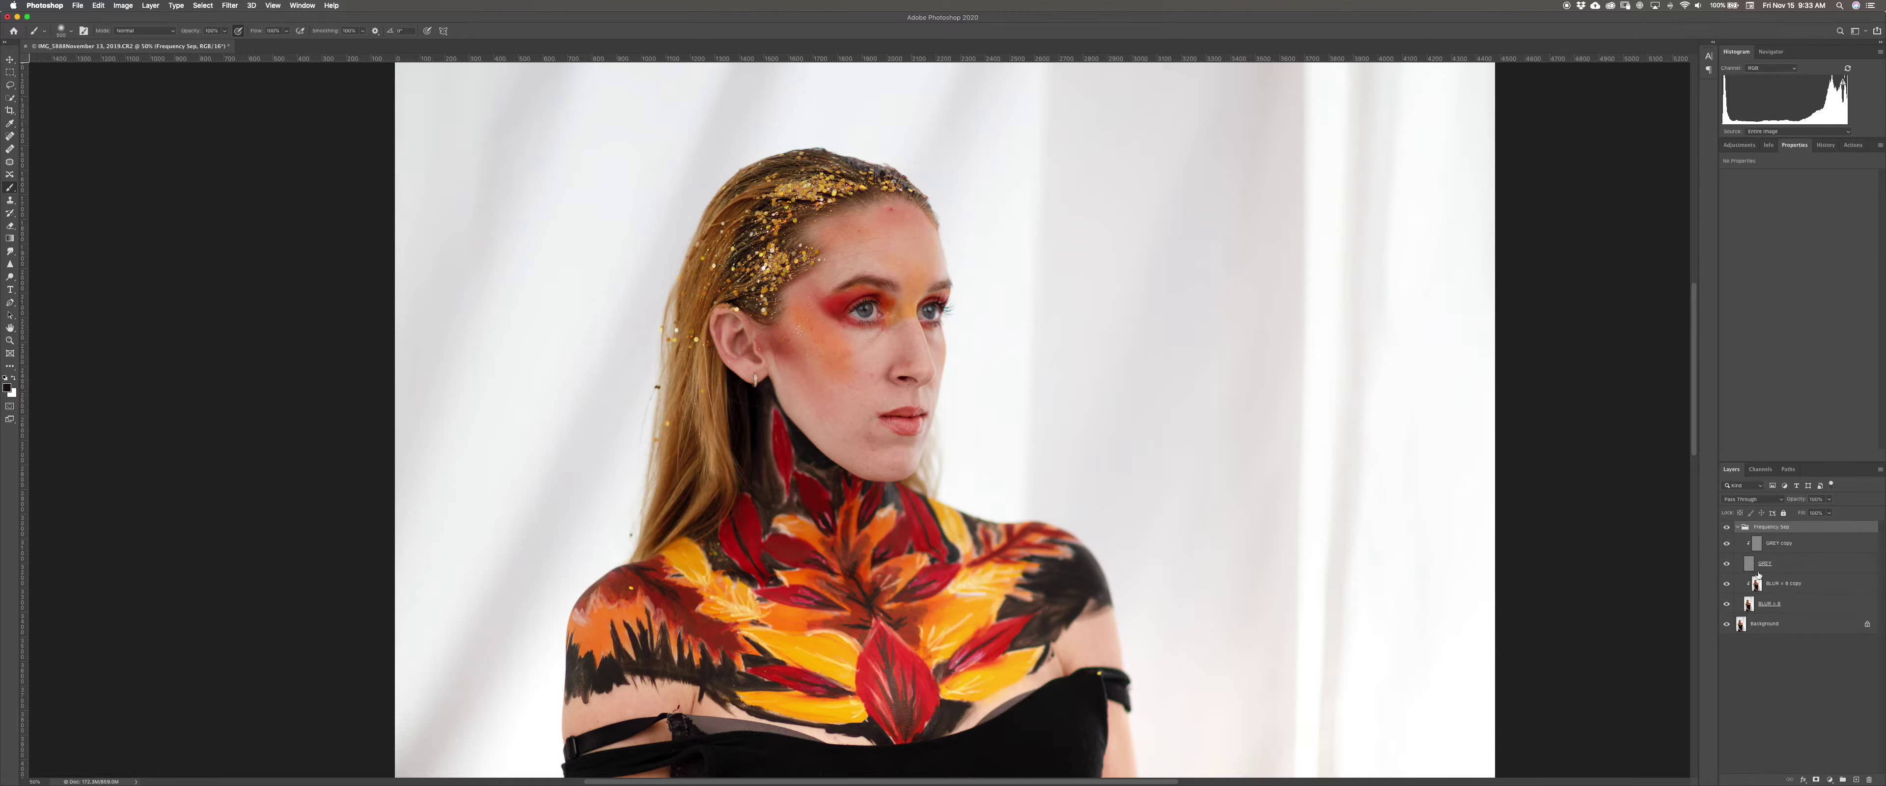
pyautogui.click(1757, 545)
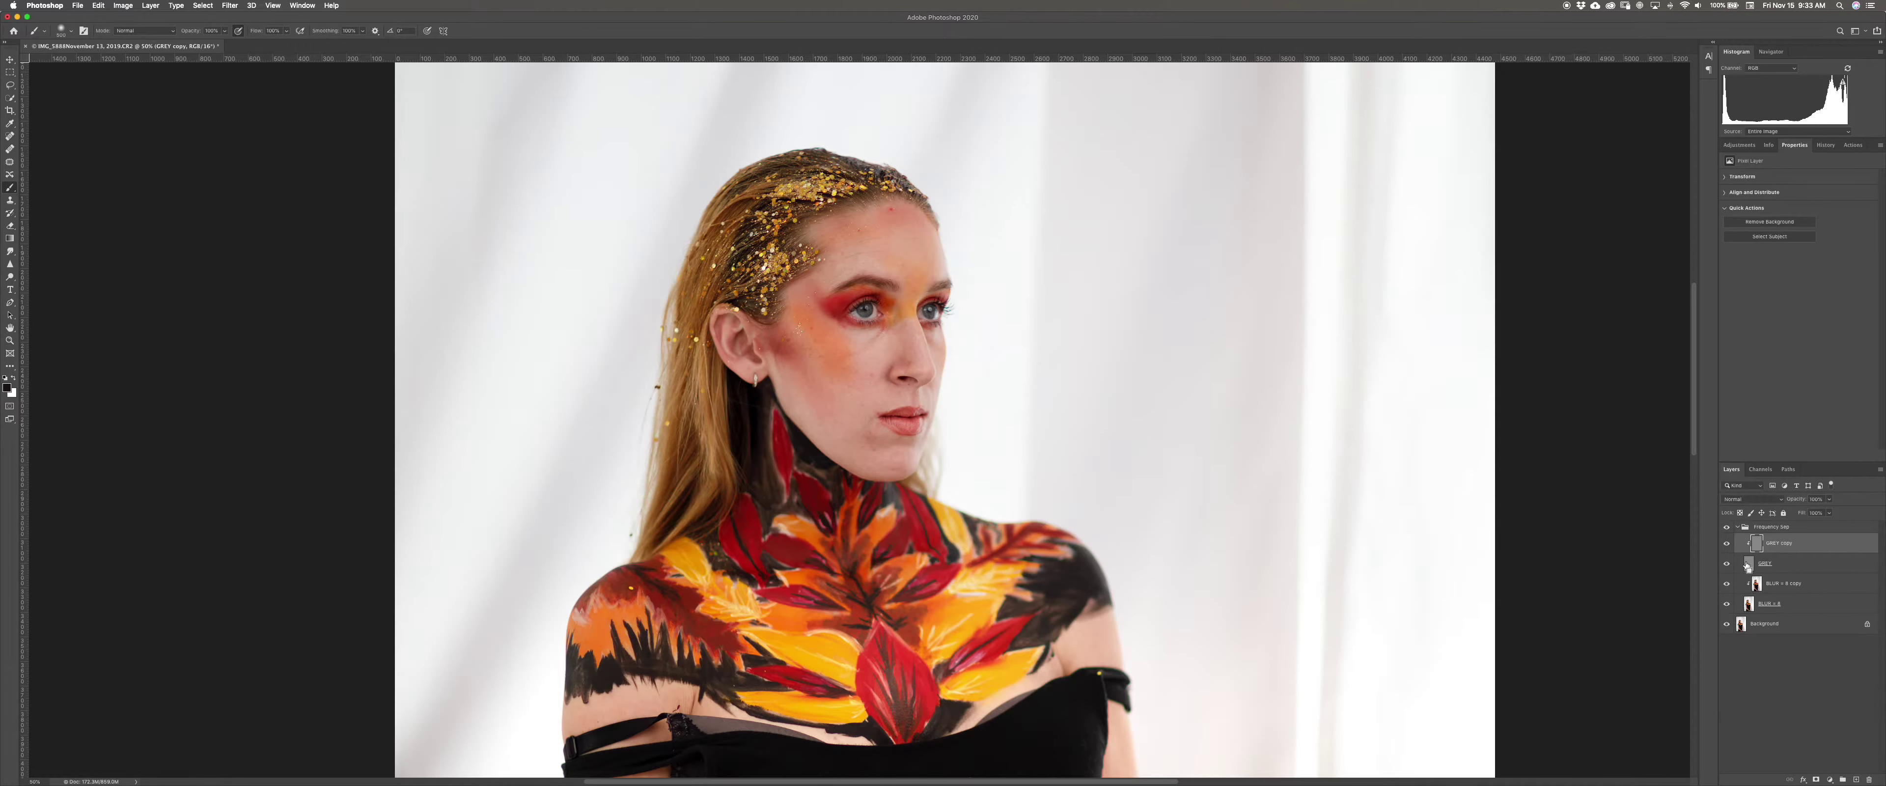
pyautogui.press('super+j')
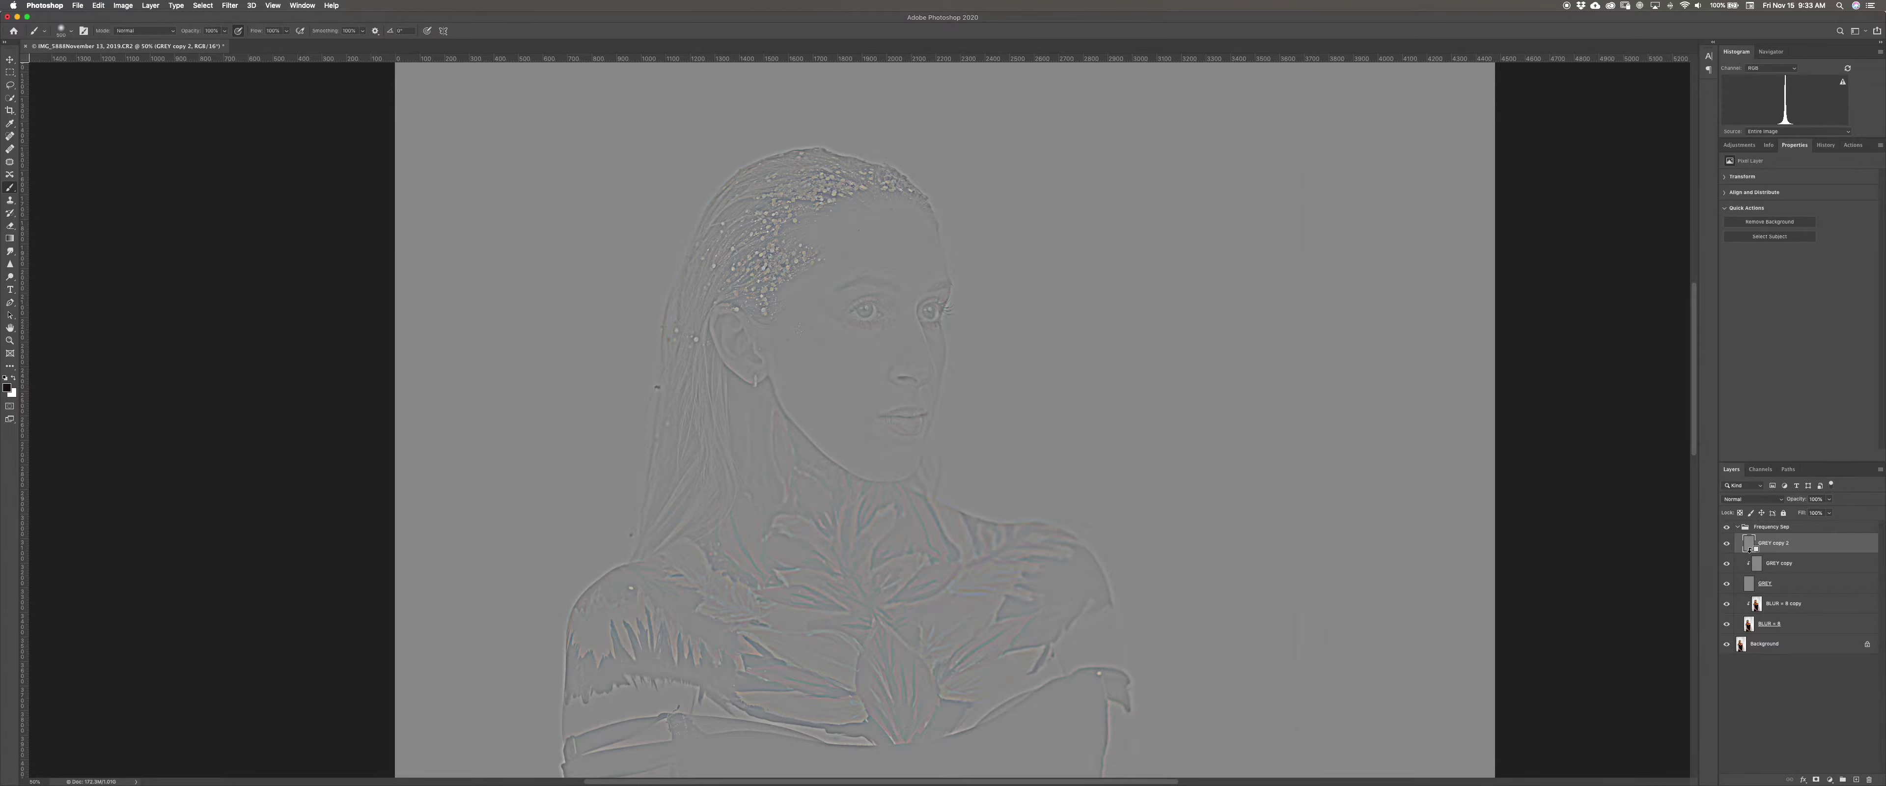
pyautogui.moveTo(1751, 551); pyautogui.dragTo(1751, 548)
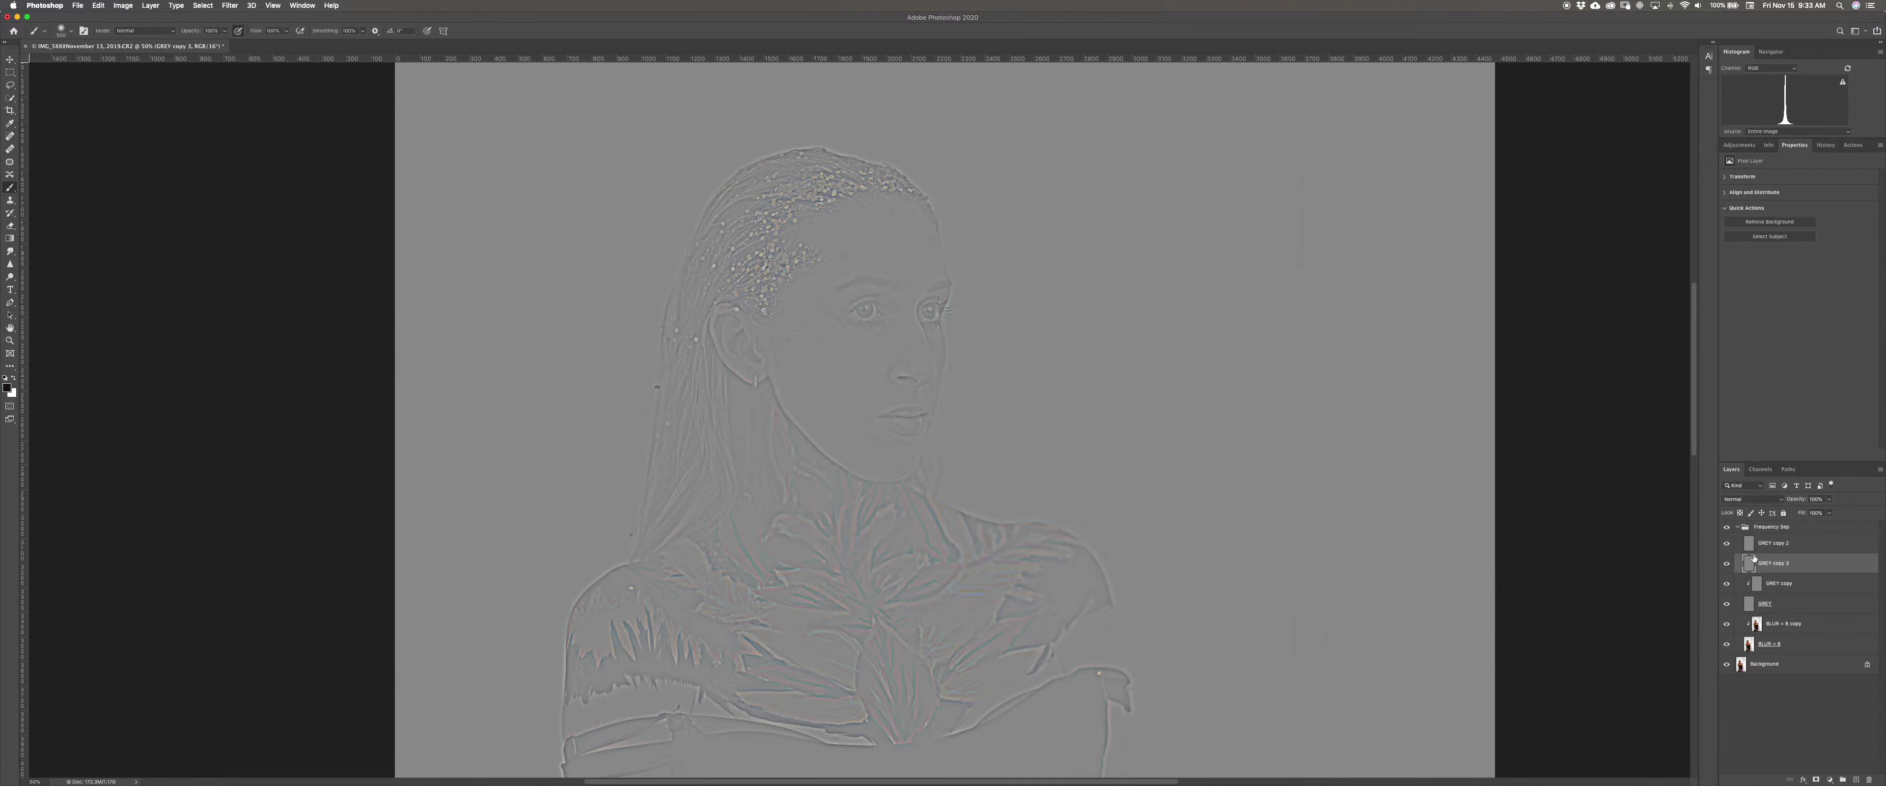
pyautogui.press('super+z')
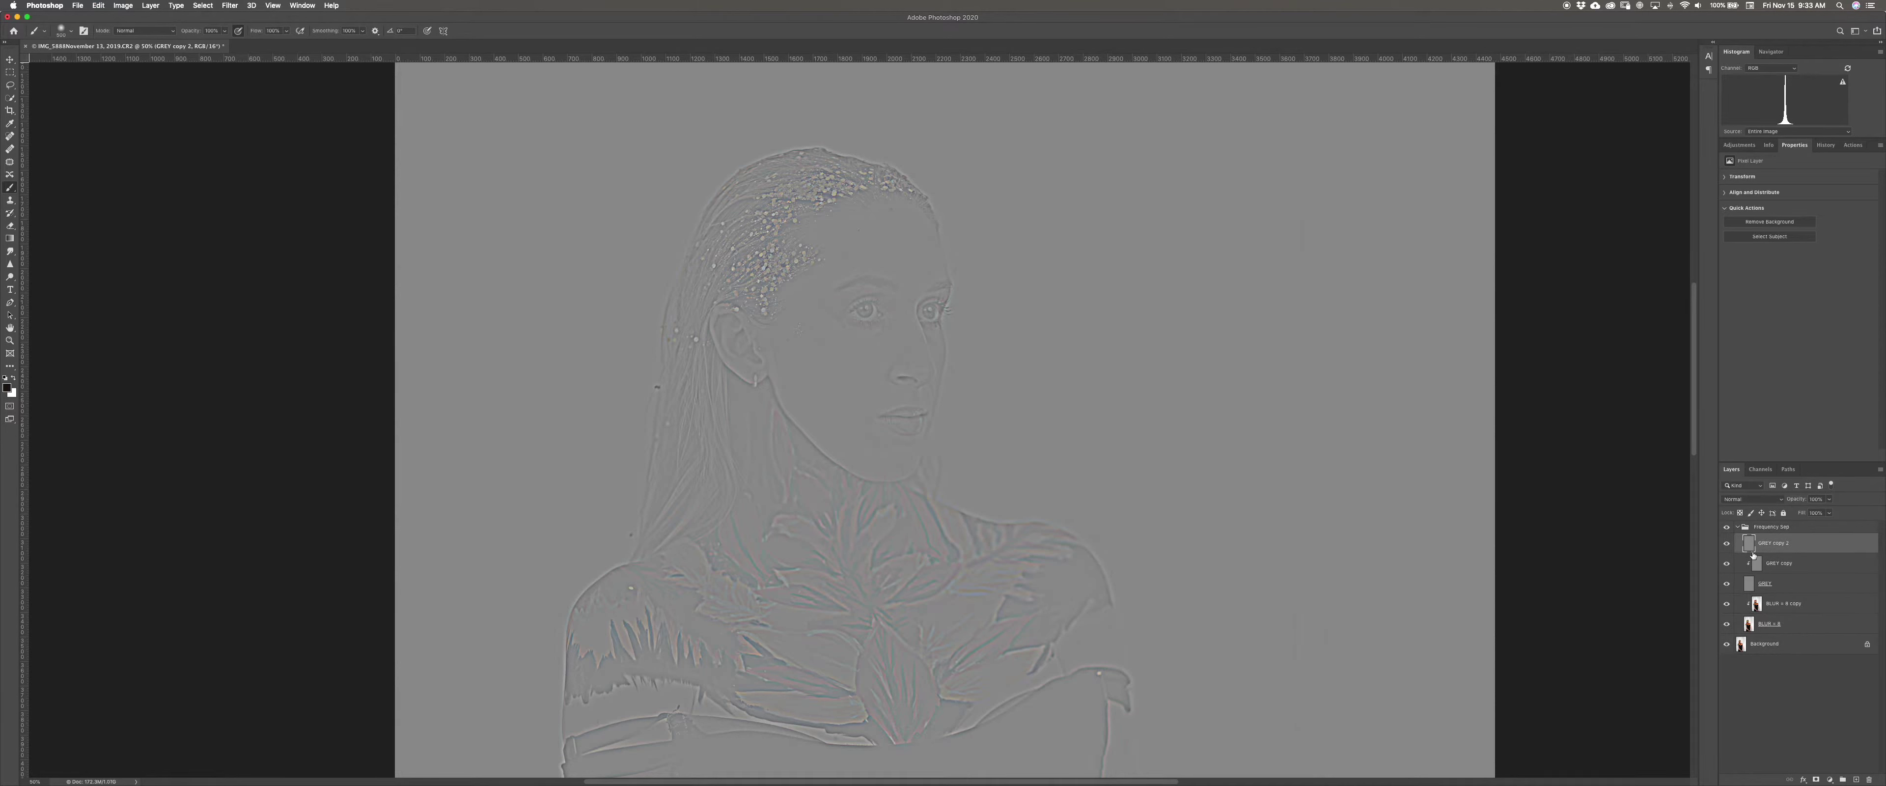
pyautogui.moveTo(1754, 548); pyautogui.dragTo(1758, 554)
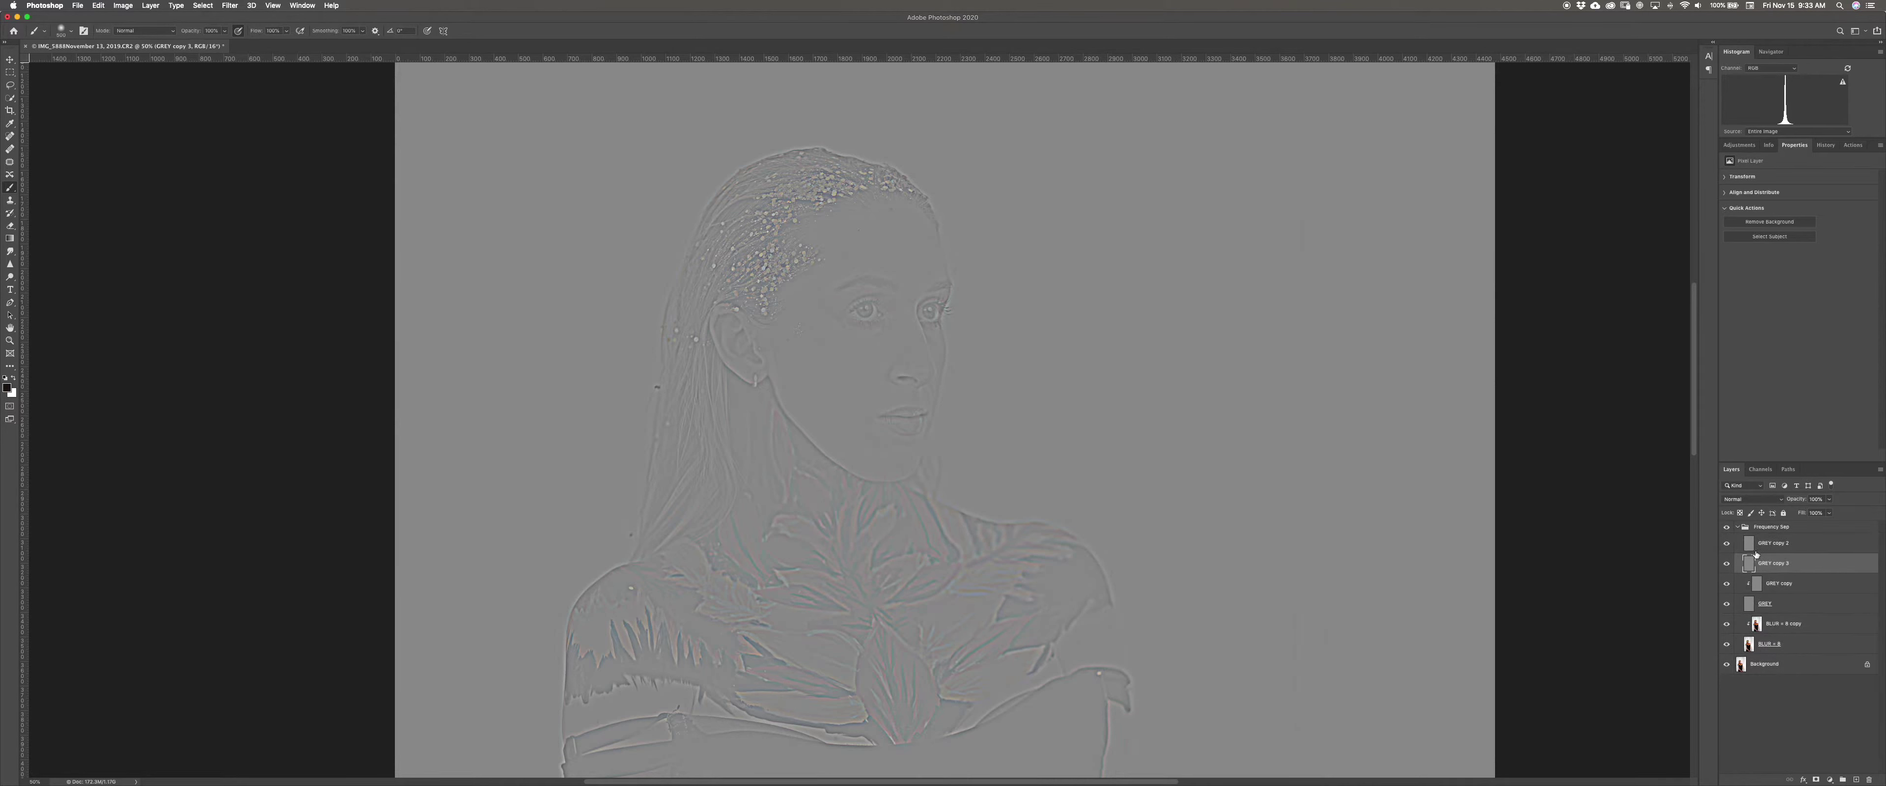
pyautogui.press('super+z')
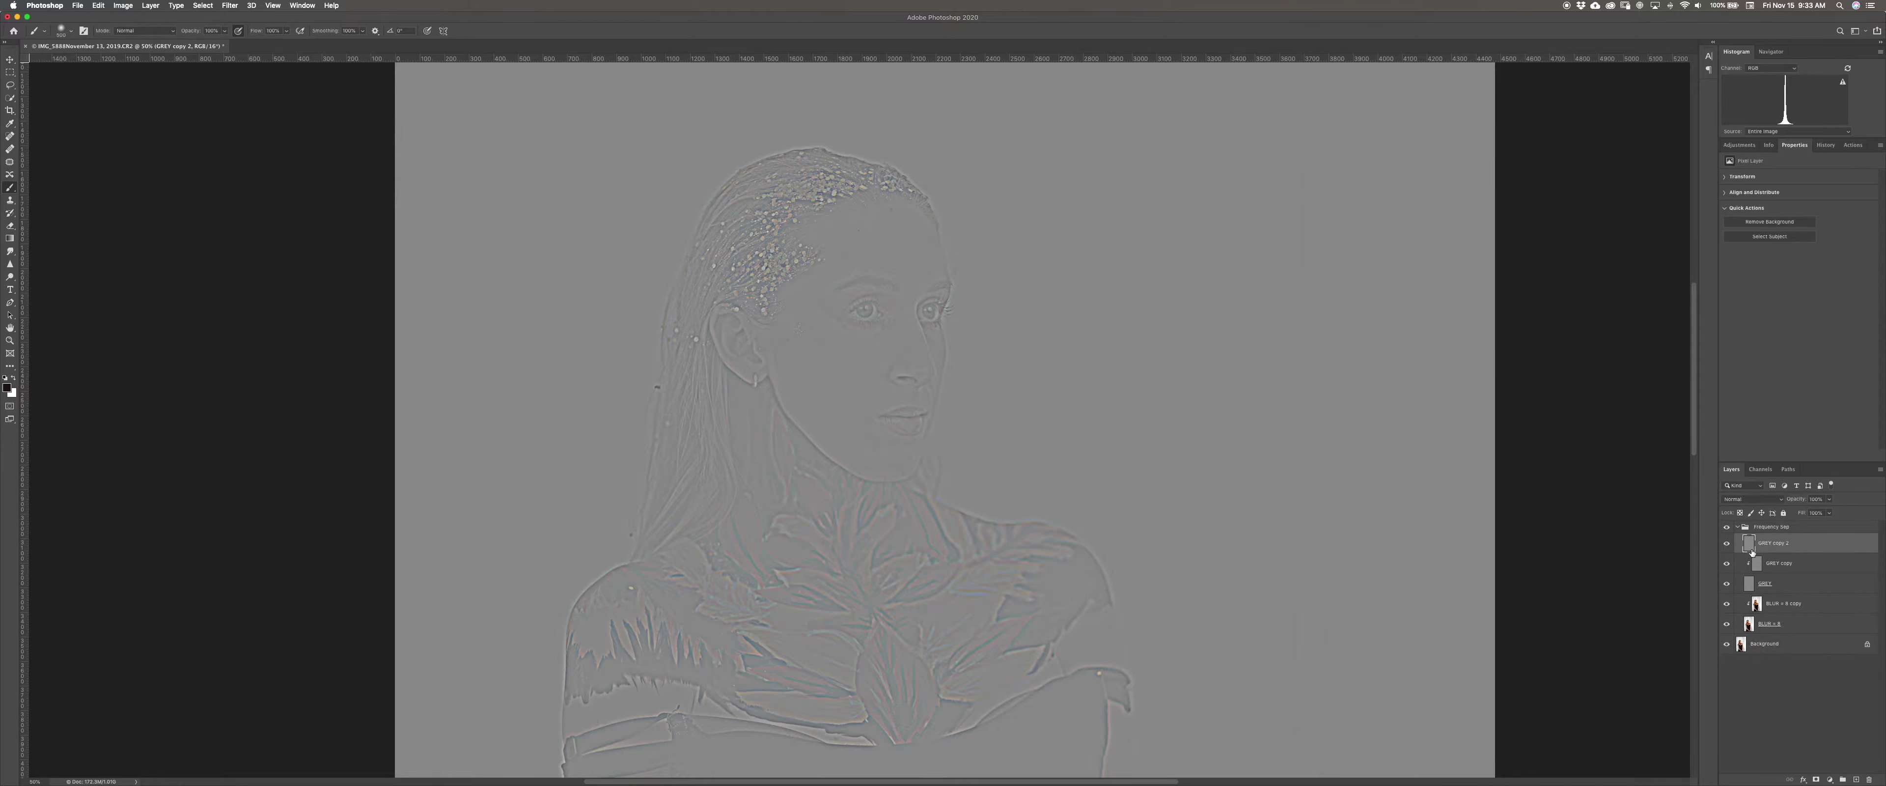
pyautogui.press('super+0')
pyautogui.click(1765, 560)
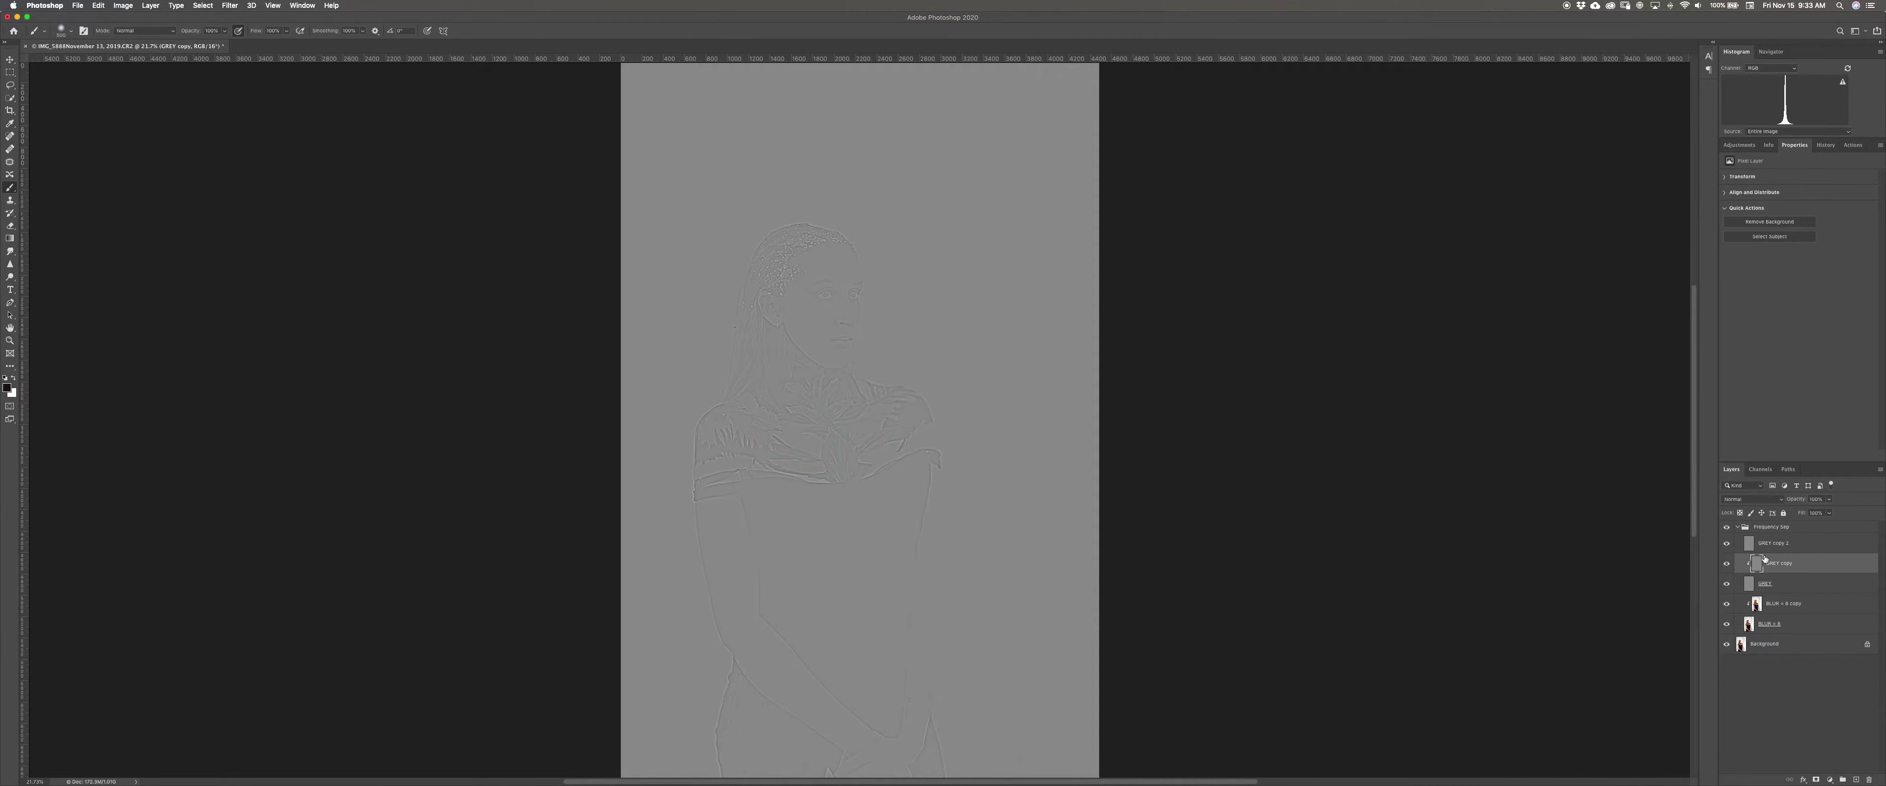
pyautogui.moveTo(1775, 558); pyautogui.dragTo(1774, 562)
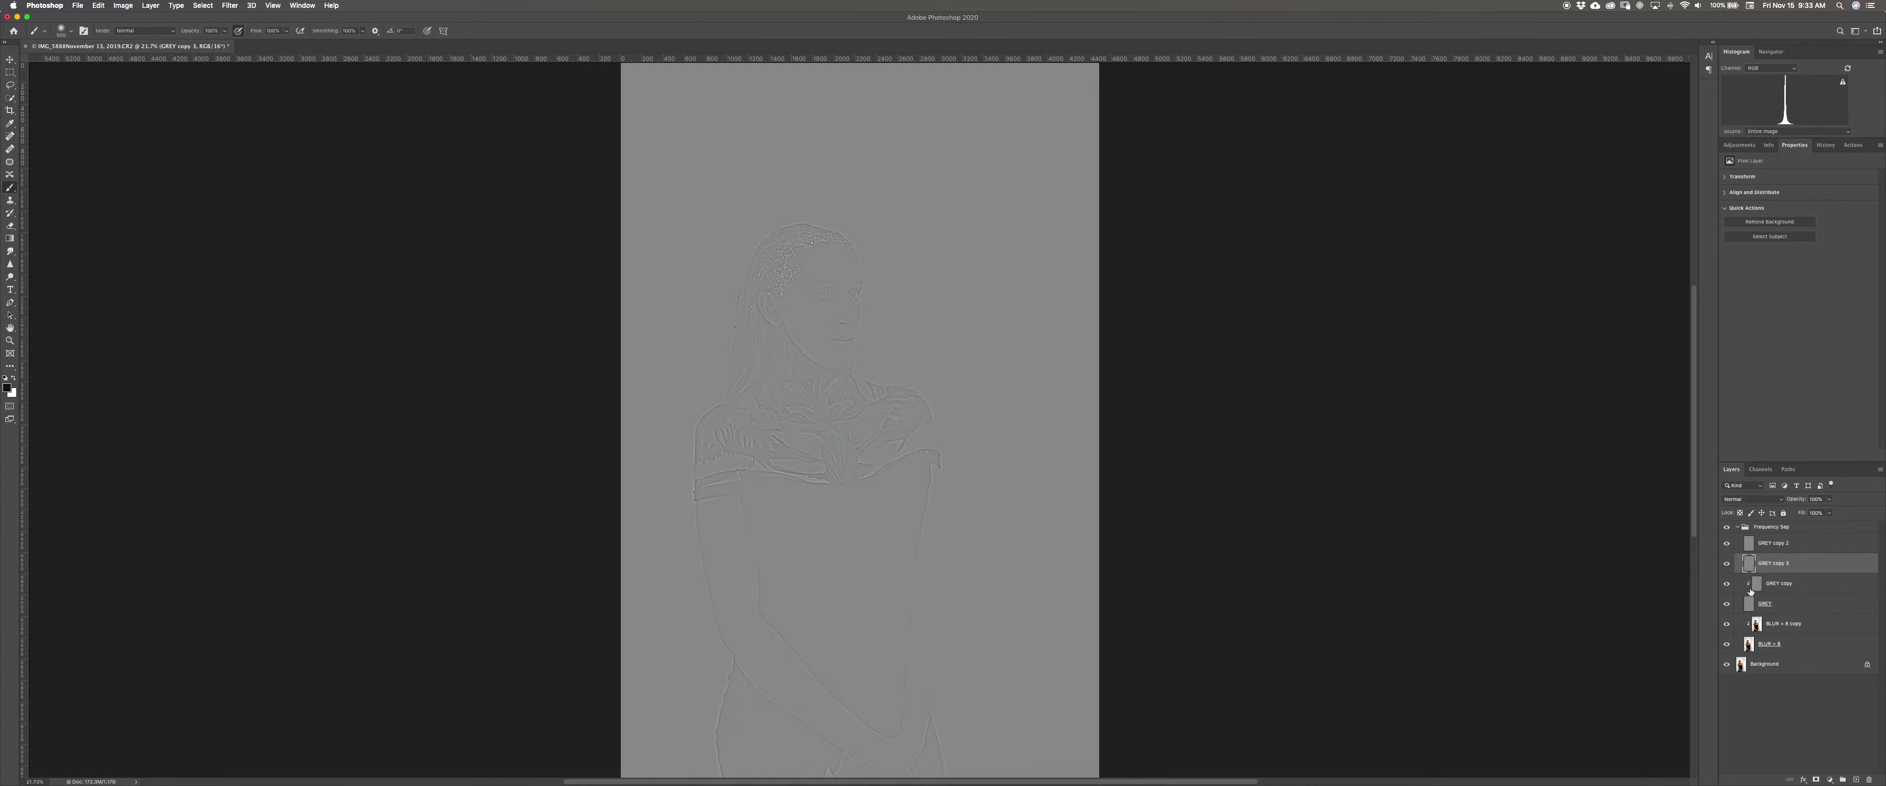
pyautogui.press('BackSpace')
pyautogui.press('BackSpace')
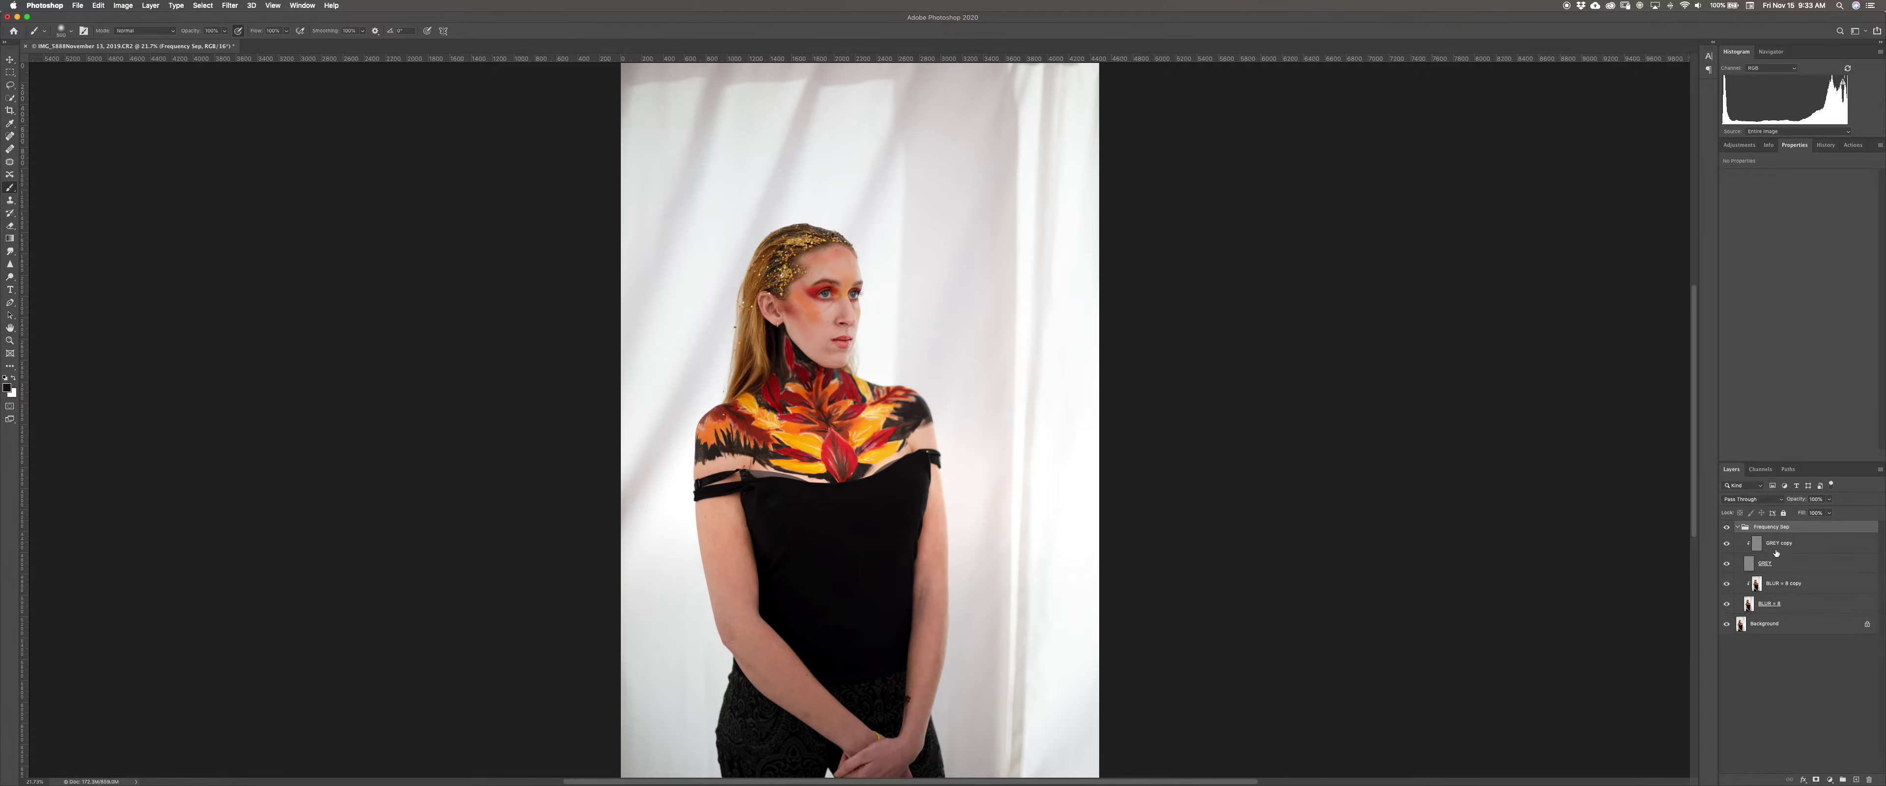
# Duplicate the GREY layer, clip the existing GREY copy to the new duplicate and select the original GREY layer
pyautogui.click(1759, 546)
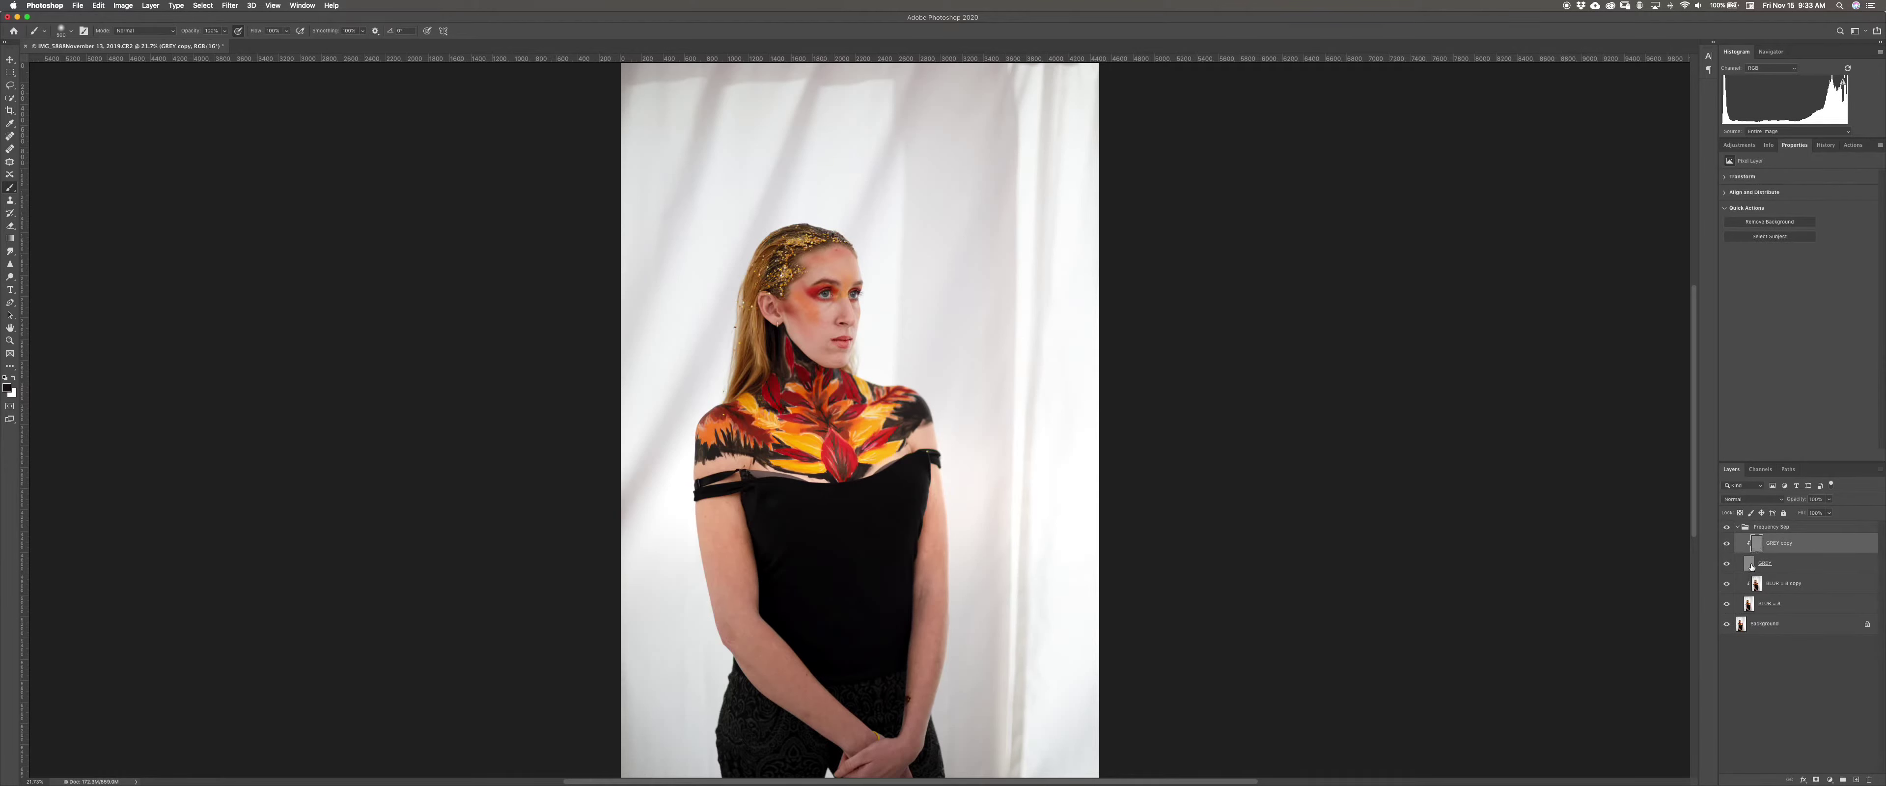
pyautogui.click(1750, 565)
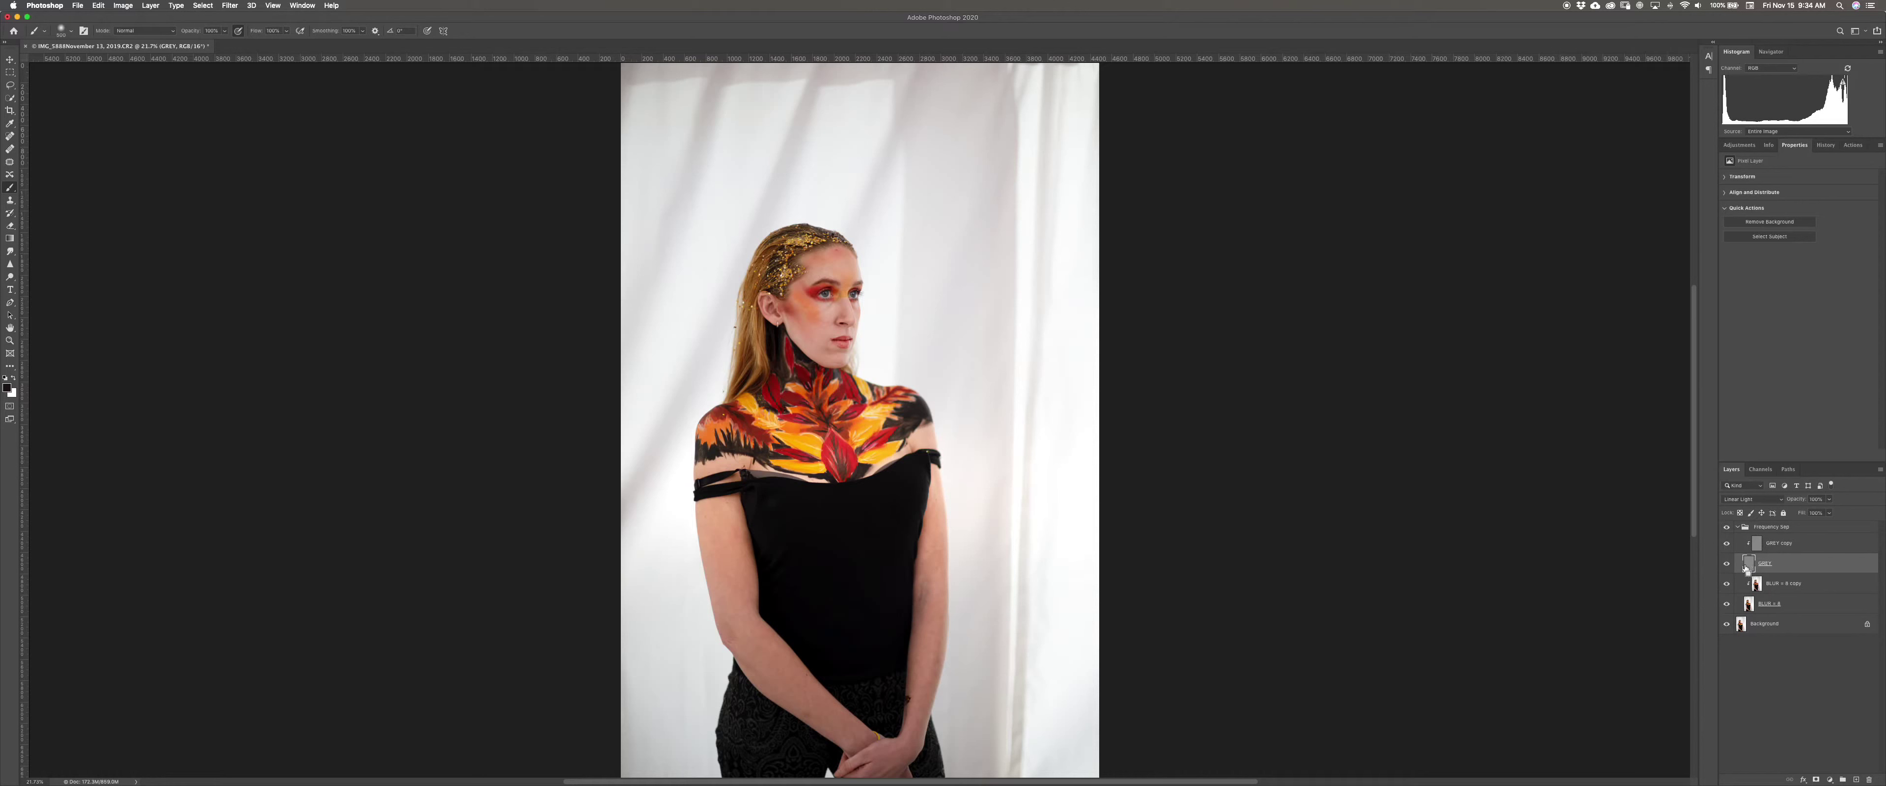
pyautogui.press('super+j')
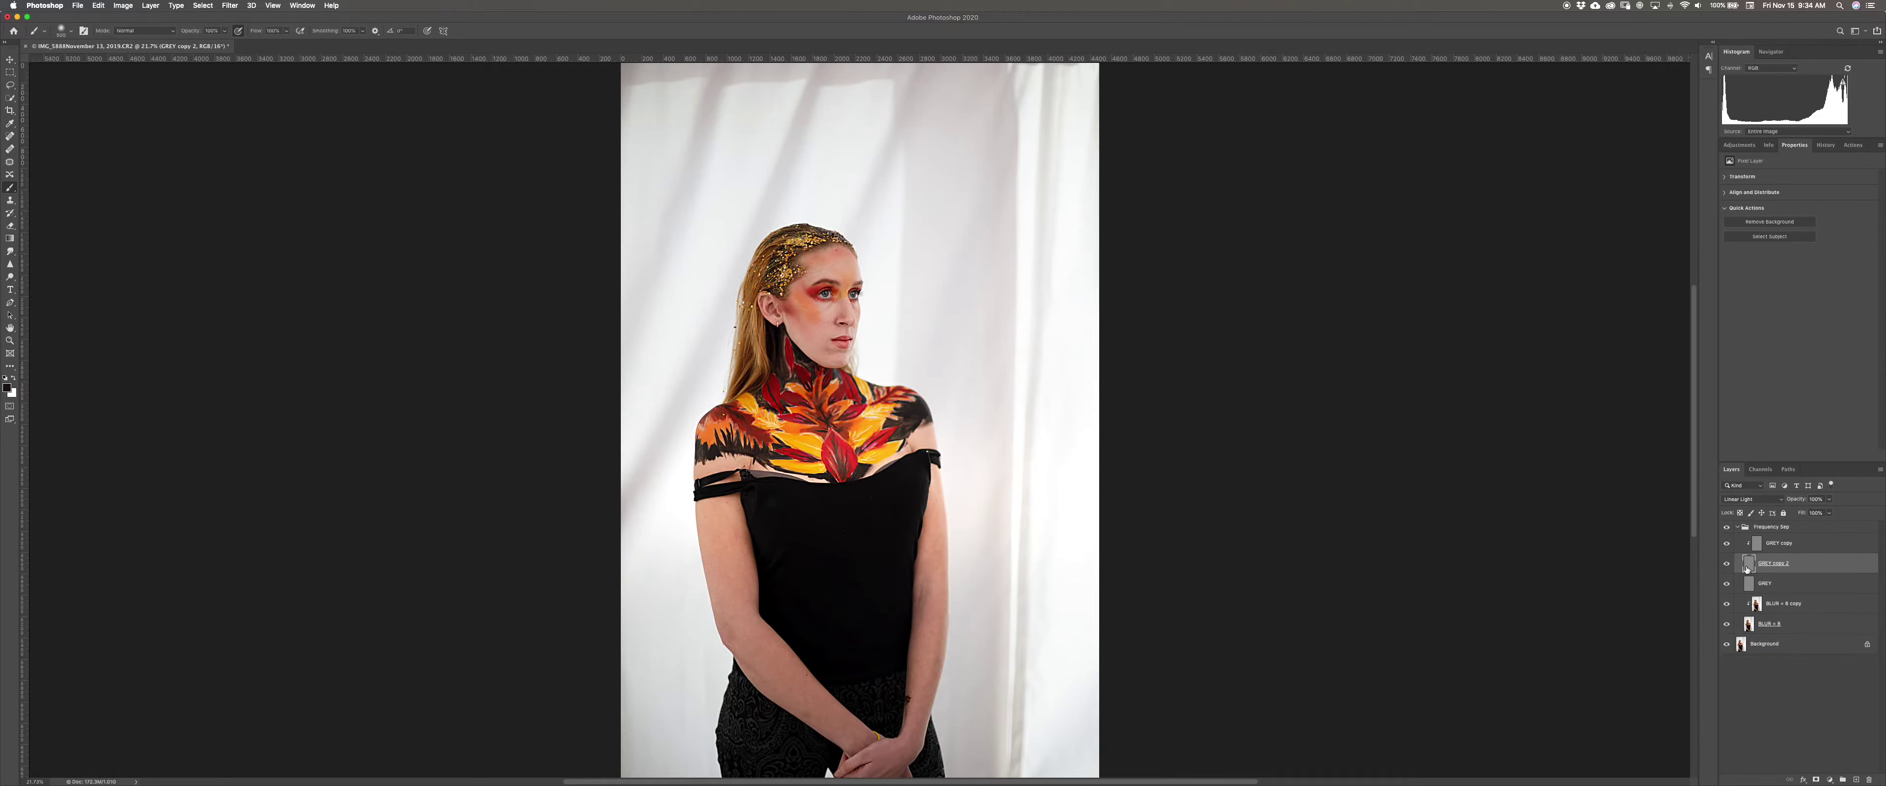
pyautogui.keyDown('alt'); pyautogui.click(1771, 570); pyautogui.keyUp('alt')
pyautogui.keyDown('alt'); pyautogui.click(1772, 571); pyautogui.keyUp('alt')
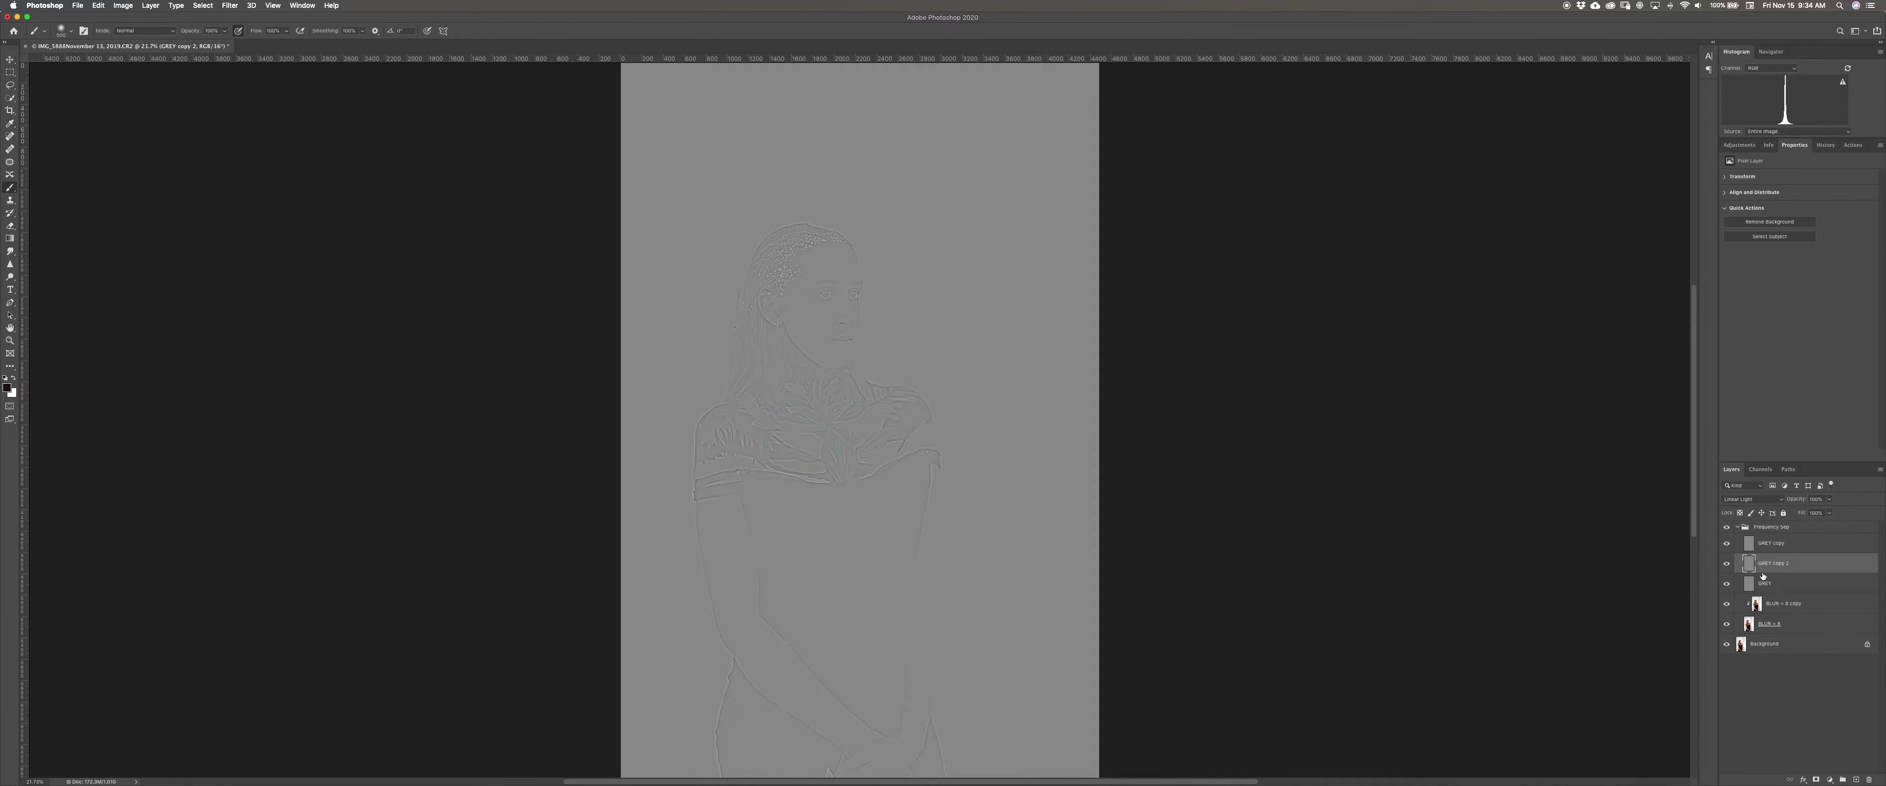
pyautogui.keyDown('alt'); pyautogui.click(1770, 553); pyautogui.keyUp('alt')
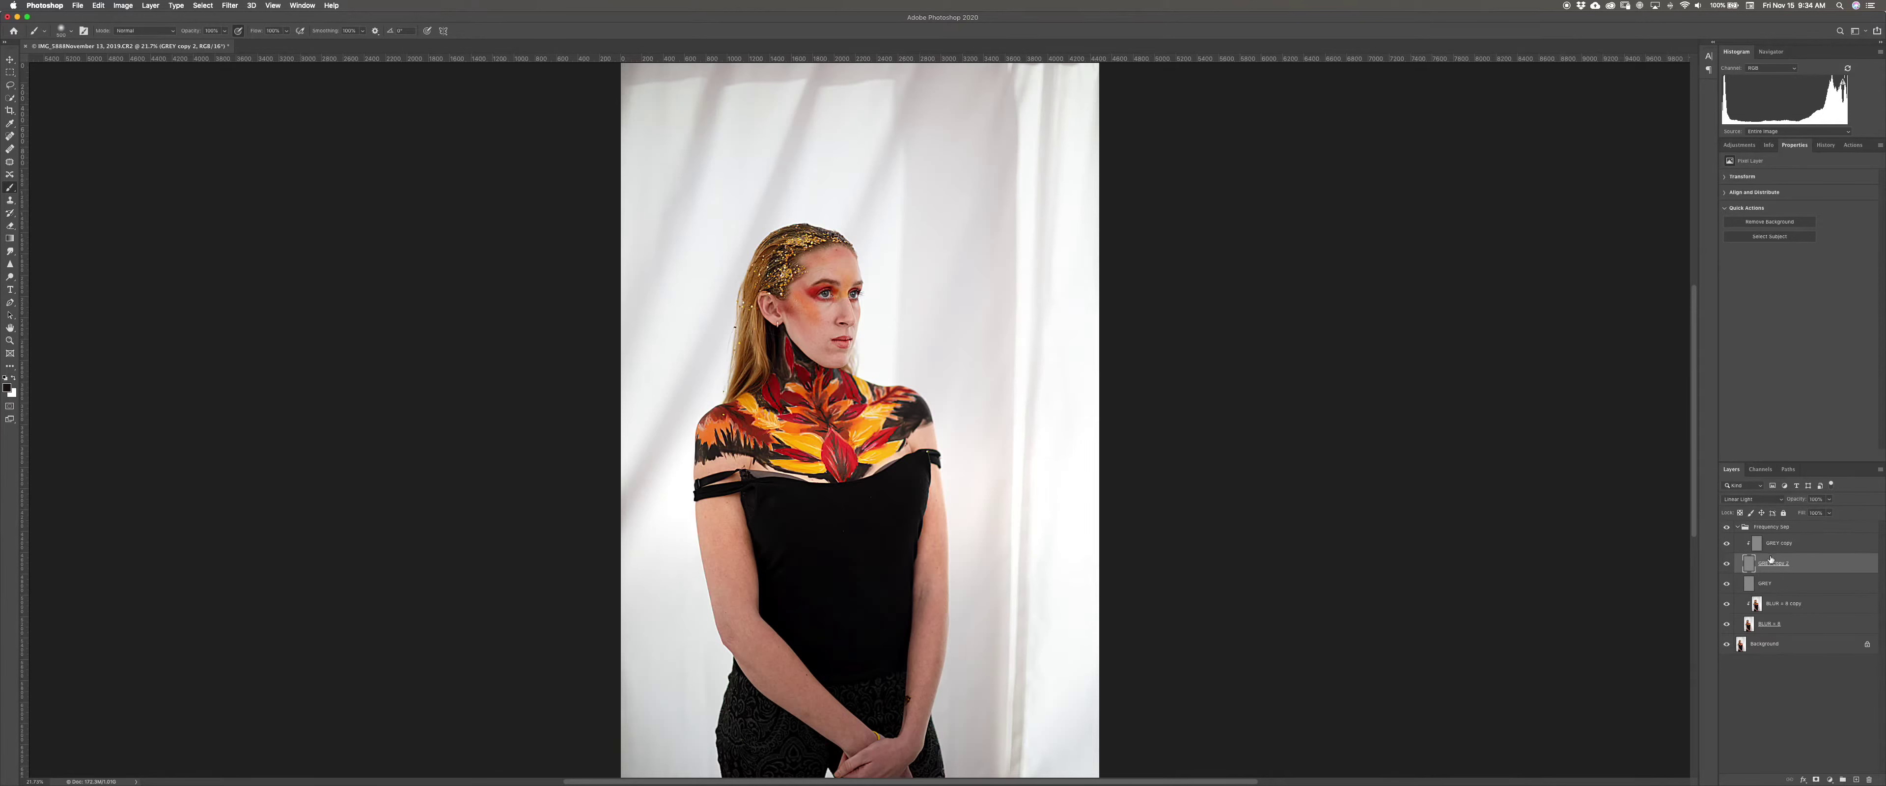
pyautogui.click(1751, 582)
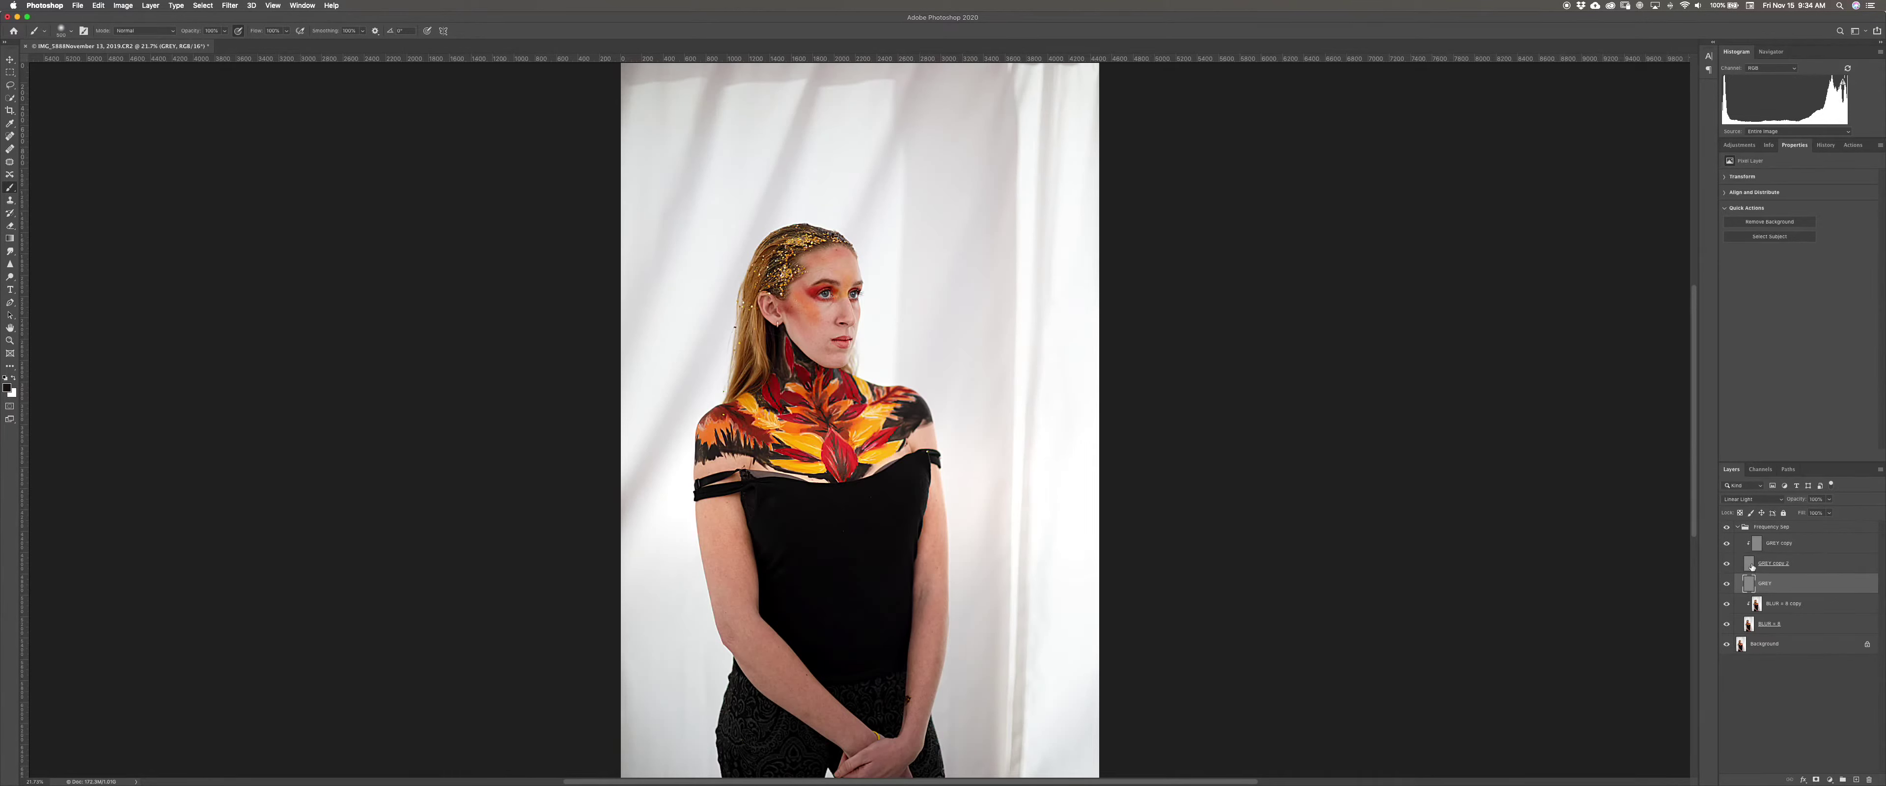
# Move the newest grey duplicate to the top of the Frequency Sep group and clip GREY copy to the GREY layer
pyautogui.click(1752, 564)
pyautogui.moveTo(1752, 565); pyautogui.dragTo(1754, 537)
pyautogui.keyDown('alt'); pyautogui.click(1755, 572); pyautogui.keyUp('alt')
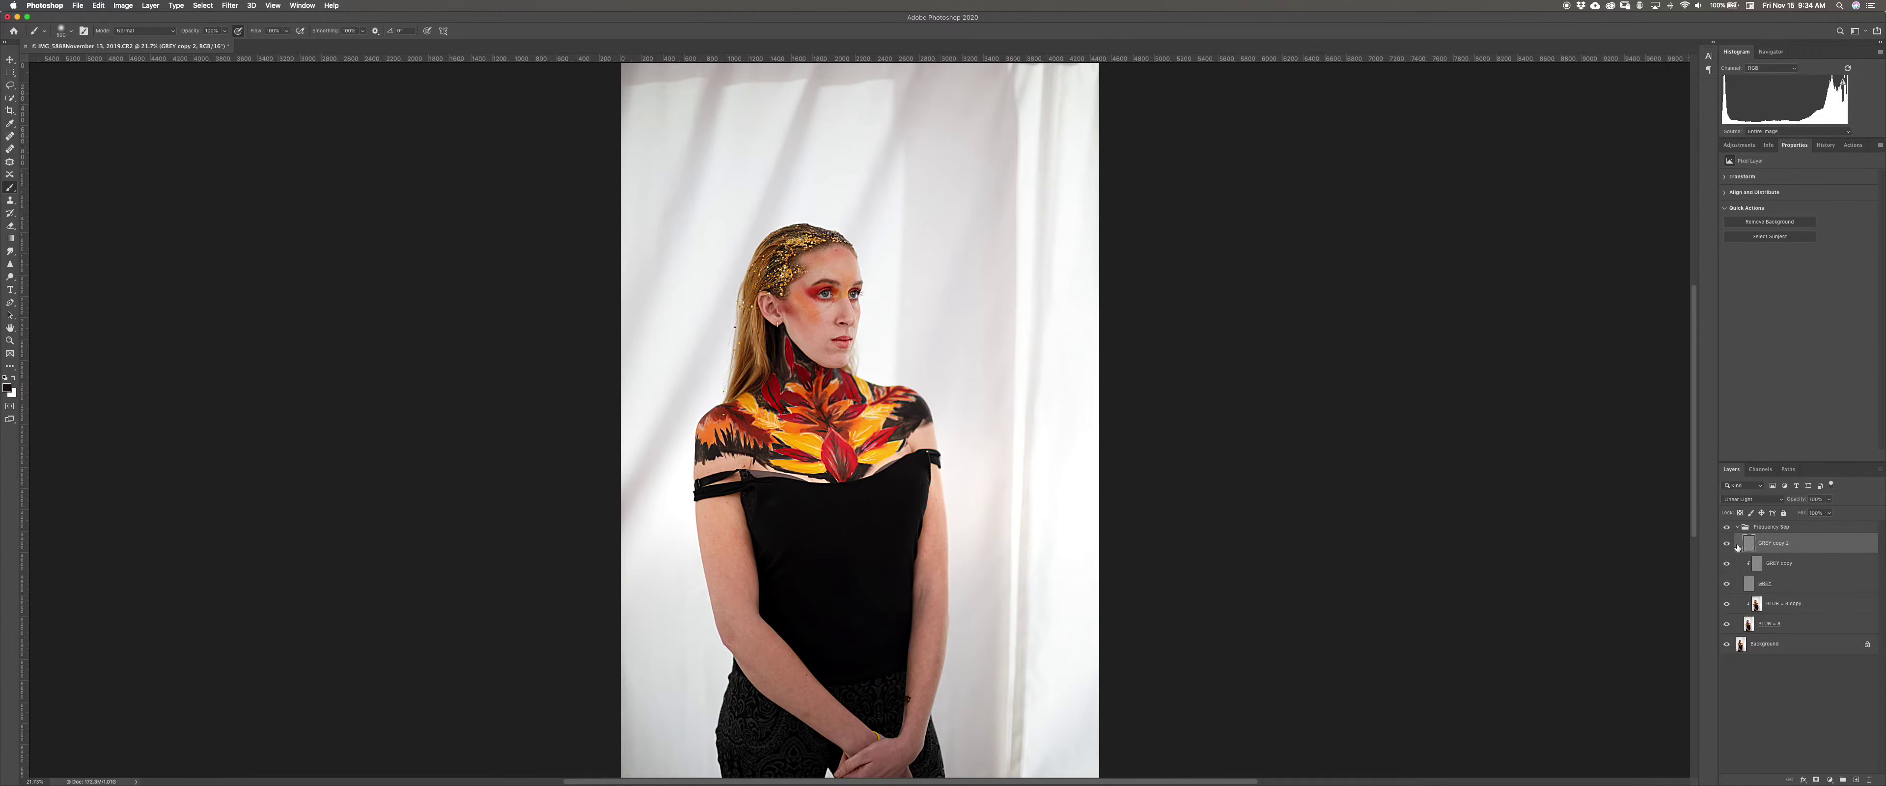
# Hide GREY copy 2 with a black layer mask and reveal its sharpening over the eyes with small white gradients
pyautogui.press('super+equal')
pyautogui.press('super+equal')
pyautogui.press('super+equal')
pyautogui.press('super+equal')
pyautogui.press('super+equal')
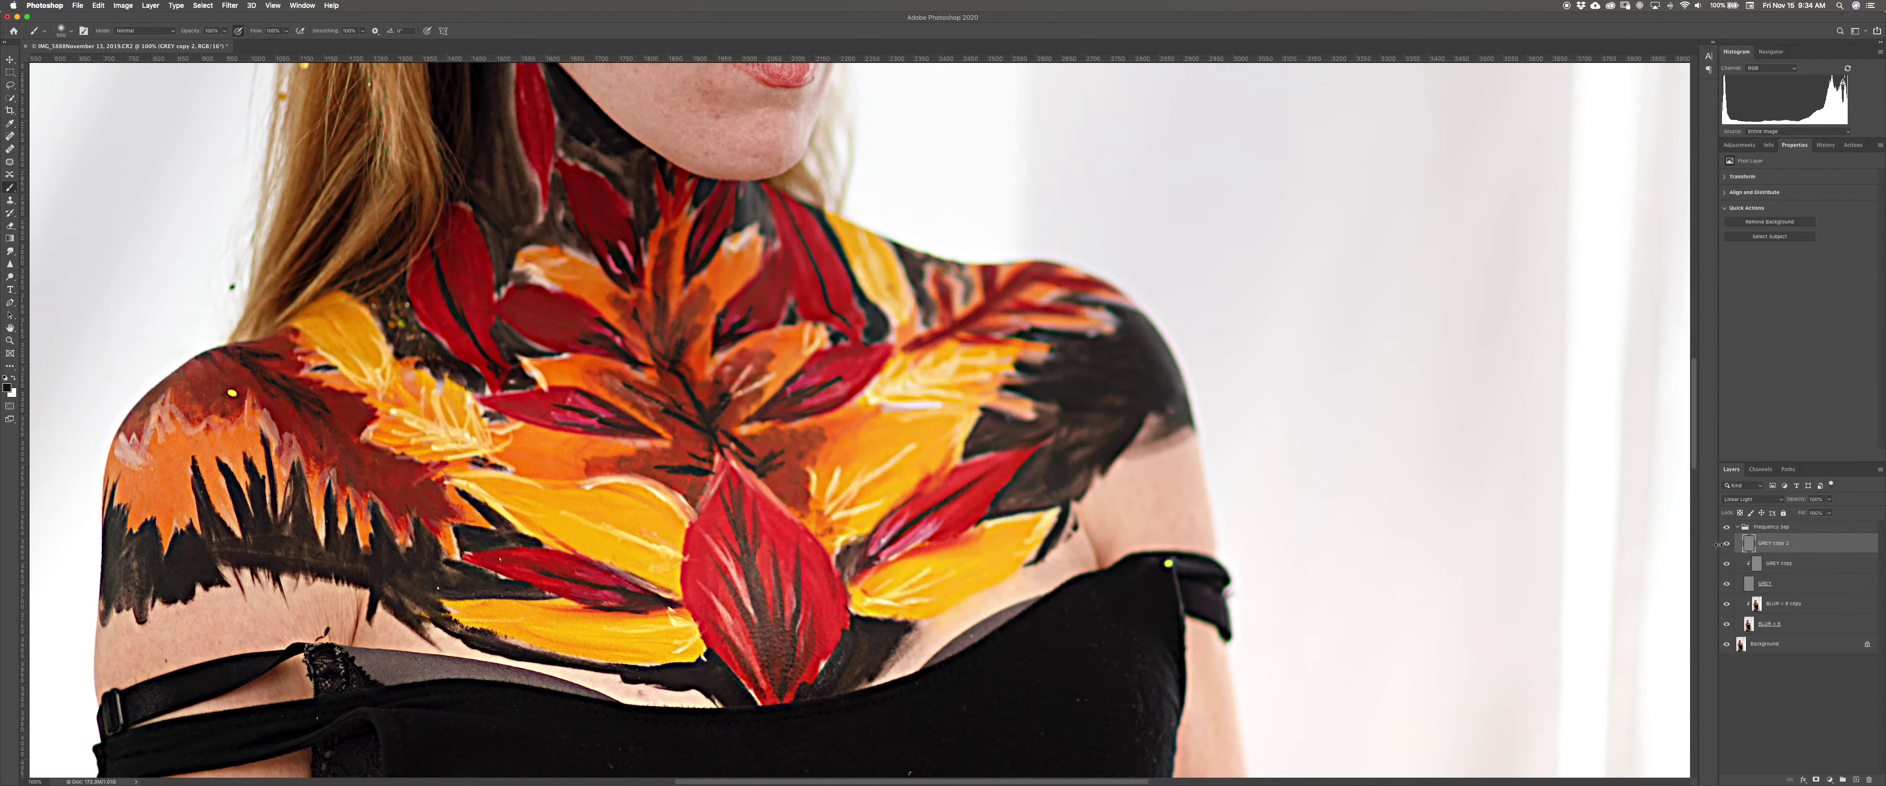
pyautogui.moveTo(618, 350); pyautogui.dragTo(848, 515)
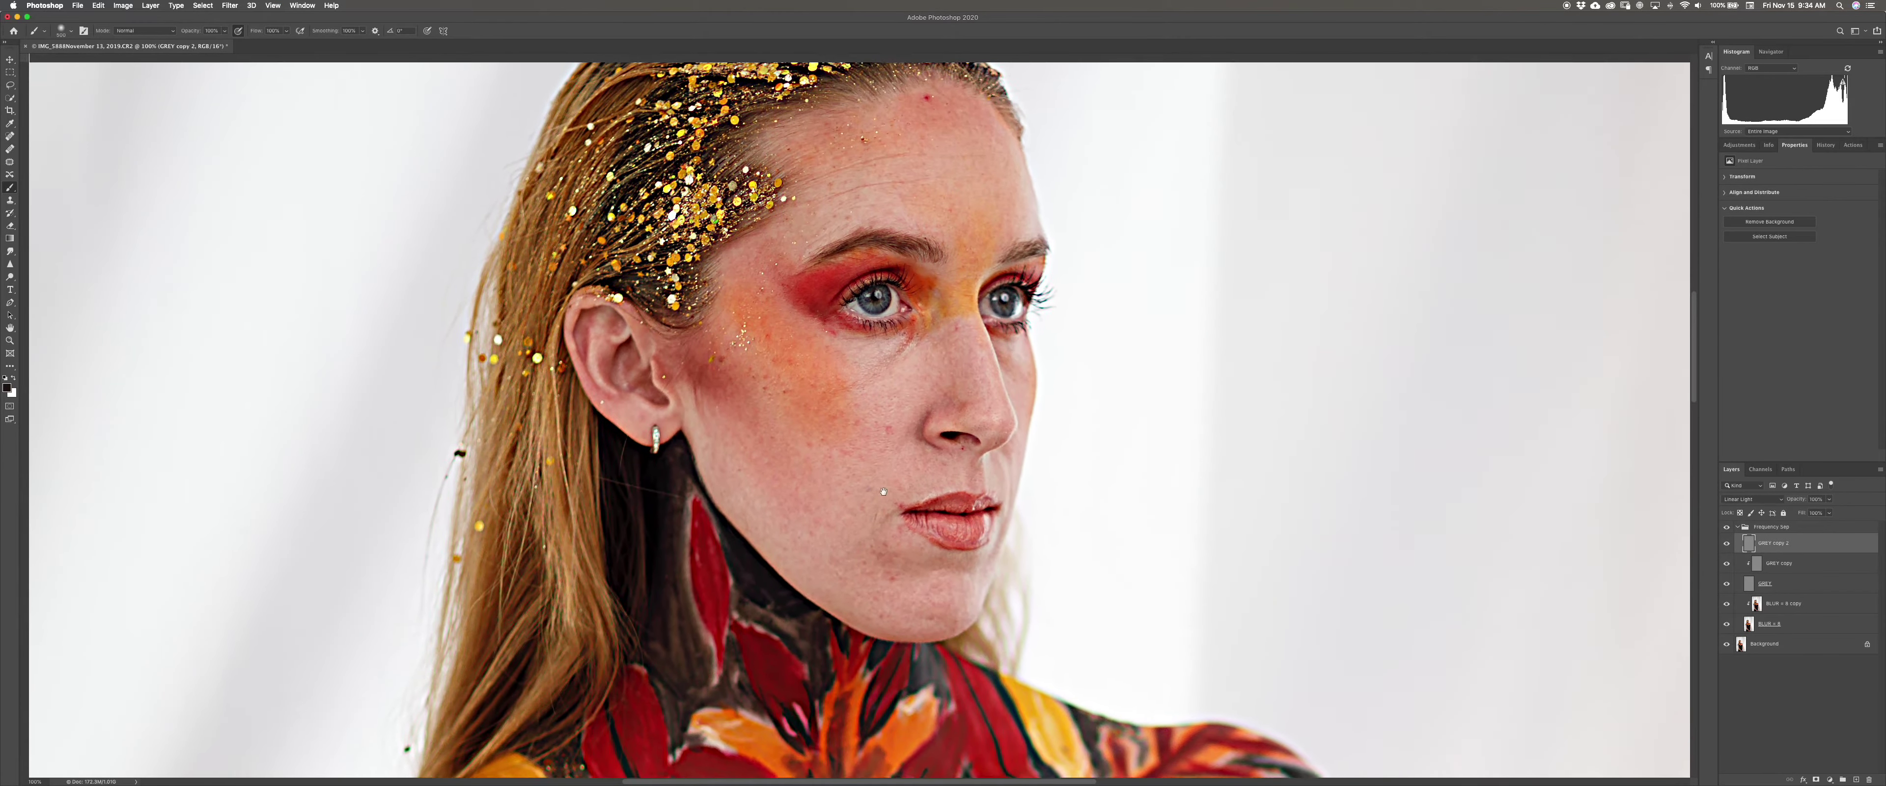
pyautogui.press('super+r')
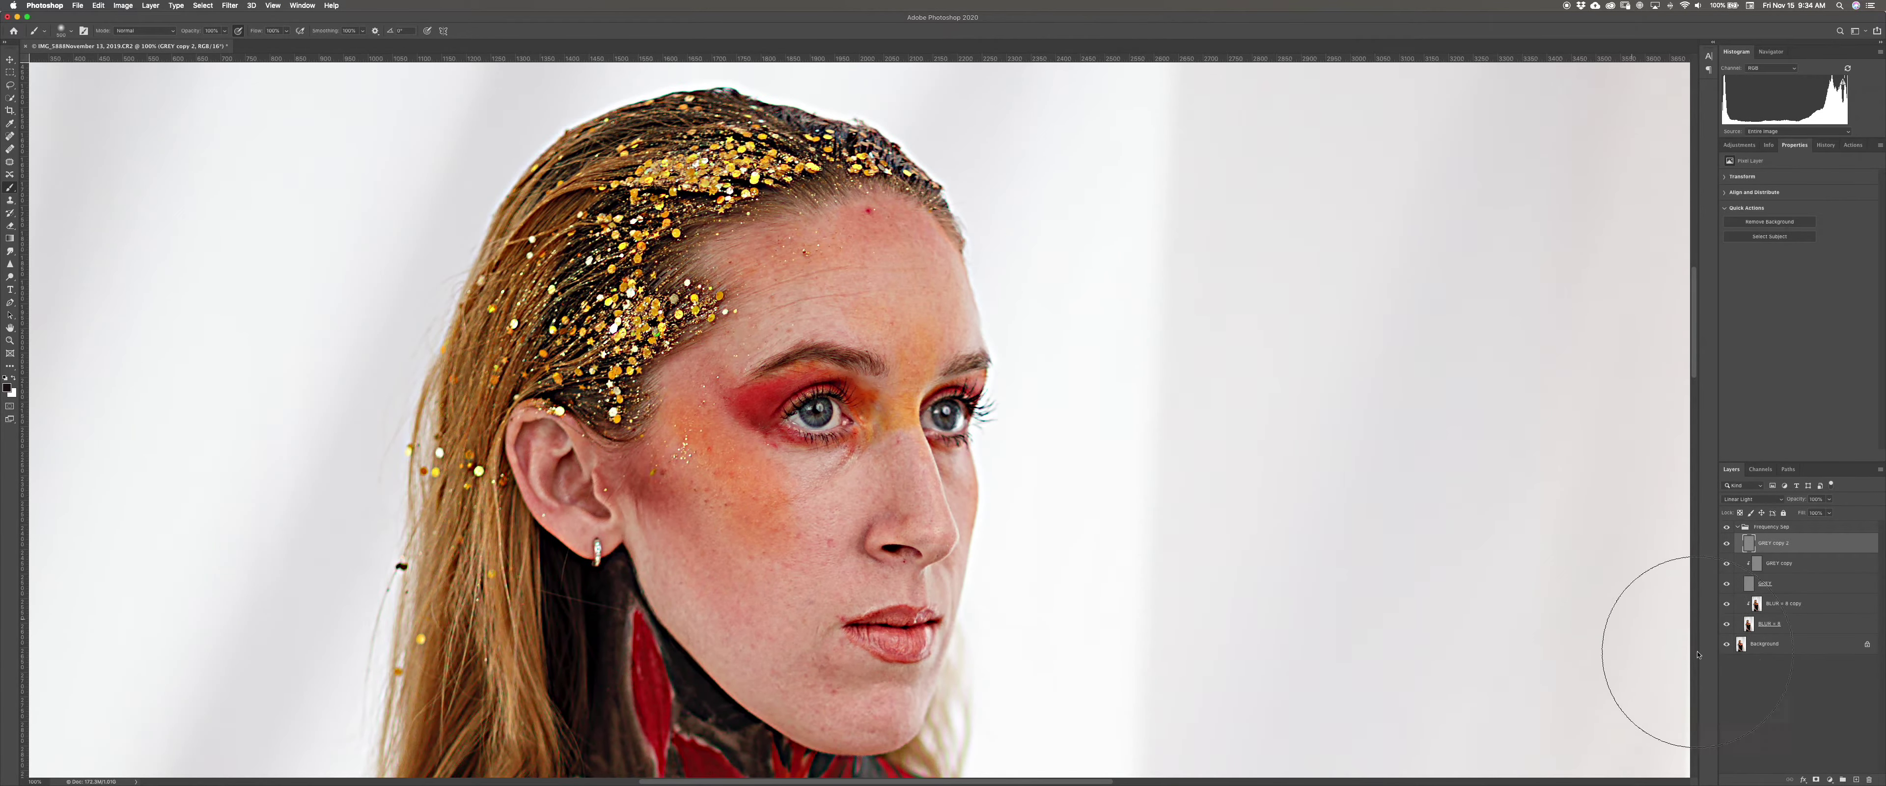
pyautogui.keyDown('alt'); pyautogui.click(1817, 779); pyautogui.keyUp('alt')
pyautogui.press('g')
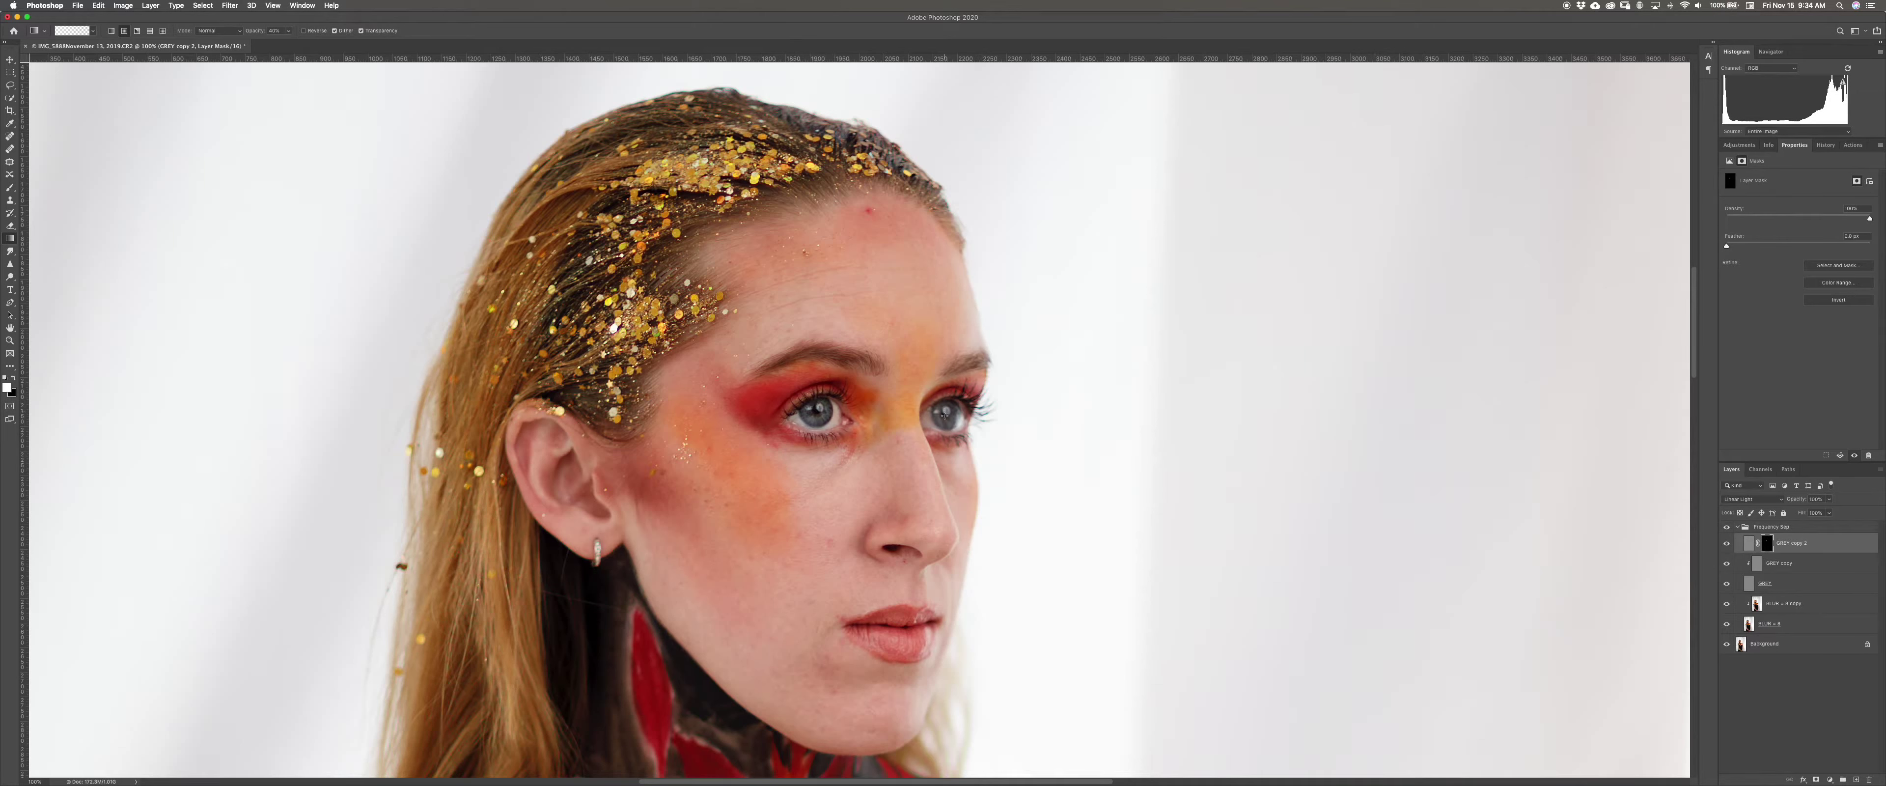
pyautogui.moveTo(946, 413); pyautogui.dragTo(946, 413)
# Add a Curves adjustment layer above GREY copy 2 and clip it to that layer
pyautogui.click(1740, 145)
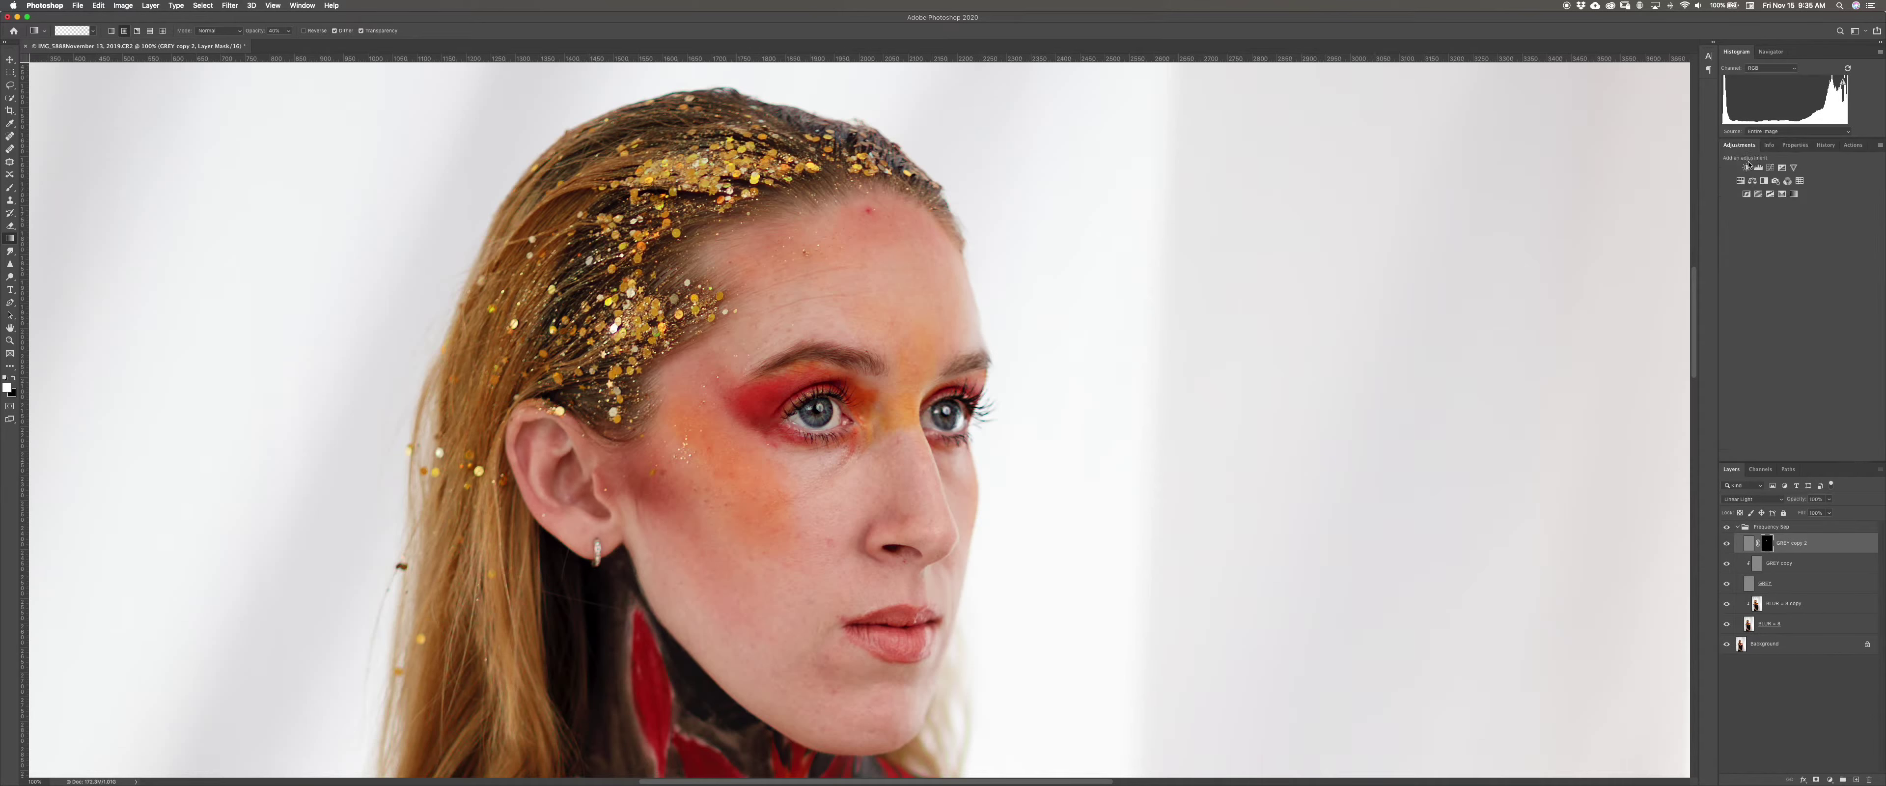
pyautogui.click(1769, 175)
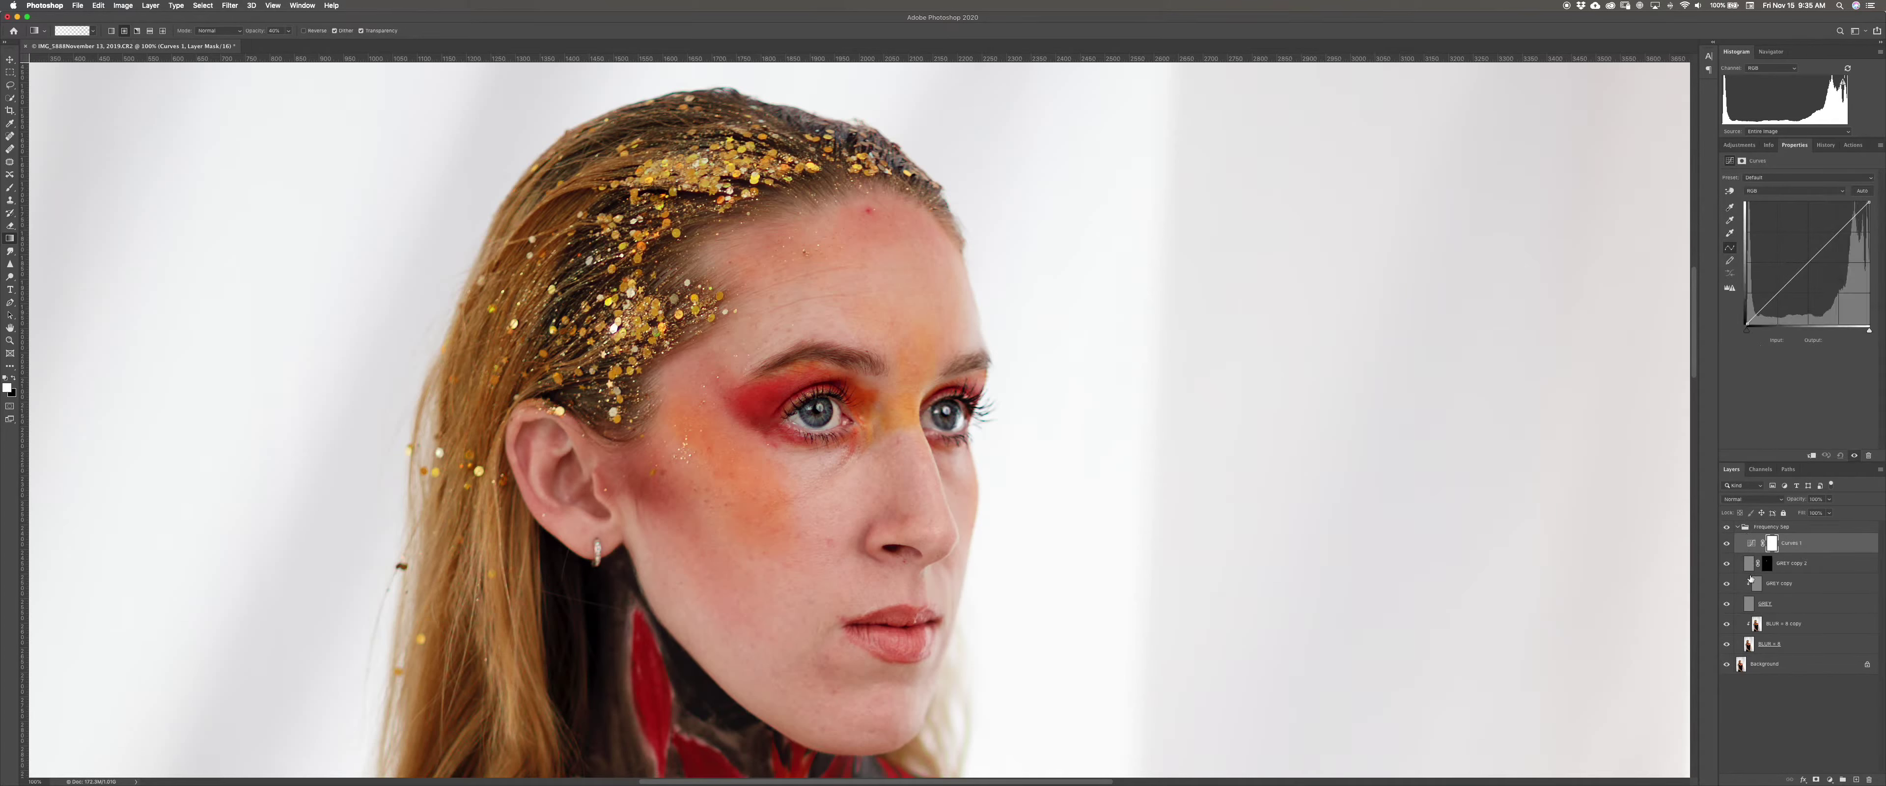
pyautogui.keyDown('alt'); pyautogui.click(1800, 553); pyautogui.keyUp('alt')
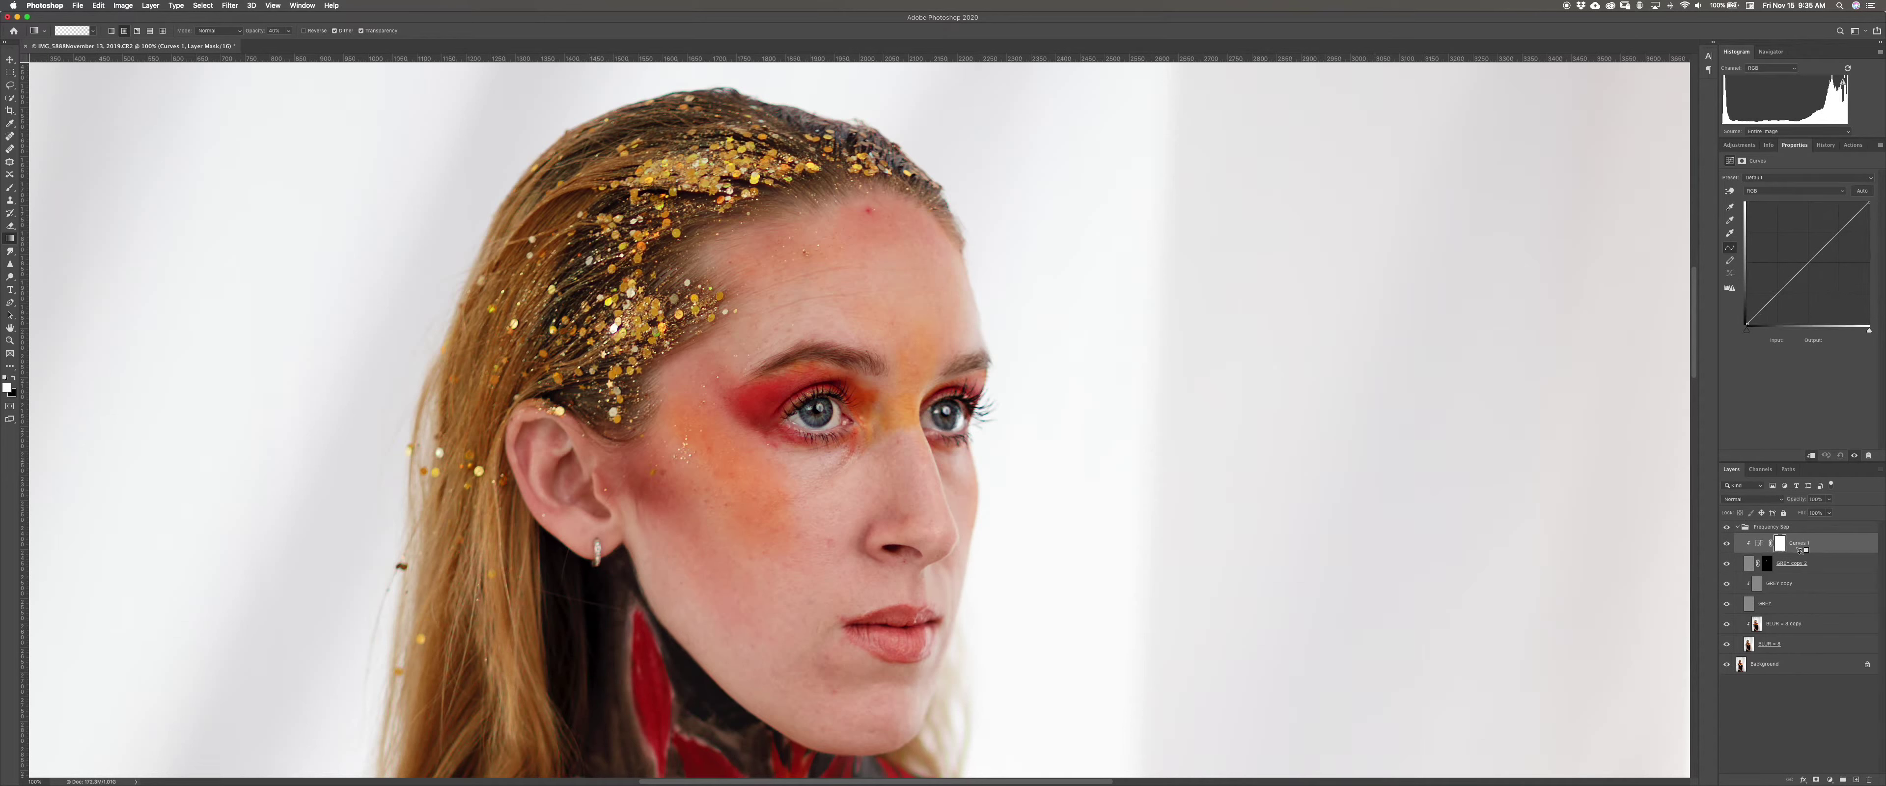
# Shape the clipped RGB curve with one point in the highlights and one in the shadows to brighten the eyes
pyautogui.click(1761, 543)
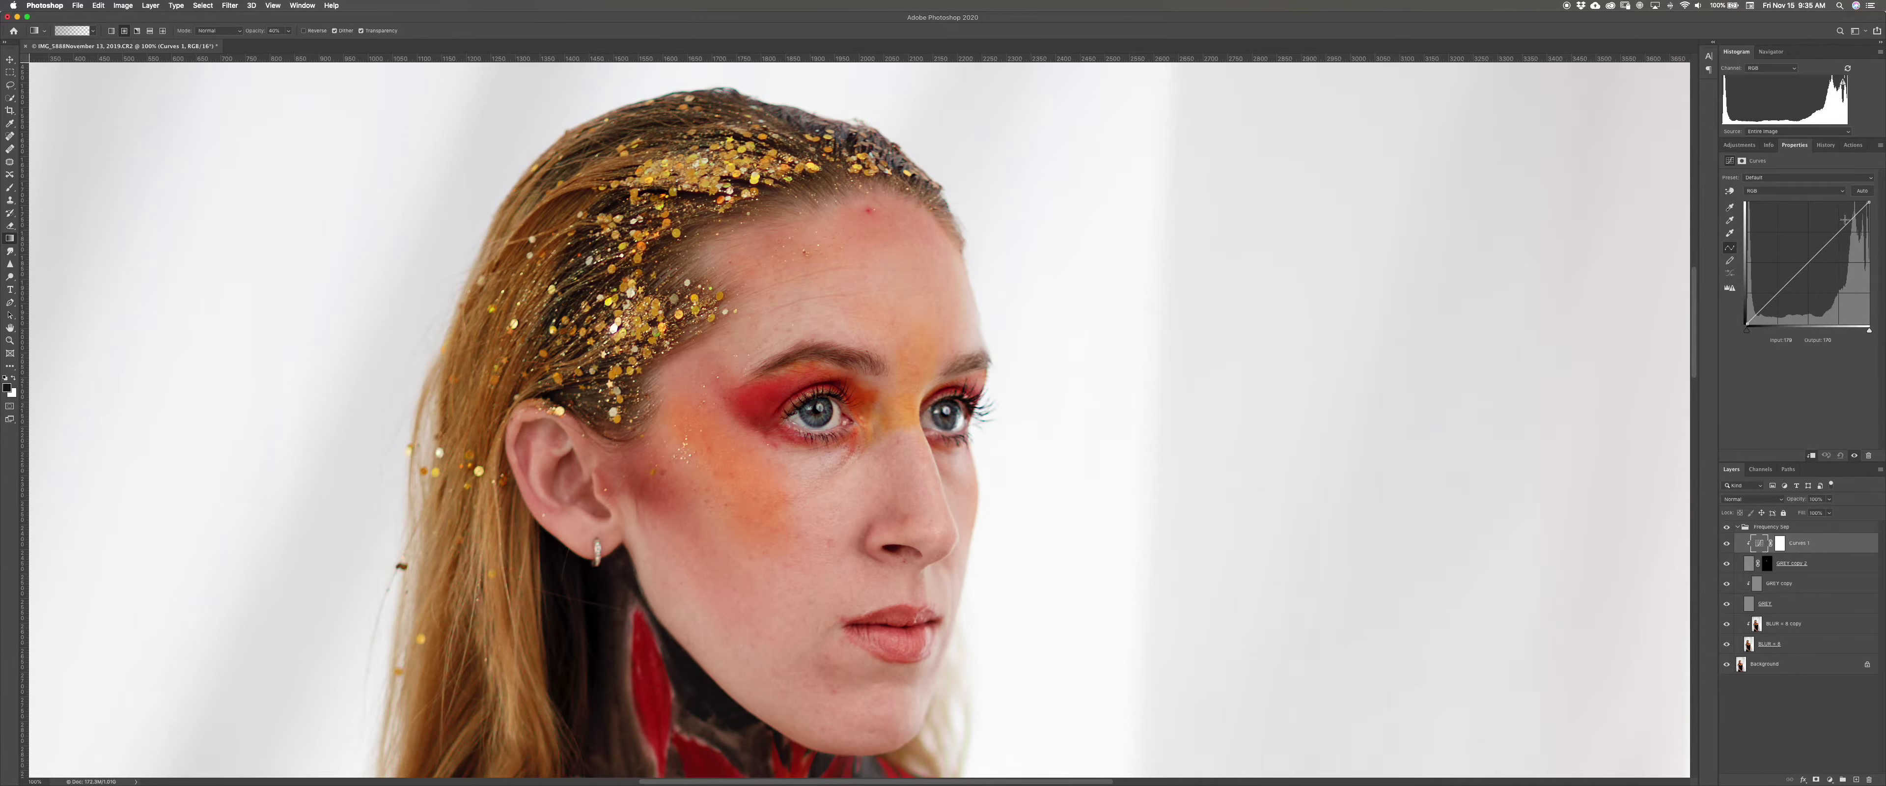
pyautogui.moveTo(1836, 229); pyautogui.dragTo(1837, 230)
pyautogui.click(1768, 300)
pyautogui.moveTo(1769, 300); pyautogui.dragTo(1767, 302)
pyautogui.click(1836, 230)
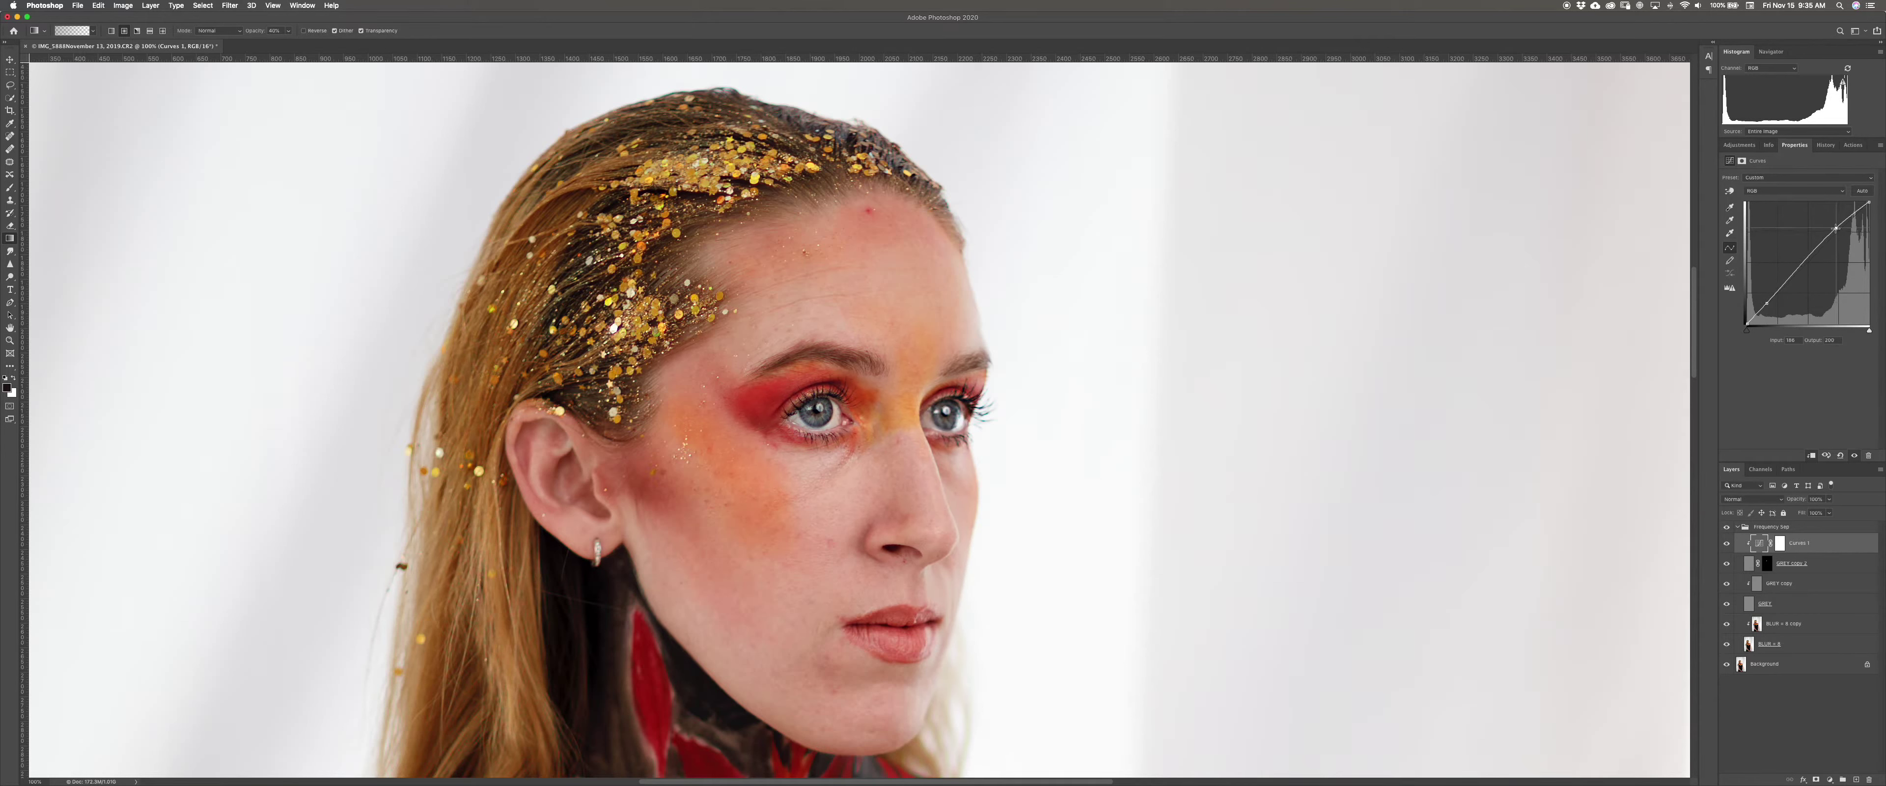
pyautogui.moveTo(1836, 229); pyautogui.dragTo(1835, 228)
# Compare the eyes with GREY copy 2 hidden and shown, and lower that layer's opacity to 50%
pyautogui.click(1749, 565)
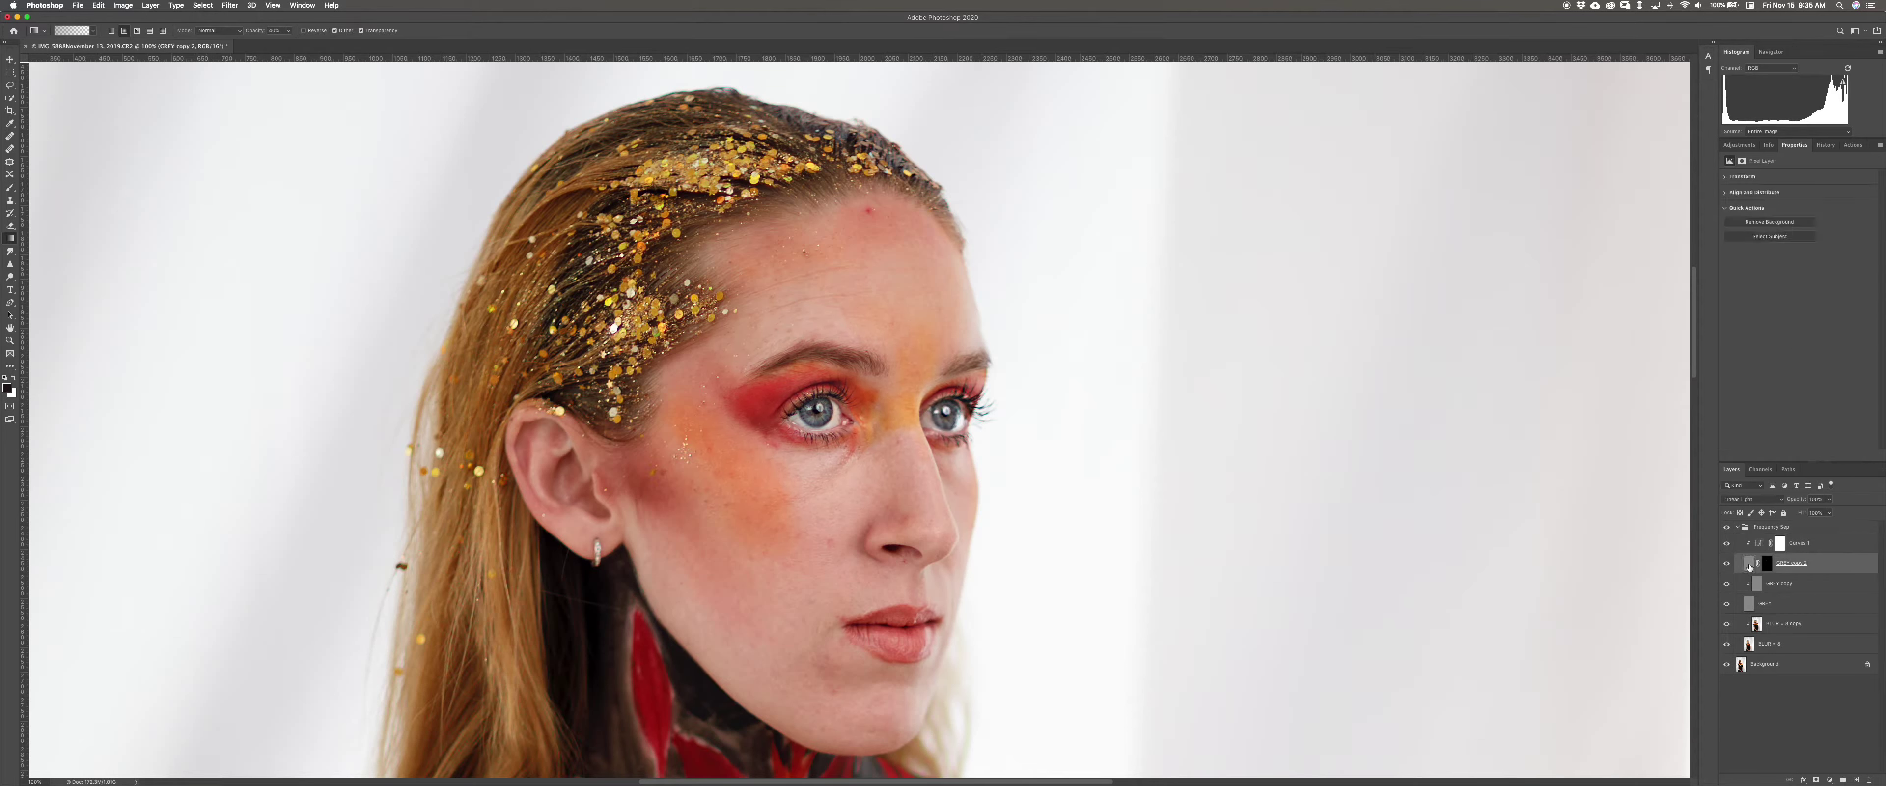
pyautogui.press('super+comma')
pyautogui.press('super+comma')
pyautogui.press('super+comma')
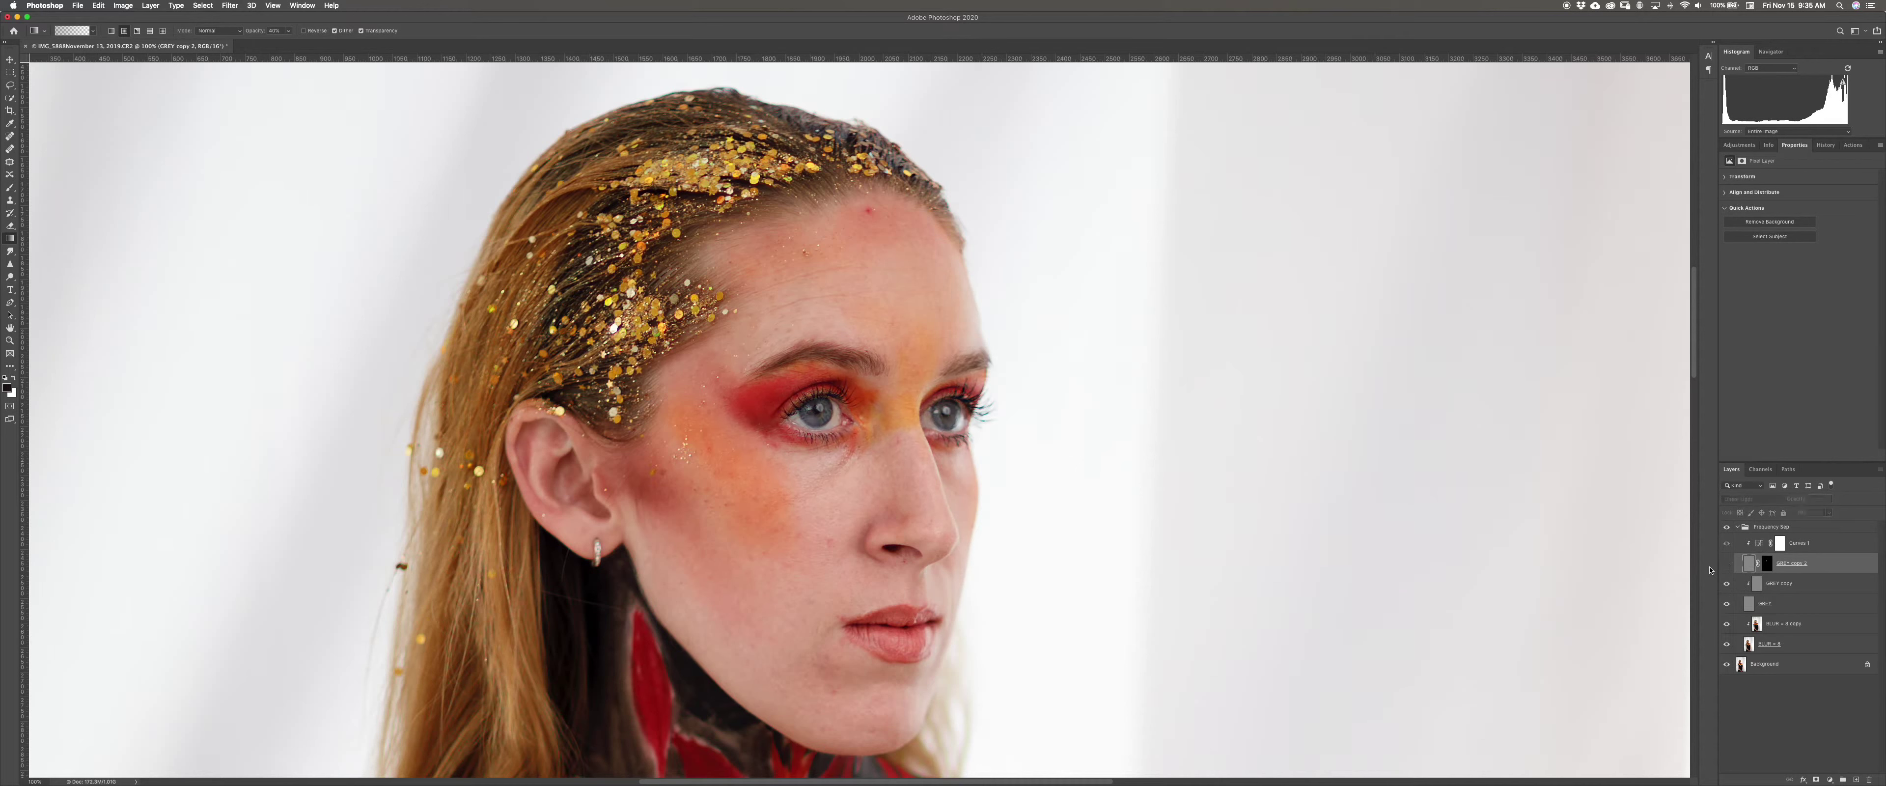
pyautogui.press('super+comma')
pyautogui.press('v')
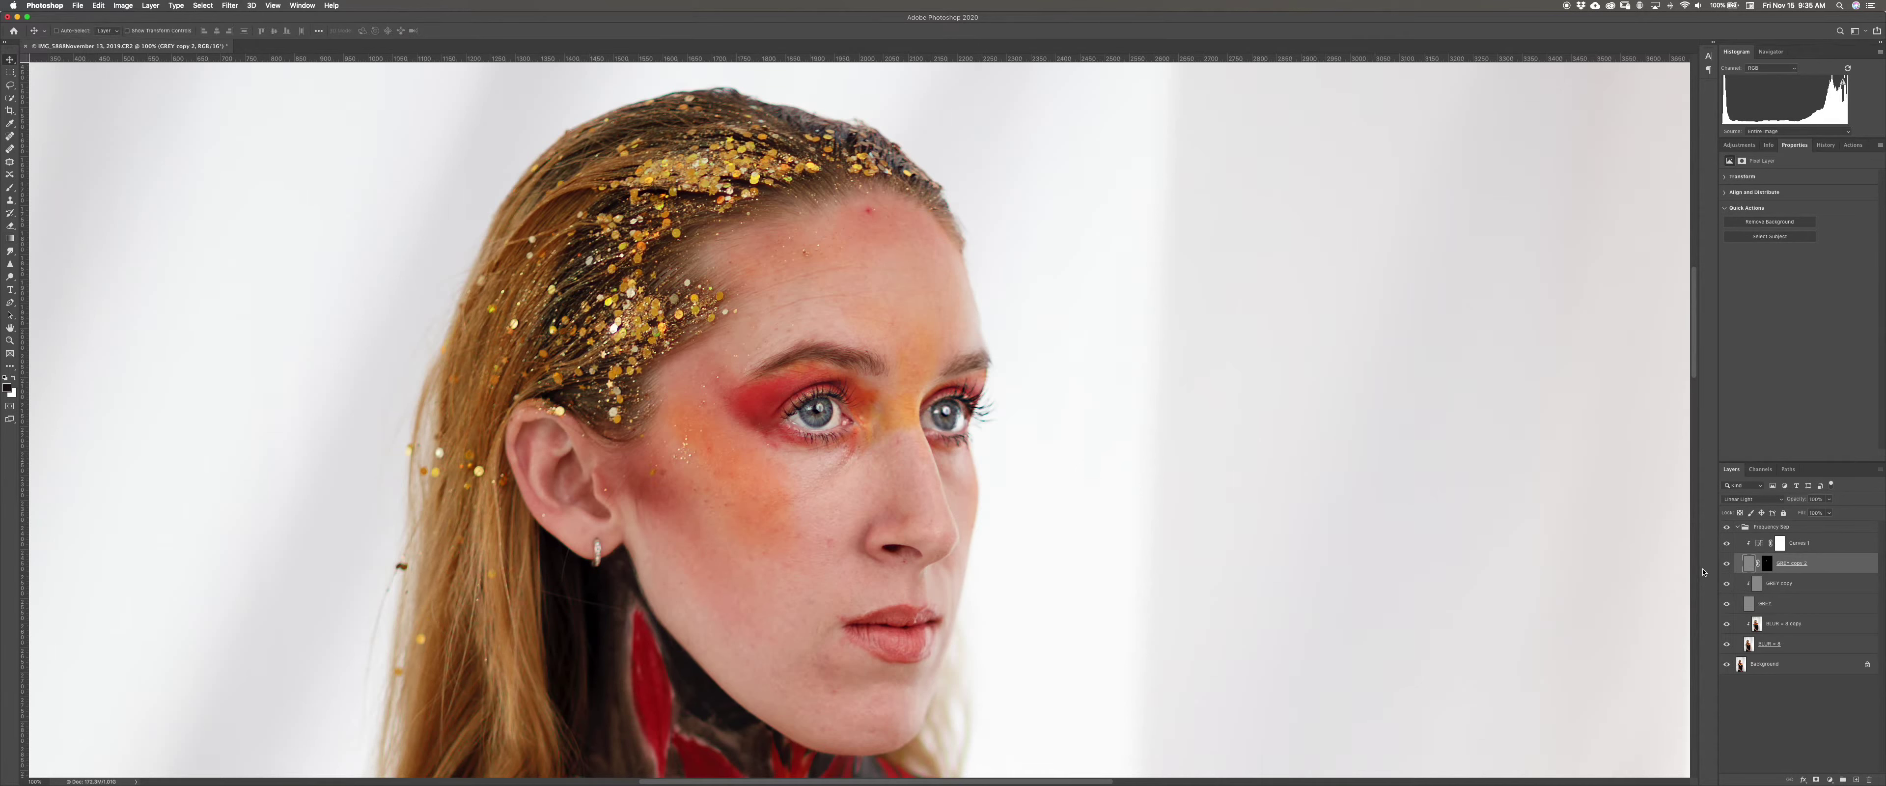
pyautogui.press('5')
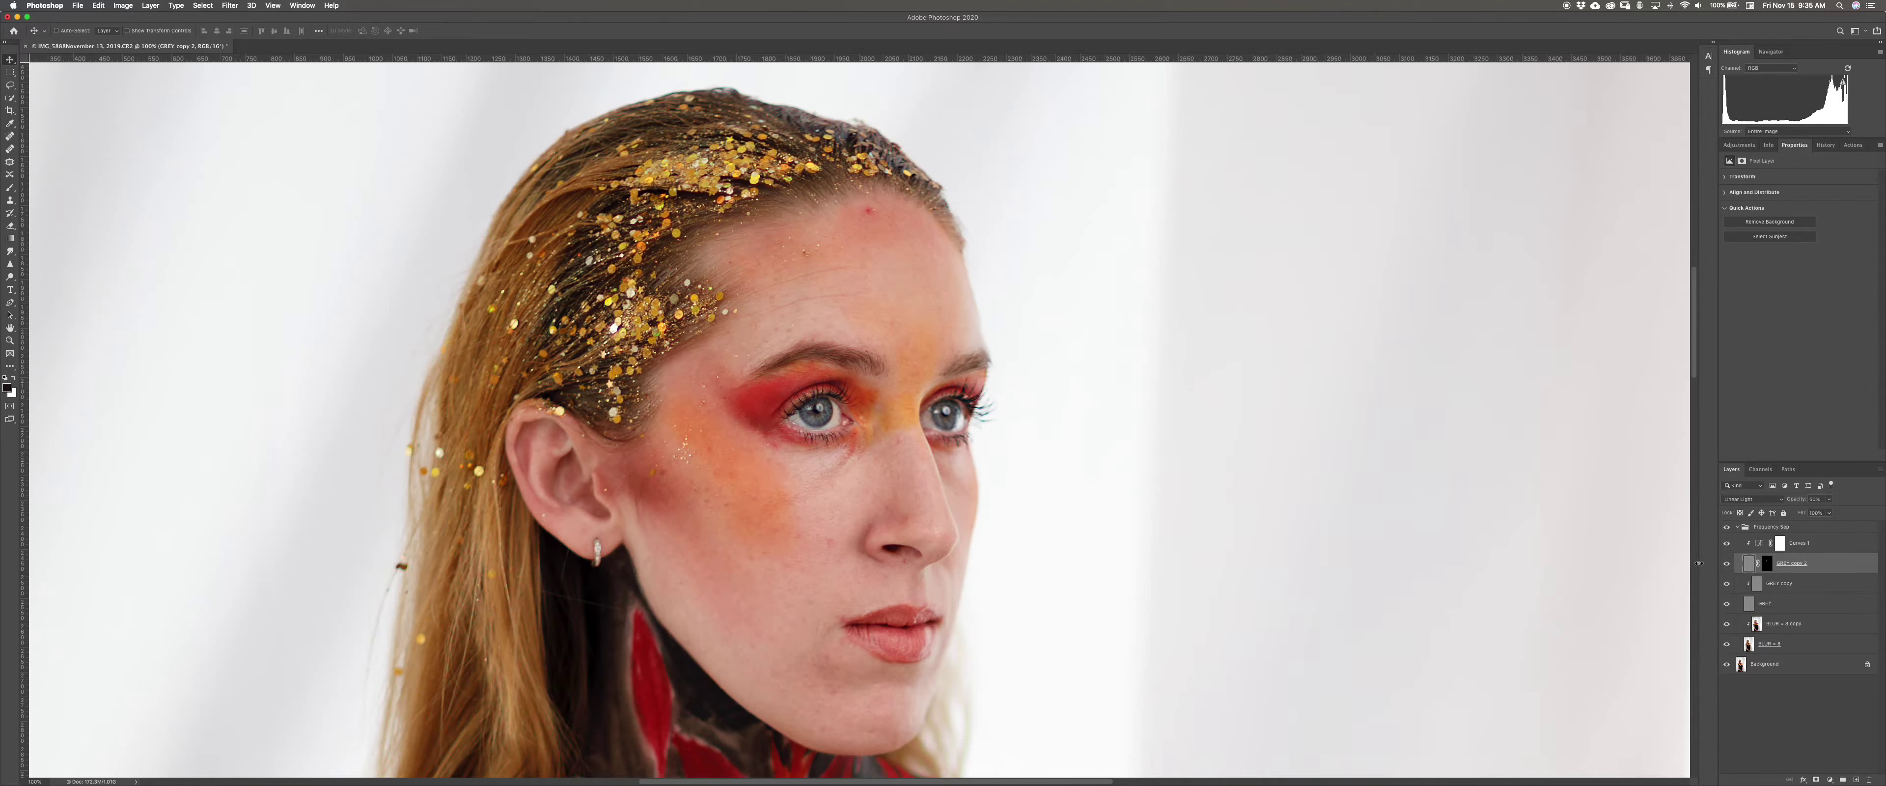
pyautogui.press('super+comma')
pyautogui.press('super+comma')
pyautogui.press('super+comma')
# Lower the shadow point of the clipped curve slightly and compare the eyes with the adjustment hidden and shown
pyautogui.click(1760, 545)
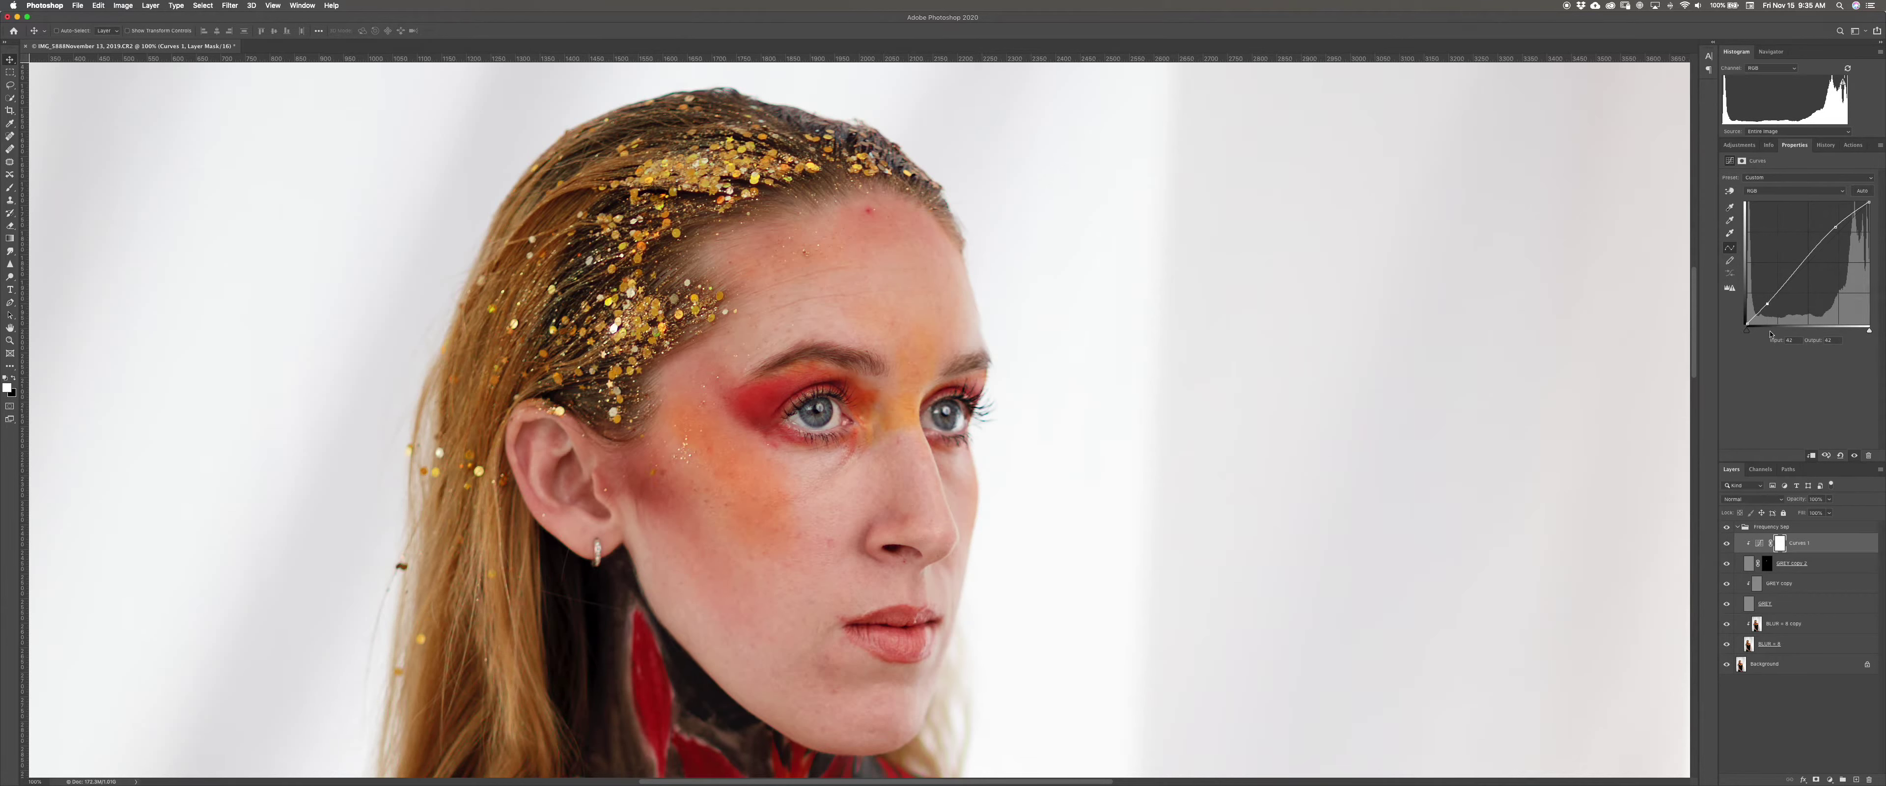
pyautogui.moveTo(1769, 303); pyautogui.dragTo(1773, 306)
pyautogui.press('super+comma')
pyautogui.press('super+comma')
pyautogui.press('super+comma')
# On the GREY copy layer, heal blemishes at the nostril and in the orange cheek makeup using a small Healing Brush
pyautogui.click(1750, 565)
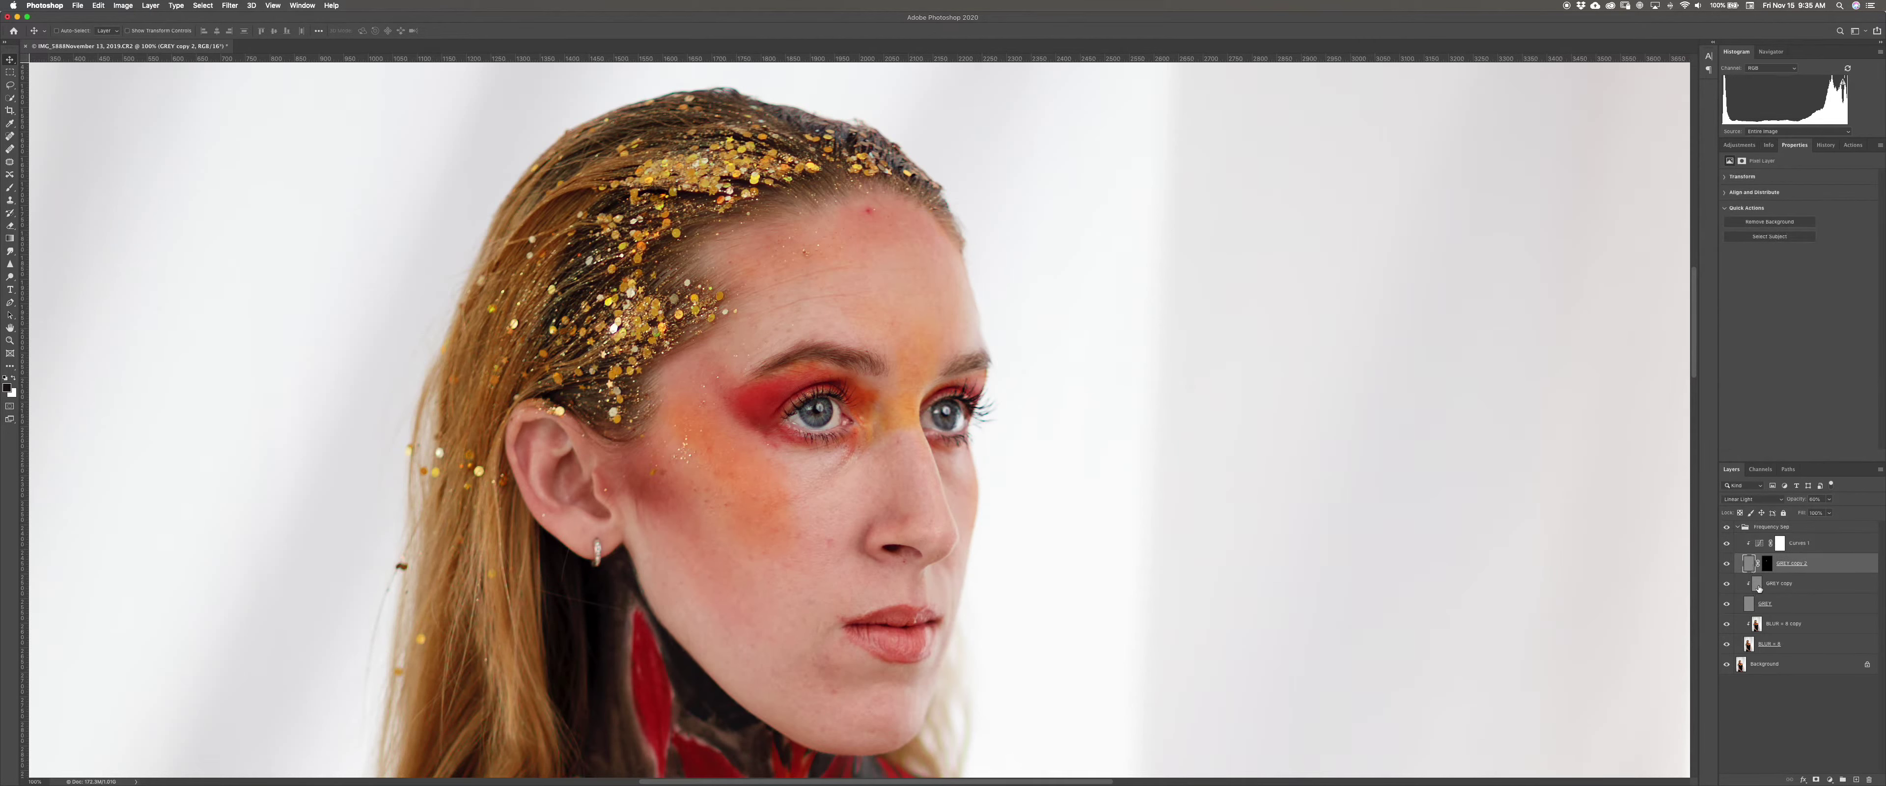
pyautogui.click(1745, 586)
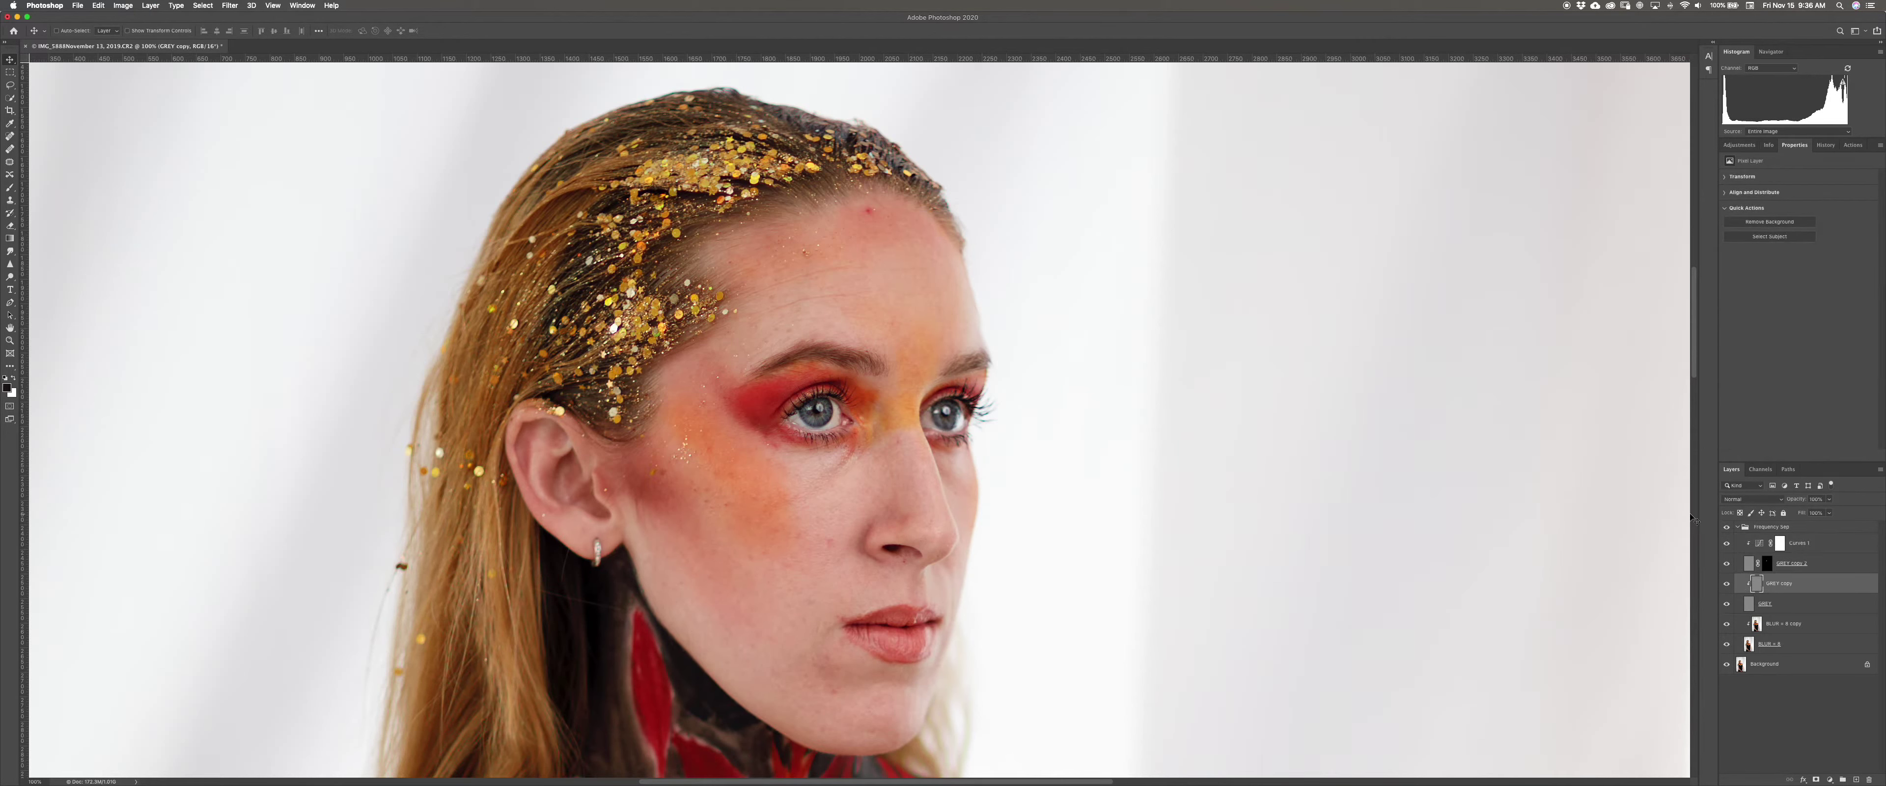
pyautogui.press('super+equal')
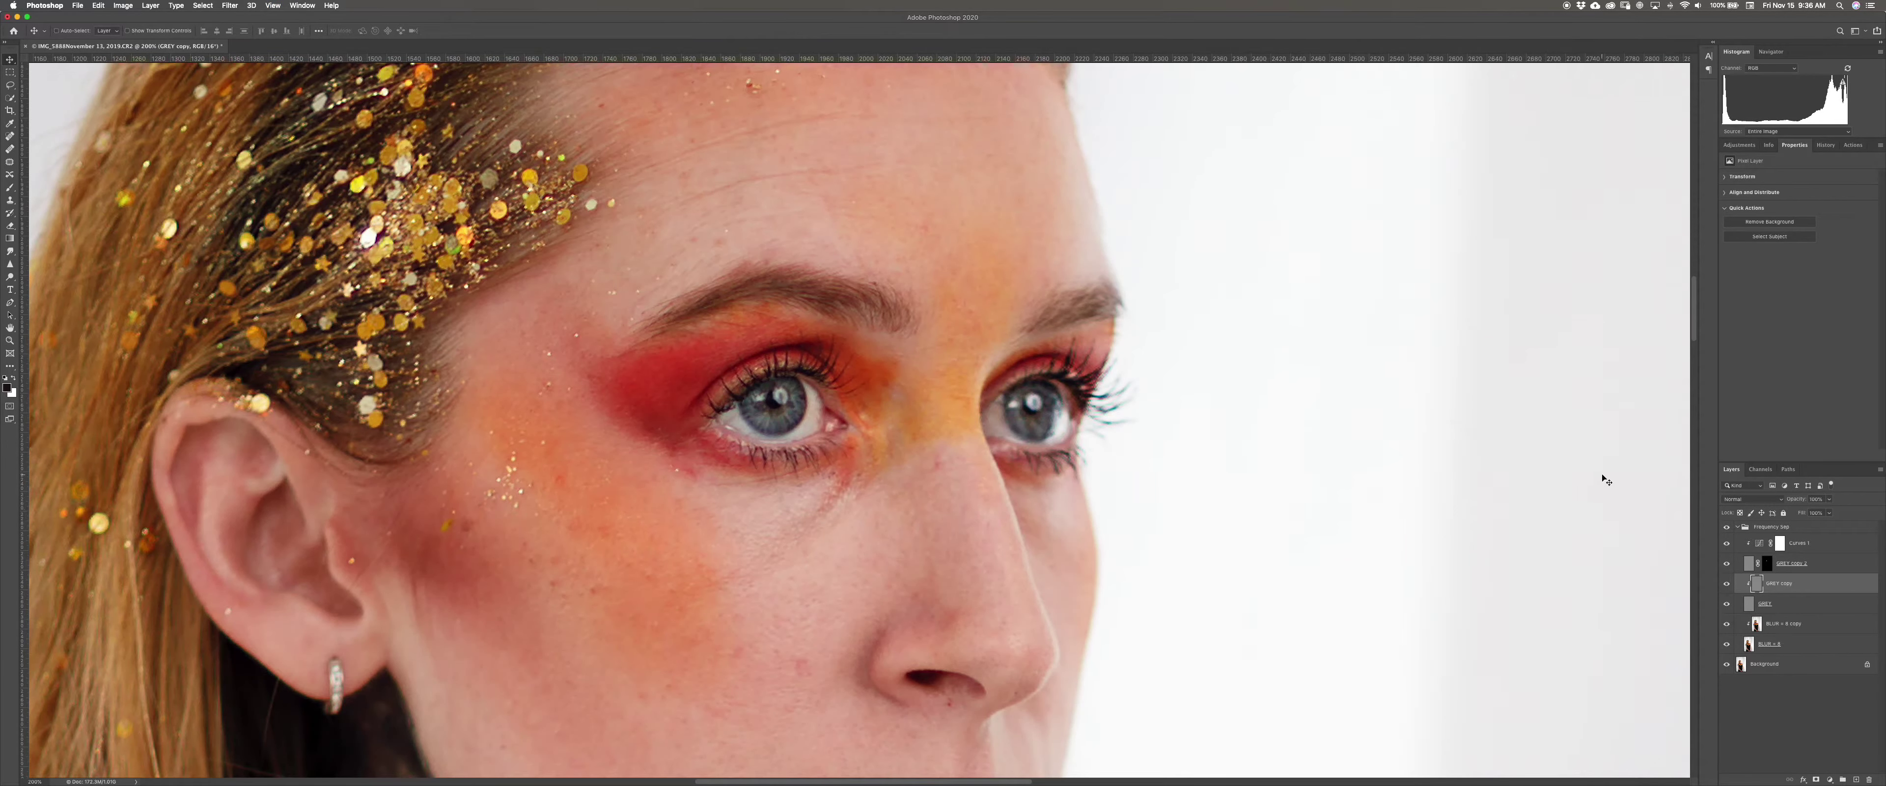
pyautogui.moveTo(815, 570); pyautogui.dragTo(709, 252)
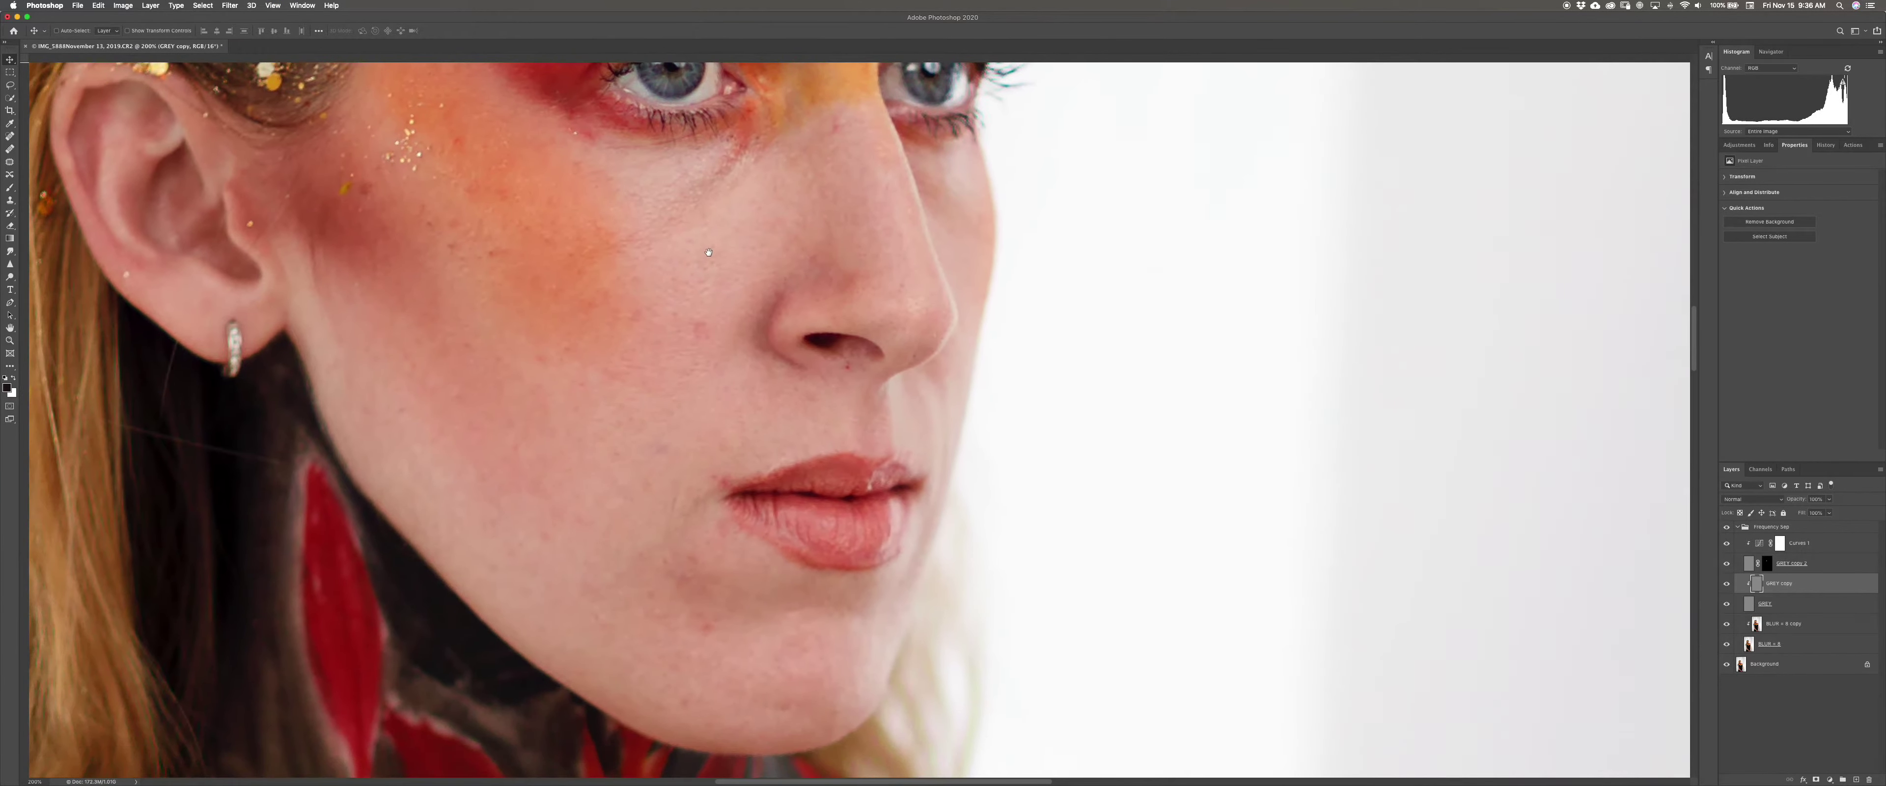
pyautogui.press('j')
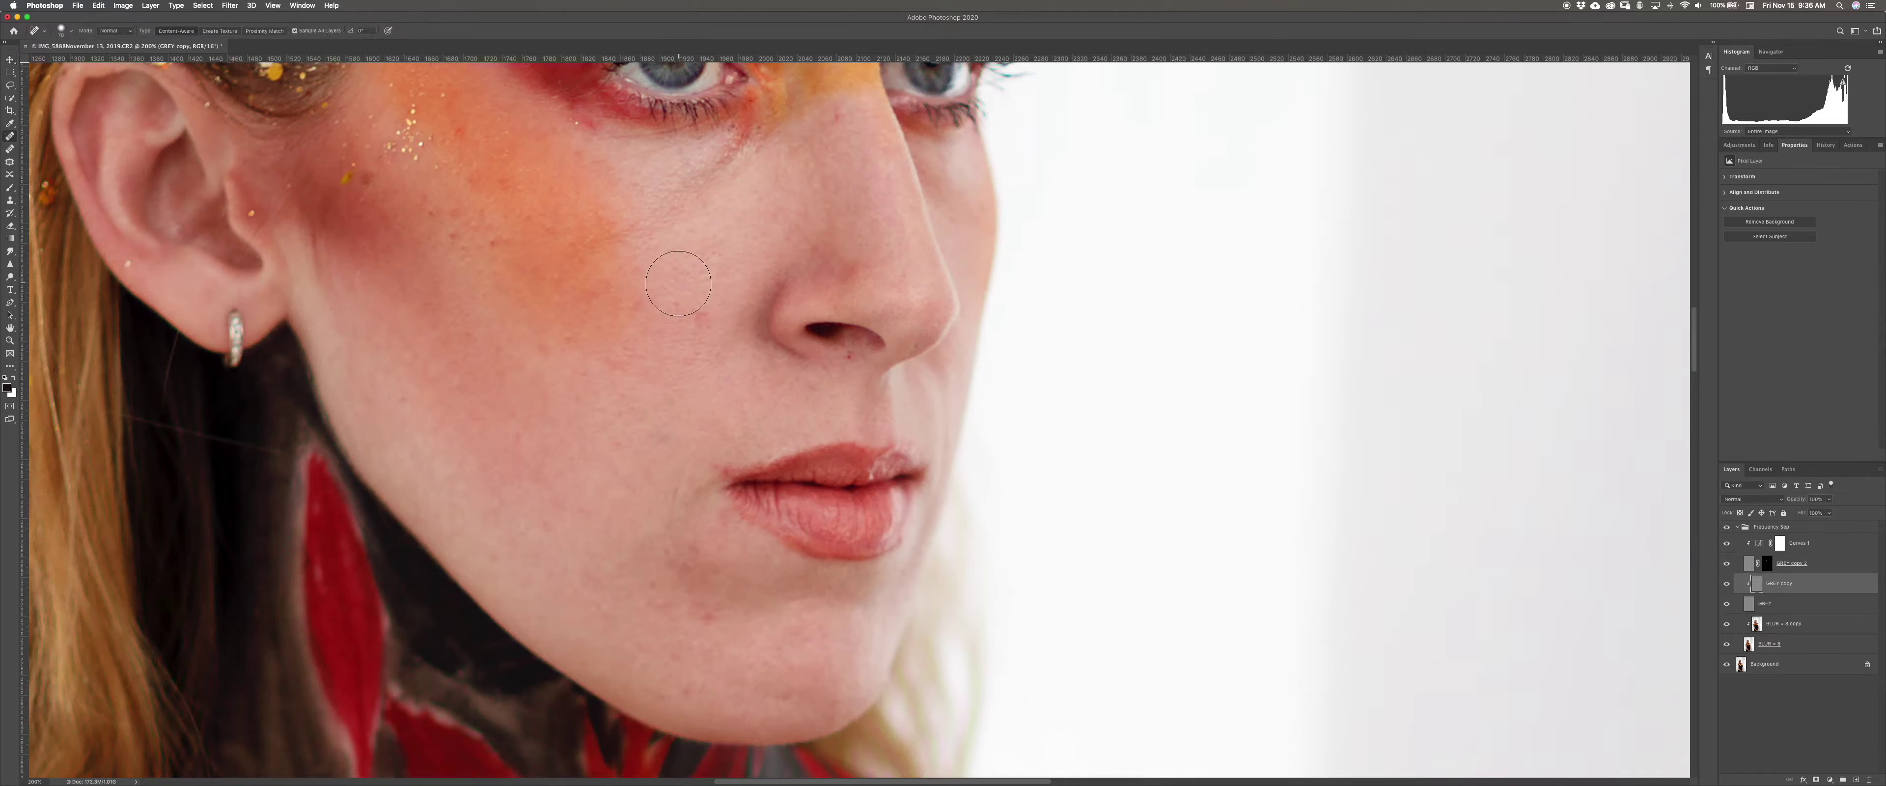
pyautogui.click(8, 150)
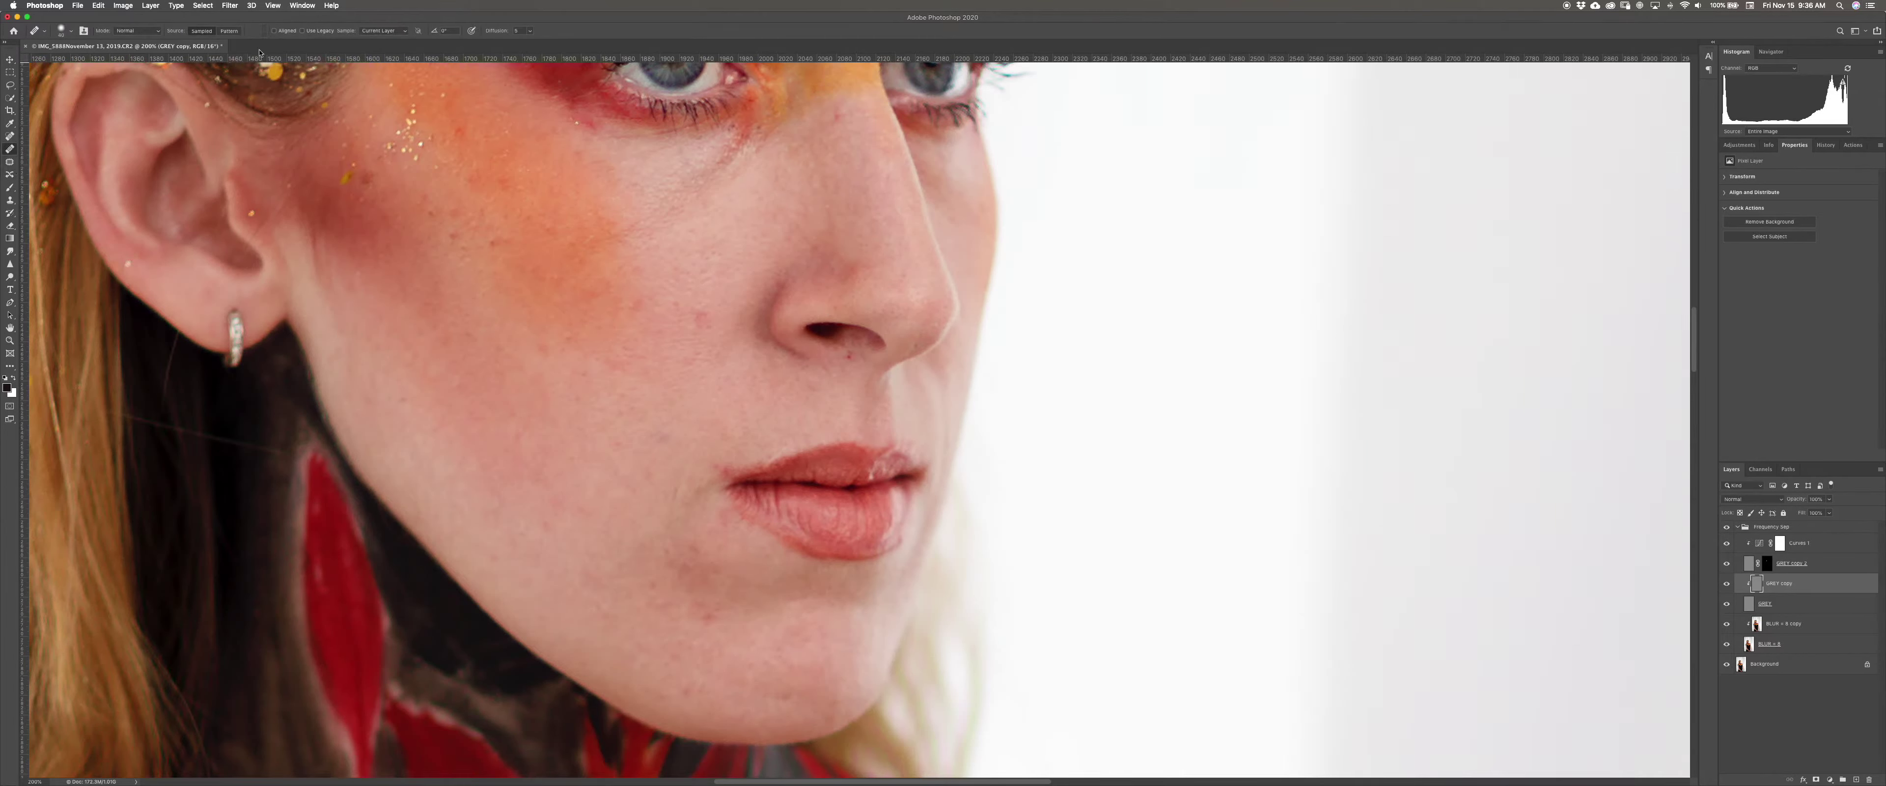
pyautogui.press('[')
pyautogui.press('[')
pyautogui.press('[')
pyautogui.press('[')
pyautogui.click(849, 356)
pyautogui.keyDown('alt'); pyautogui.click(451, 231); pyautogui.keyUp('alt')
pyautogui.keyDown('alt'); pyautogui.click(457, 273); pyautogui.keyUp('alt')
pyautogui.moveTo(488, 250); pyautogui.dragTo(481, 246)
# Heal the spots on the lower cheek, beside the nose and across the orange cheek makeup from clean sampled skin
pyautogui.keyDown('alt'); pyautogui.click(640, 599); pyautogui.keyUp('alt')
pyautogui.click(664, 607)
pyautogui.keyDown('alt'); pyautogui.click(418, 381); pyautogui.keyUp('alt')
pyautogui.click(415, 355)
pyautogui.keyDown('alt'); pyautogui.click(679, 332); pyautogui.keyUp('alt')
pyautogui.click(700, 319)
pyautogui.moveTo(507, 179)
pyautogui.mouseDown()
pyautogui.moveTo(539, 203)
pyautogui.moveTo(533, 223)
pyautogui.mouseUp()
pyautogui.click(542, 283)
pyautogui.click(588, 270)
# Heal the uneven skin beside the mouth and along the chin
pyautogui.moveTo(664, 572); pyautogui.dragTo(668, 558)
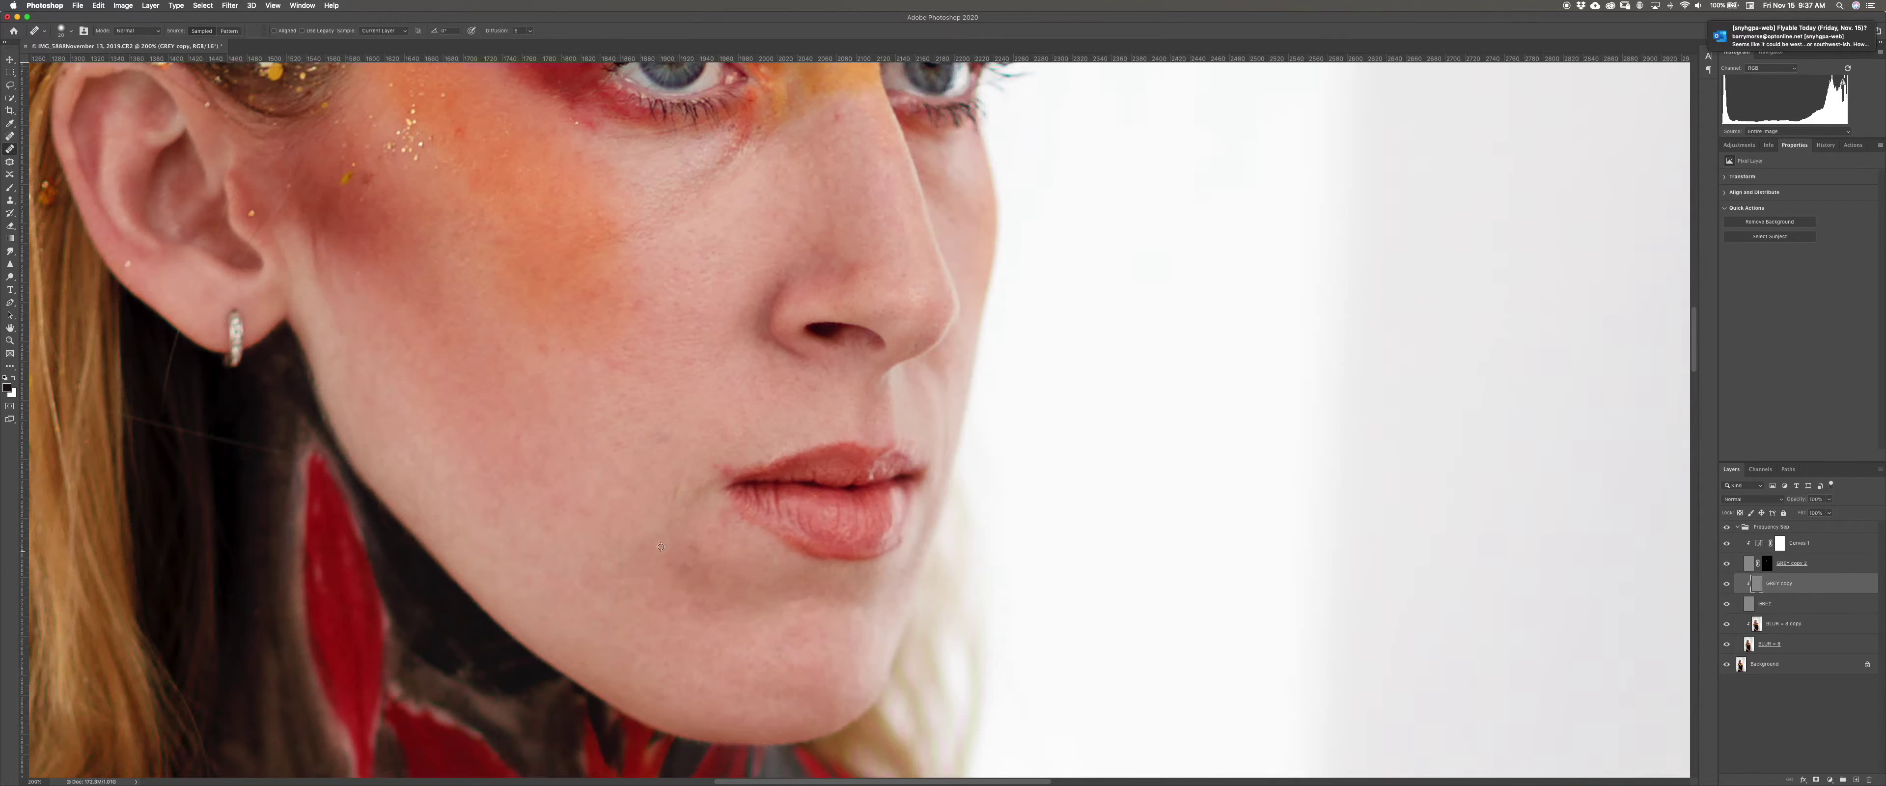
pyautogui.keyDown('alt'); pyautogui.click(678, 560); pyautogui.keyUp('alt')
pyautogui.moveTo(630, 683); pyautogui.dragTo(647, 681)
pyautogui.moveTo(717, 601)
pyautogui.mouseDown()
pyautogui.moveTo(673, 559)
pyautogui.moveTo(679, 574)
pyautogui.mouseUp()
pyautogui.moveTo(729, 595); pyautogui.dragTo(714, 621)
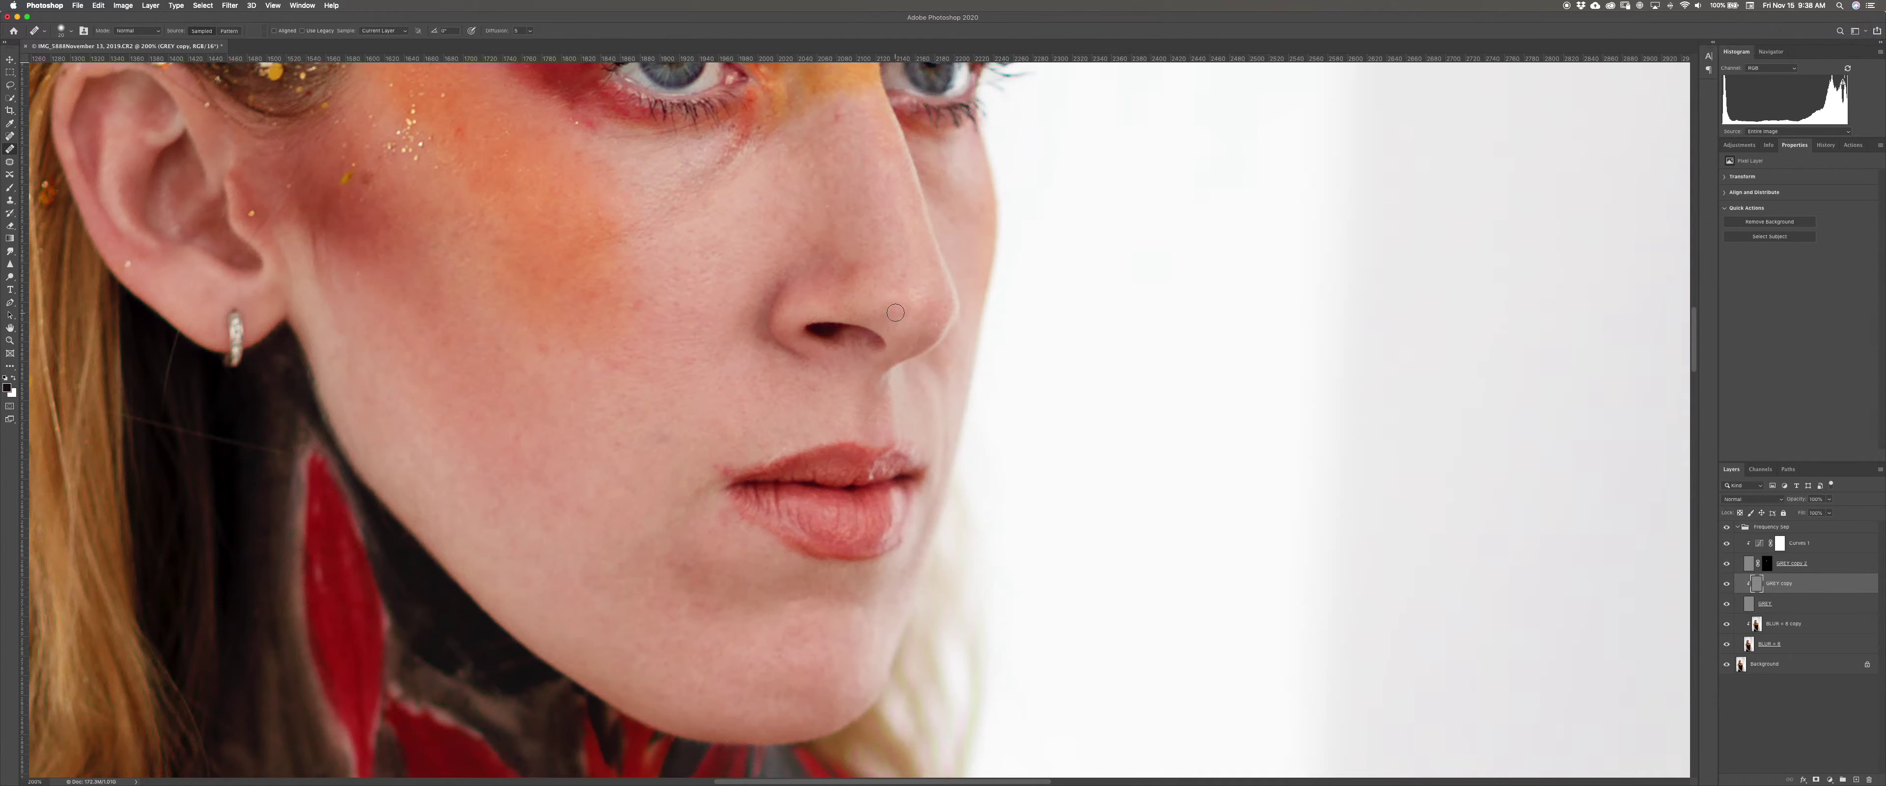
# Heal the small spots on the side, tip and underside of the nose
pyautogui.click(890, 322)
pyautogui.click(877, 285)
pyautogui.moveTo(858, 281); pyautogui.dragTo(858, 281)
pyautogui.click(854, 360)
pyautogui.click(909, 290)
pyautogui.click(874, 359)
pyautogui.click(860, 269)
# Heal the remaining marks on the nose bridge, upper cheek and temple around the eye makeup
pyautogui.moveTo(825, 226); pyautogui.dragTo(871, 429)
pyautogui.hotkey('ctrl', 'r')
pyautogui.click(879, 321)
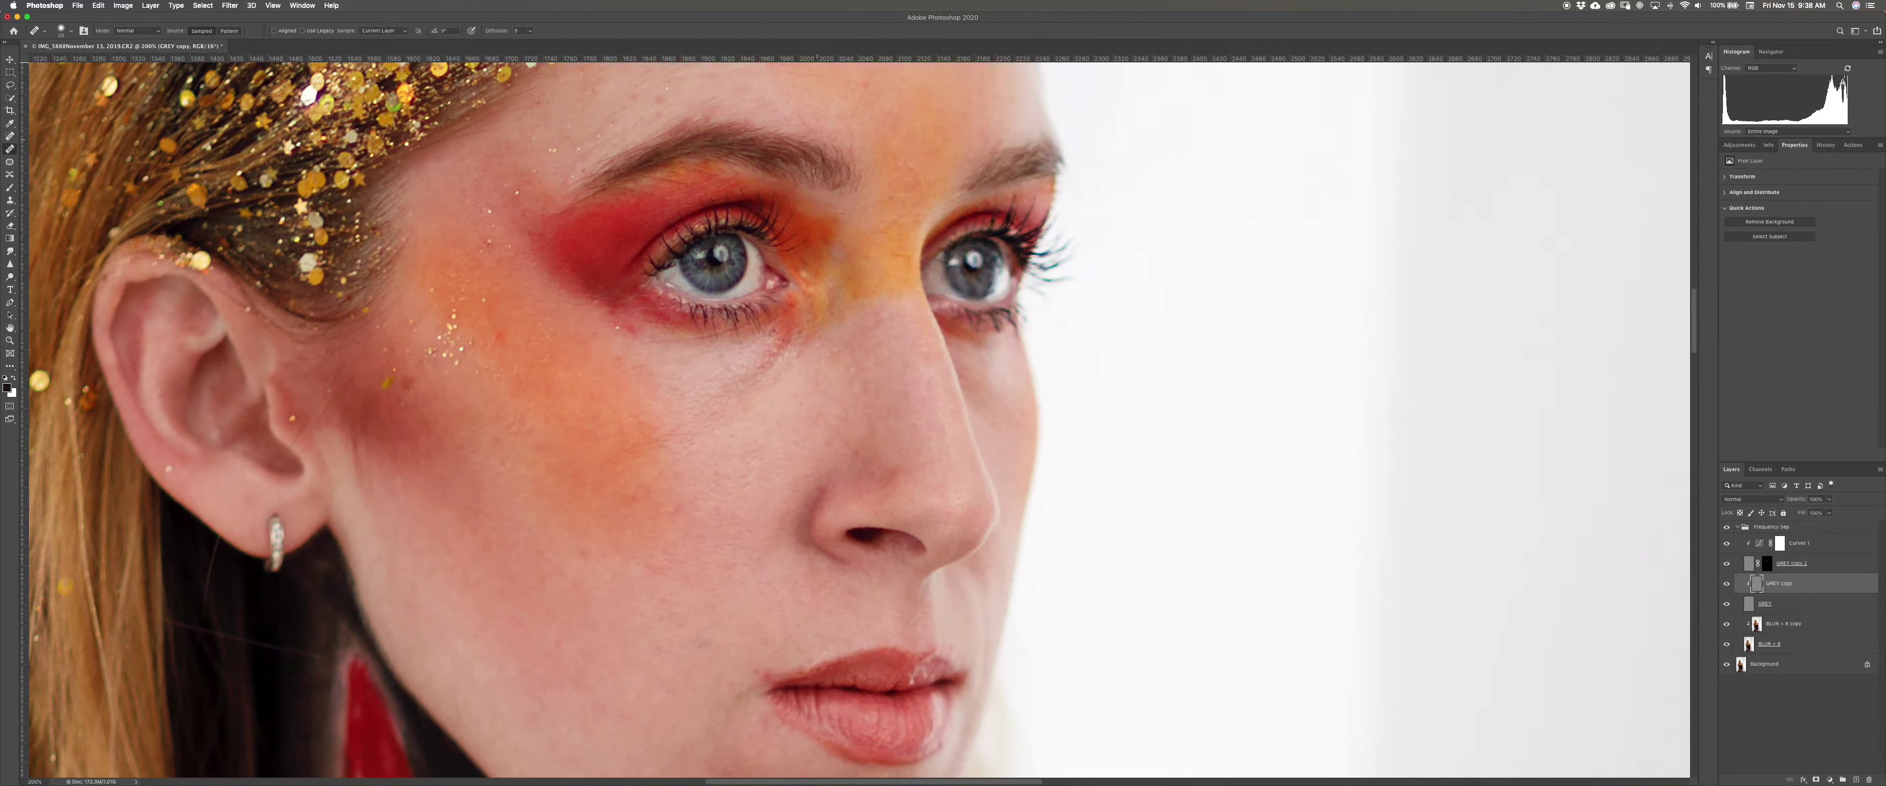
pyautogui.click(746, 429)
pyautogui.click(744, 463)
pyautogui.click(630, 329)
pyautogui.moveTo(617, 435); pyautogui.dragTo(583, 456)
pyautogui.click(529, 240)
pyautogui.moveTo(530, 243); pyautogui.dragTo(530, 234)
pyautogui.click(576, 366)
# Heal the fine lines, stray glitter and spots on the forehead and between the eyebrows
pyautogui.moveTo(743, 150); pyautogui.dragTo(632, 470)
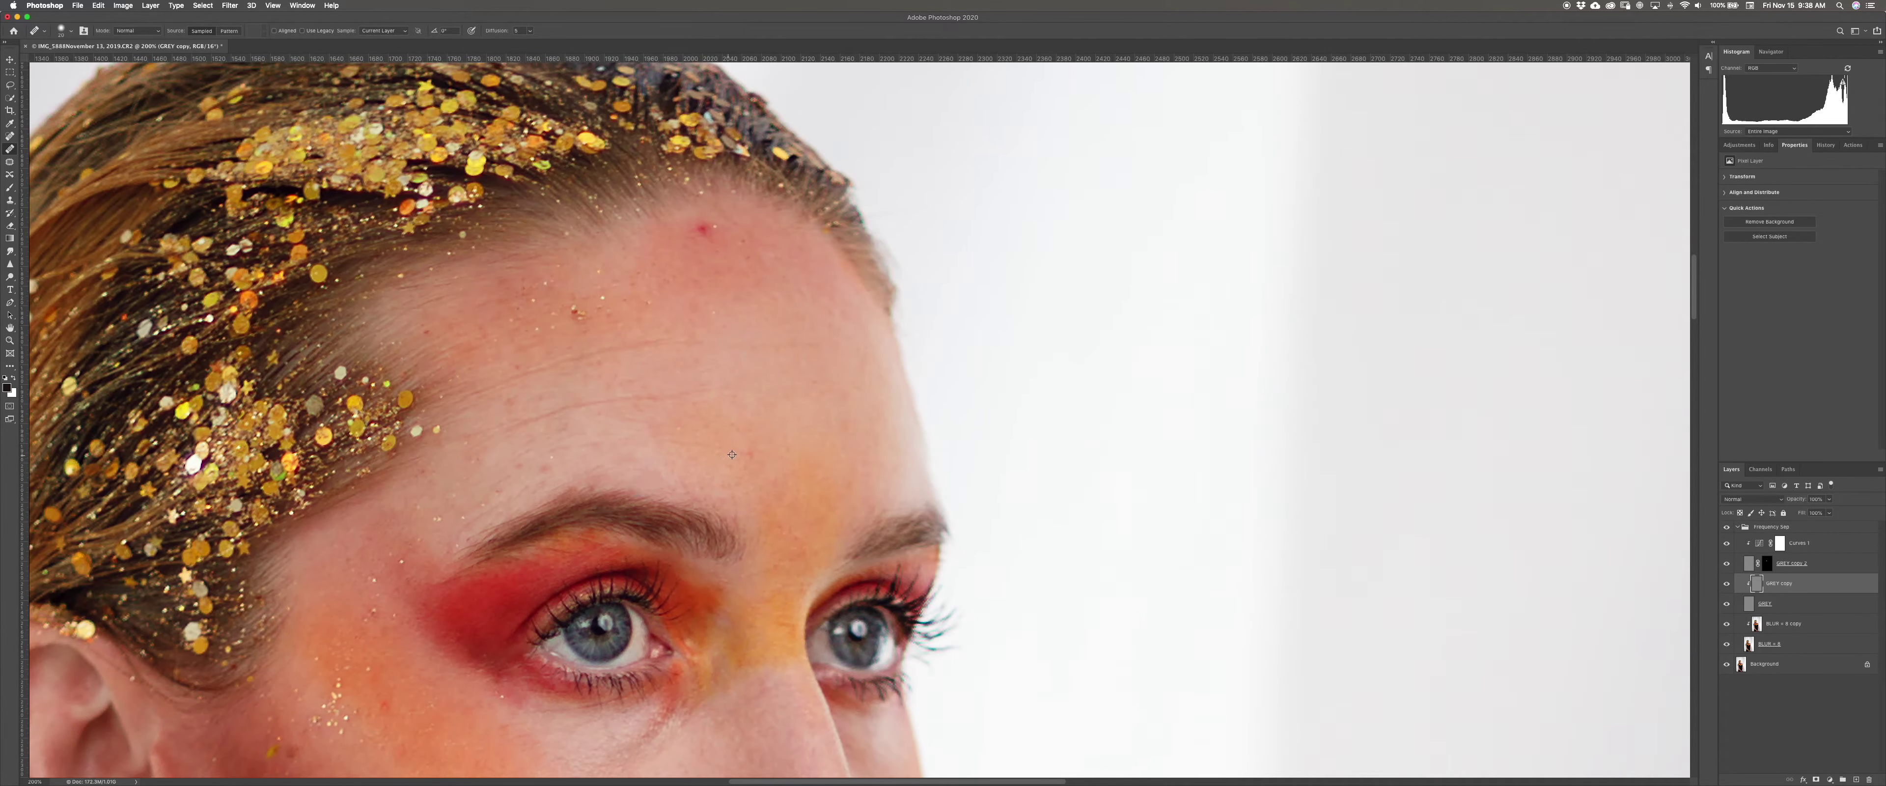
pyautogui.click(751, 456)
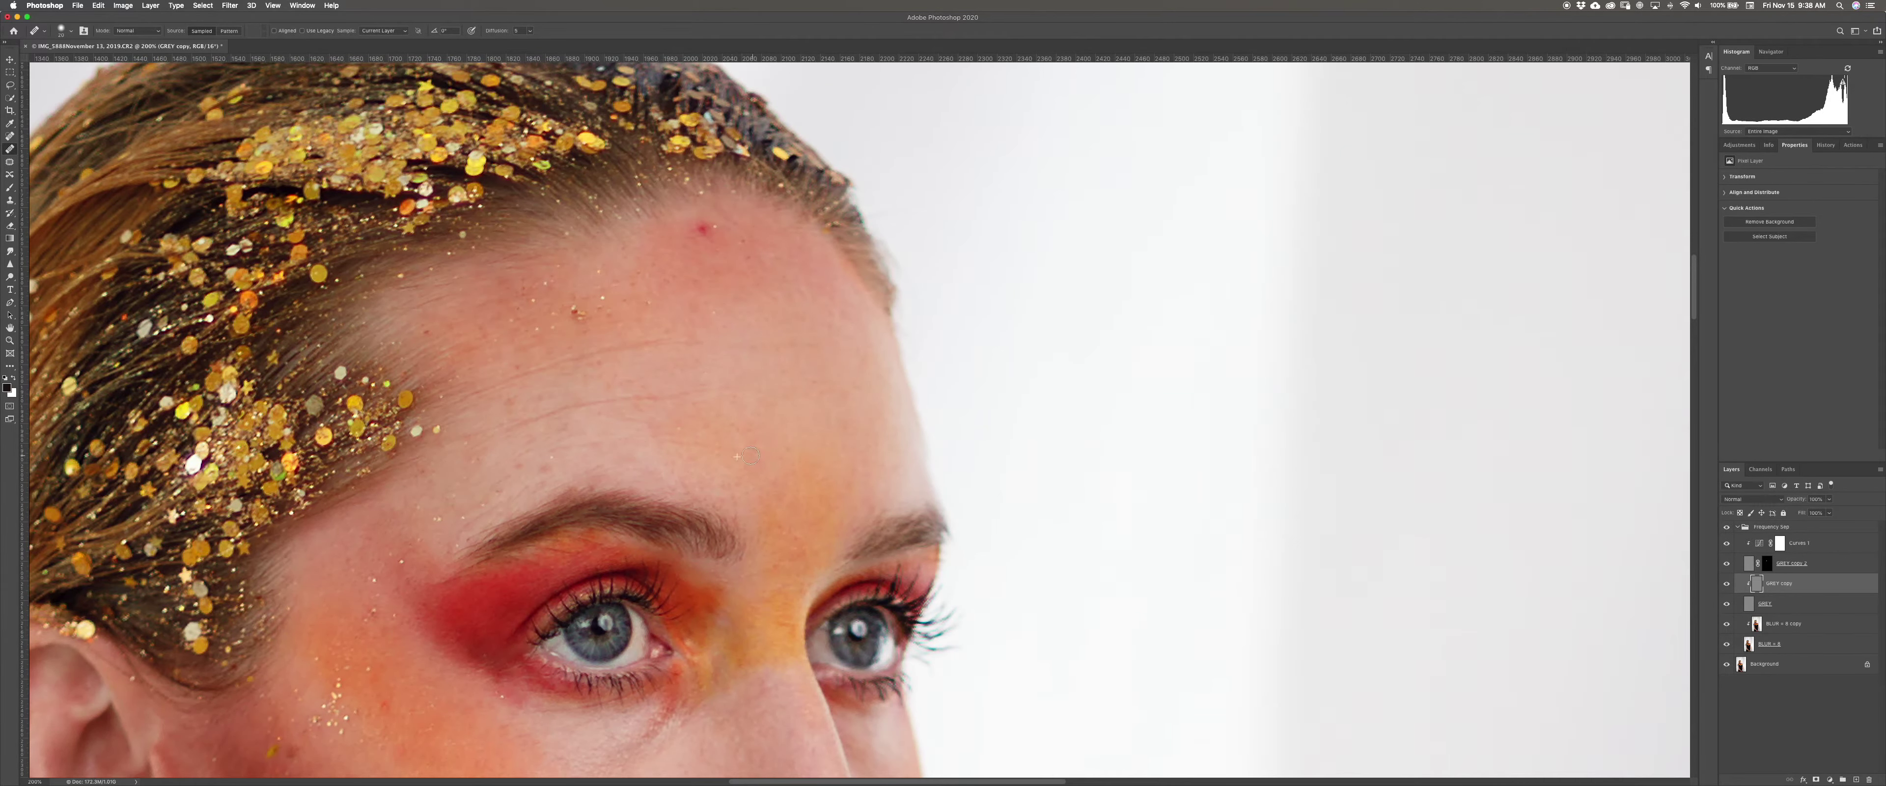
pyautogui.keyDown('alt'); pyautogui.click(582, 408); pyautogui.keyUp('alt')
pyautogui.moveTo(528, 416); pyautogui.dragTo(637, 401)
pyautogui.moveTo(813, 386); pyautogui.dragTo(817, 382)
pyautogui.moveTo(782, 559); pyautogui.dragTo(775, 564)
pyautogui.click(573, 311)
# Heal the last small specks in the orange makeup on the cheek
pyautogui.moveTo(660, 445); pyautogui.dragTo(718, 333)
pyautogui.scroll(-10, 717, 334)
pyautogui.press('super+r')
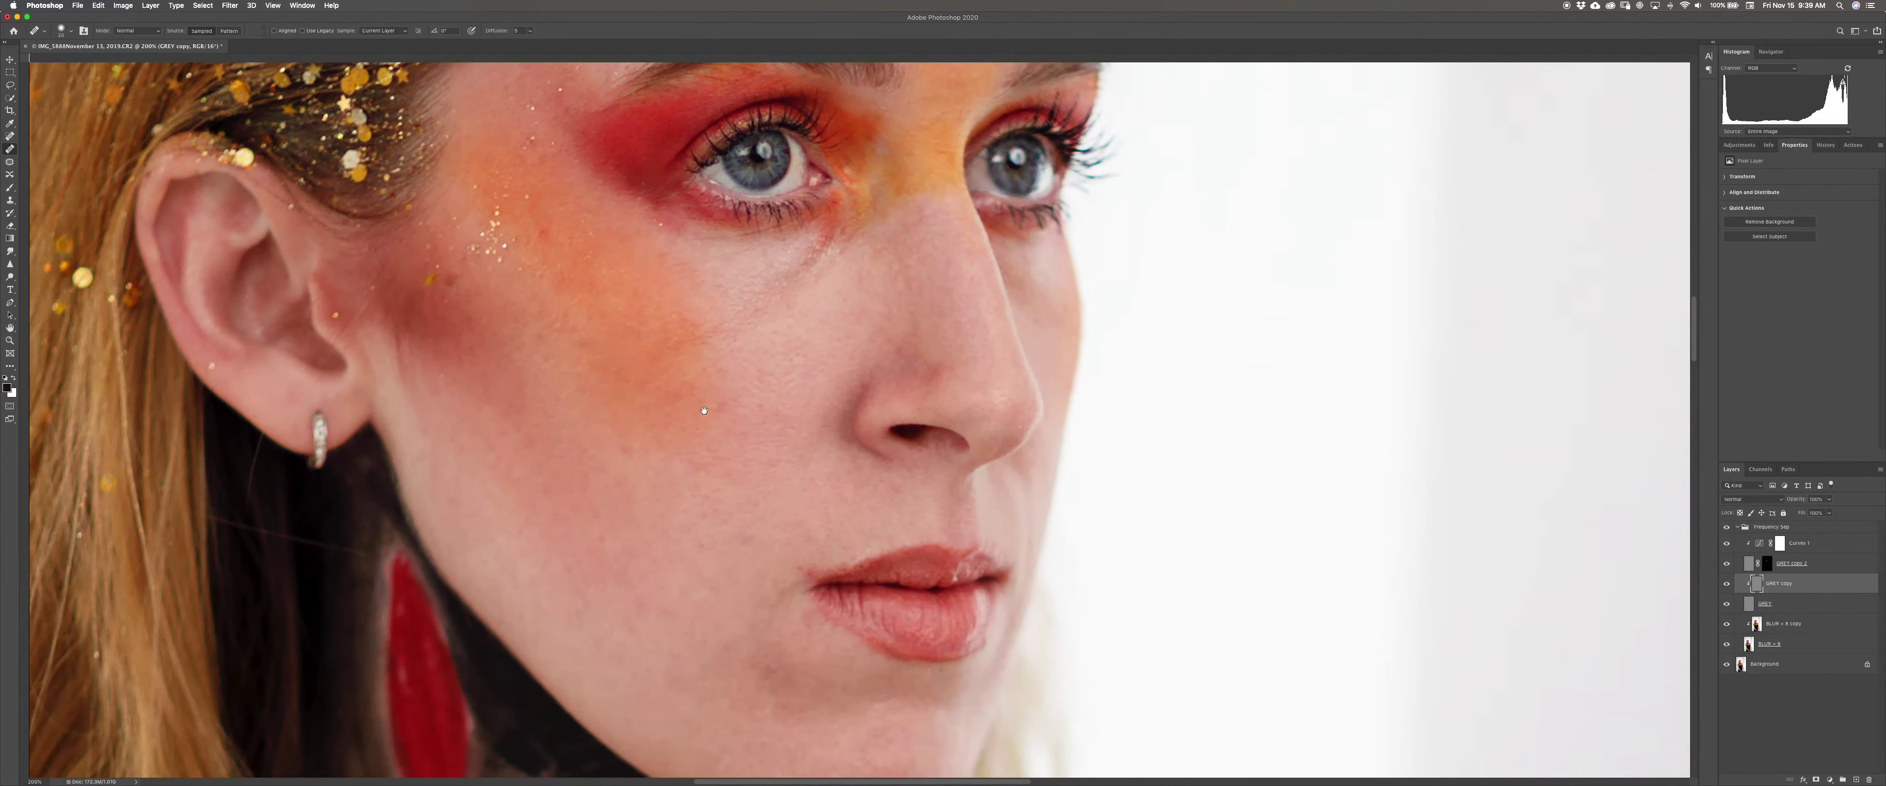
pyautogui.click(579, 322)
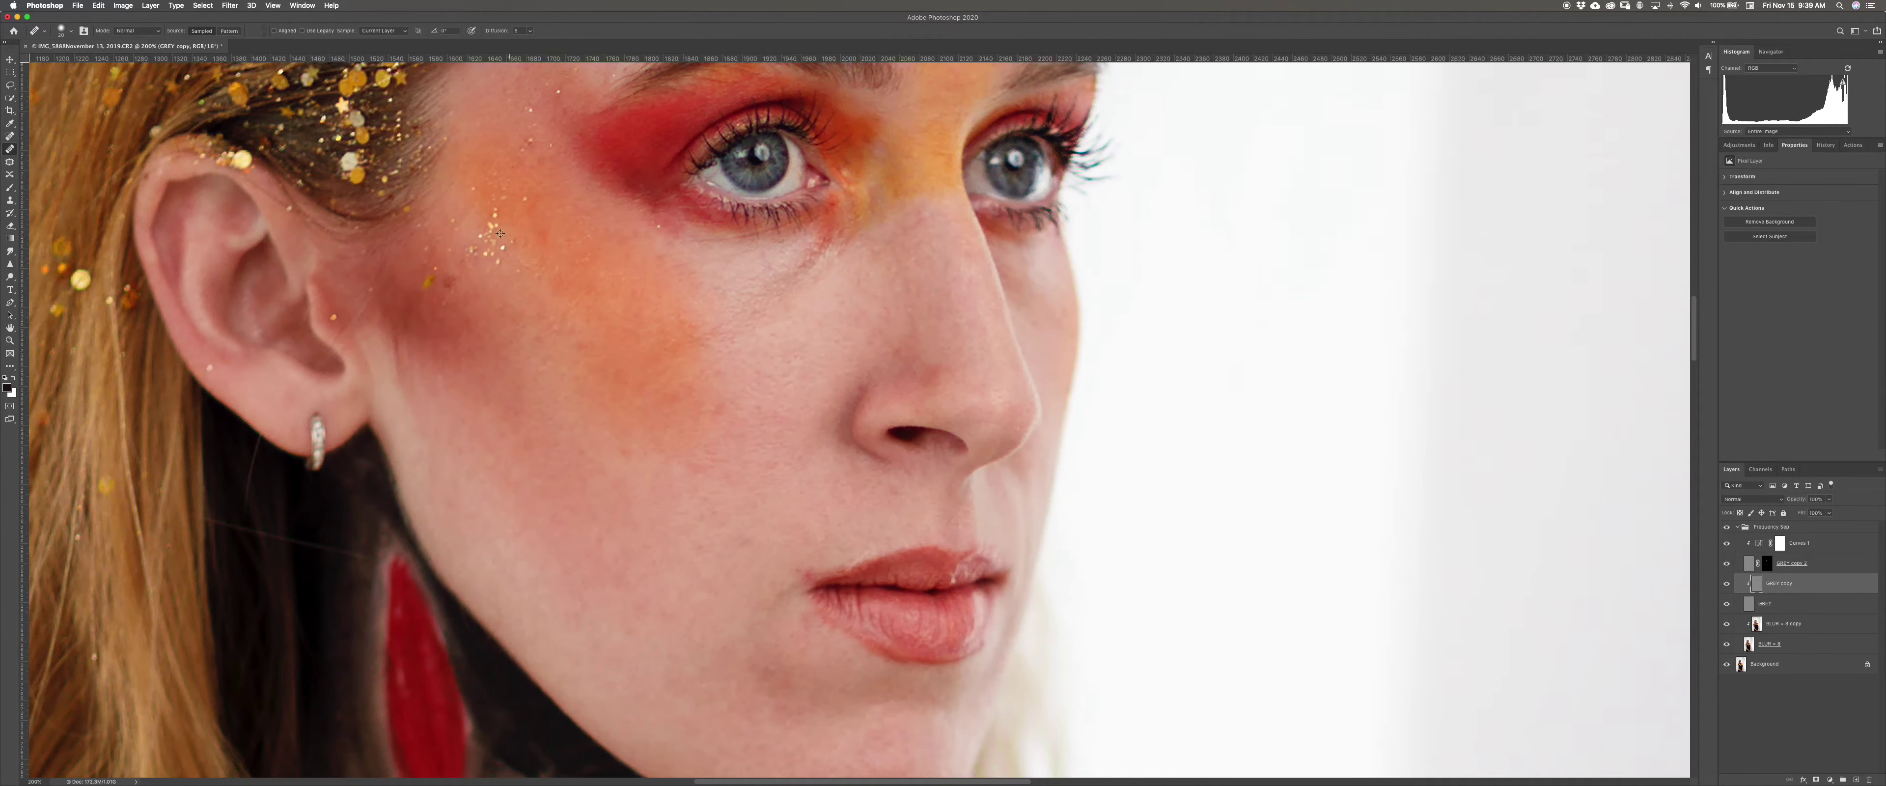
pyautogui.click(534, 231)
# Heal the marks above the upper lip, along the jaw and at the corner of the mouth
pyautogui.moveTo(677, 603); pyautogui.dragTo(646, 474)
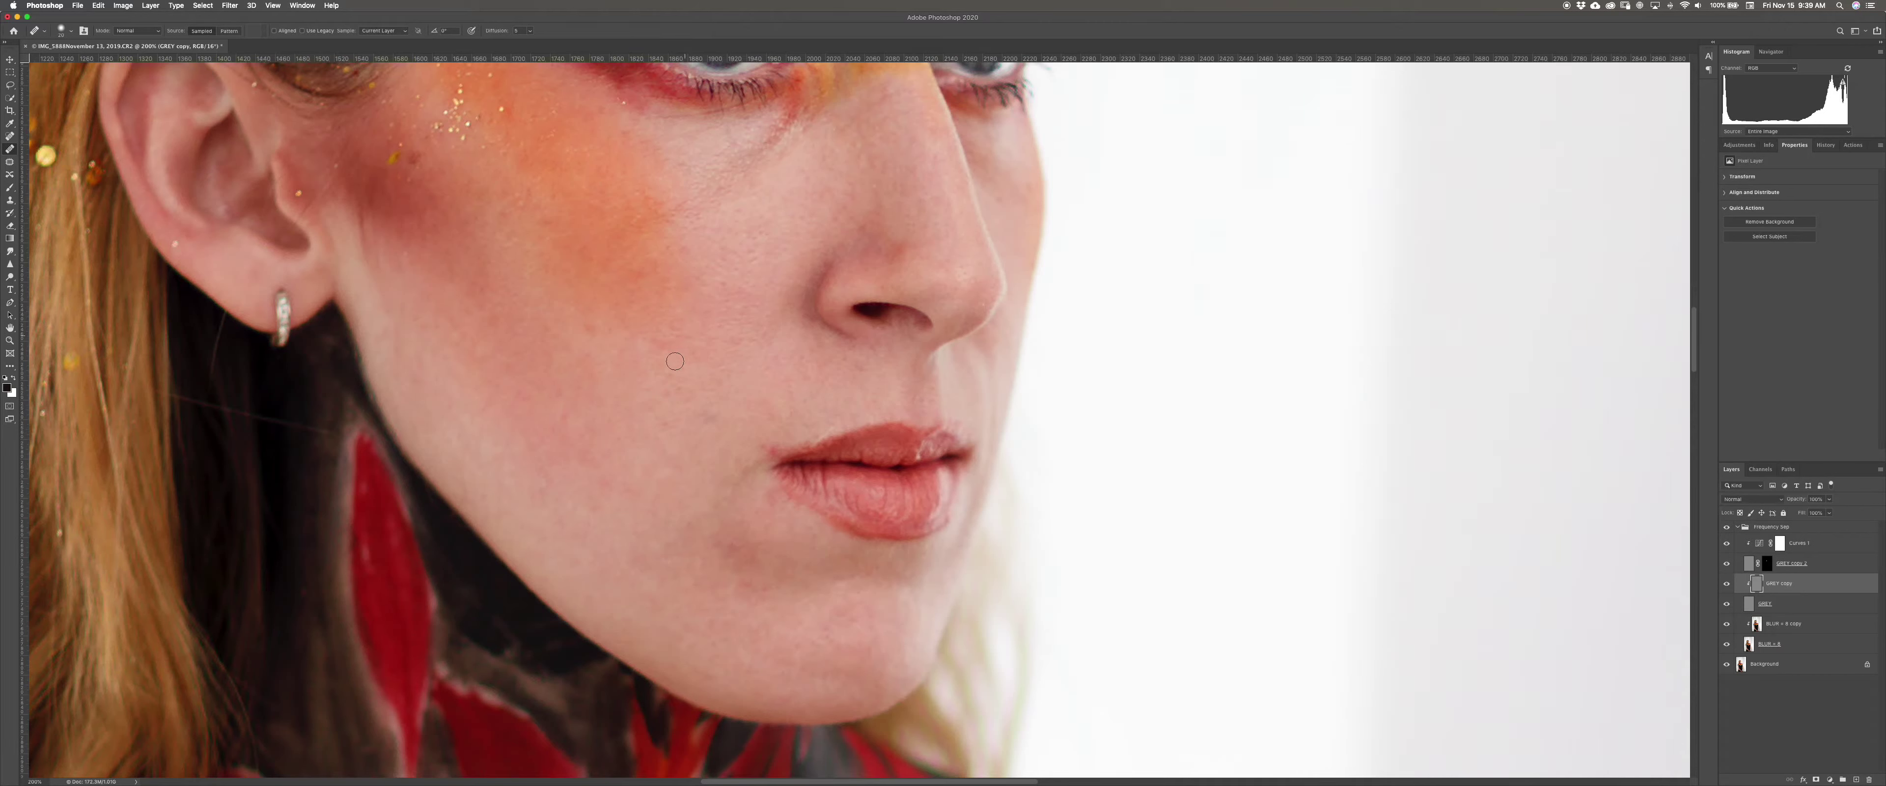
pyautogui.keyDown('alt'); pyautogui.click(875, 287); pyautogui.keyUp('alt')
pyautogui.click(815, 380)
pyautogui.keyDown('alt'); pyautogui.click(756, 385); pyautogui.keyUp('alt')
pyautogui.click(501, 553)
pyautogui.click(552, 522)
pyautogui.keyDown('alt'); pyautogui.click(743, 451); pyautogui.keyUp('alt')
pyautogui.click(762, 455)
pyautogui.click(776, 439)
pyautogui.click(769, 448)
# On the clipped blur copy, smooth the cheek tones with small gradients in skin and makeup colours sampled nearby
pyautogui.click(1757, 625)
pyautogui.press('g')
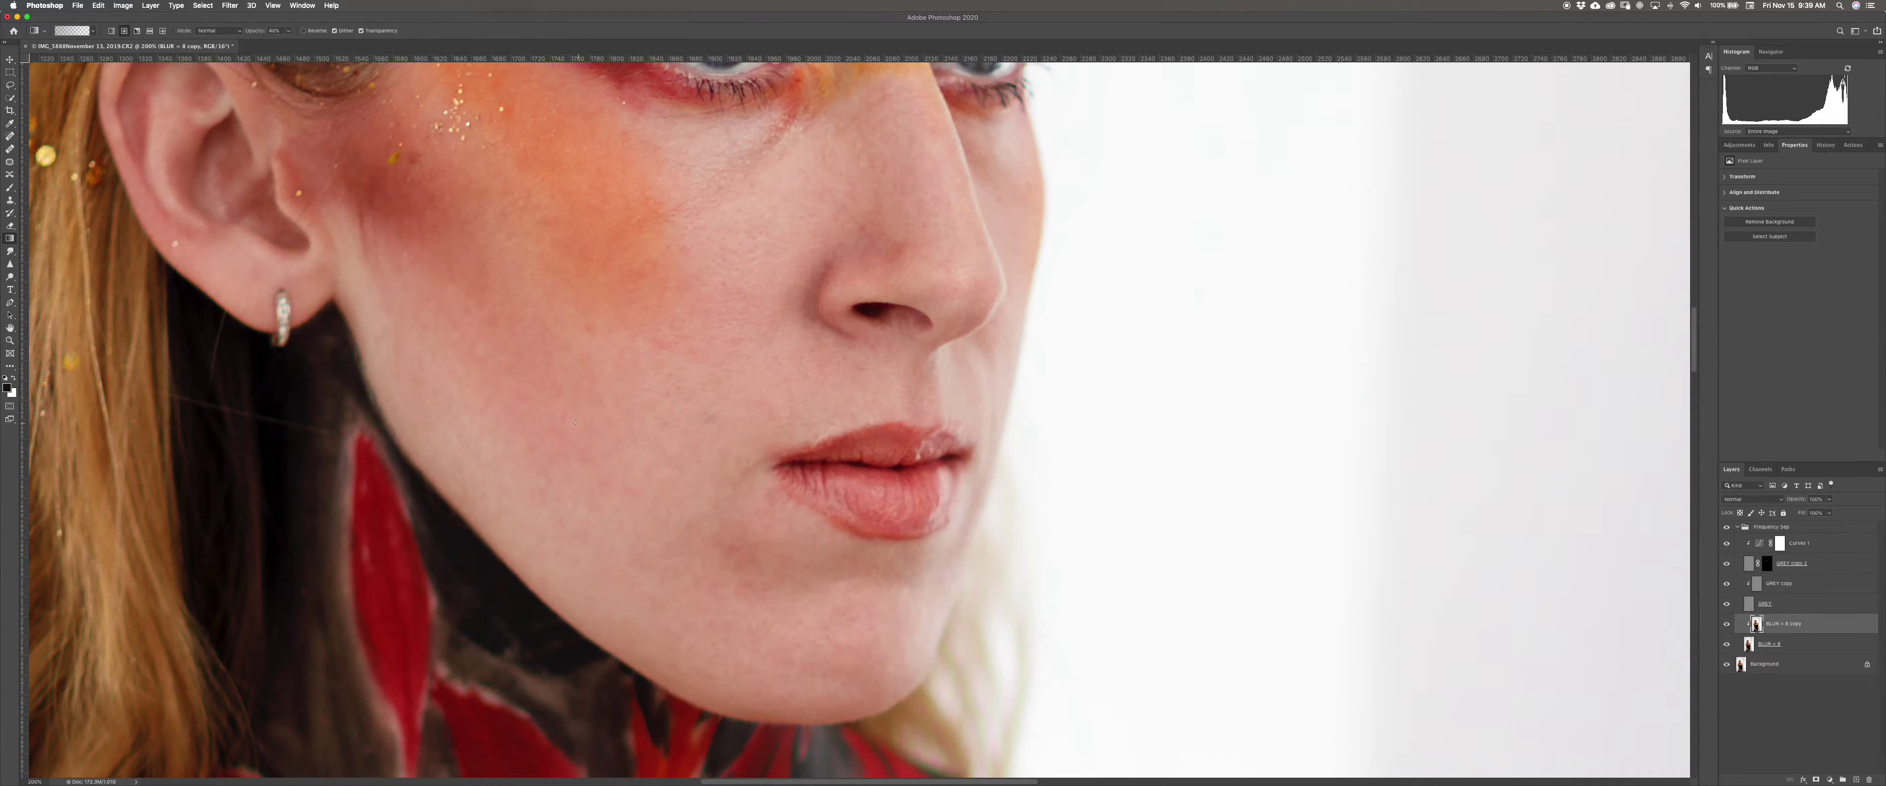
pyautogui.keyDown('alt'); pyautogui.click(555, 435); pyautogui.keyUp('alt')
pyautogui.keyDown('alt'); pyautogui.click(582, 214); pyautogui.keyUp('alt')
pyautogui.keyDown('alt'); pyautogui.click(650, 250); pyautogui.keyUp('alt')
pyautogui.keyDown('alt'); pyautogui.click(732, 224); pyautogui.keyUp('alt')
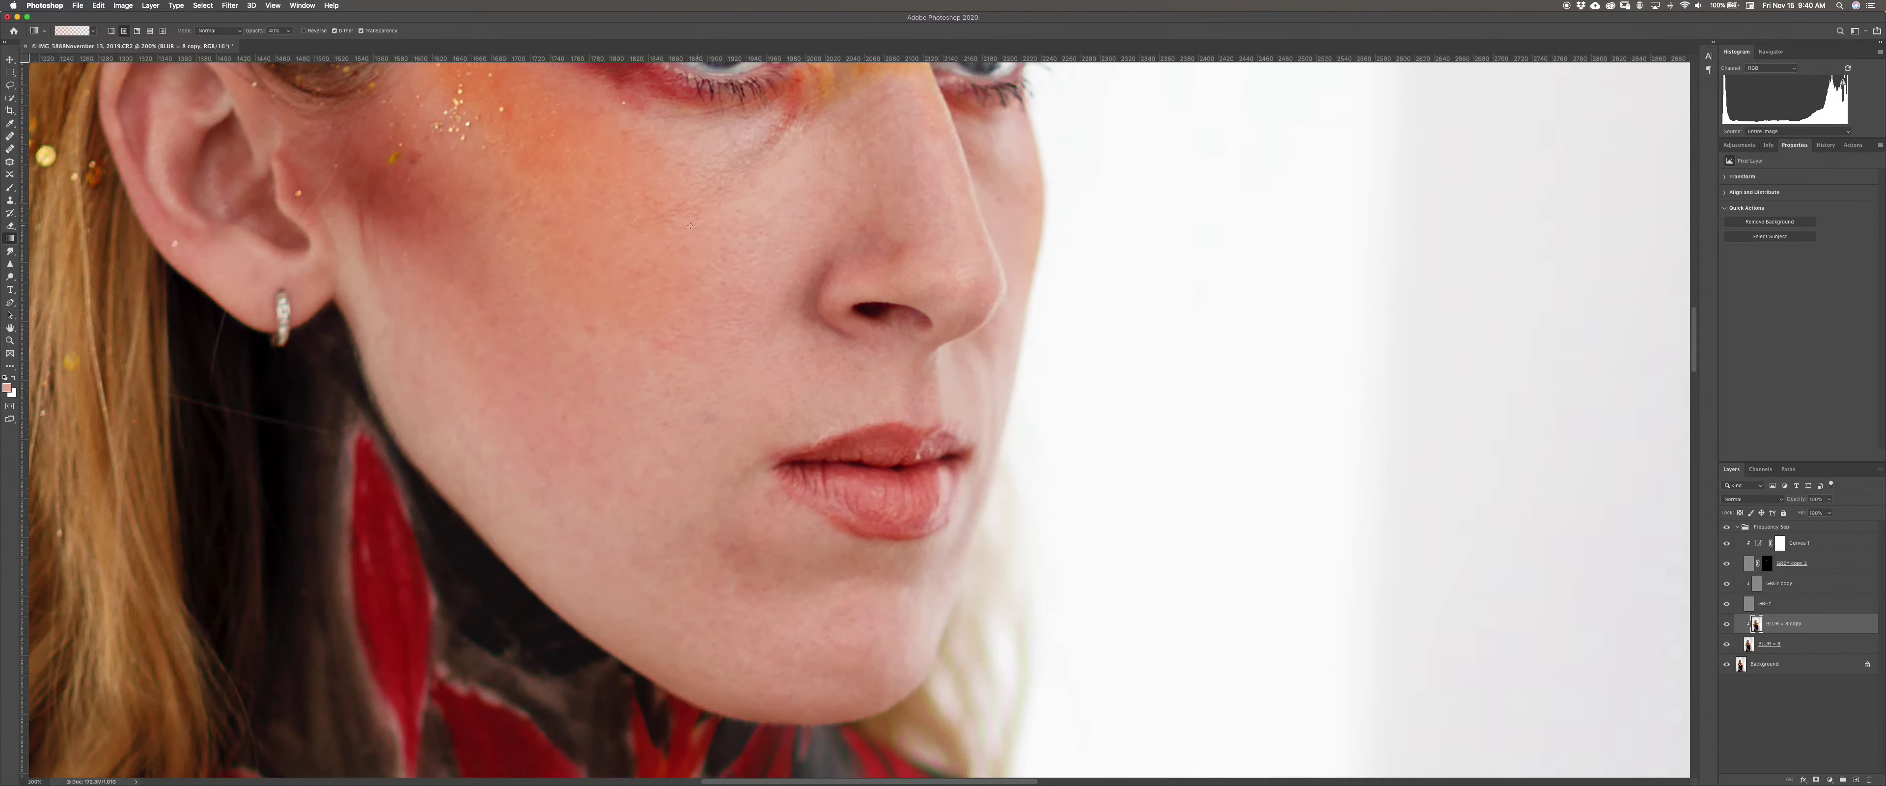
# Blend the tones of the cheeks, nose and under-eye areas with further gradients in locally sampled colours
pyautogui.press('super+minus')
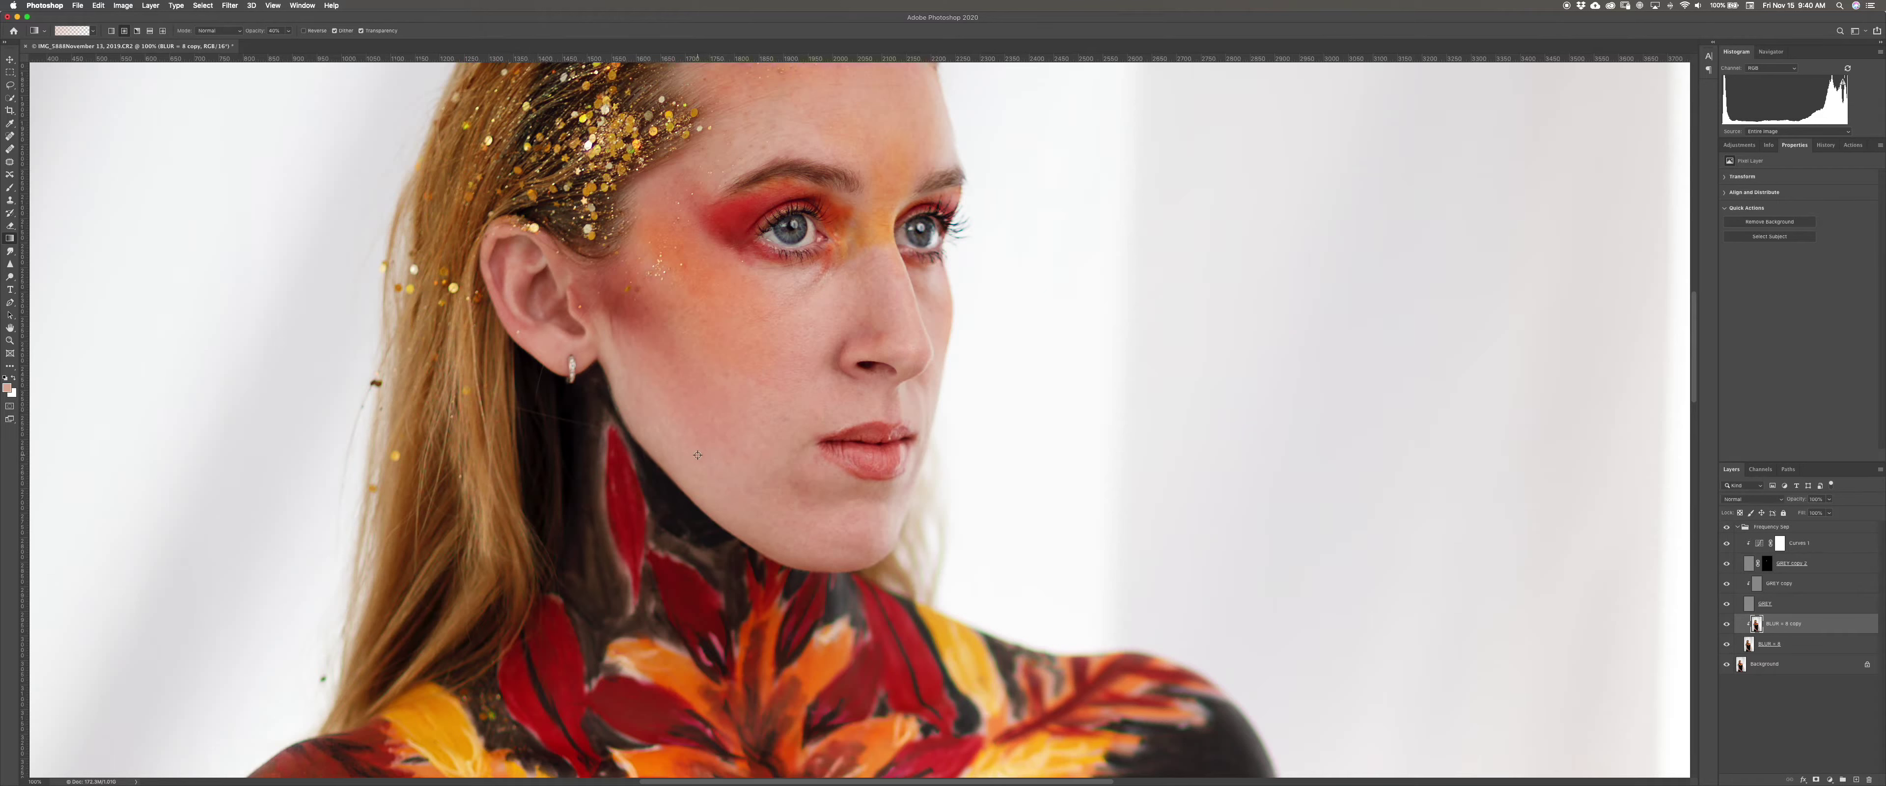
pyautogui.keyDown('alt'); pyautogui.click(665, 357); pyautogui.keyUp('alt')
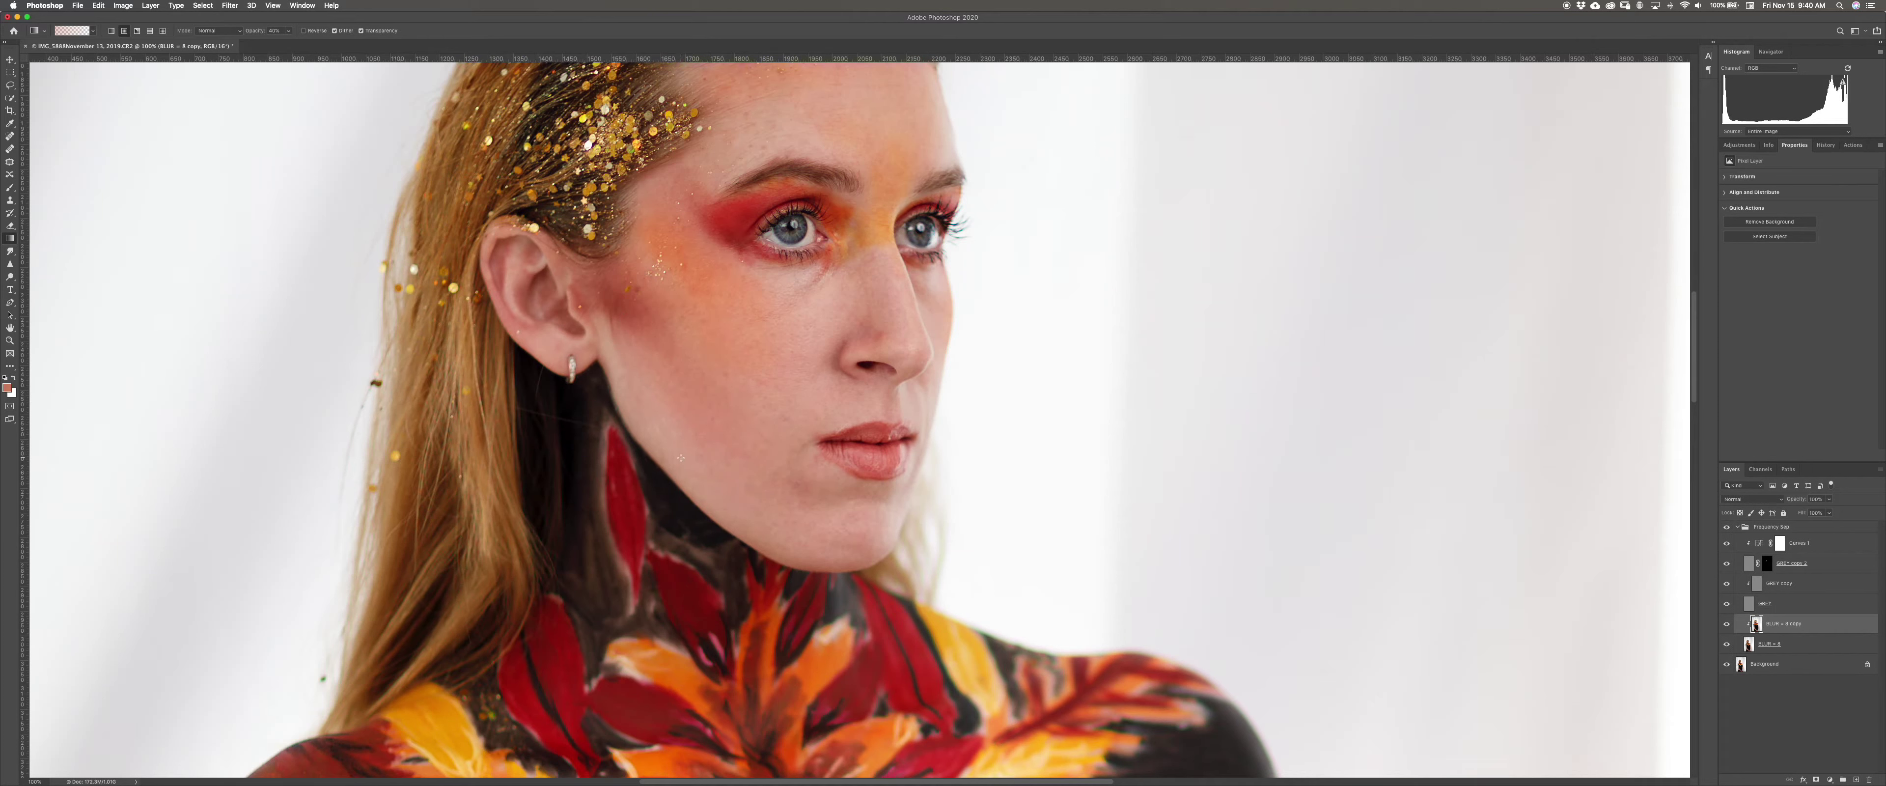
pyautogui.keyDown('alt'); pyautogui.click(740, 319); pyautogui.keyUp('alt')
pyautogui.keyDown('alt'); pyautogui.click(912, 345); pyautogui.keyUp('alt')
pyautogui.keyDown('alt'); pyautogui.click(825, 299); pyautogui.keyUp('alt')
pyautogui.keyDown('alt'); pyautogui.click(779, 282); pyautogui.keyUp('alt')
pyautogui.keyDown('alt'); pyautogui.click(923, 282); pyautogui.keyUp('alt')
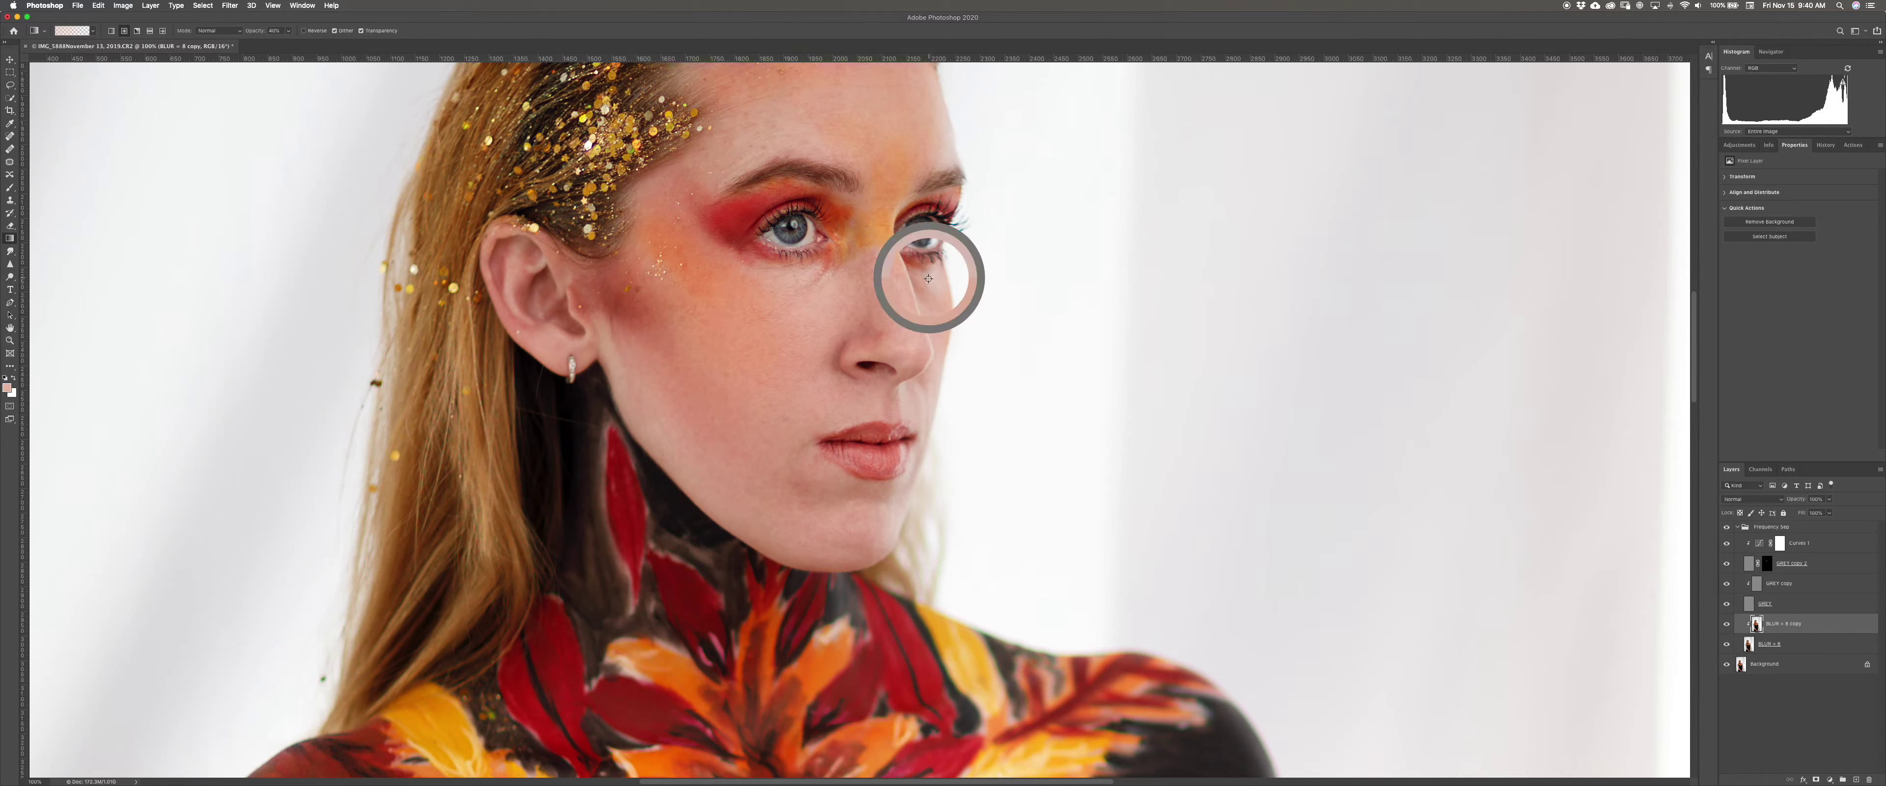
pyautogui.moveTo(922, 283); pyautogui.dragTo(924, 319)
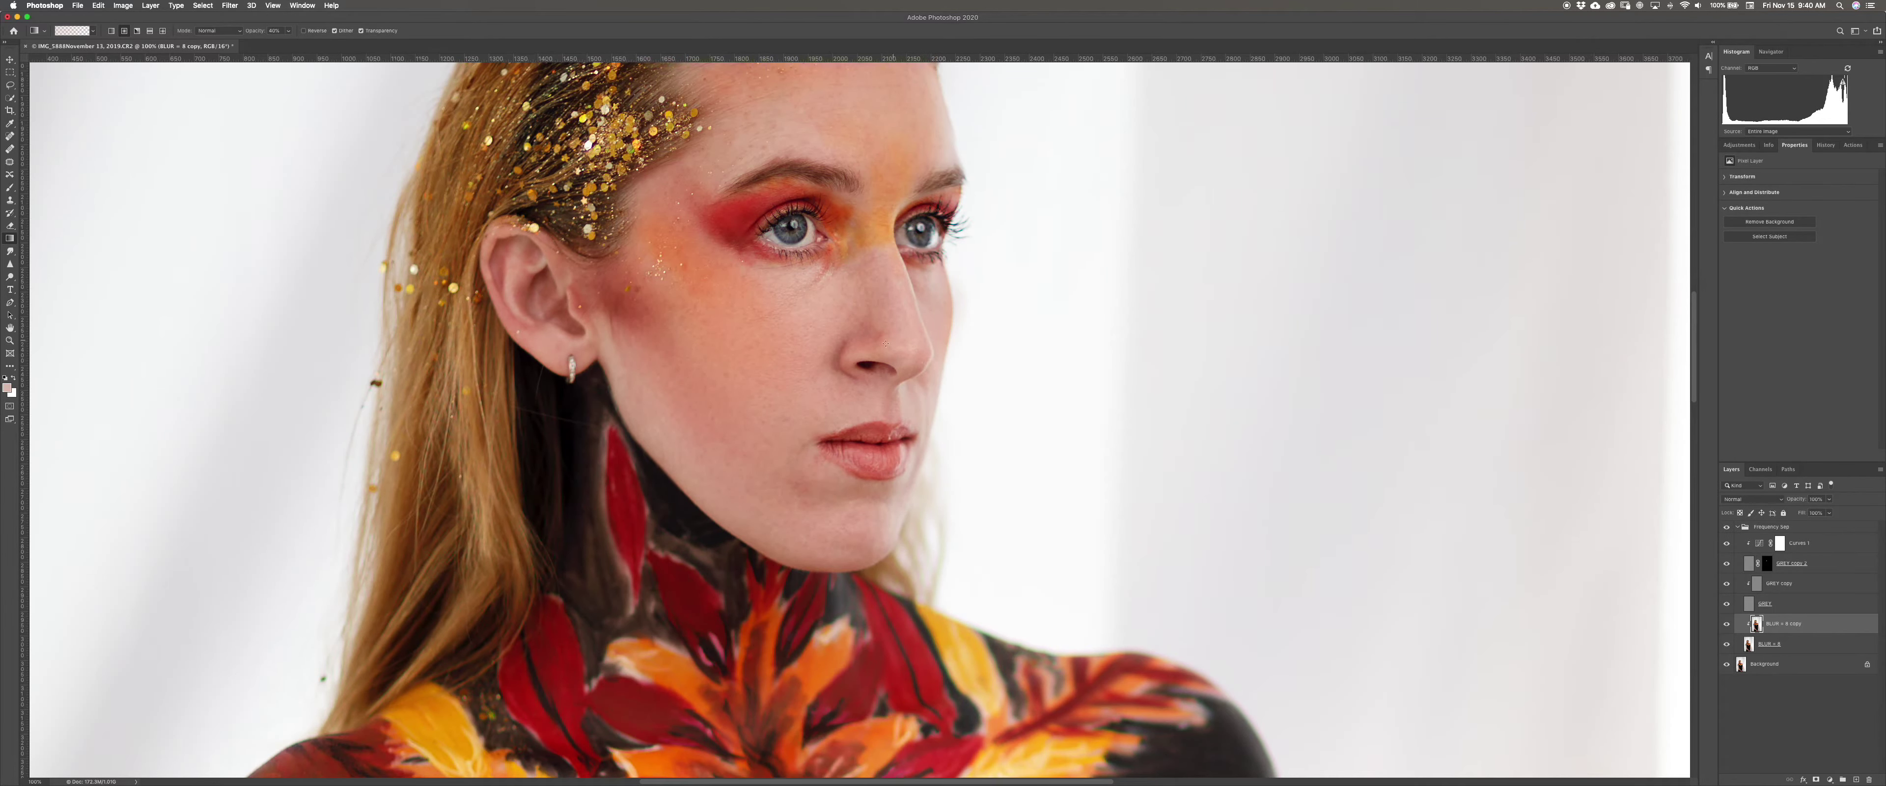
# Smooth the forehead and remaining facial tones on the blur copy layer with gradients in nearby sampled skin colours
pyautogui.moveTo(697, 272); pyautogui.dragTo(688, 395)
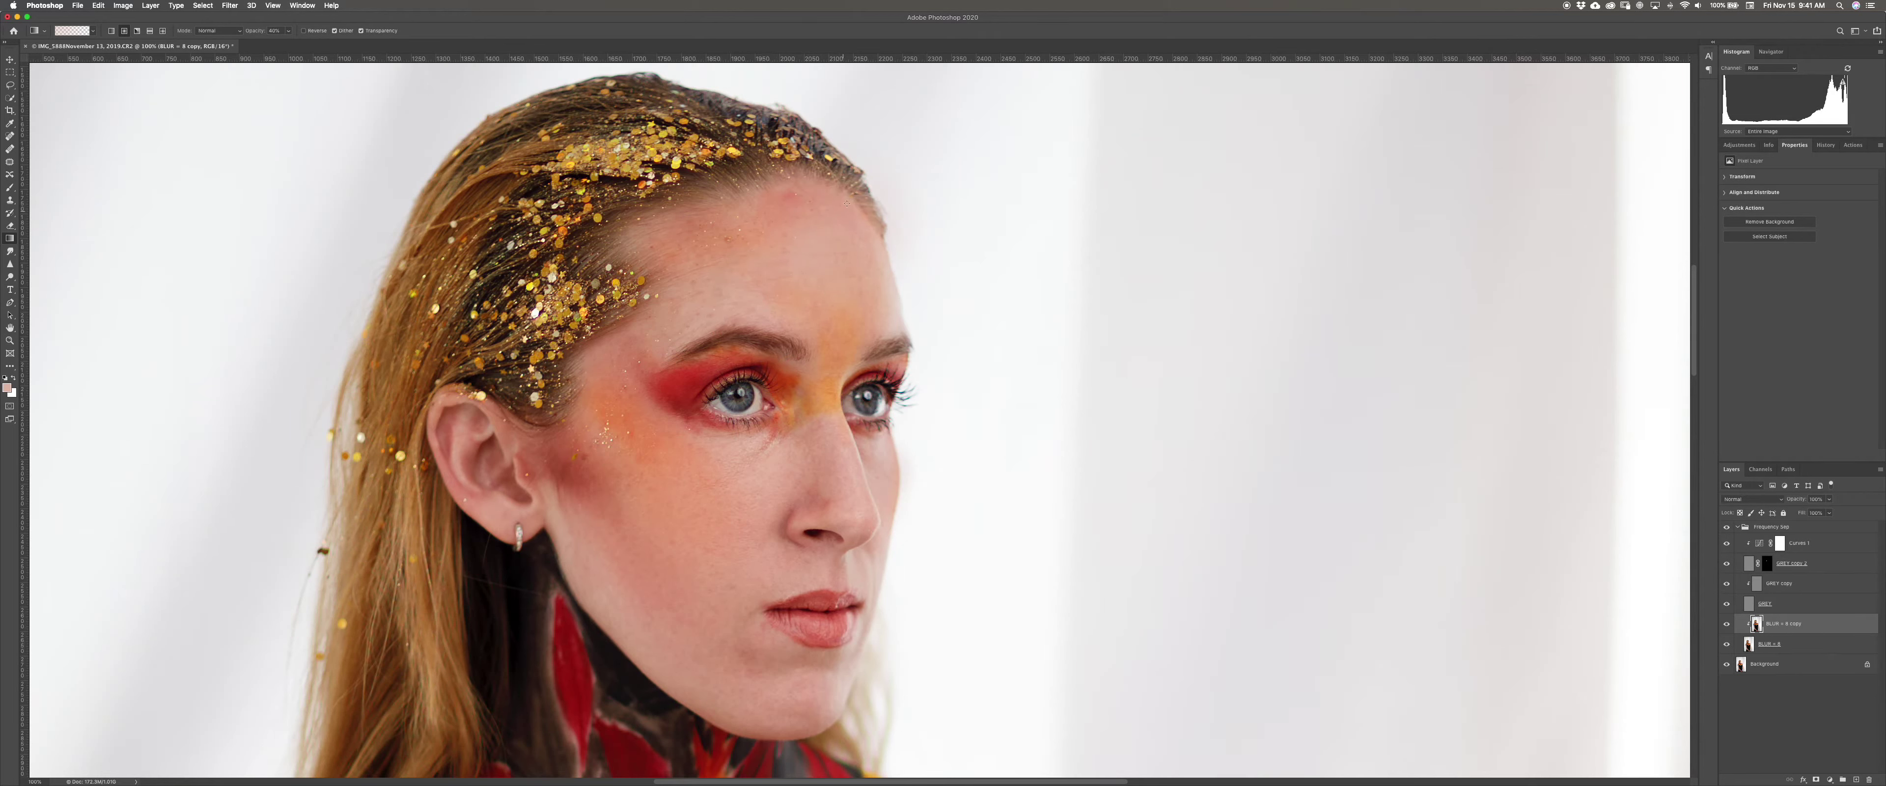
pyautogui.moveTo(780, 268)
pyautogui.mouseDown()
pyautogui.moveTo(762, 311)
pyautogui.moveTo(721, 249)
pyautogui.mouseUp()
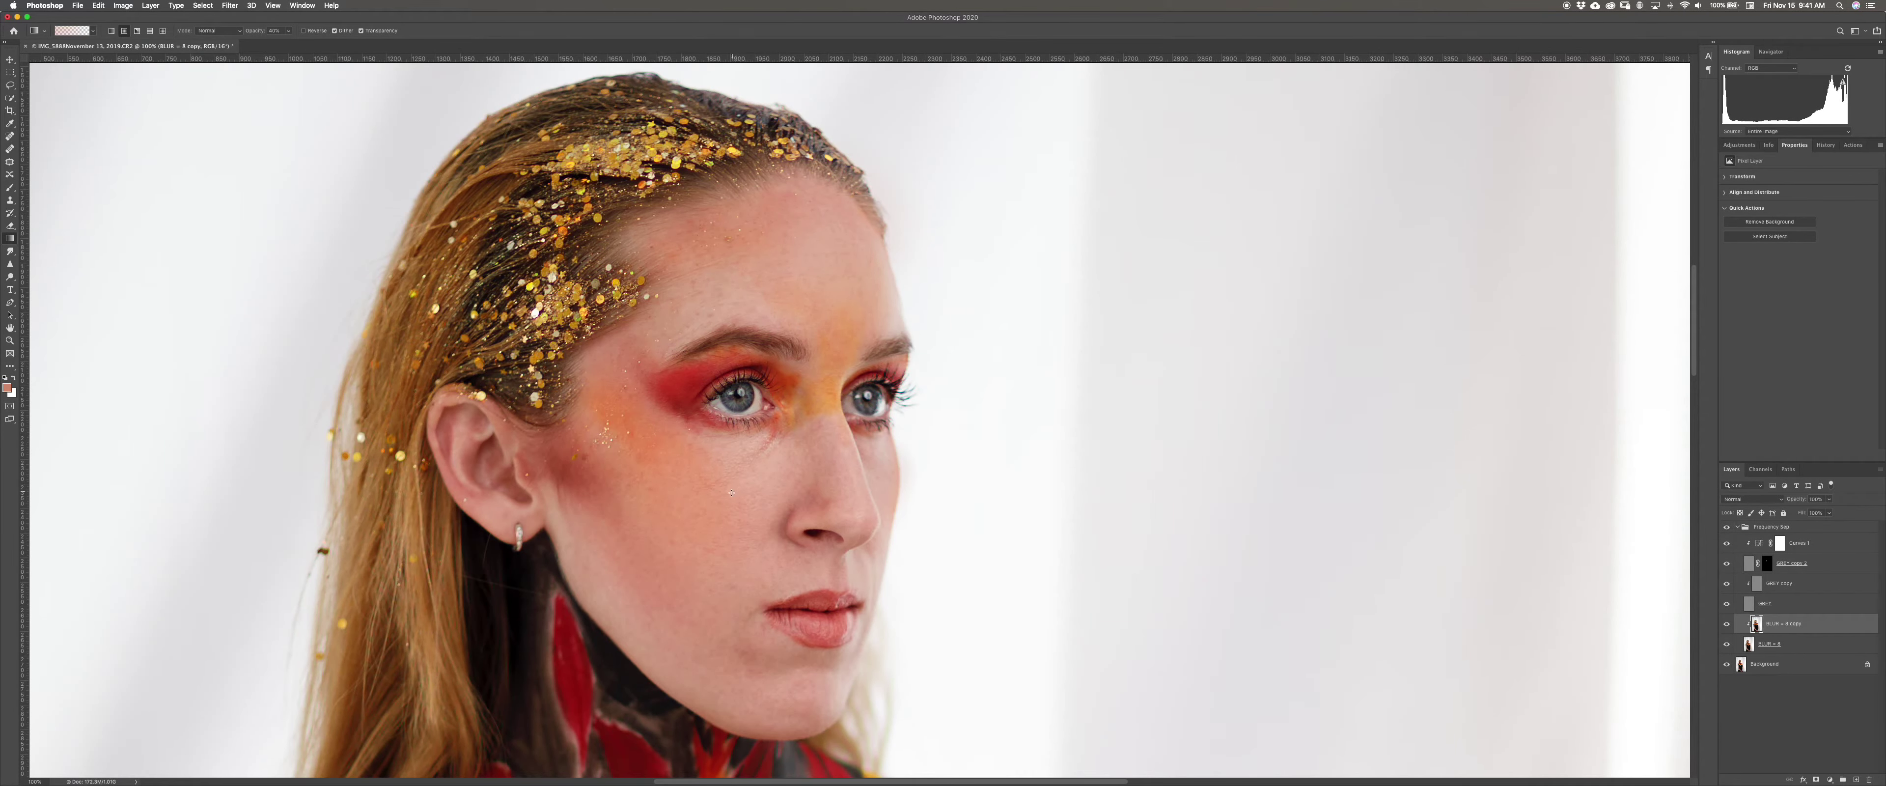
pyautogui.scroll(-5, 731, 507)
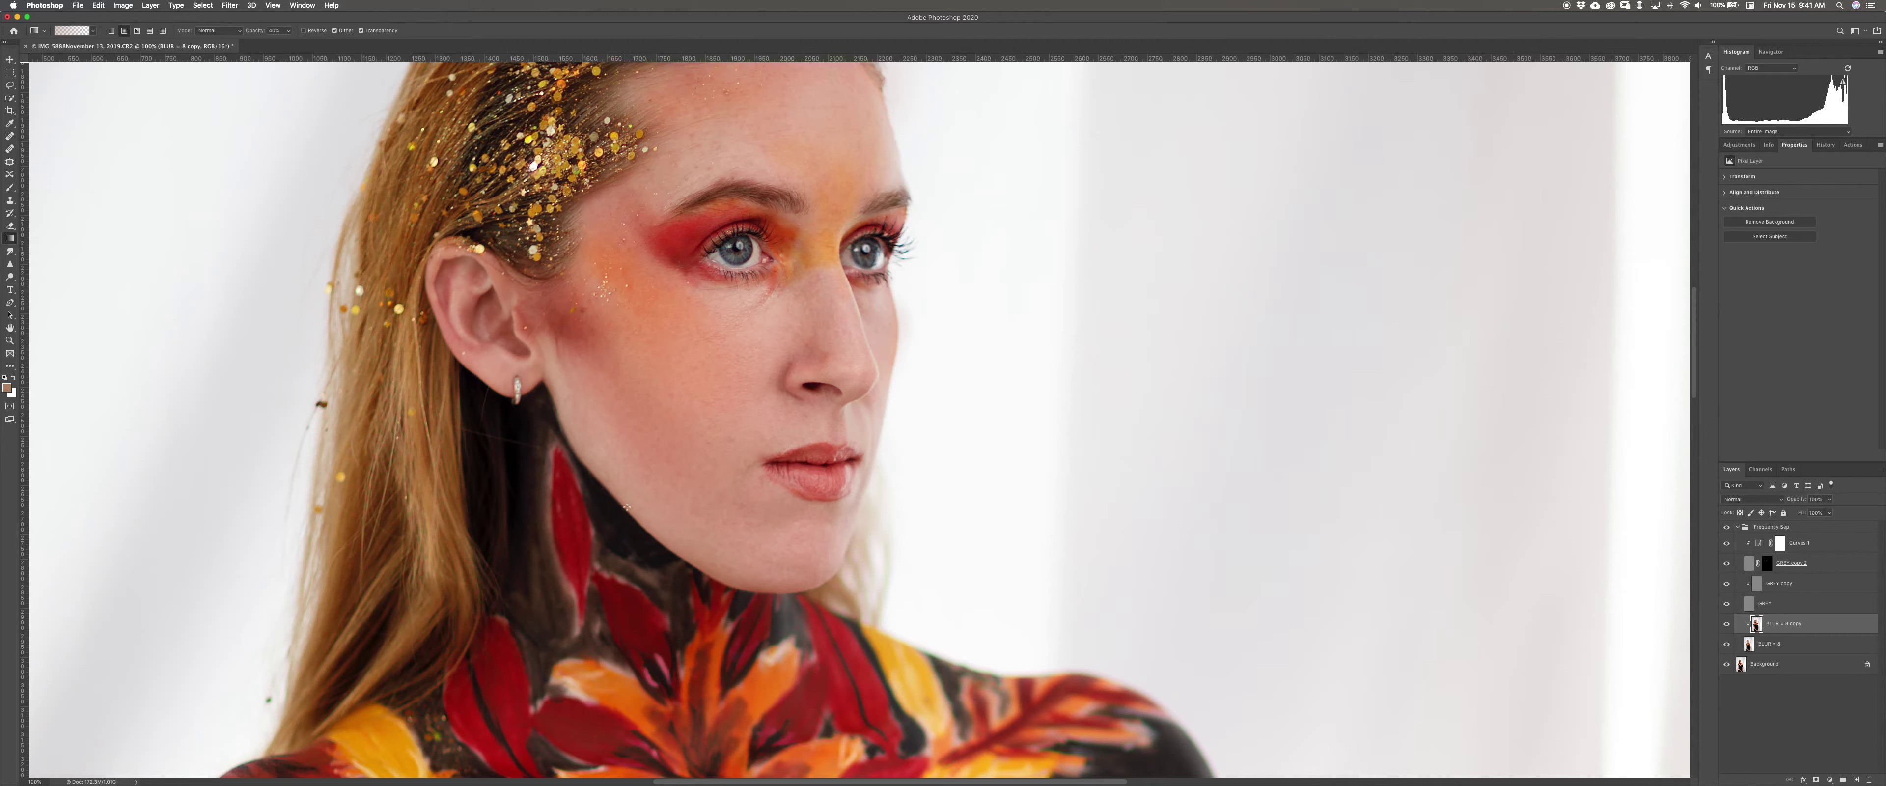
pyautogui.moveTo(683, 422); pyautogui.dragTo(607, 542)
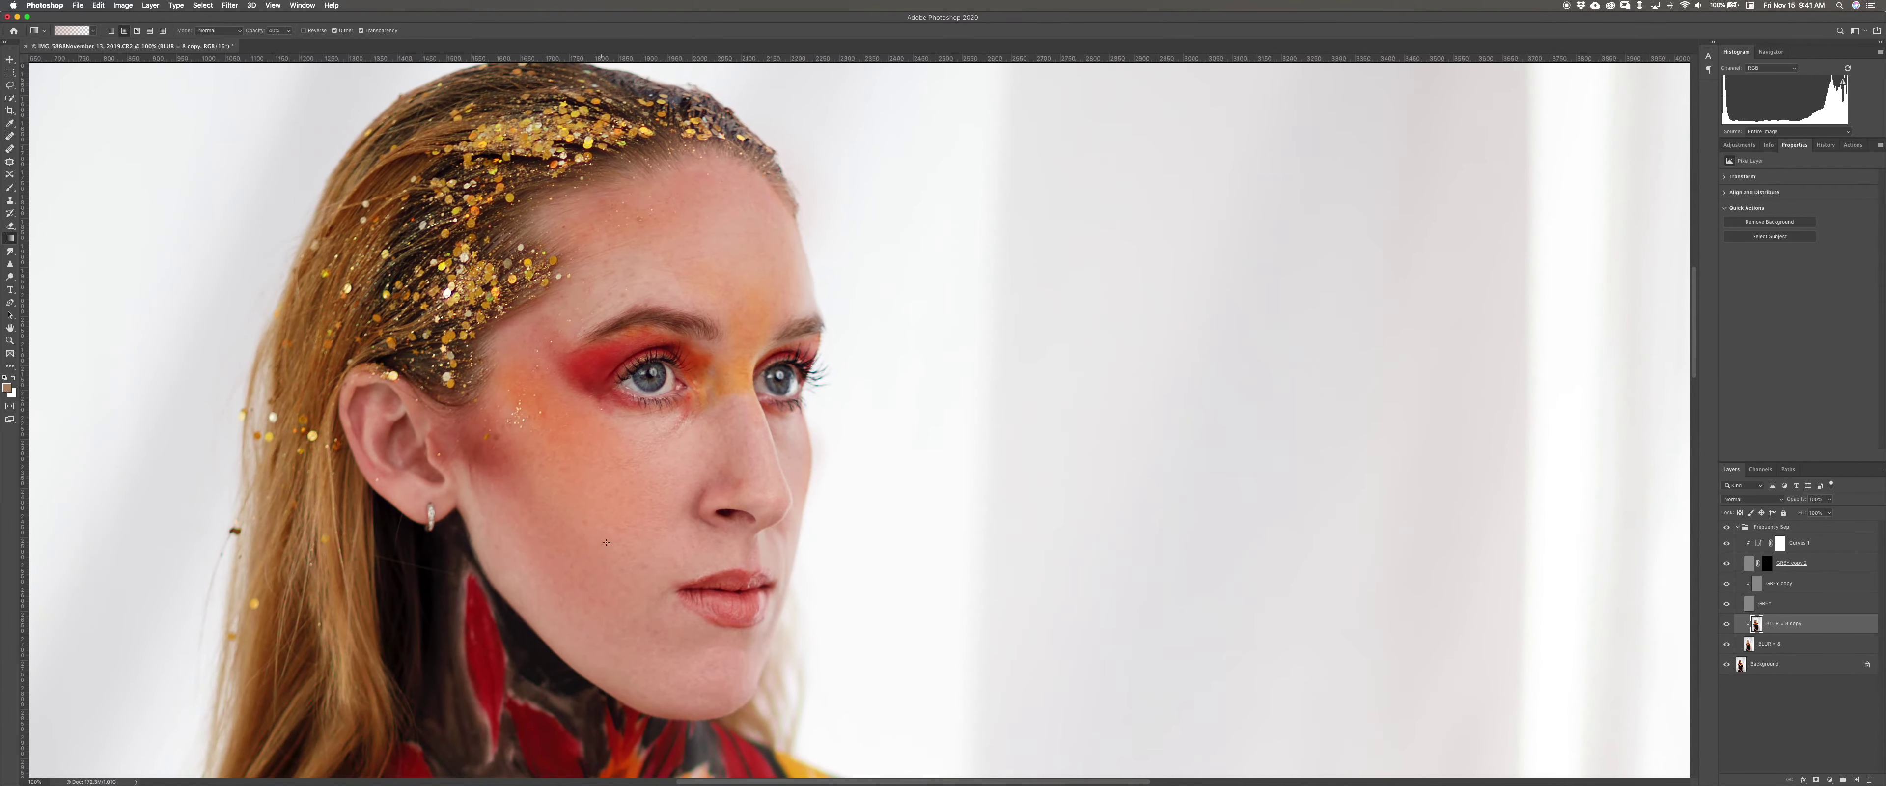
# Switch the blur copy layer off and on repeatedly to compare the skin tones before and after smoothing
pyautogui.press('super+comma')
pyautogui.press('super+comma')
pyautogui.press('super+comma')
pyautogui.press('super+comma')
pyautogui.press('super+comma')
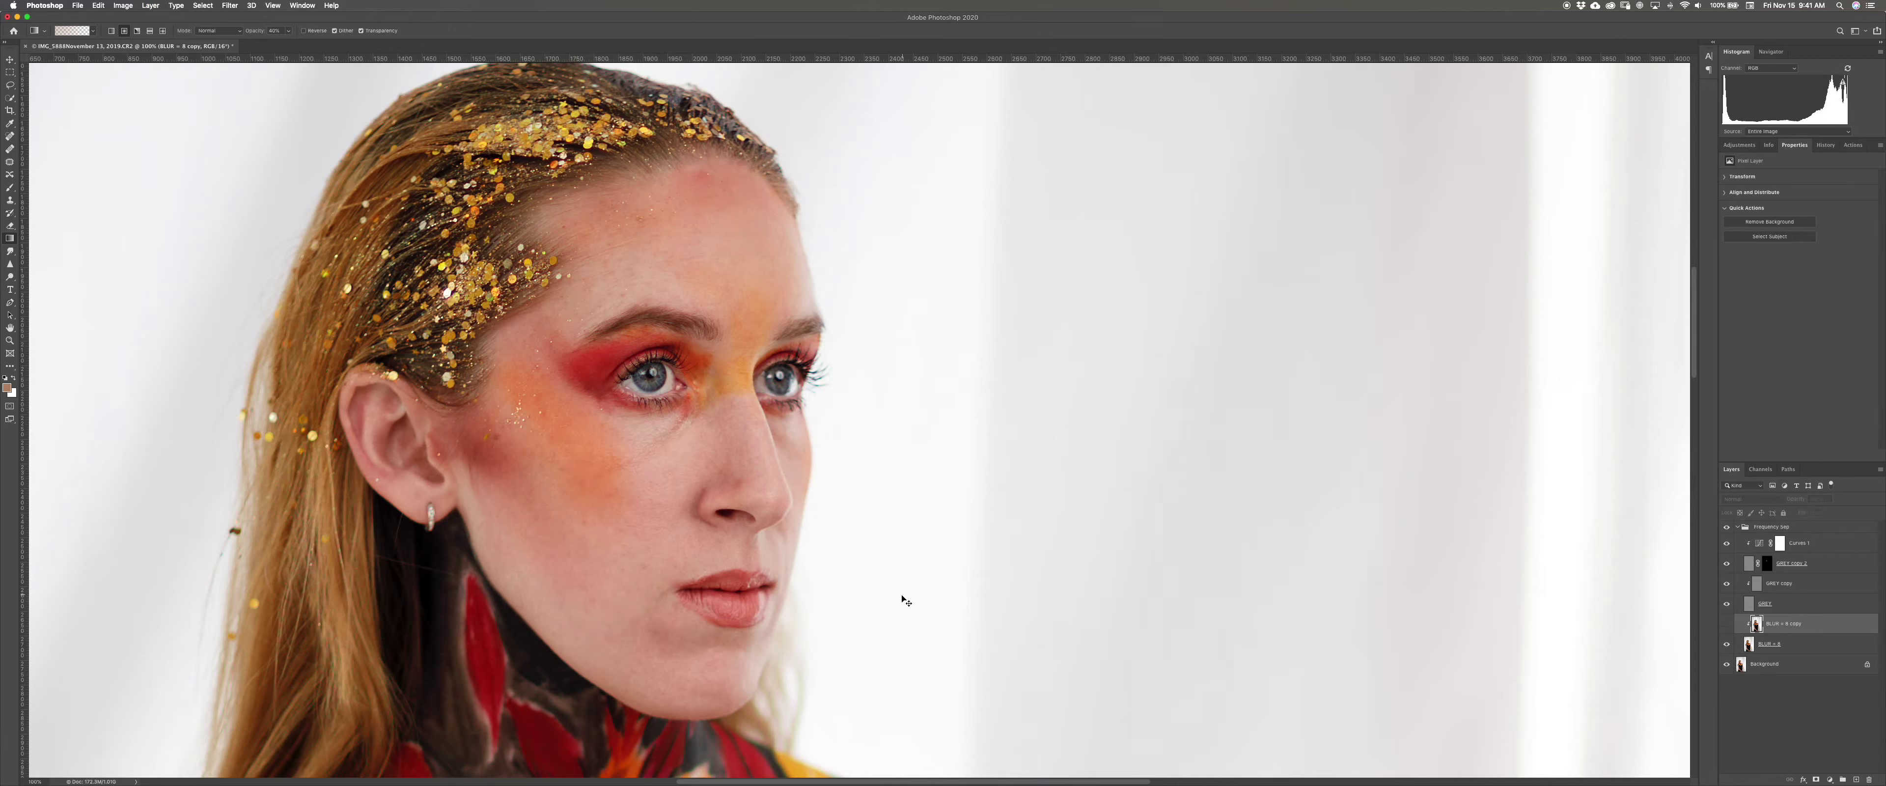
pyautogui.press('super+comma')
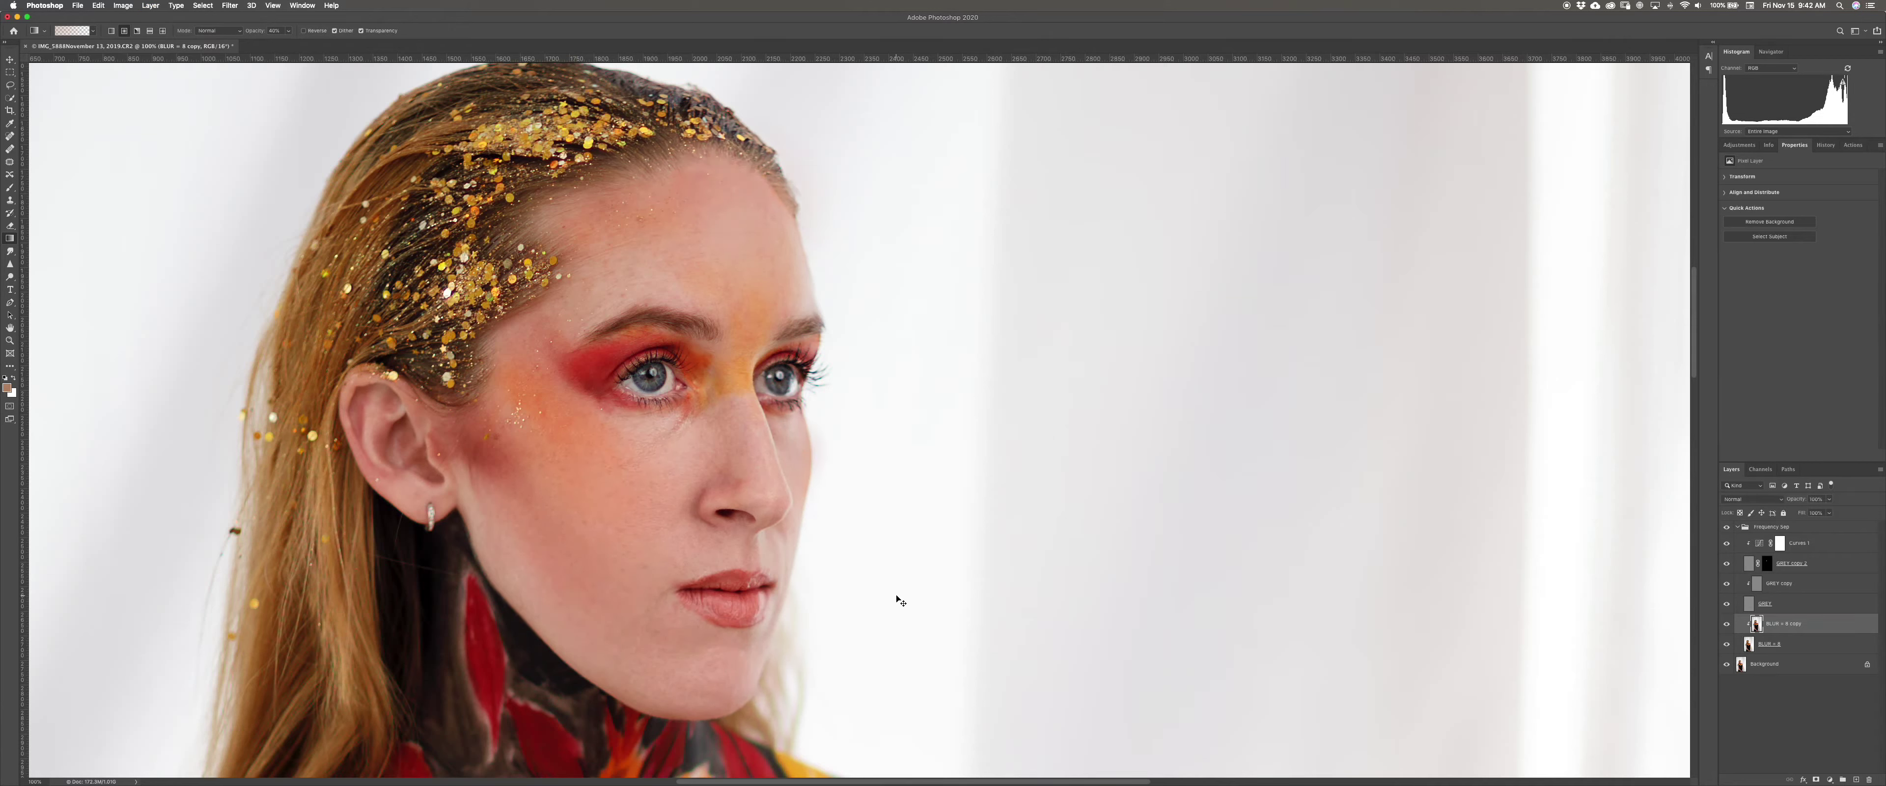
pyautogui.press('super+comma')
pyautogui.press('super+comma')
pyautogui.press('super+comma')
pyautogui.press('super+comma')
# Select the grey texture copy layer and toggle its visibility to compare the healed skin texture with the original
pyautogui.click(1803, 585)
pyautogui.press('super+comma')
pyautogui.press('super+comma')
pyautogui.press('super+comma')
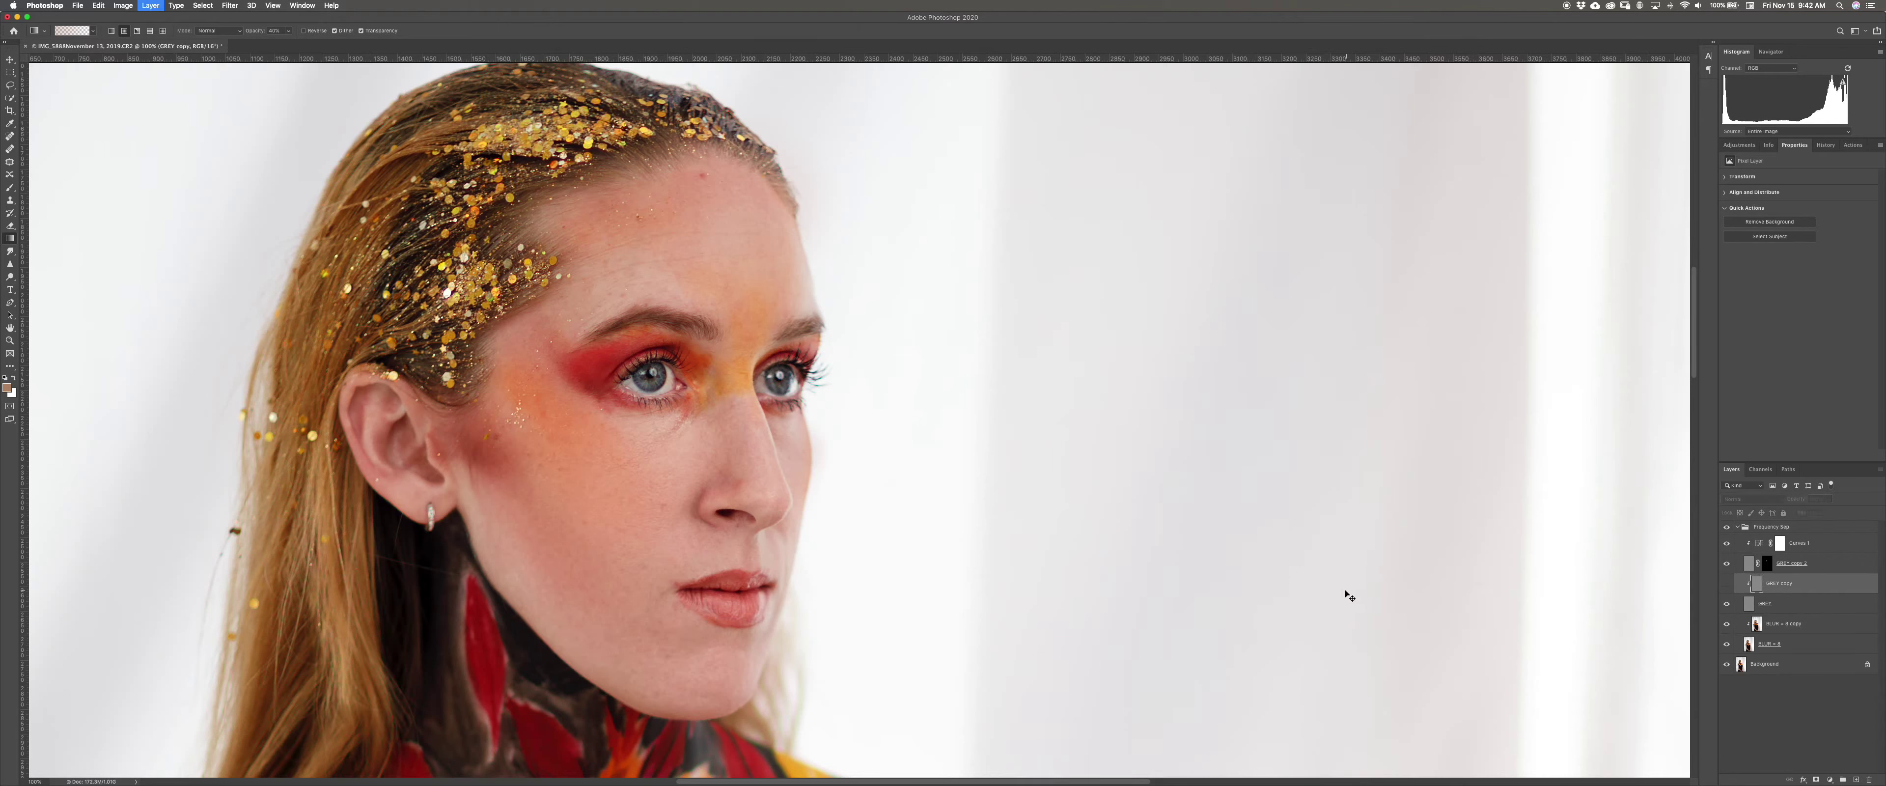
pyautogui.press('super+comma')
pyautogui.press('super+comma')
pyautogui.press('super+comma')
pyautogui.press('super+comma')
pyautogui.press('super+comma')
pyautogui.press('super+comma')
pyautogui.press('super+comma')
# Toggle the whole frequency separation group to compare the complete face retouch with the original photo
pyautogui.click(1771, 529)
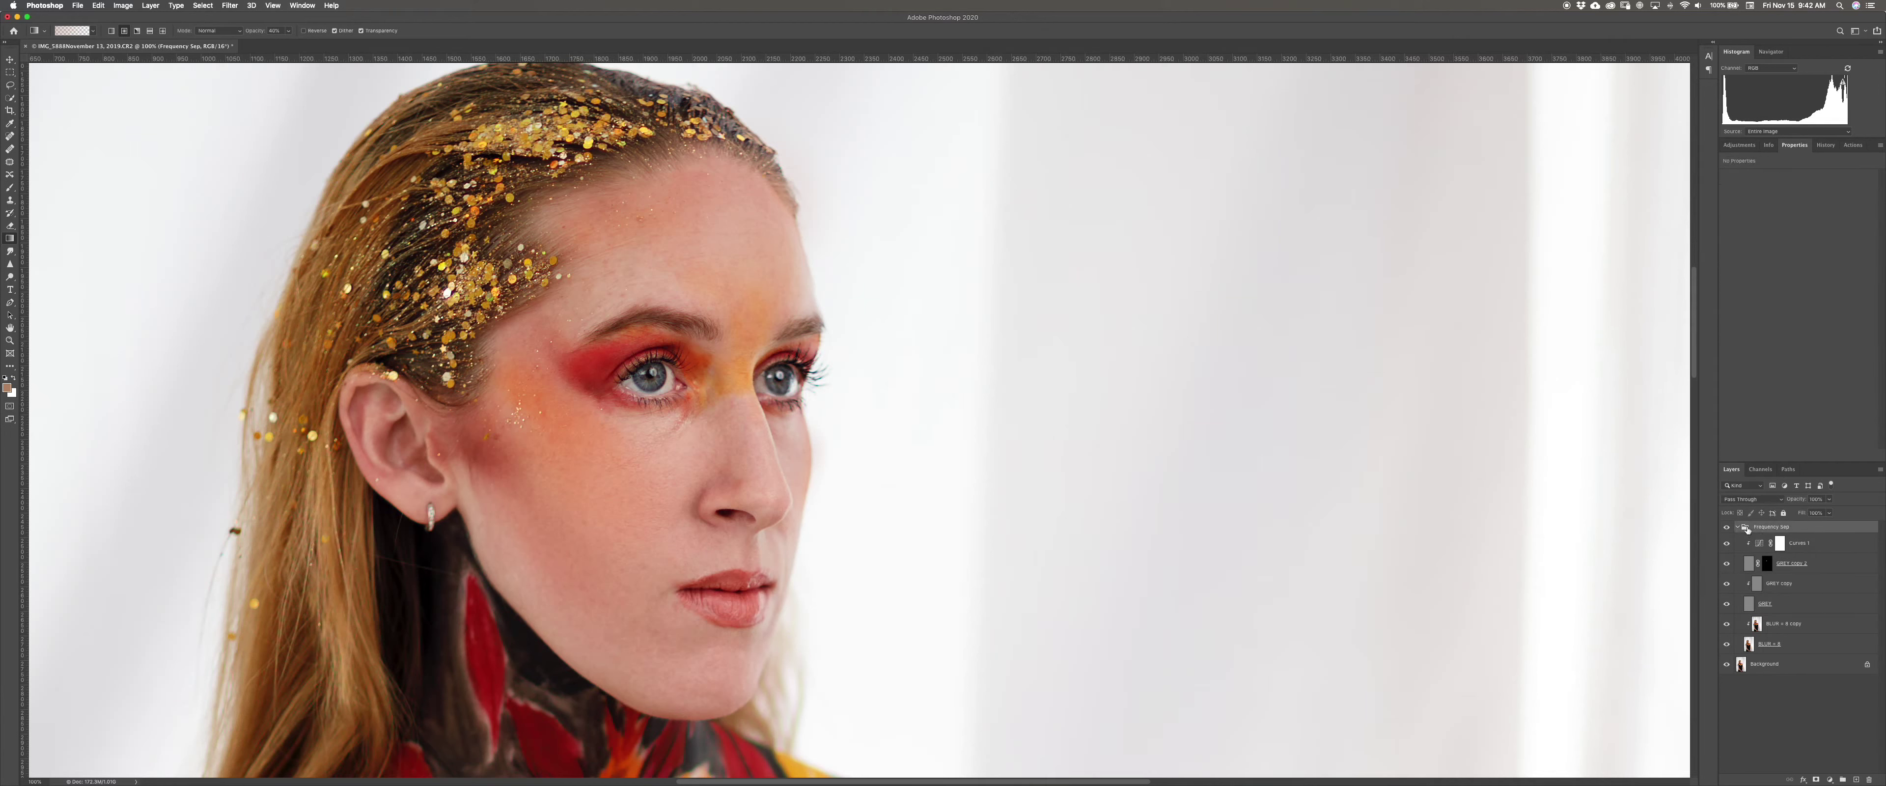
pyautogui.press('super+comma')
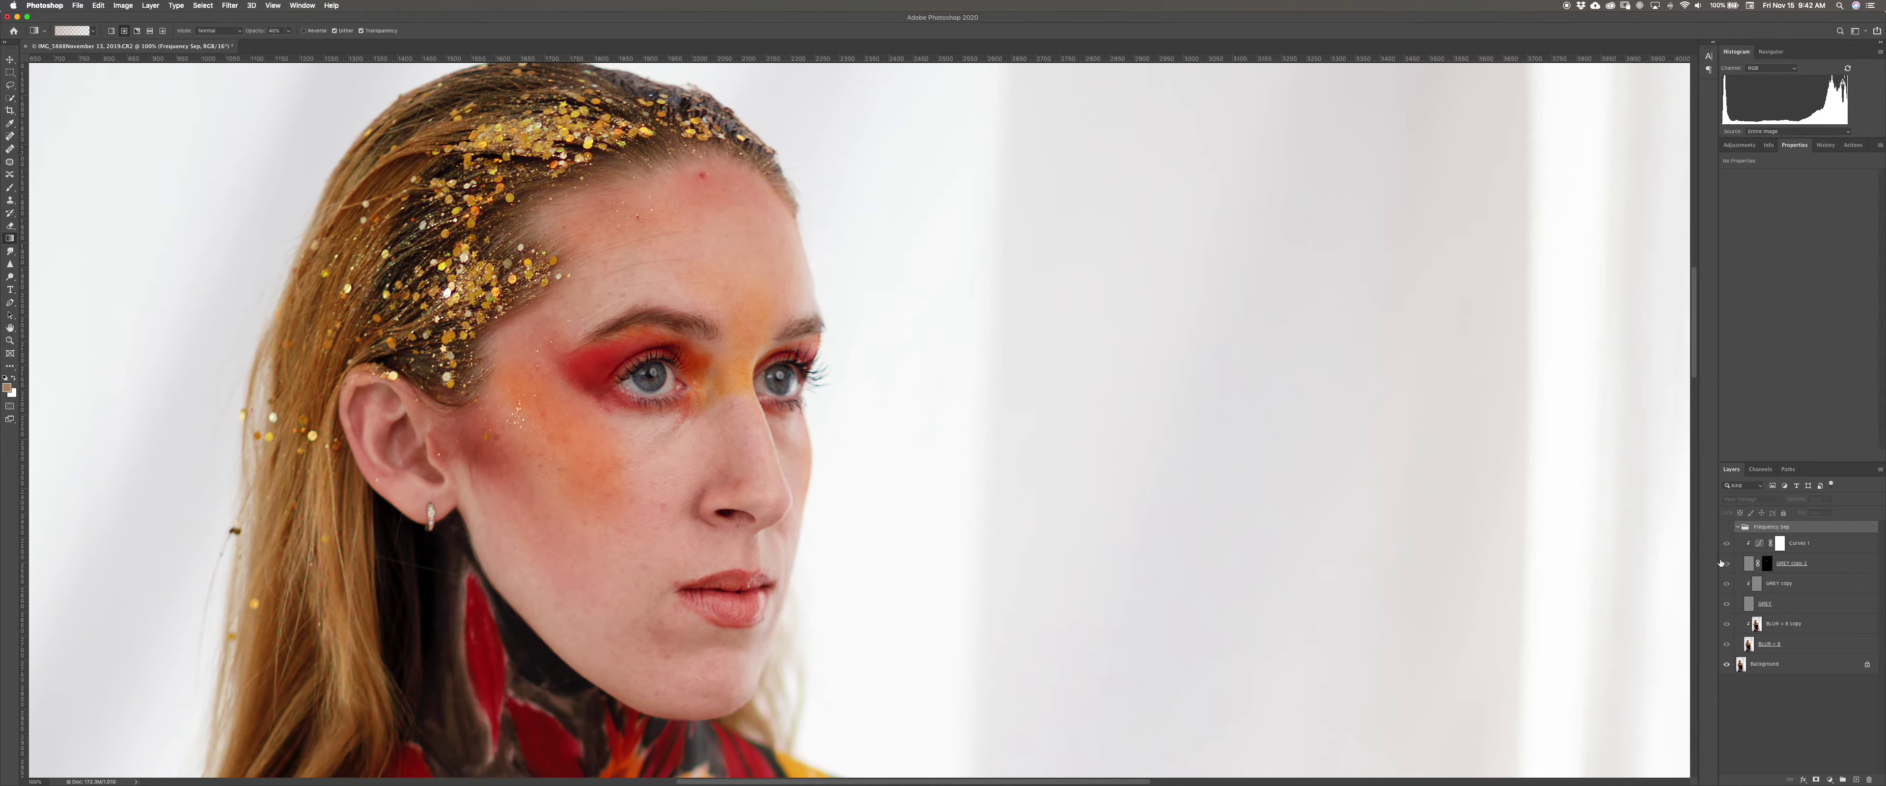
pyautogui.press('super+comma')
pyautogui.press('super+comma')
pyautogui.press('super+comma')
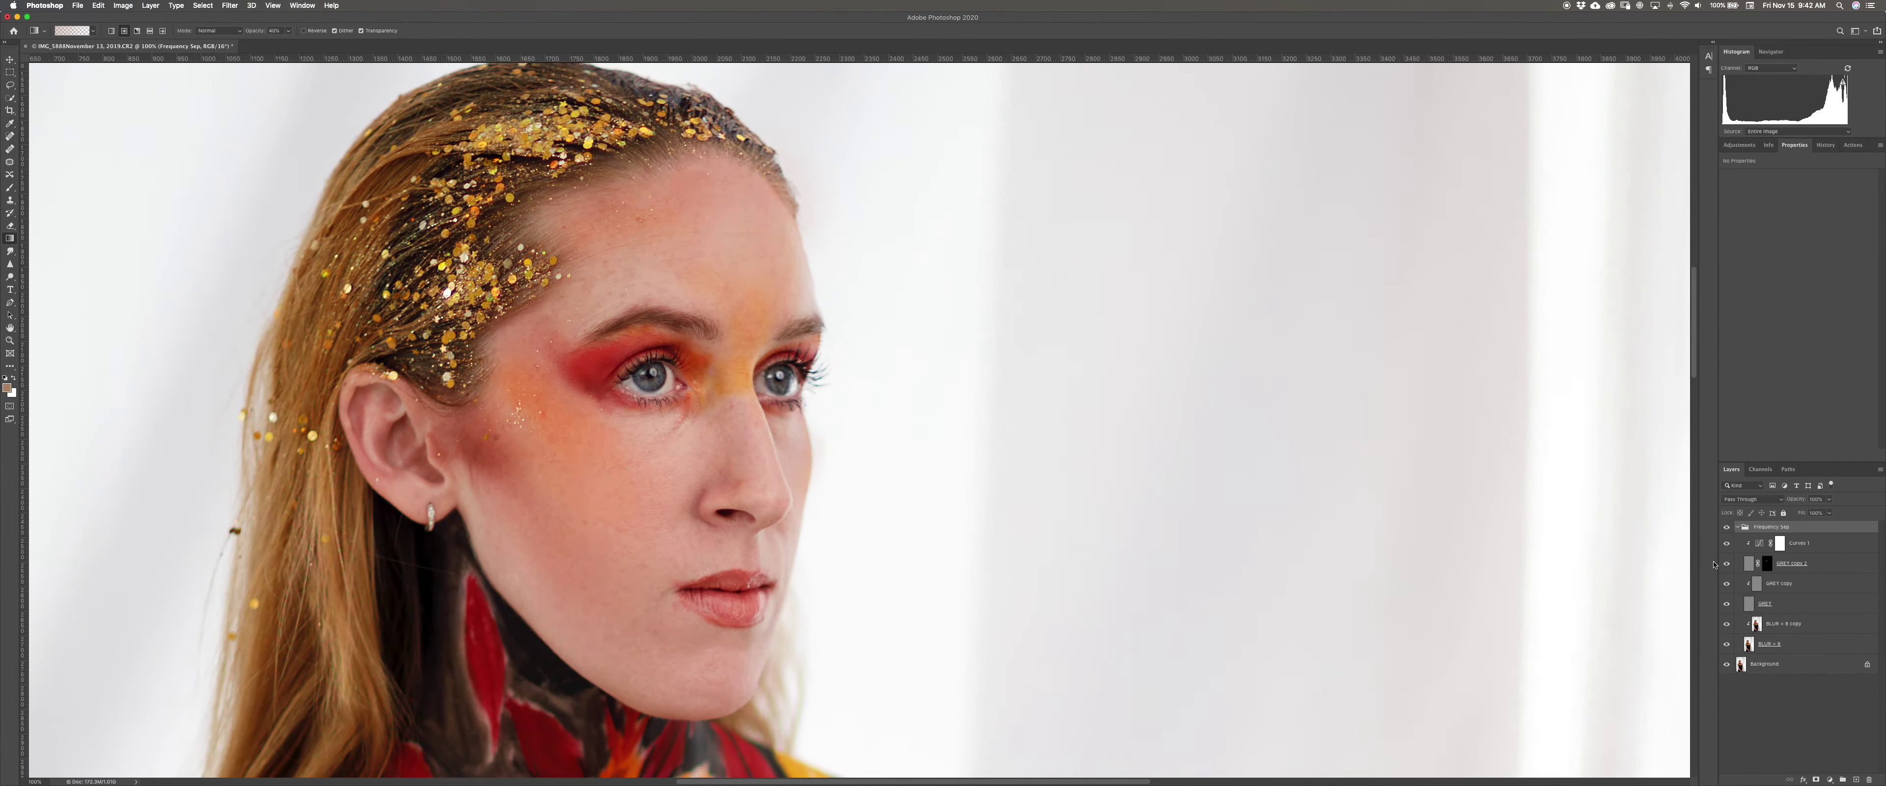
pyautogui.press('super+comma')
pyautogui.press('super+comma')
pyautogui.press('super+comma')
pyautogui.press('super+comma')
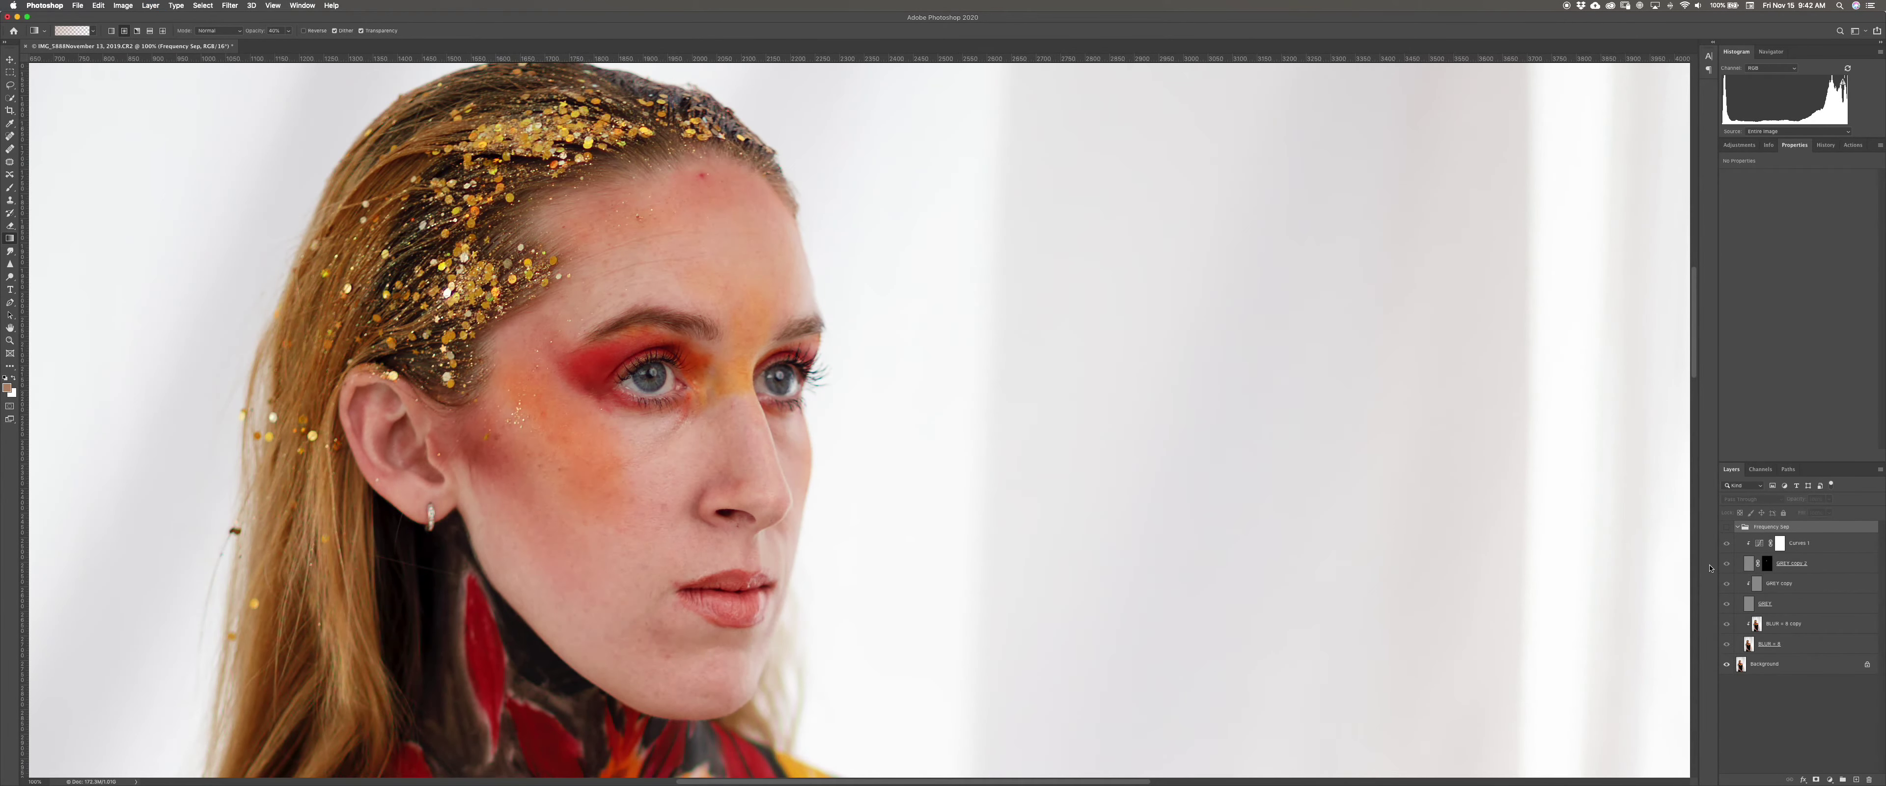
pyautogui.press('super+comma')
pyautogui.press('super+comma')
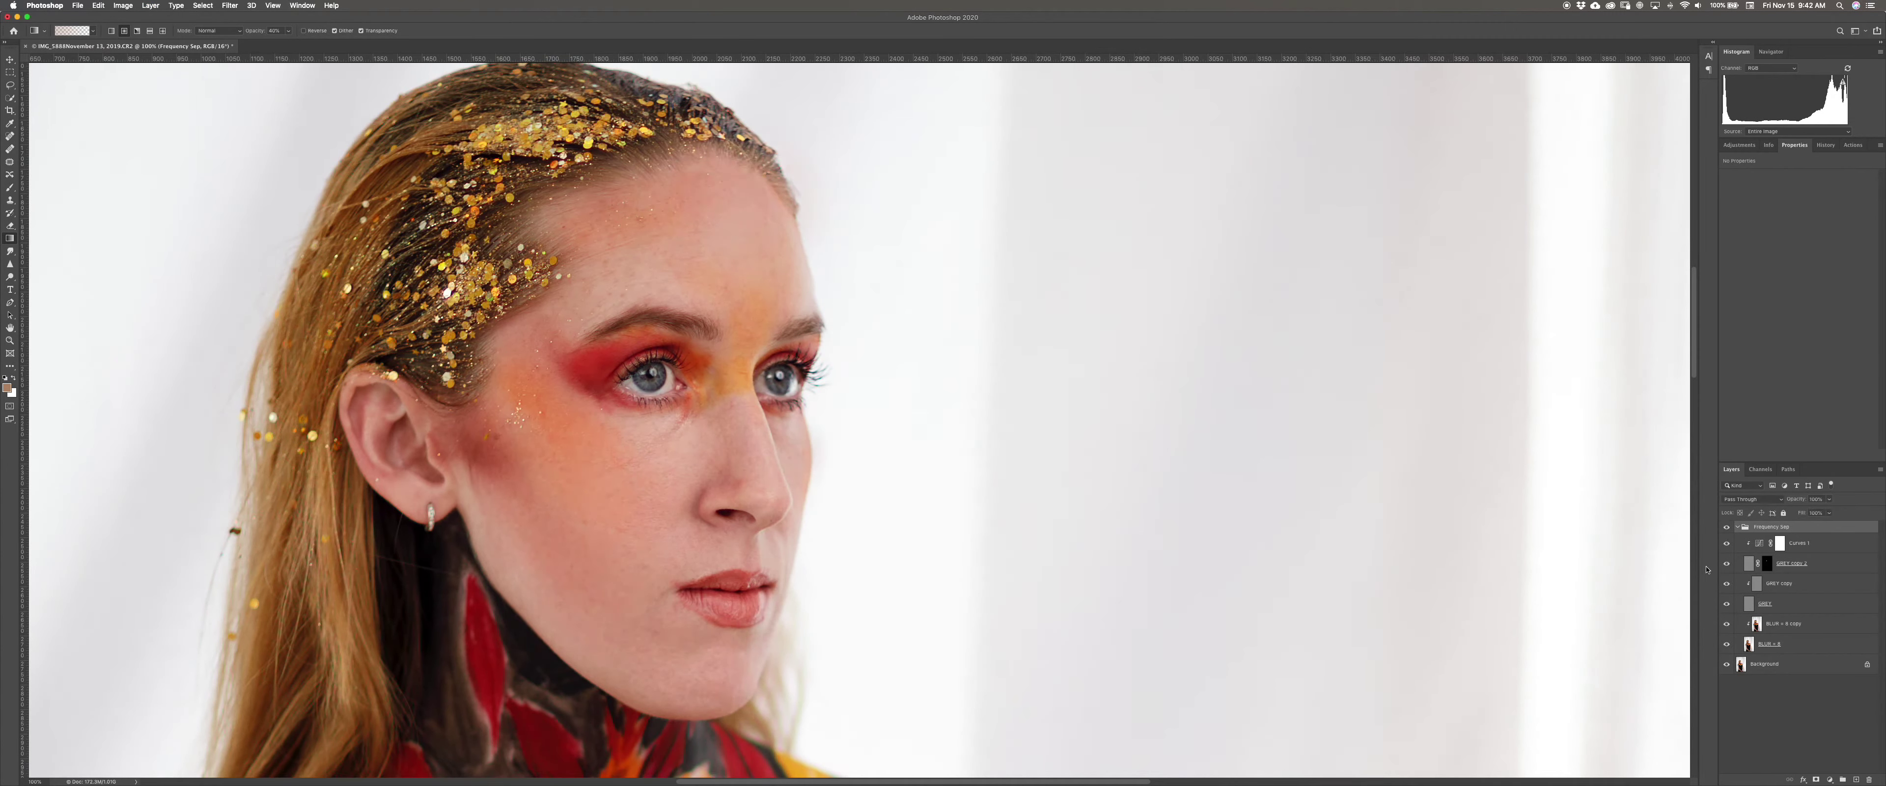
pyautogui.press('super+comma')
pyautogui.press('super+comma')
pyautogui.press('super+comma')
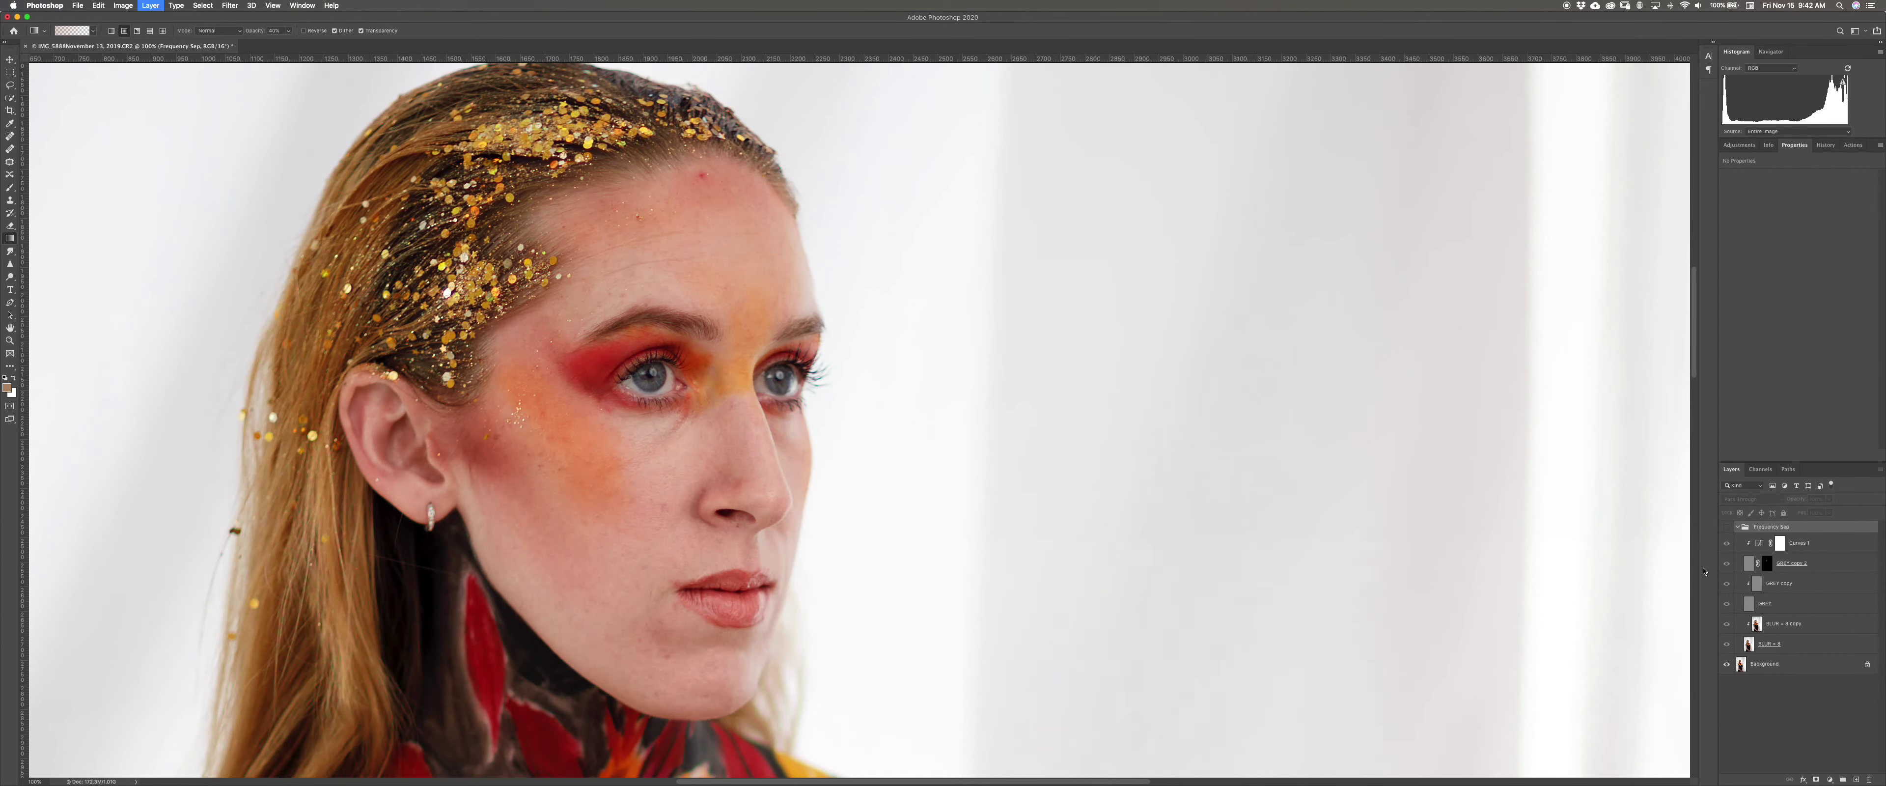
pyautogui.press('super+comma')
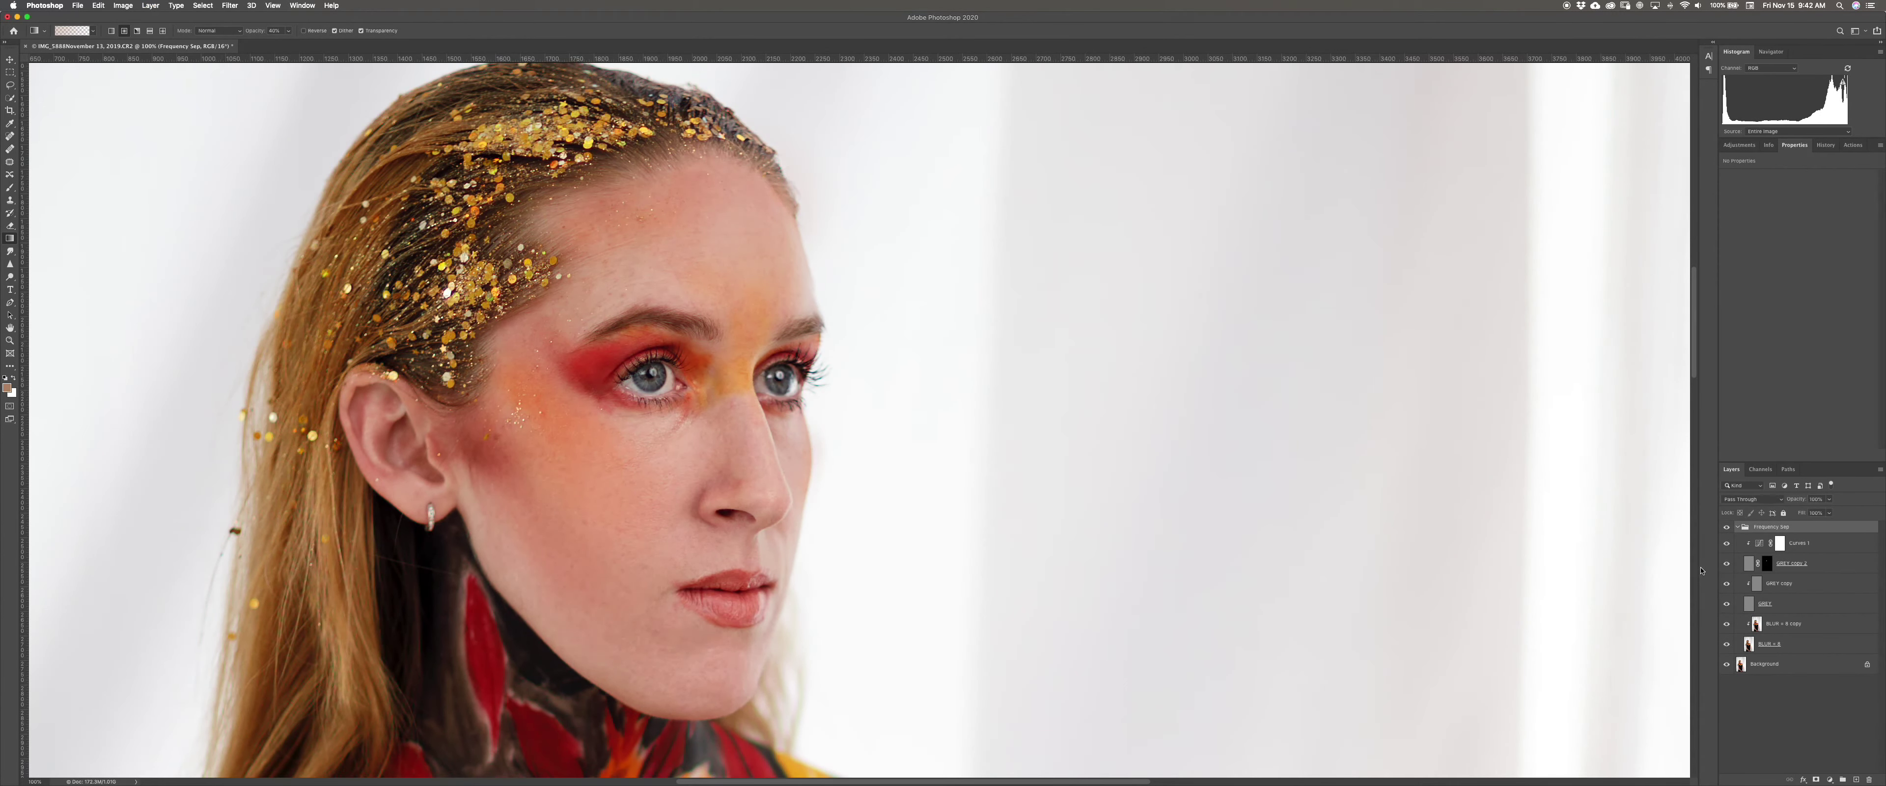
# Collapse the frequency separation group and add a Curves adjustment layer above it, raising the highlights to brighten the image
pyautogui.click(1738, 528)
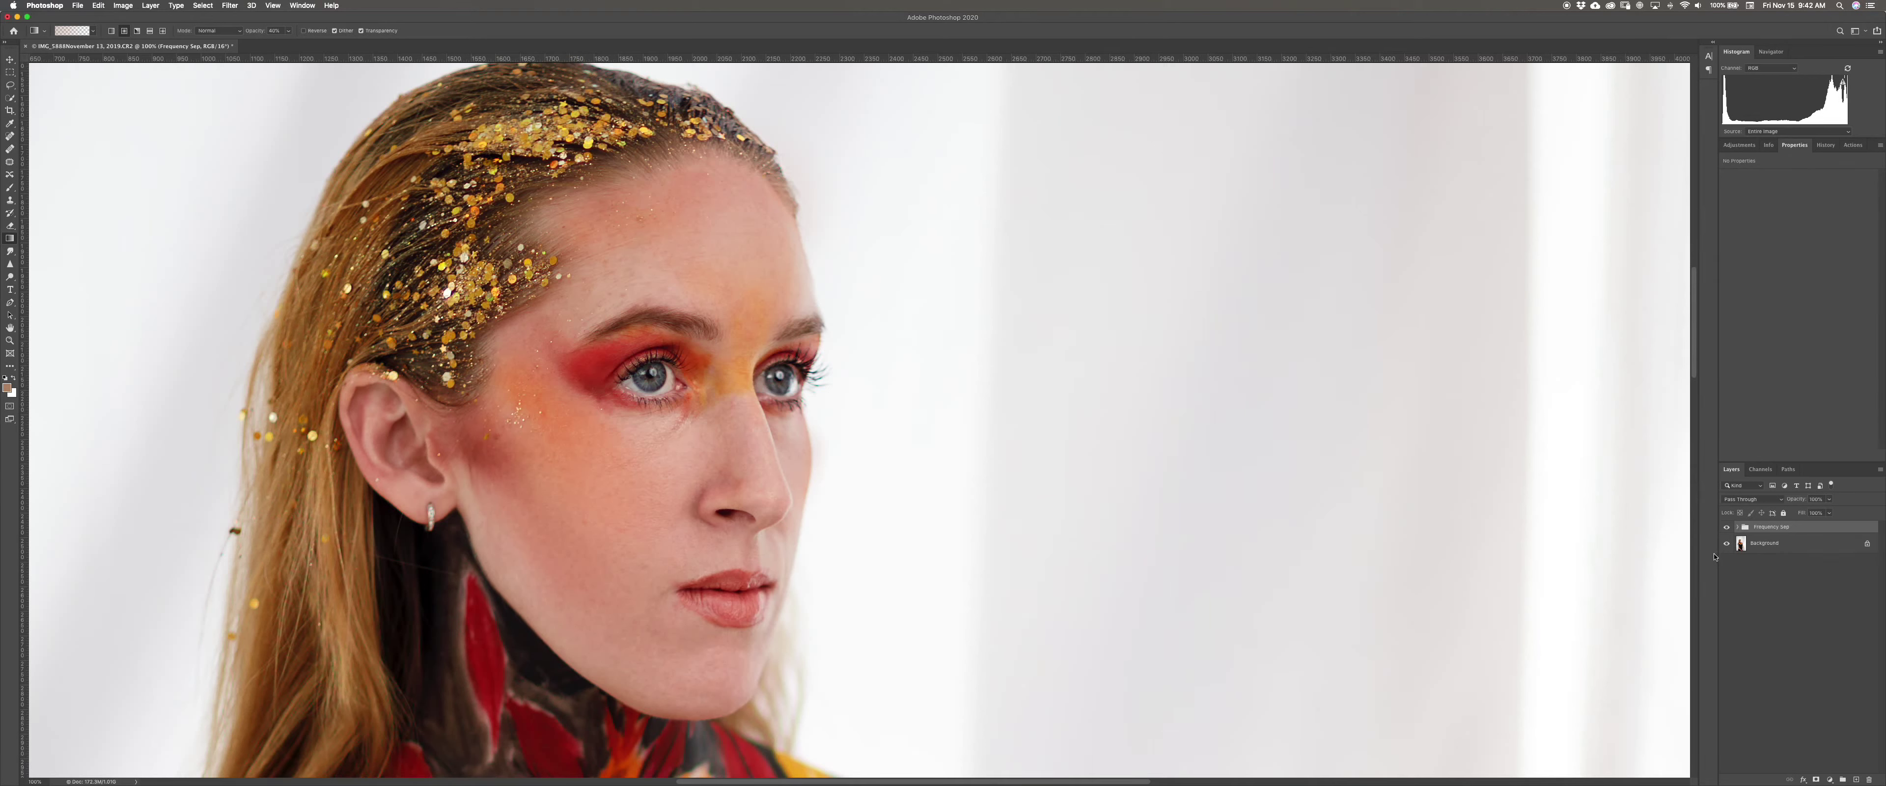
pyautogui.click(1739, 145)
pyautogui.click(1771, 168)
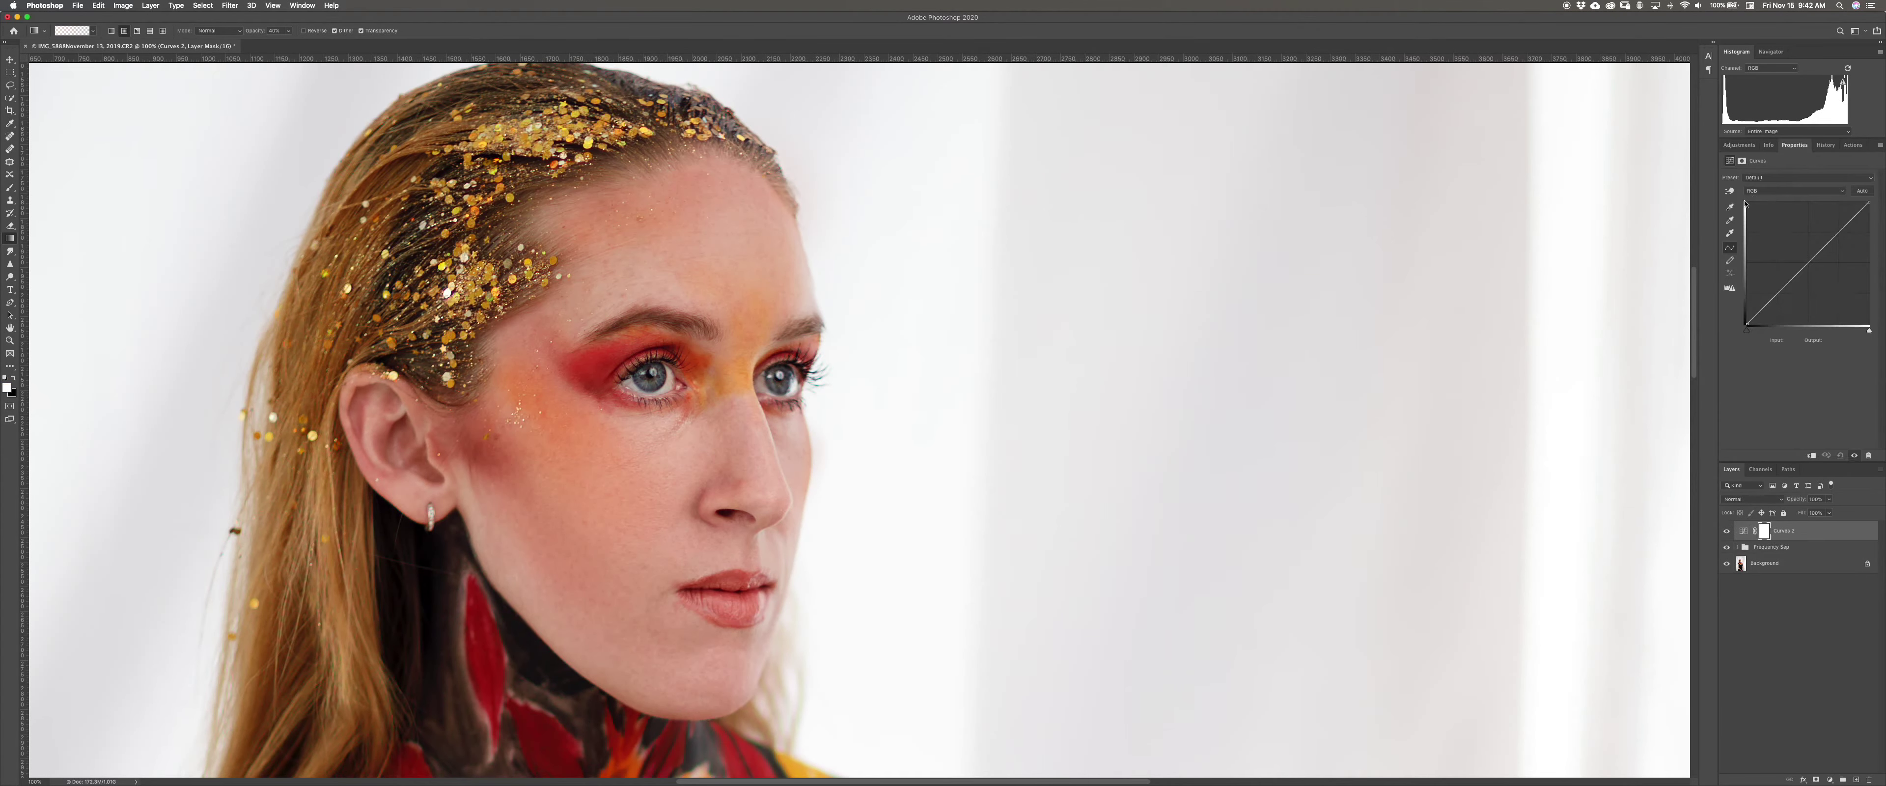
pyautogui.click(1839, 219)
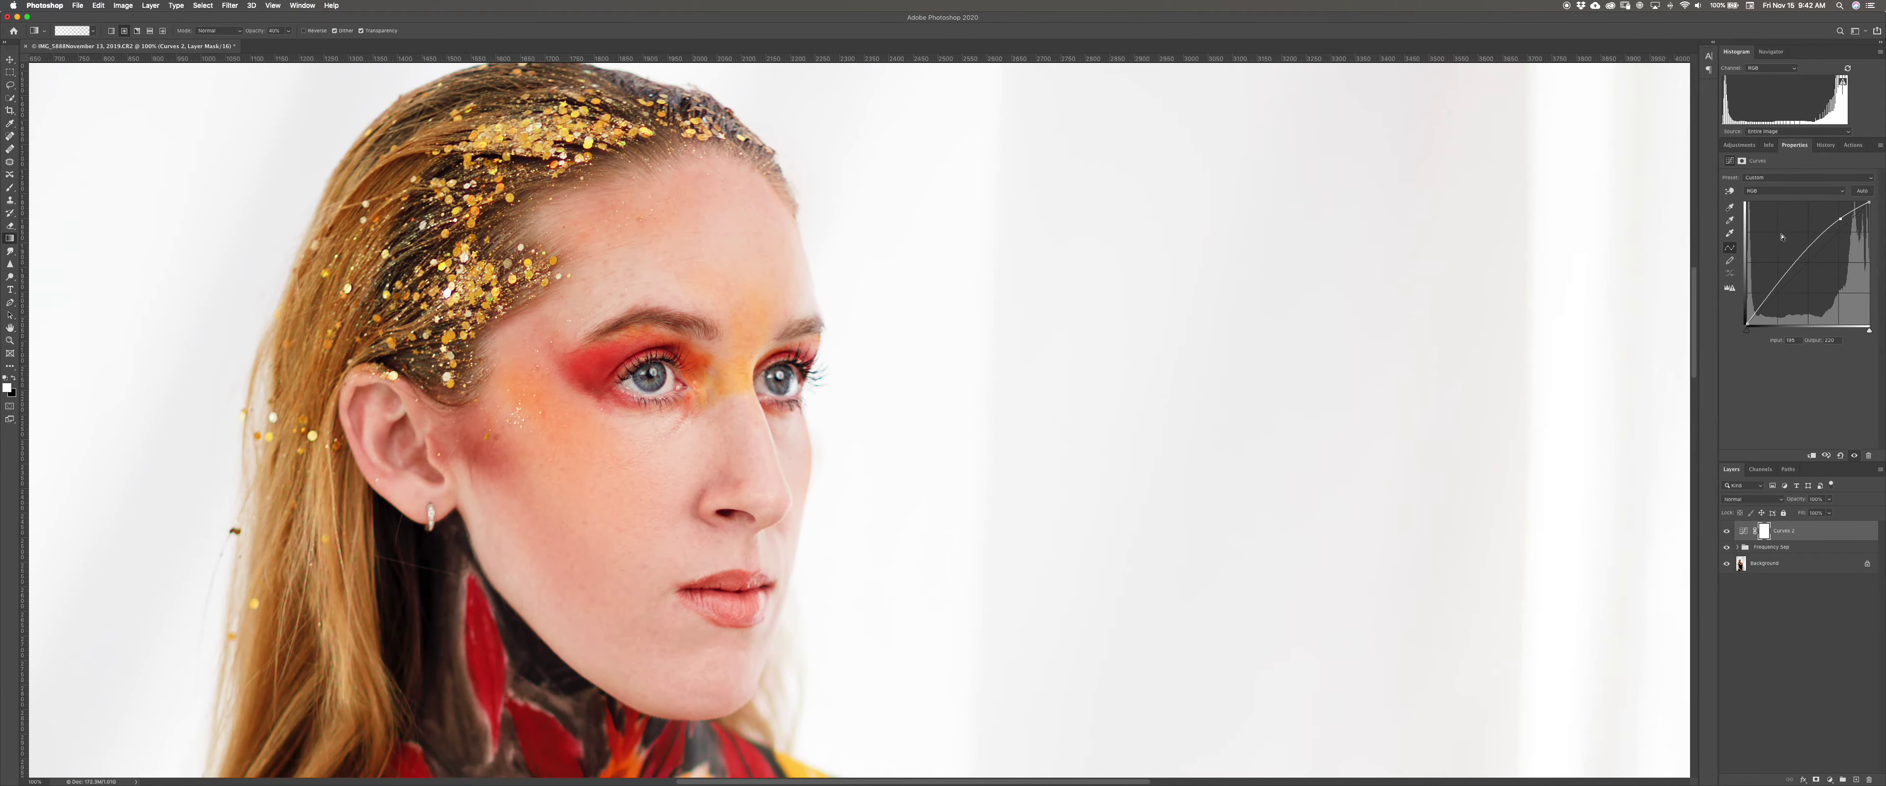
# Lasso a loose outline around the whole model, fill it with black on the Curves mask and deselect
pyautogui.press('super+0')
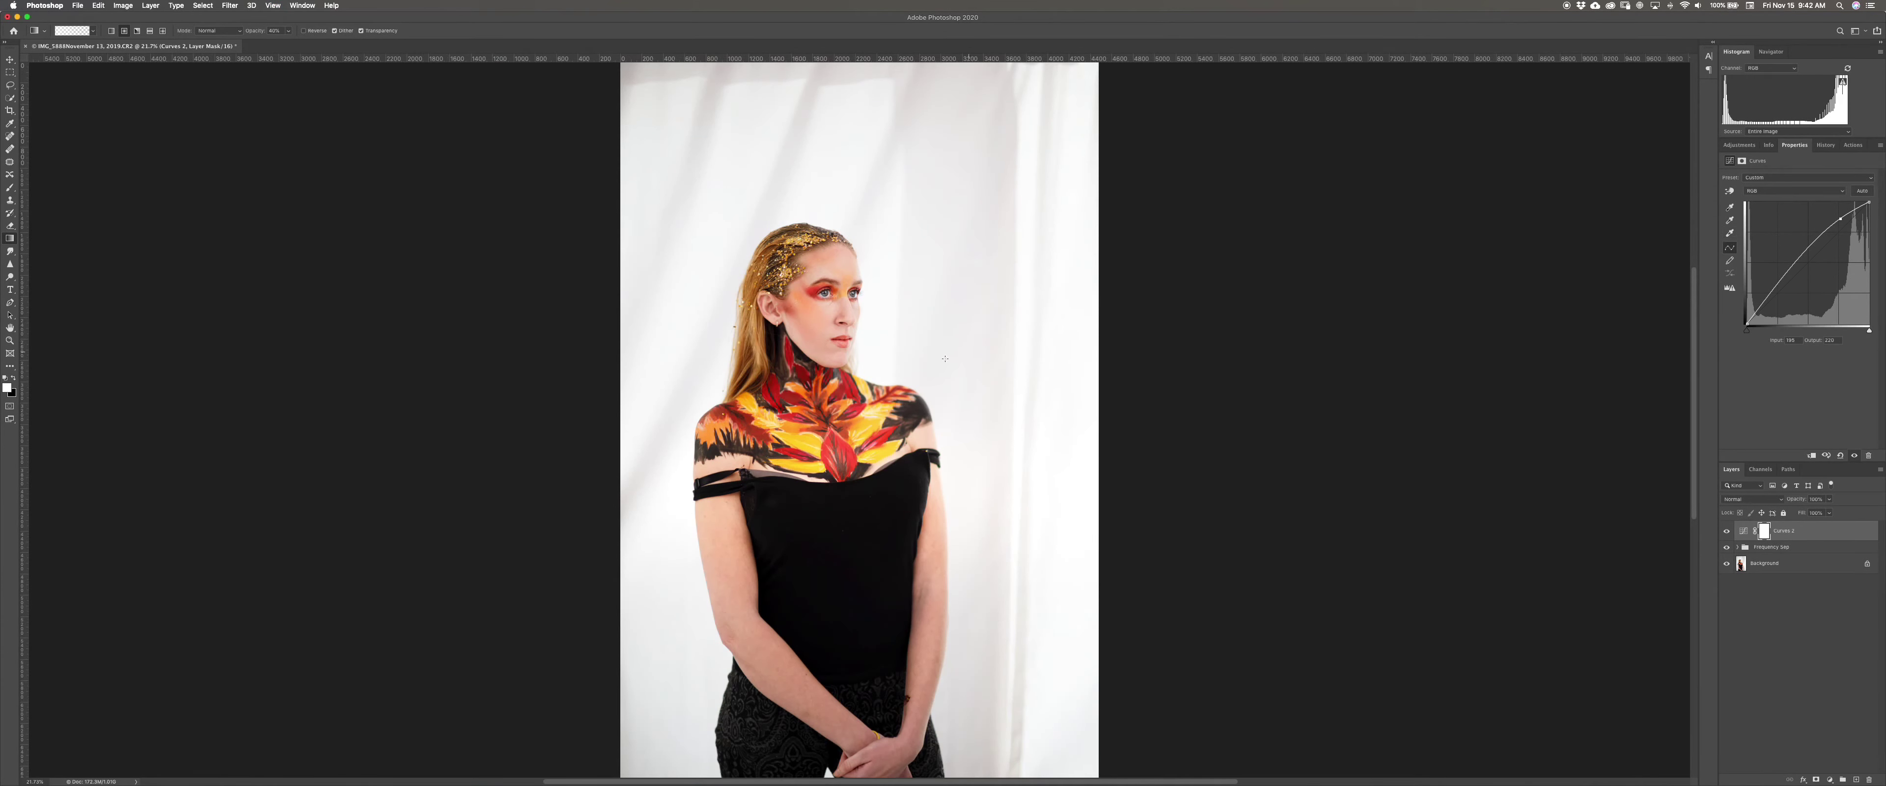
pyautogui.press('b')
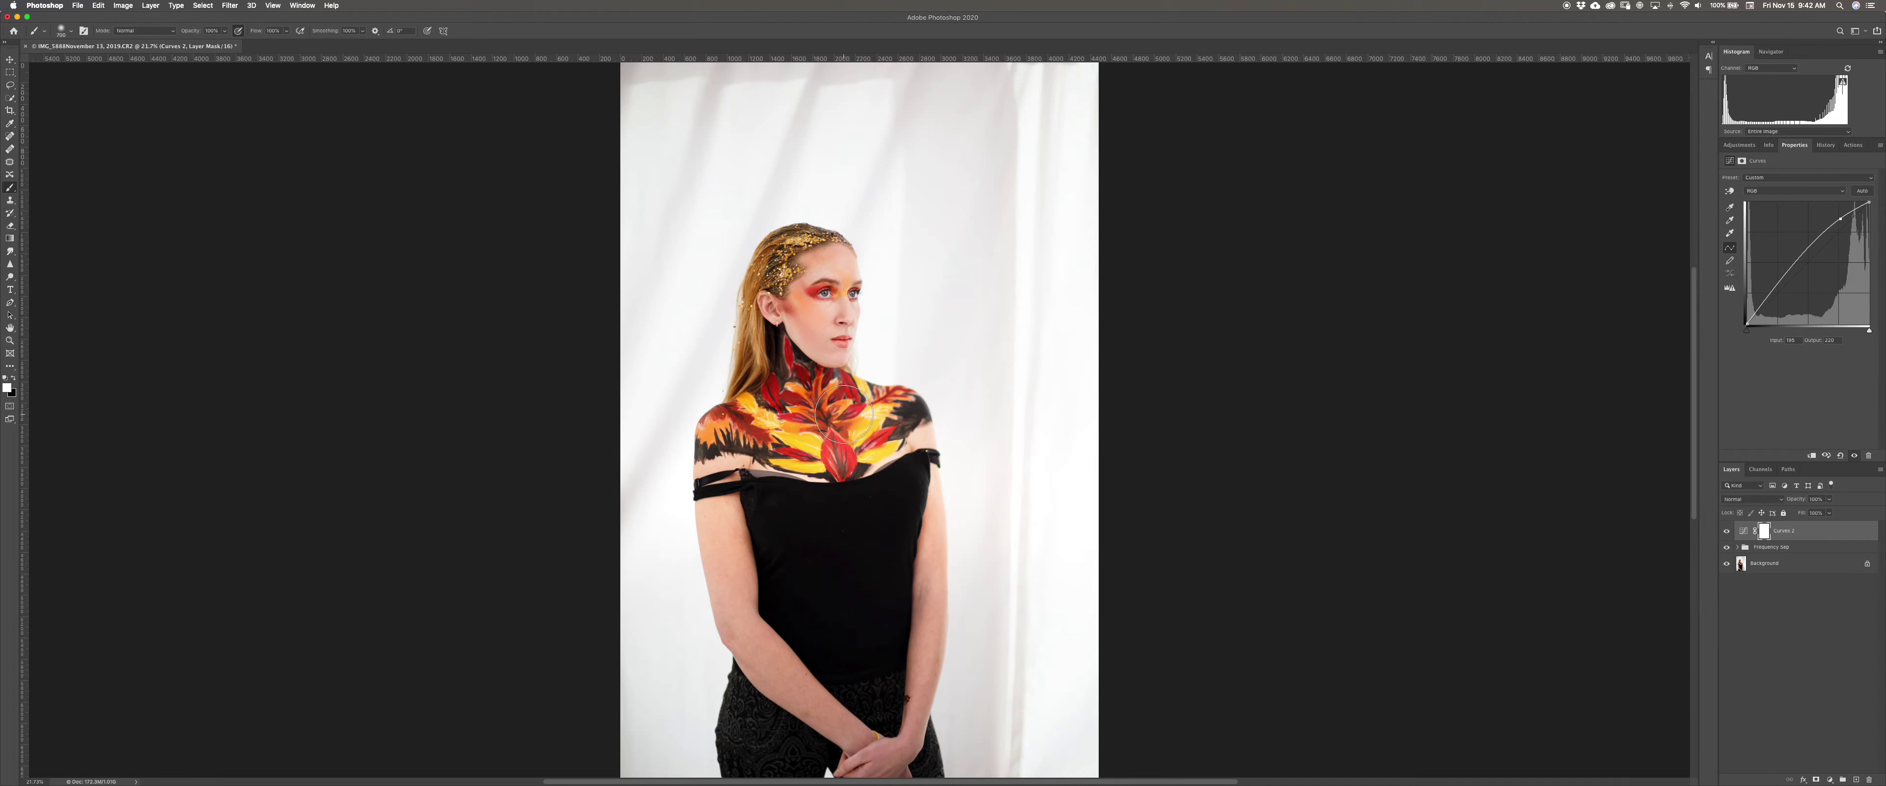
pyautogui.press('l')
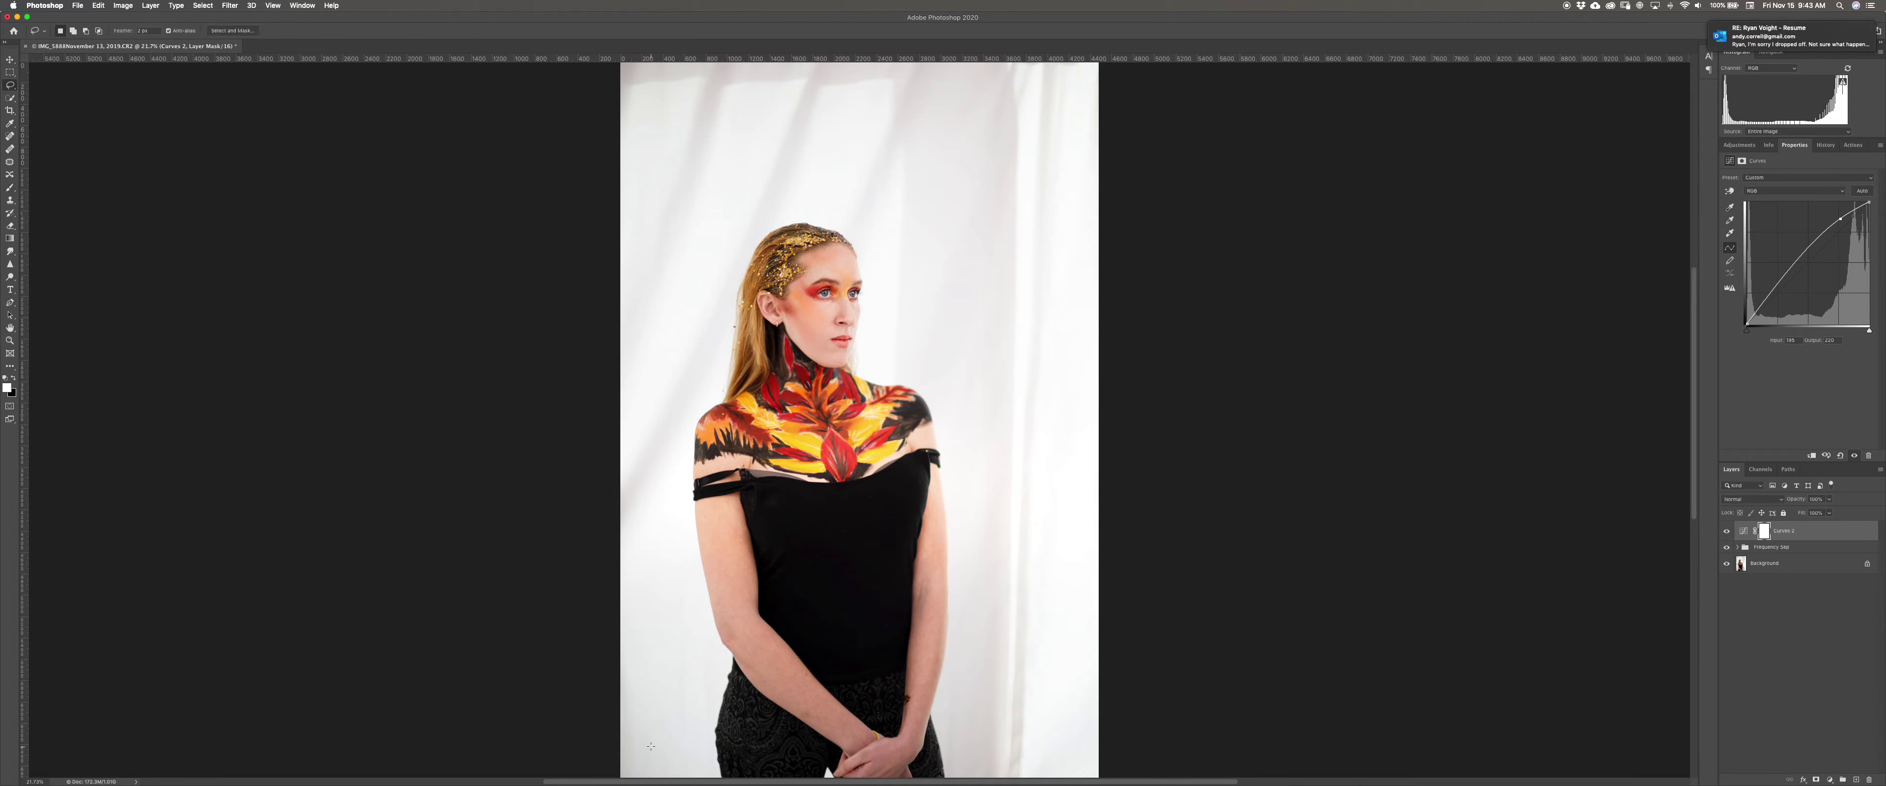
pyautogui.press('super+minus')
pyautogui.moveTo(727, 702)
pyautogui.mouseDown()
pyautogui.moveTo(711, 430)
pyautogui.moveTo(762, 262)
pyautogui.moveTo(786, 233)
pyautogui.moveTo(876, 234)
pyautogui.moveTo(905, 314)
pyautogui.mouseUp()
pyautogui.moveTo(900, 378)
pyautogui.mouseDown()
pyautogui.moveTo(930, 399)
pyautogui.moveTo(963, 516)
pyautogui.moveTo(947, 745)
pyautogui.moveTo(721, 701)
pyautogui.mouseUp()
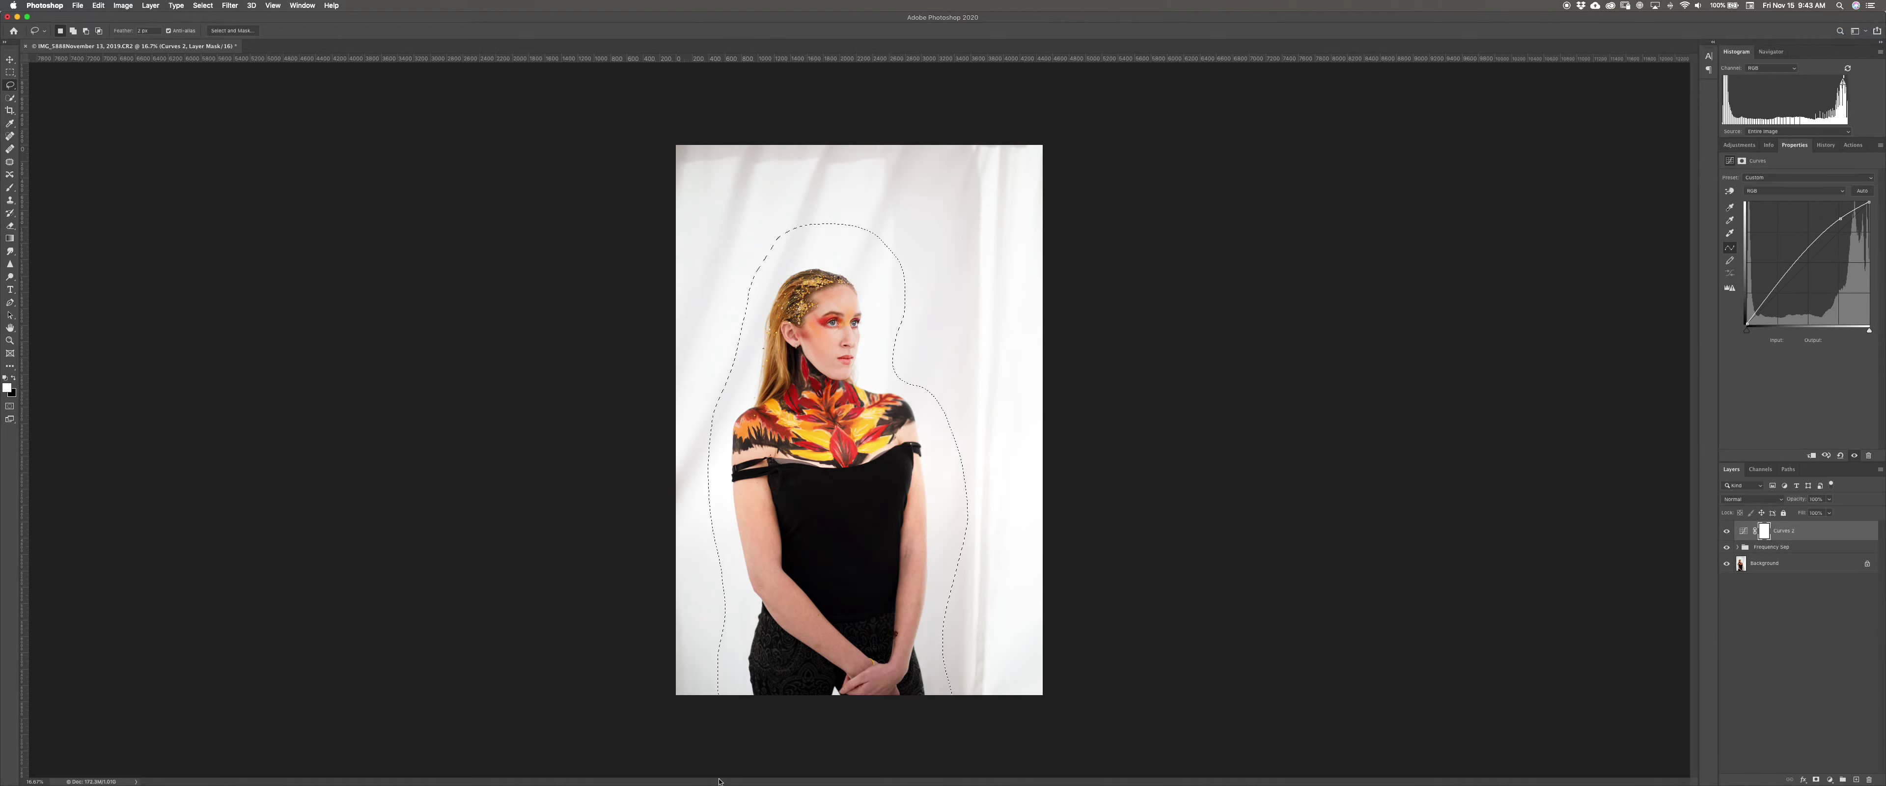
pyautogui.press('super+BackSpace')
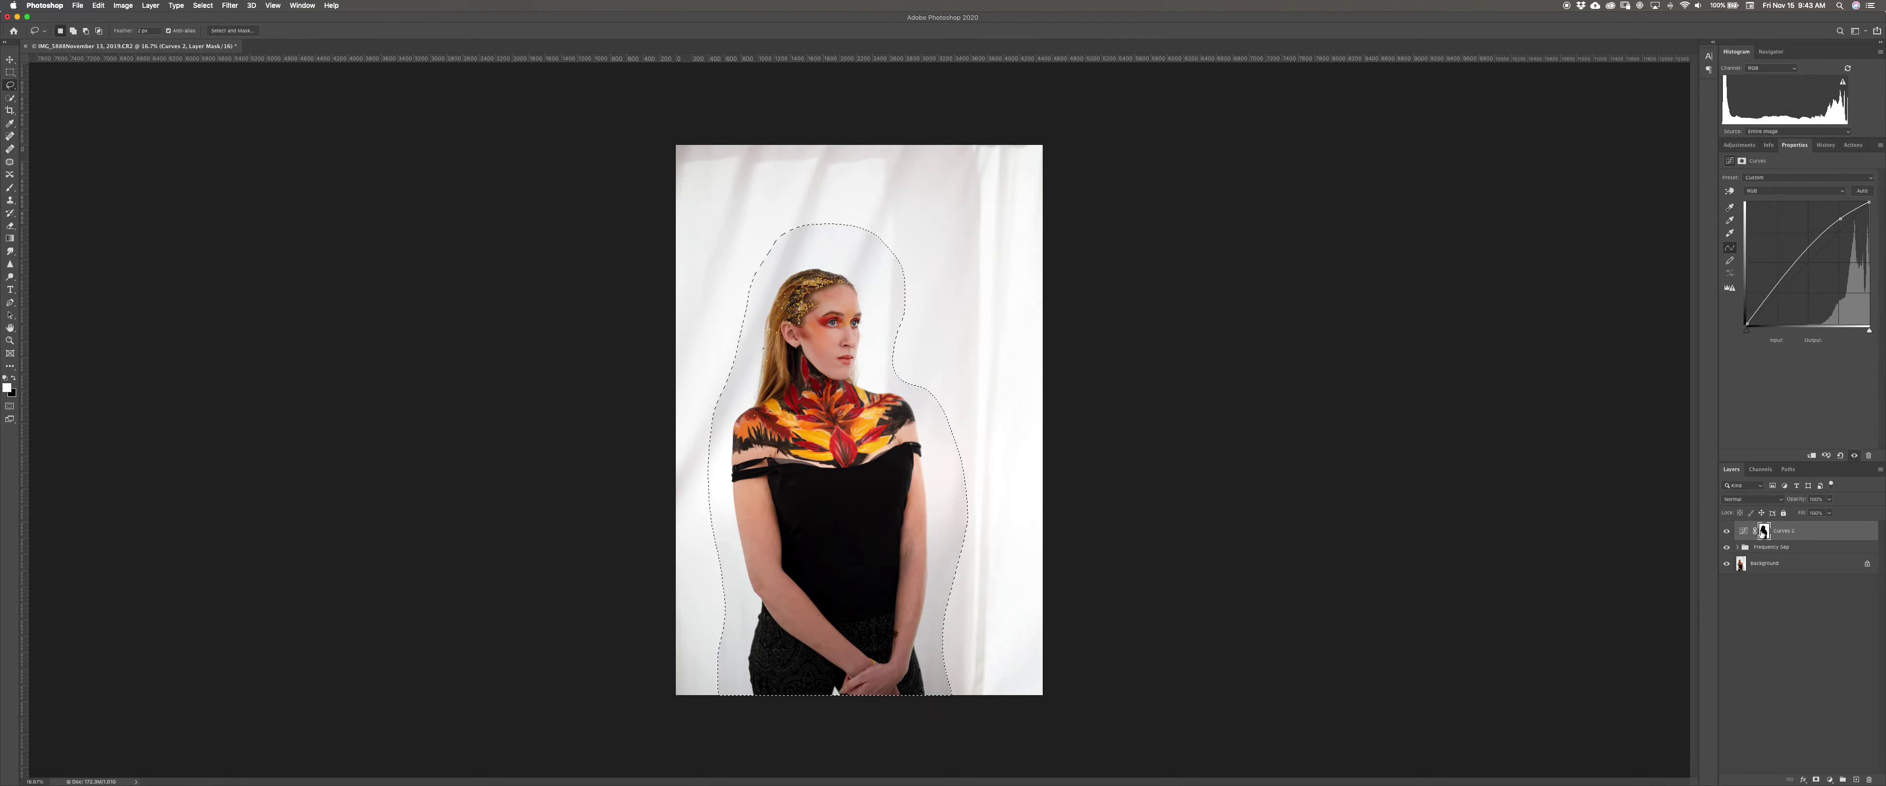
pyautogui.press('super+d')
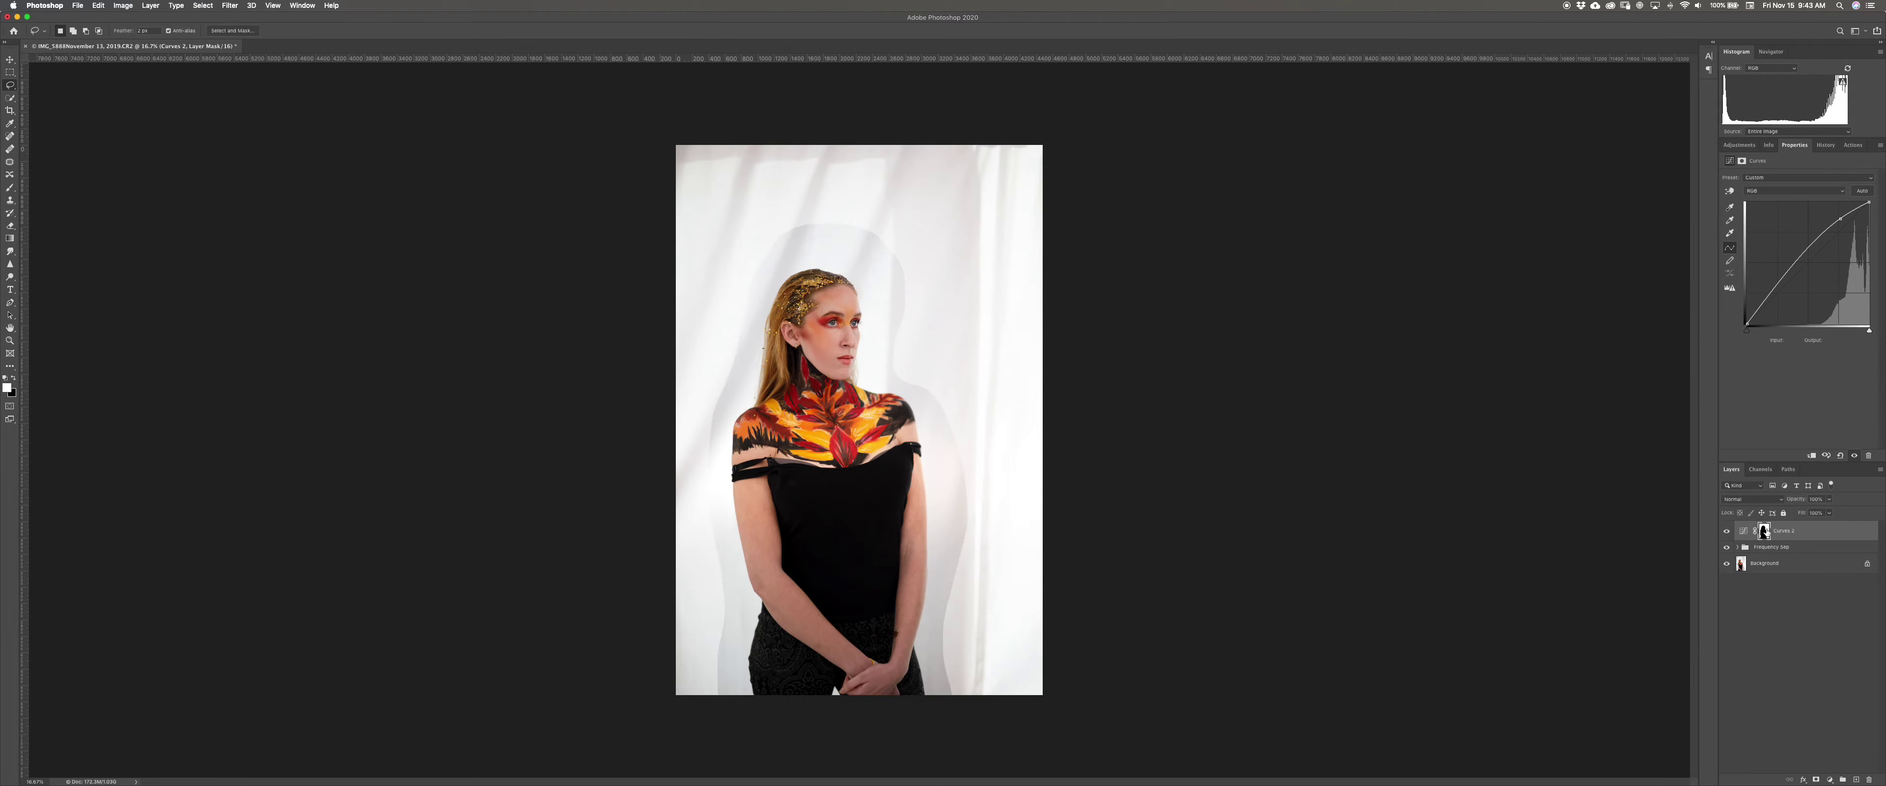
# Feather the Curves layer mask strongly to soften the edge around the model, and inspect the mask on its own
pyautogui.click(1765, 532)
pyautogui.moveTo(1727, 246); pyautogui.dragTo(1774, 251)
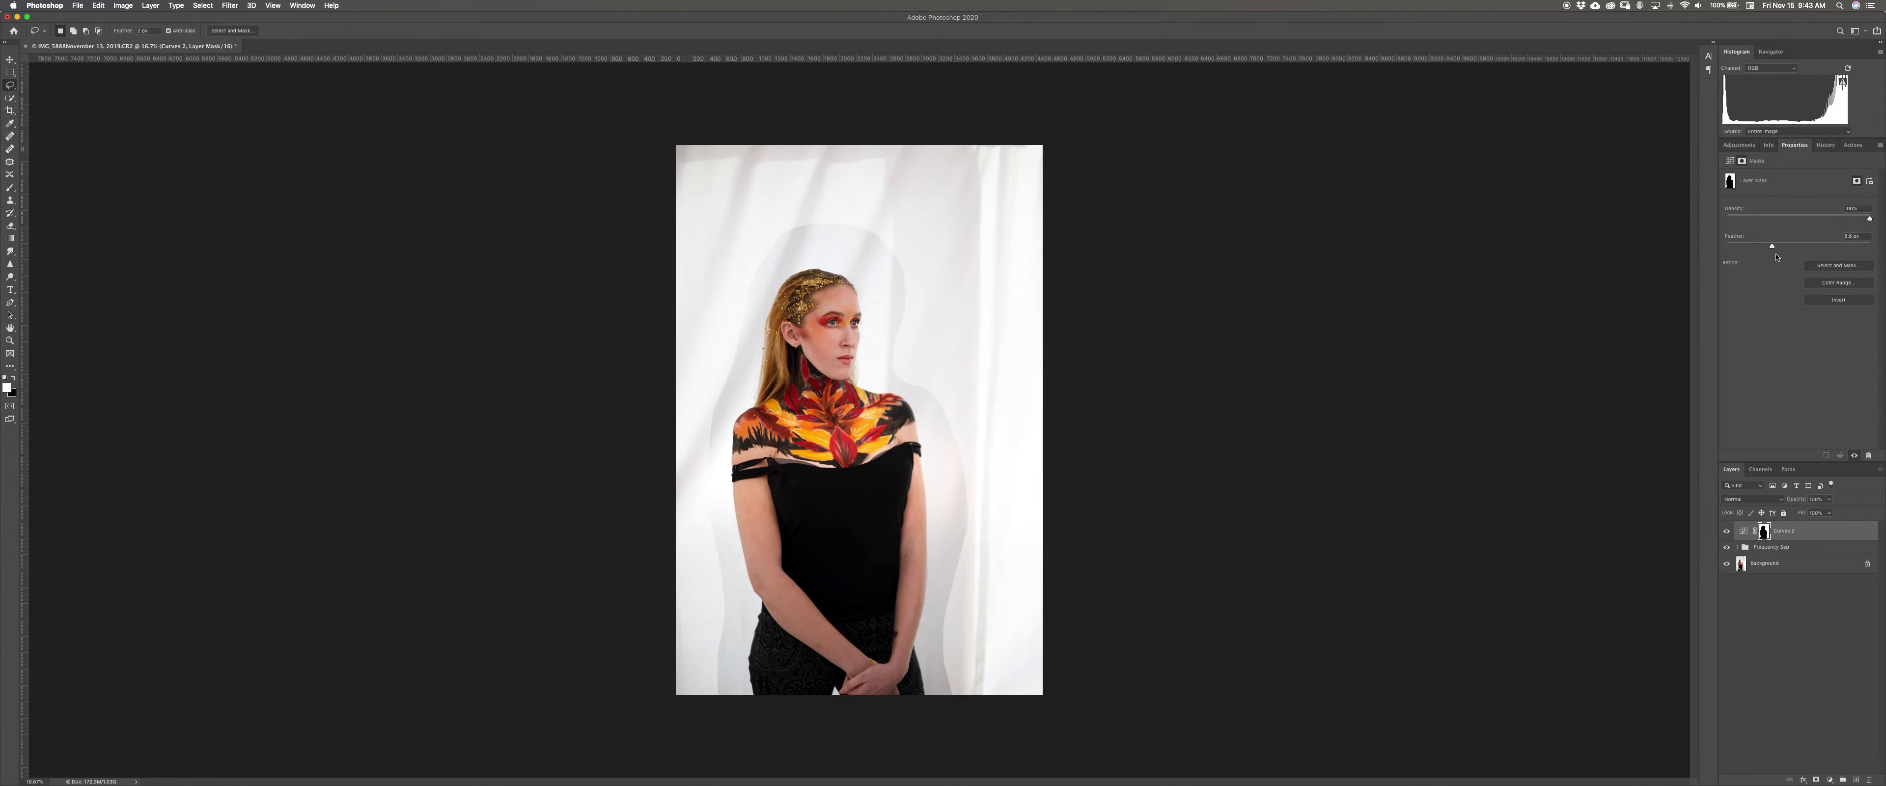
pyautogui.moveTo(1815, 247); pyautogui.dragTo(1832, 249)
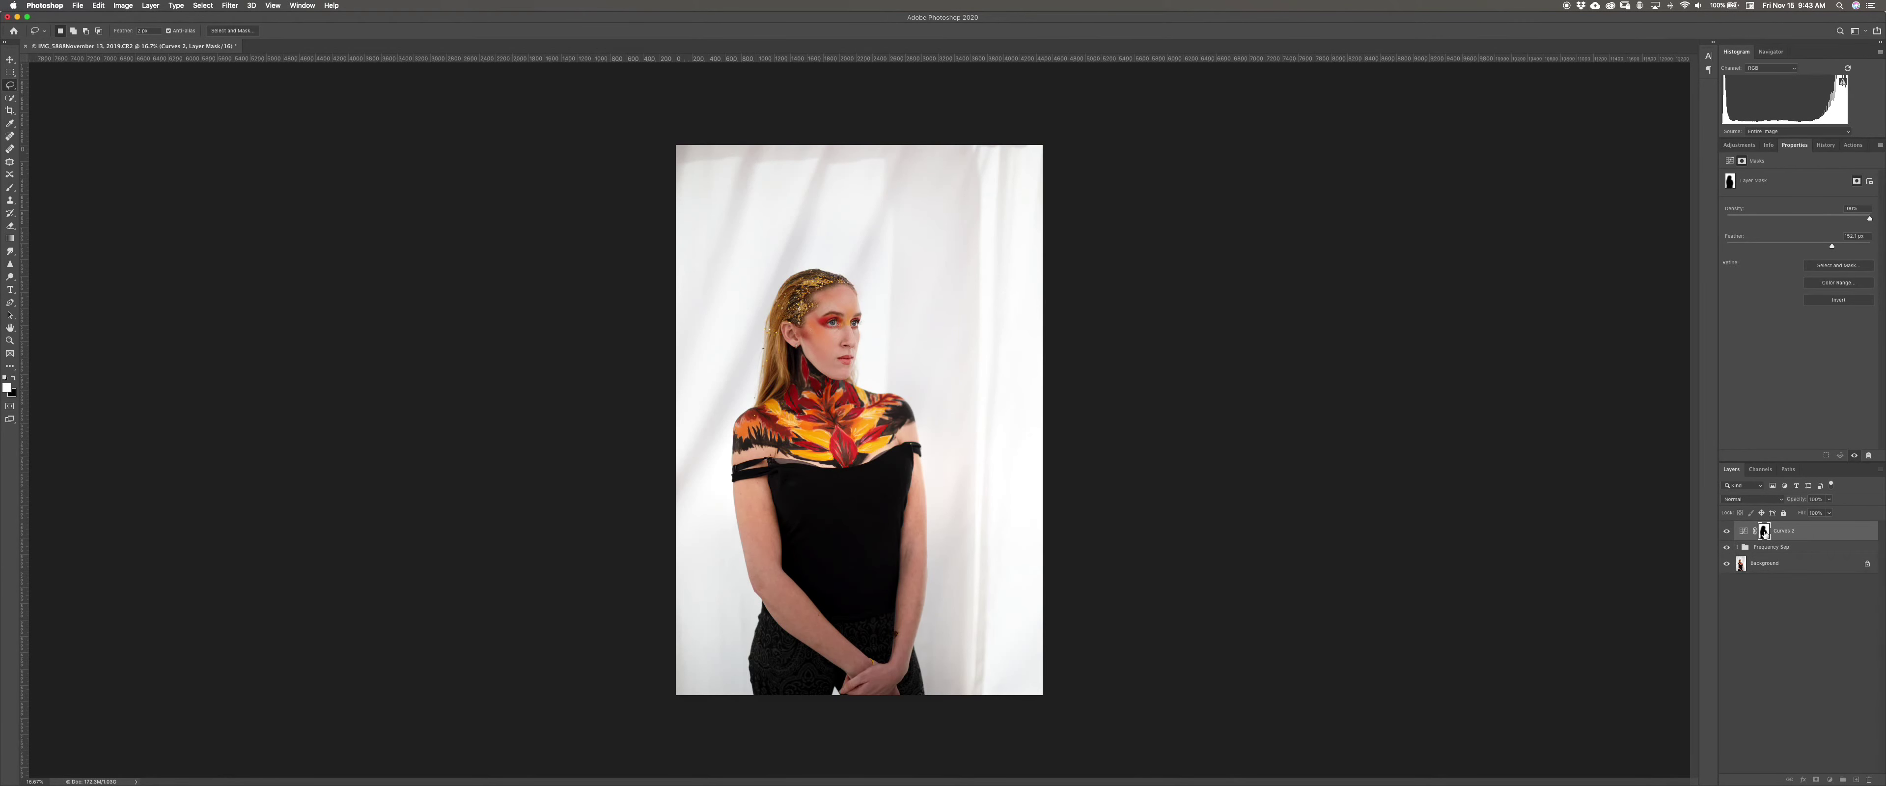
pyautogui.keyDown('alt'); pyautogui.click(1765, 532); pyautogui.keyUp('alt')
pyautogui.keyDown('alt'); pyautogui.click(1765, 532); pyautogui.keyUp('alt')
# Raise the highlight point of the masked Curves layer and add a shadow point to brighten the backdrop further
pyautogui.click(1744, 532)
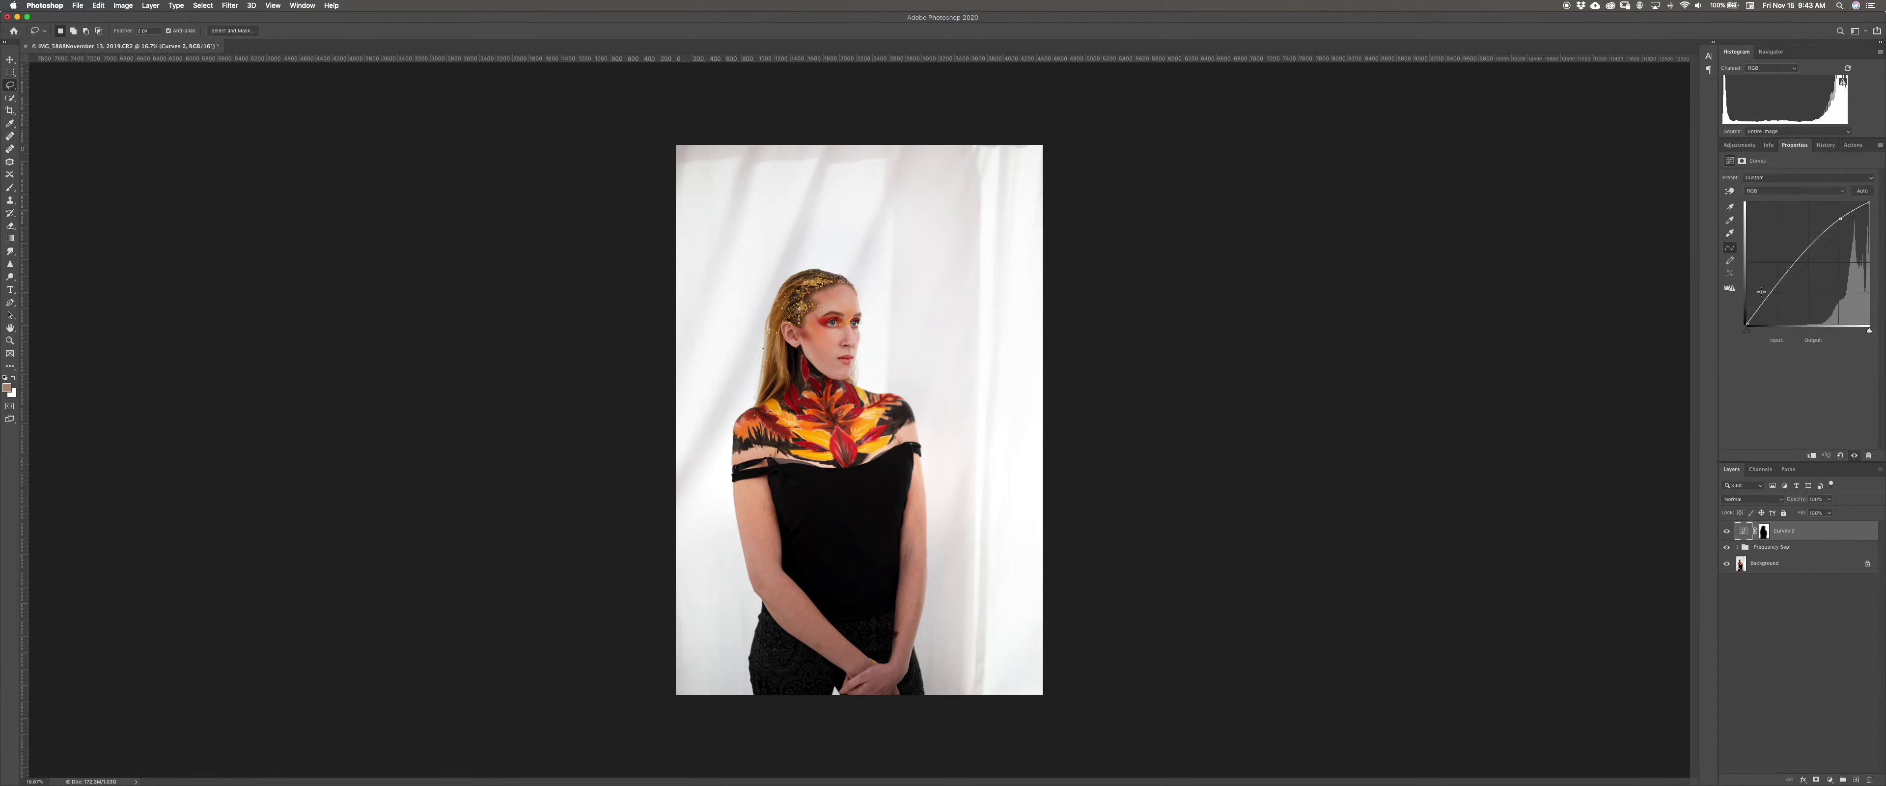
pyautogui.moveTo(1840, 222); pyautogui.dragTo(1833, 218)
pyautogui.moveTo(1767, 290); pyautogui.dragTo(1756, 300)
pyautogui.moveTo(1837, 215); pyautogui.dragTo(1834, 213)
# Toggle the masked Curves layer to compare the backdrop before and after brightening
pyautogui.press('super+comma')
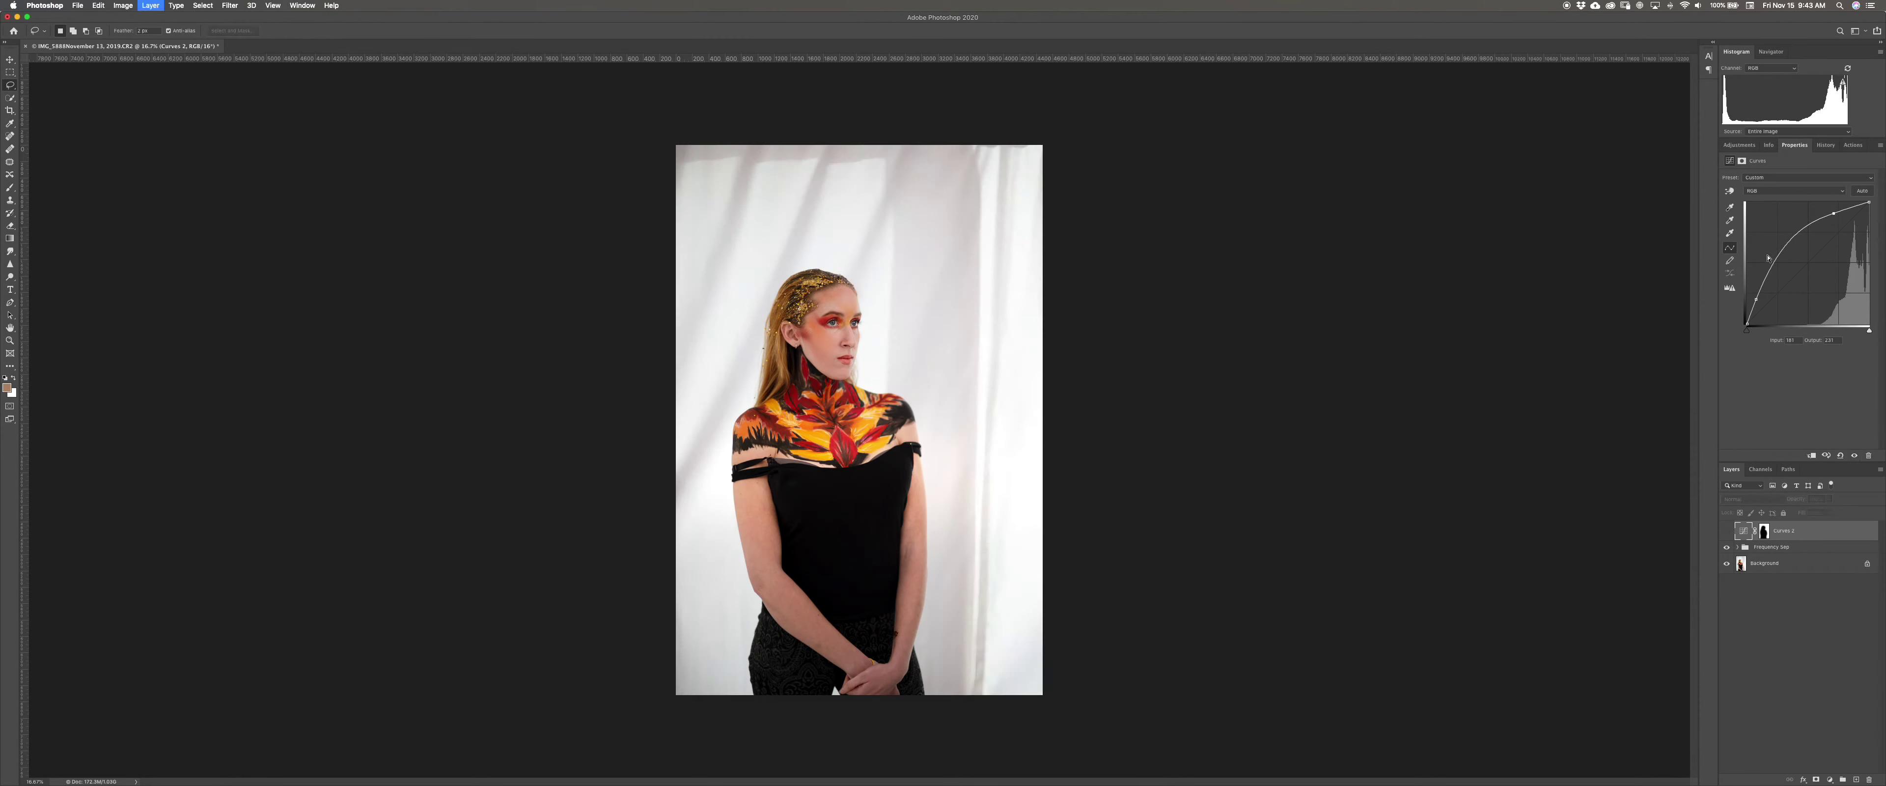
pyautogui.press('super+comma')
pyautogui.press('super+comma')
pyautogui.press('super+comma')
pyautogui.press('super+comma')
pyautogui.press('super+comma')
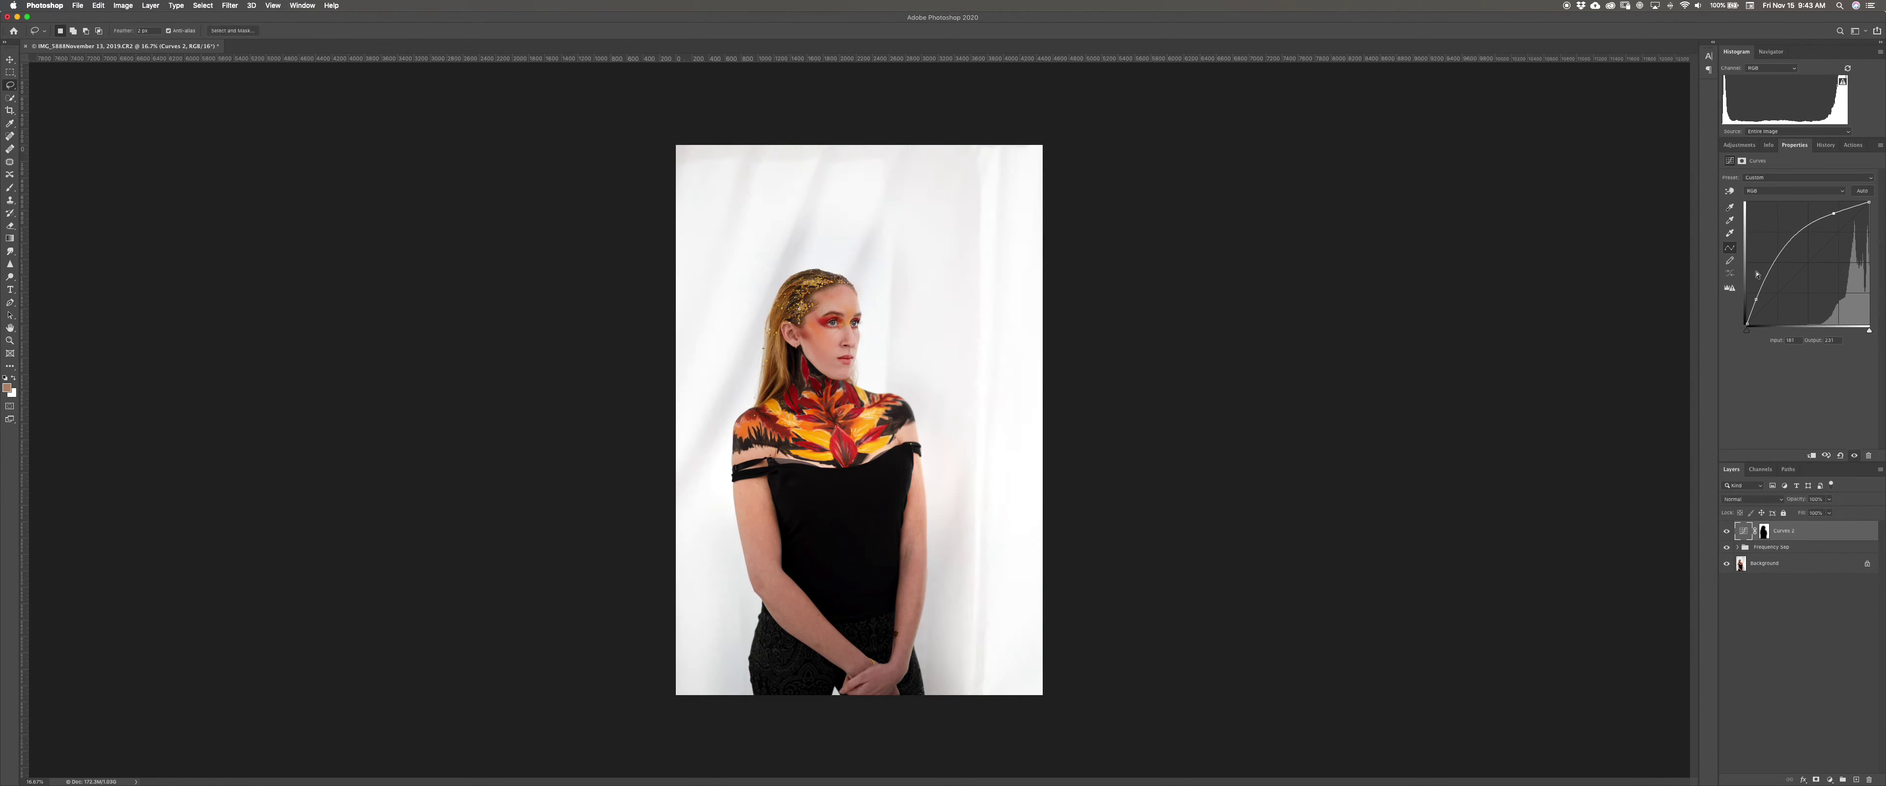
pyautogui.press('super+comma')
pyautogui.press('super+comma')
# Add another unmasked Curves adjustment layer on top and adjust its highlight and shadow points slightly
pyautogui.click(1741, 147)
pyautogui.click(1770, 168)
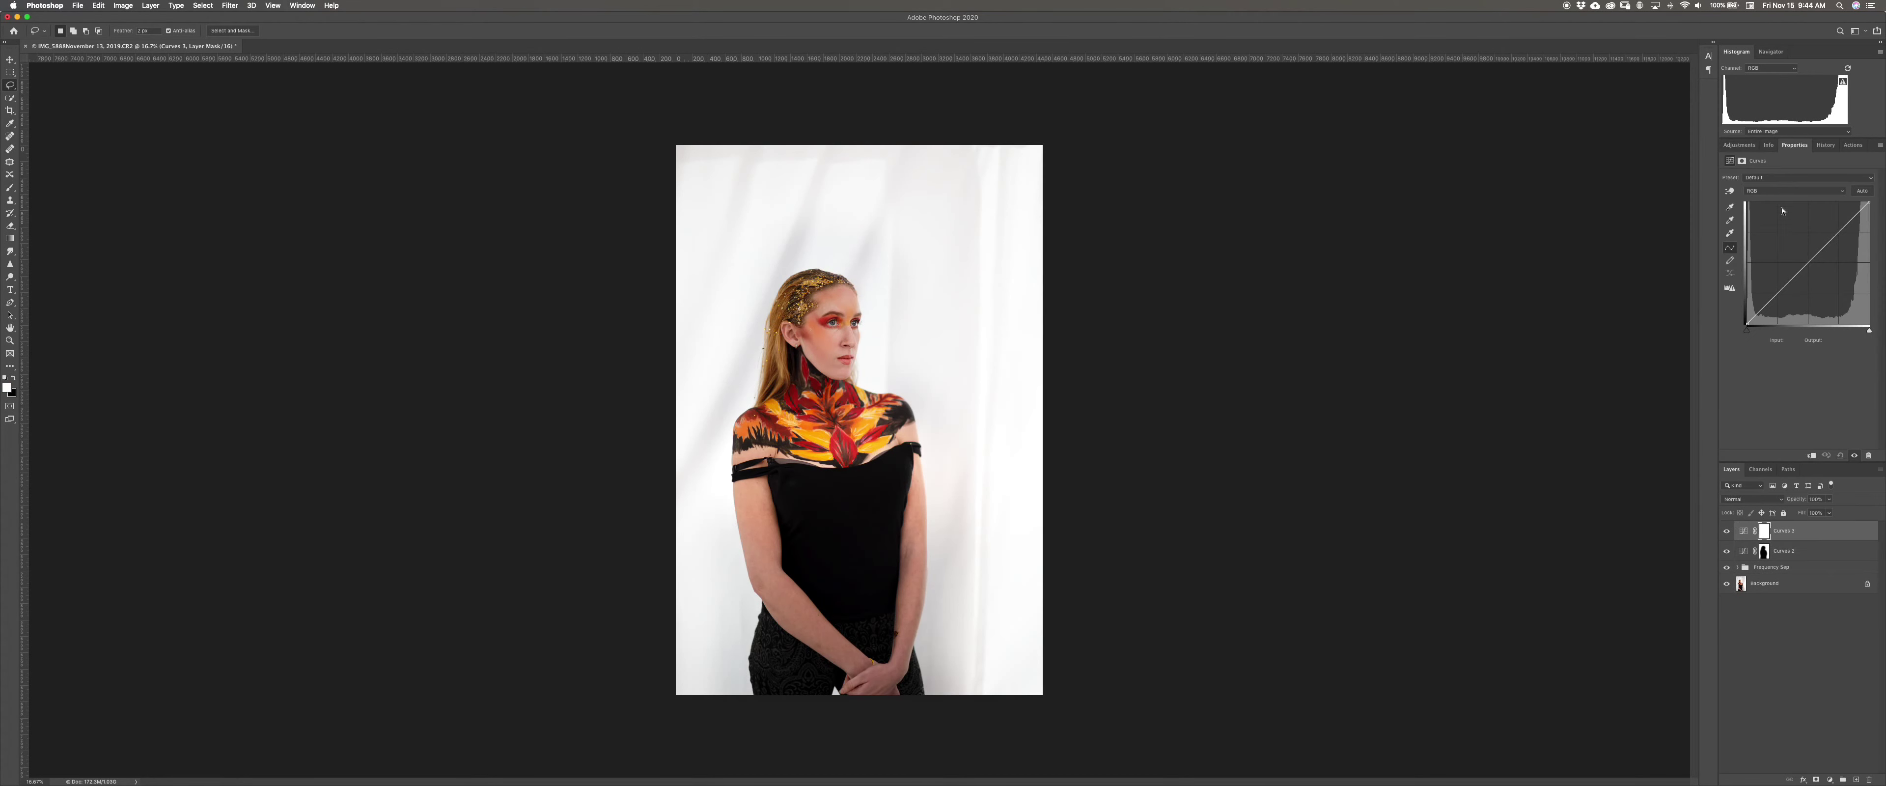
pyautogui.moveTo(1846, 224); pyautogui.dragTo(1846, 223)
pyautogui.moveTo(1763, 309); pyautogui.dragTo(1727, 323)
# Toggle the topmost Curves layer to compare the overall tonal change before and after
pyautogui.press('super+comma')
pyautogui.press('super+comma')
pyautogui.press('super+comma')
pyautogui.press('super+comma')
pyautogui.press('super+comma')
pyautogui.press('super+comma')
pyautogui.press('super+comma')
# Add a Selective Color adjustment layer on top and apply the Saturation Boost preset
pyautogui.click(1741, 145)
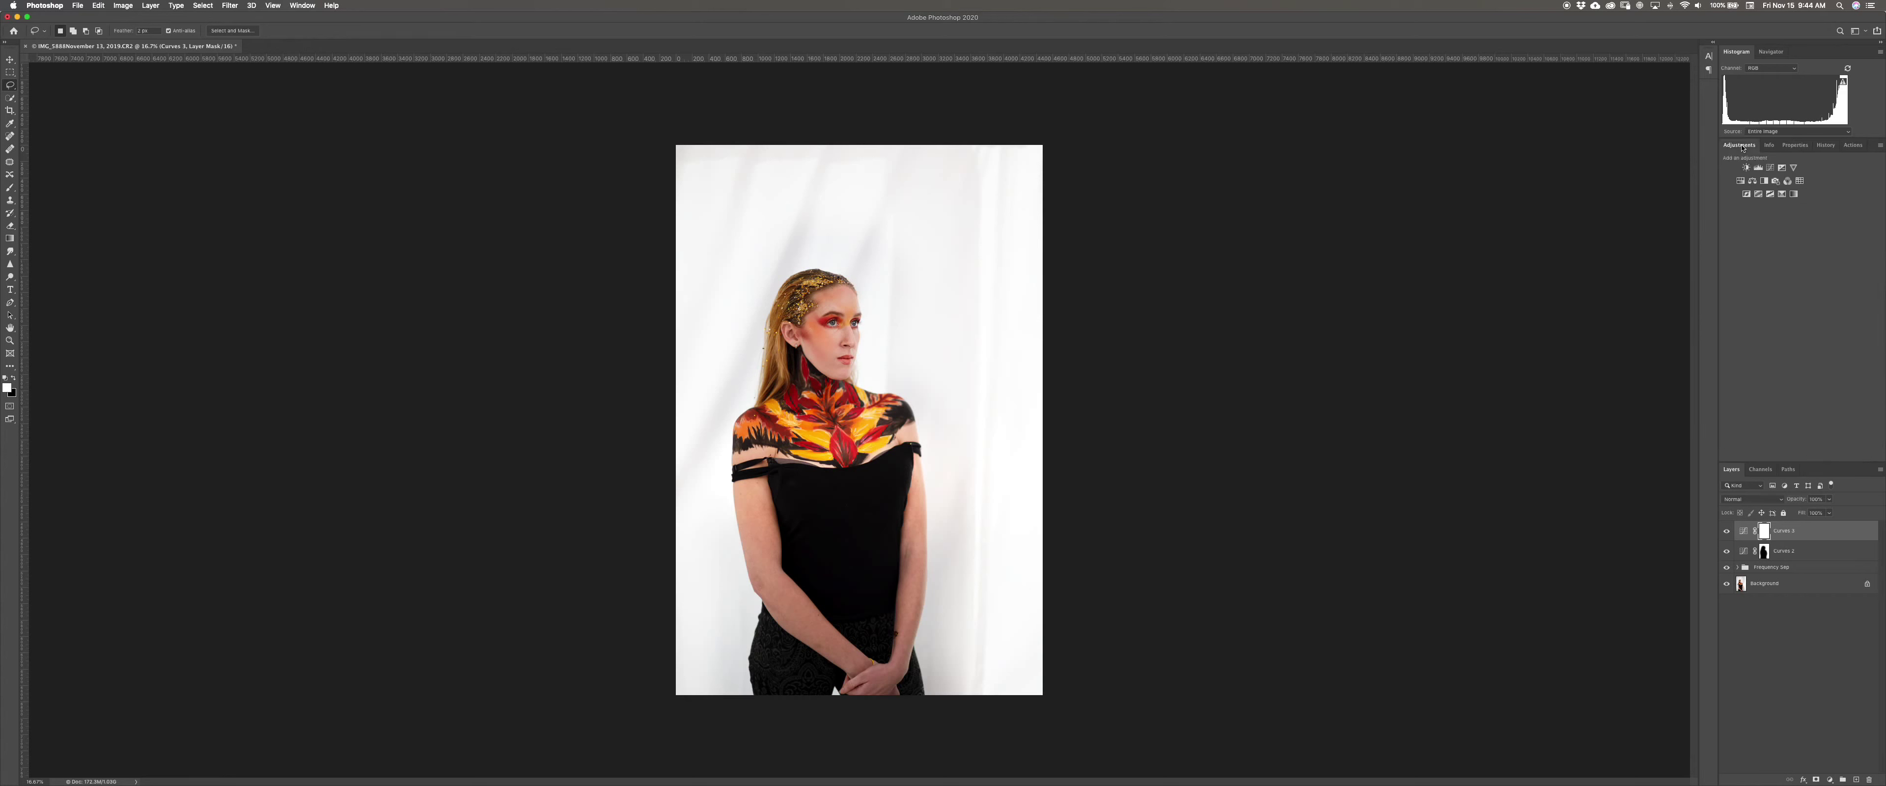
pyautogui.click(1782, 194)
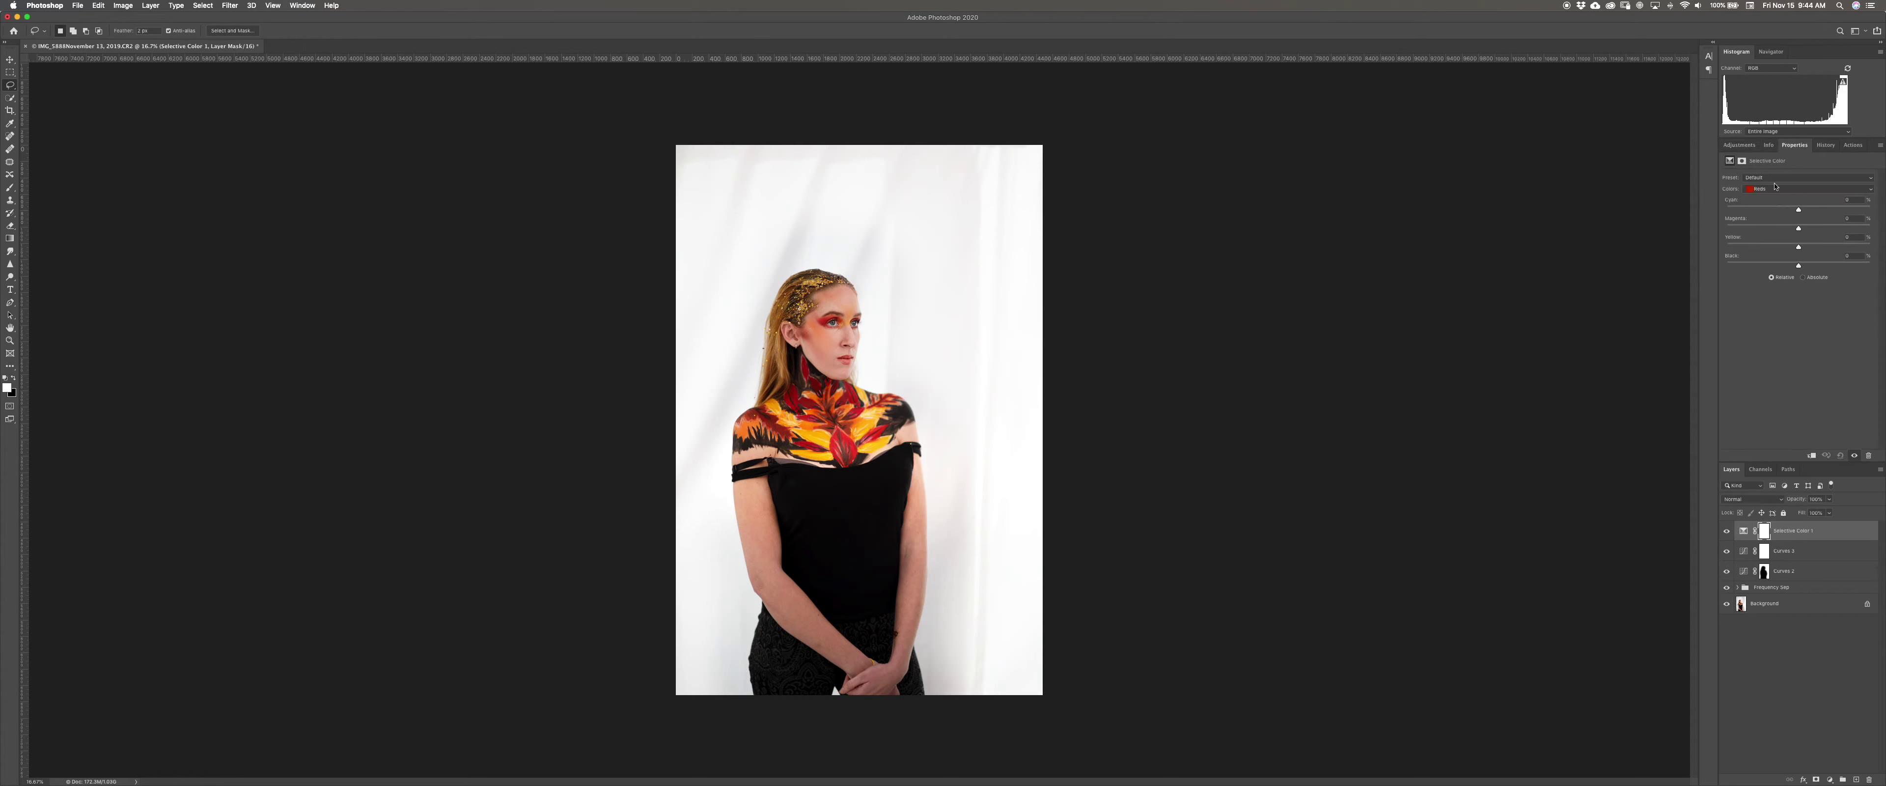
pyautogui.click(1778, 178)
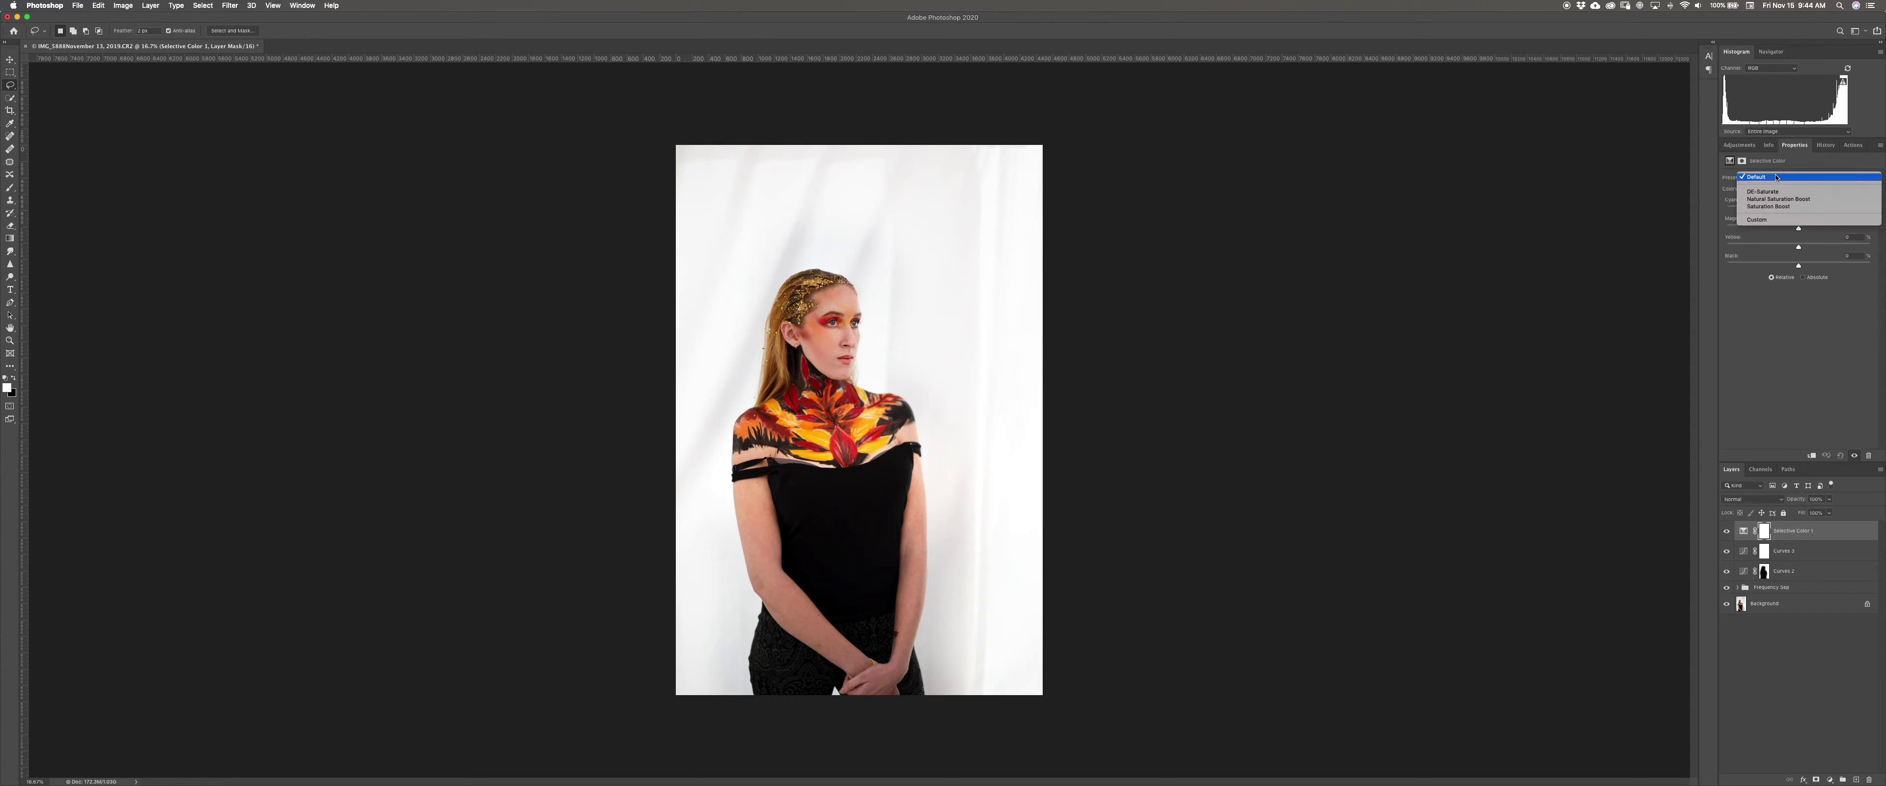
pyautogui.click(1778, 208)
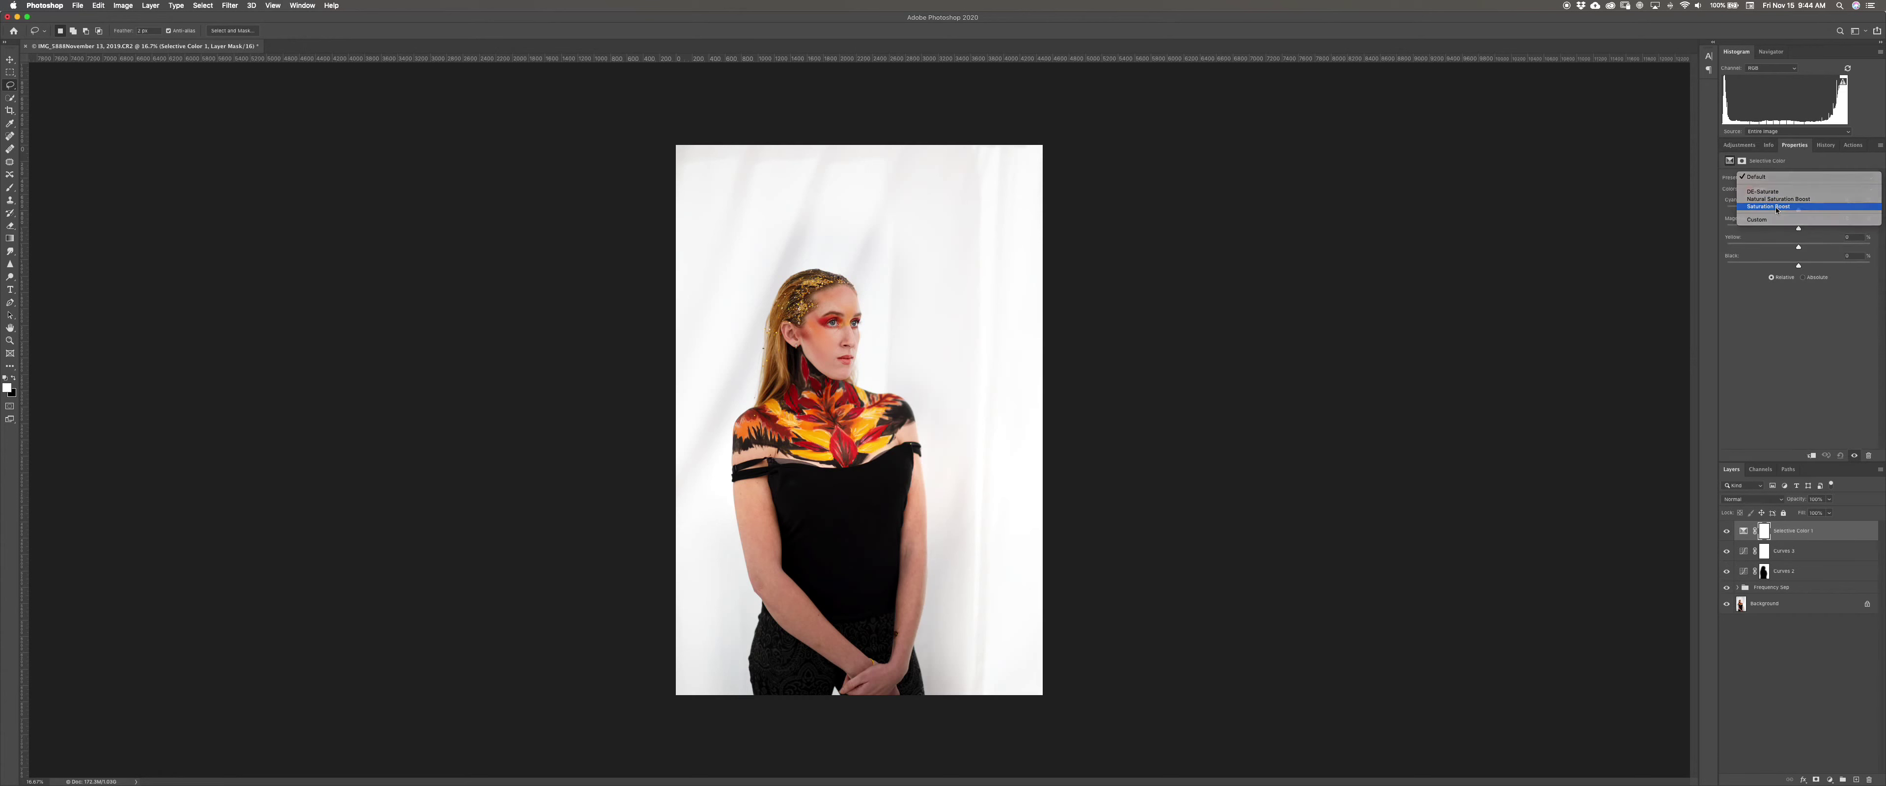
# Invert the Selective Color layer's mask to black to hide the saturation boost, with the Gradient tool active
pyautogui.click(1743, 531)
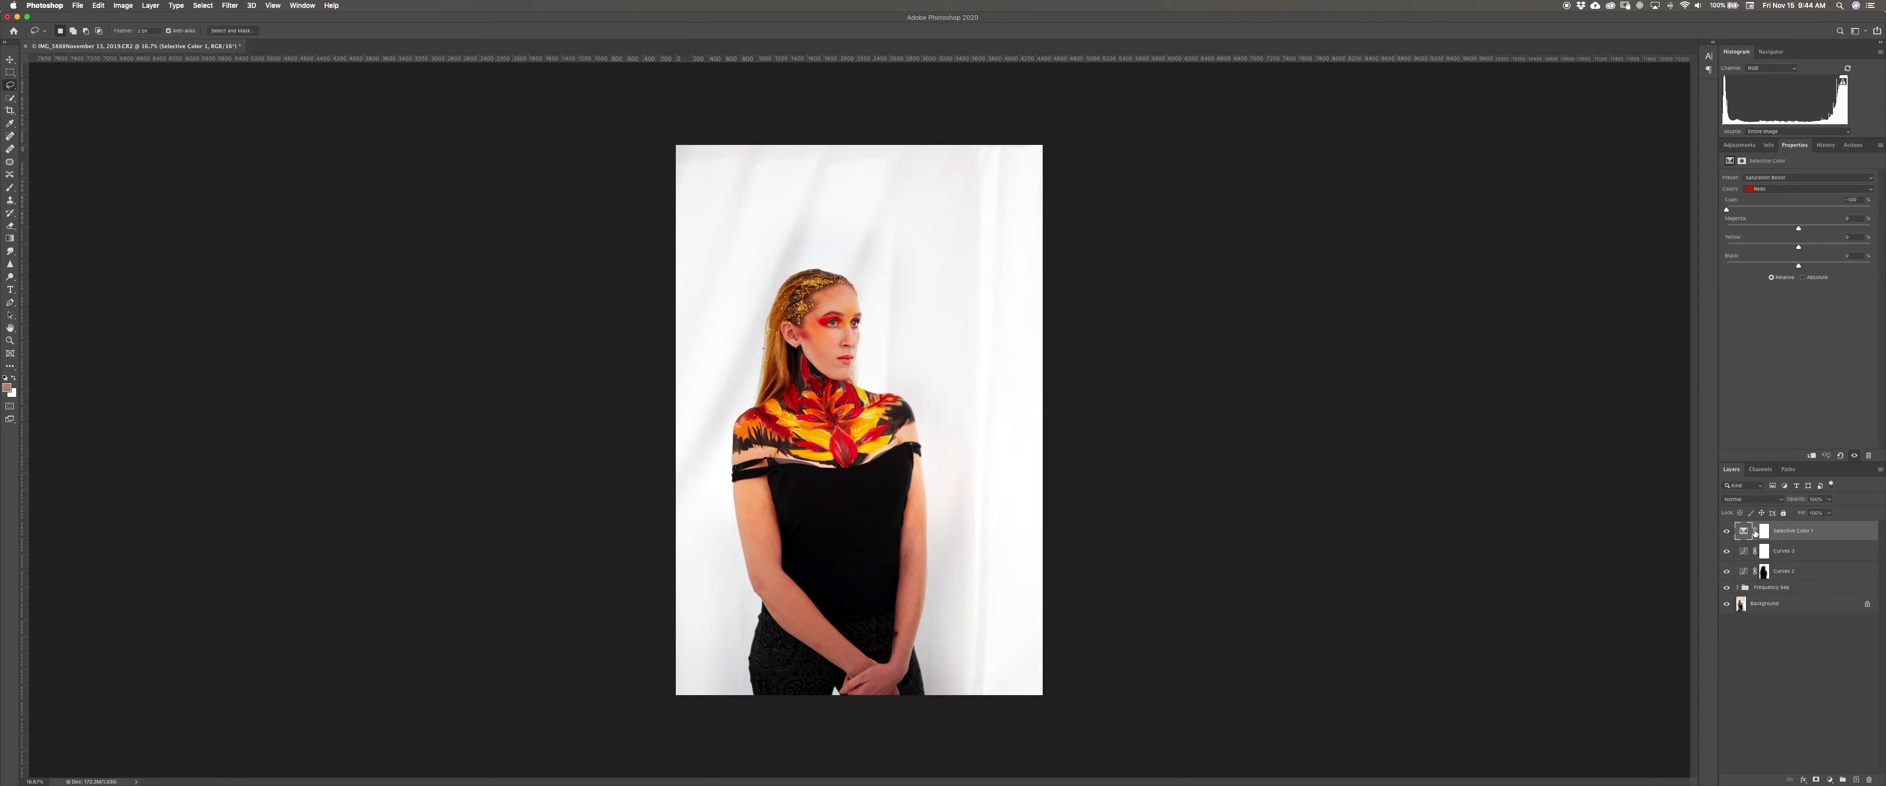
pyautogui.click(1764, 530)
pyautogui.press('g')
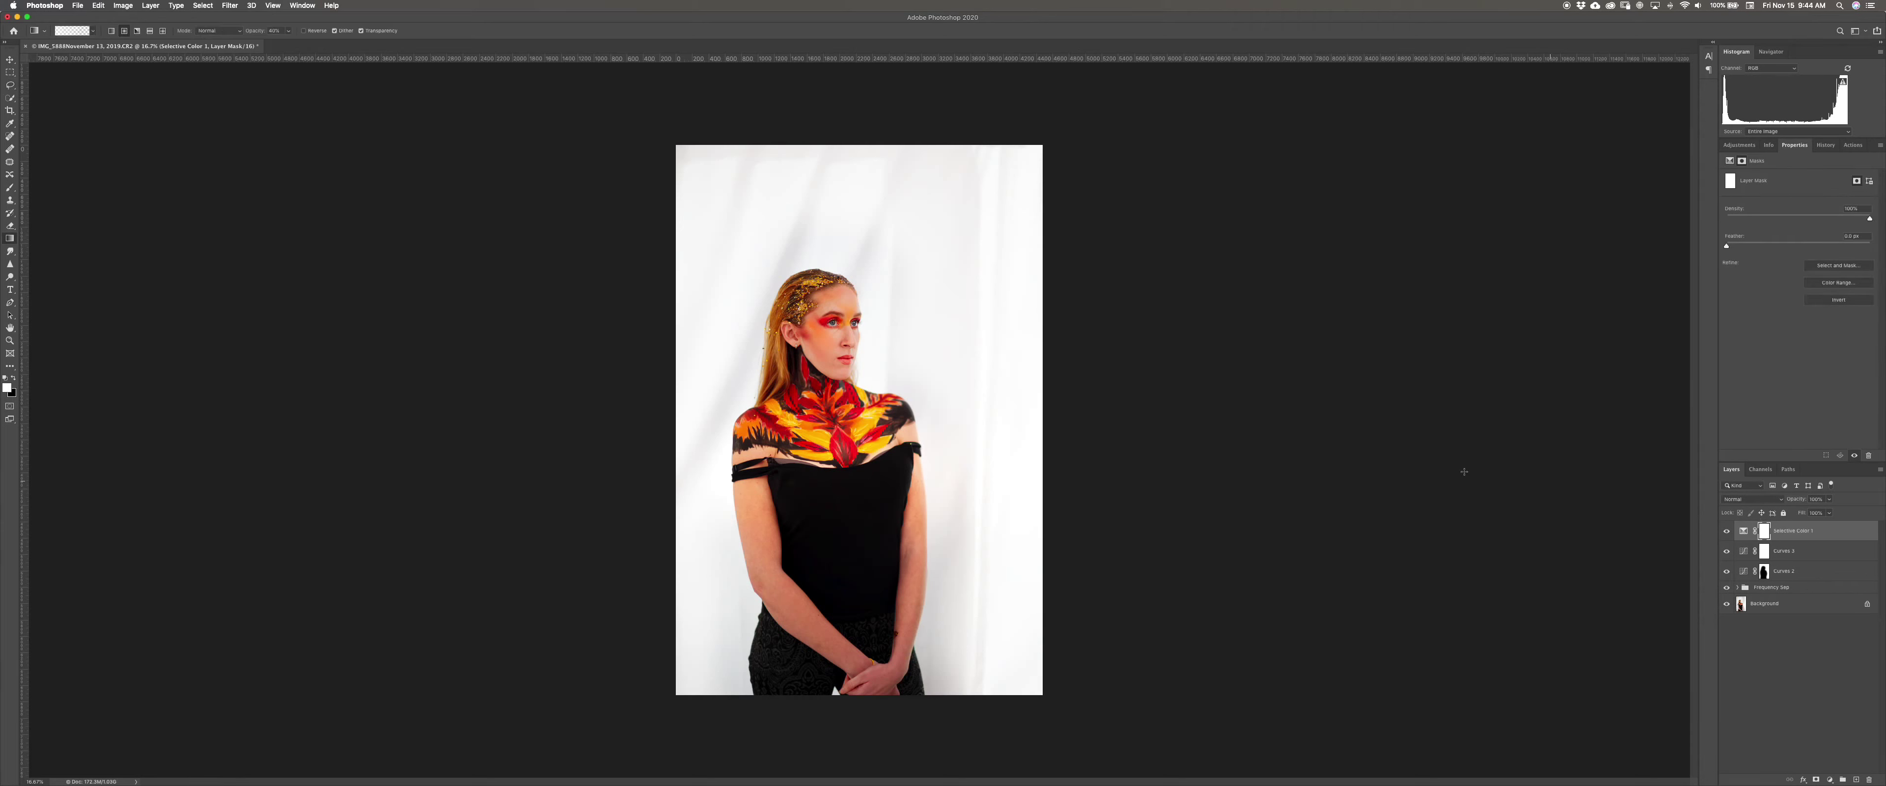
pyautogui.press('super+i')
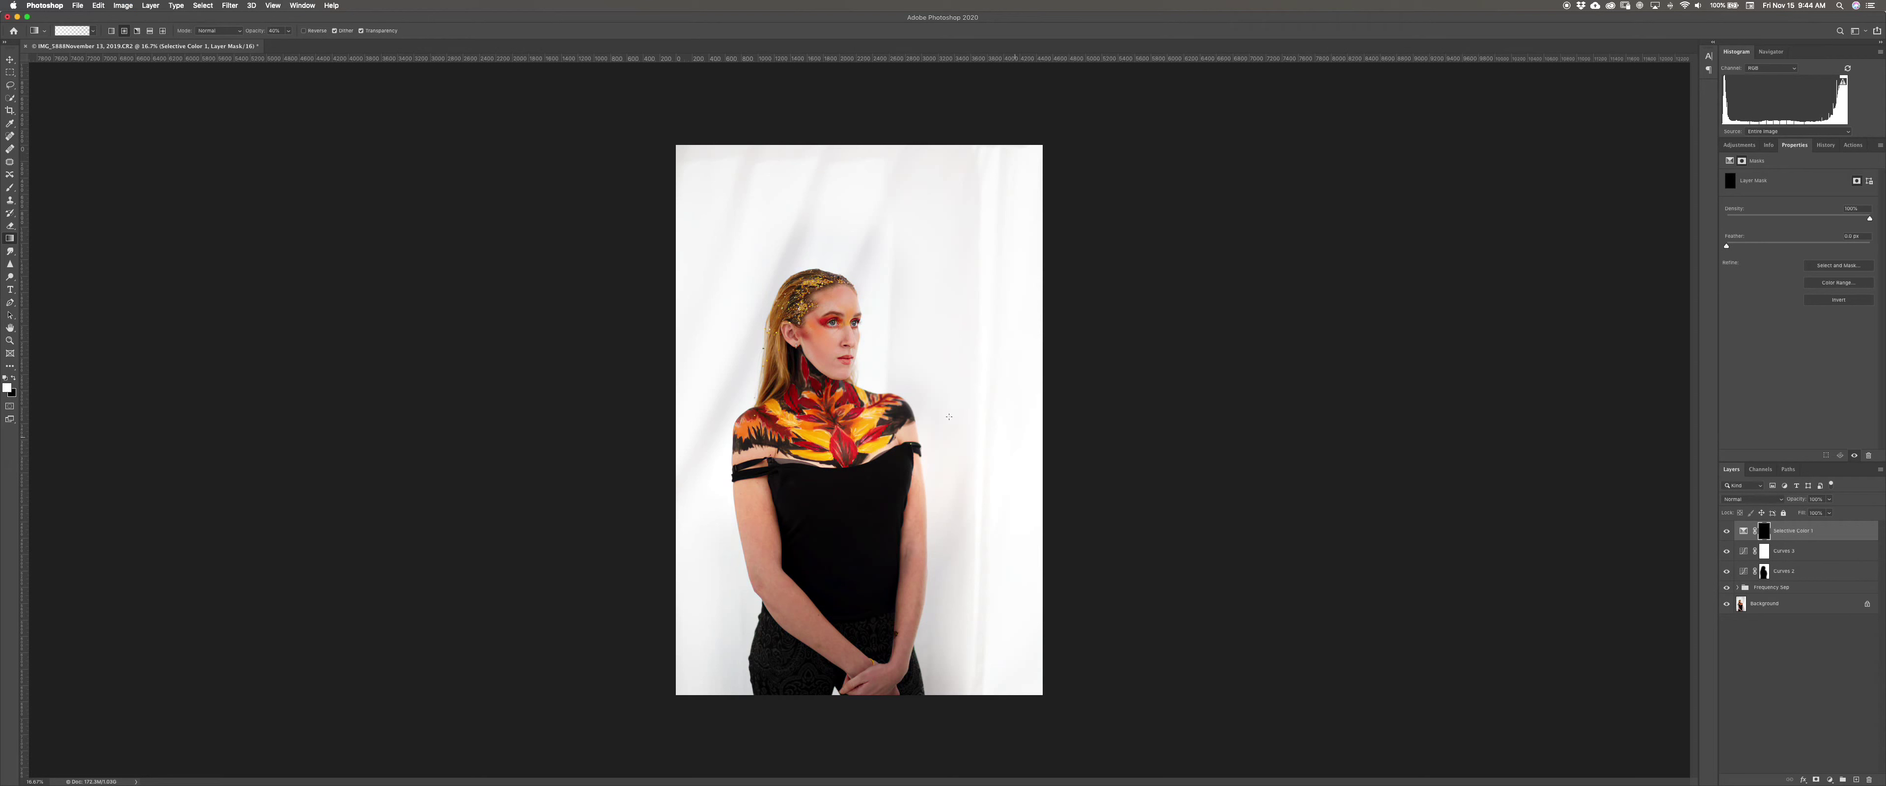